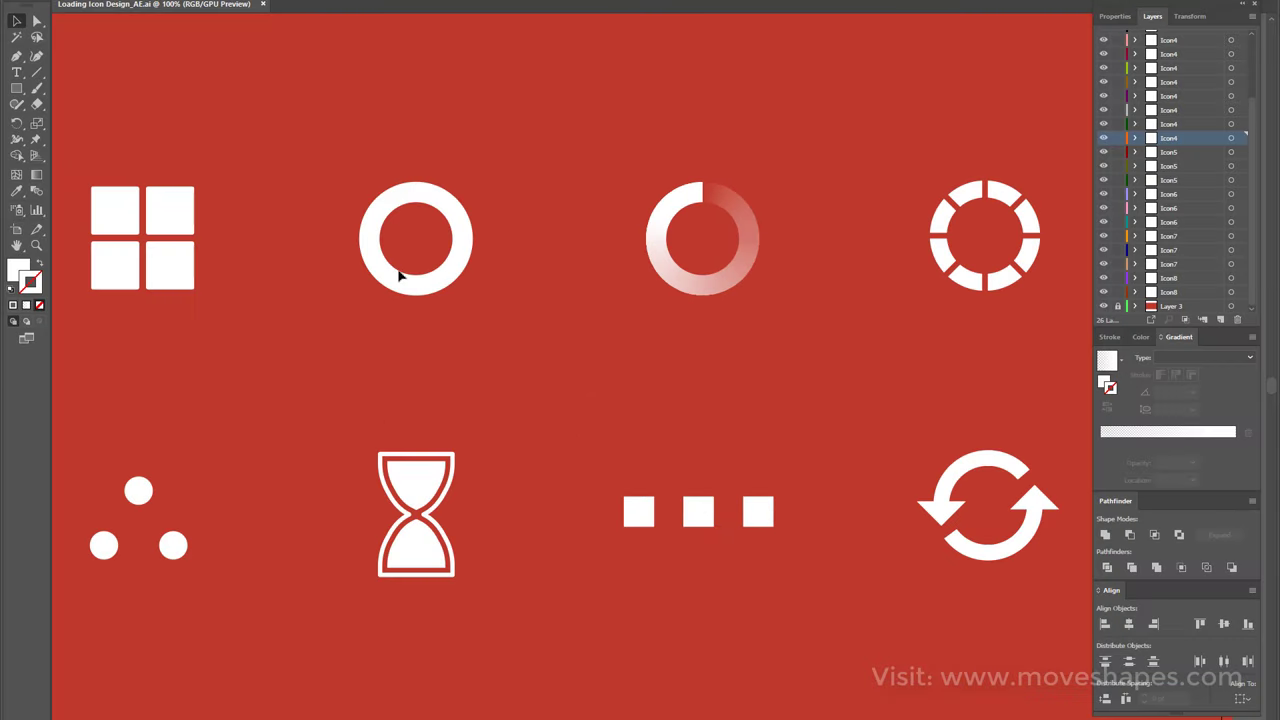
Inspect the grid icon's separate squares and hide several Icon1 layers.
left_click(166, 211)
left_click(113, 214)
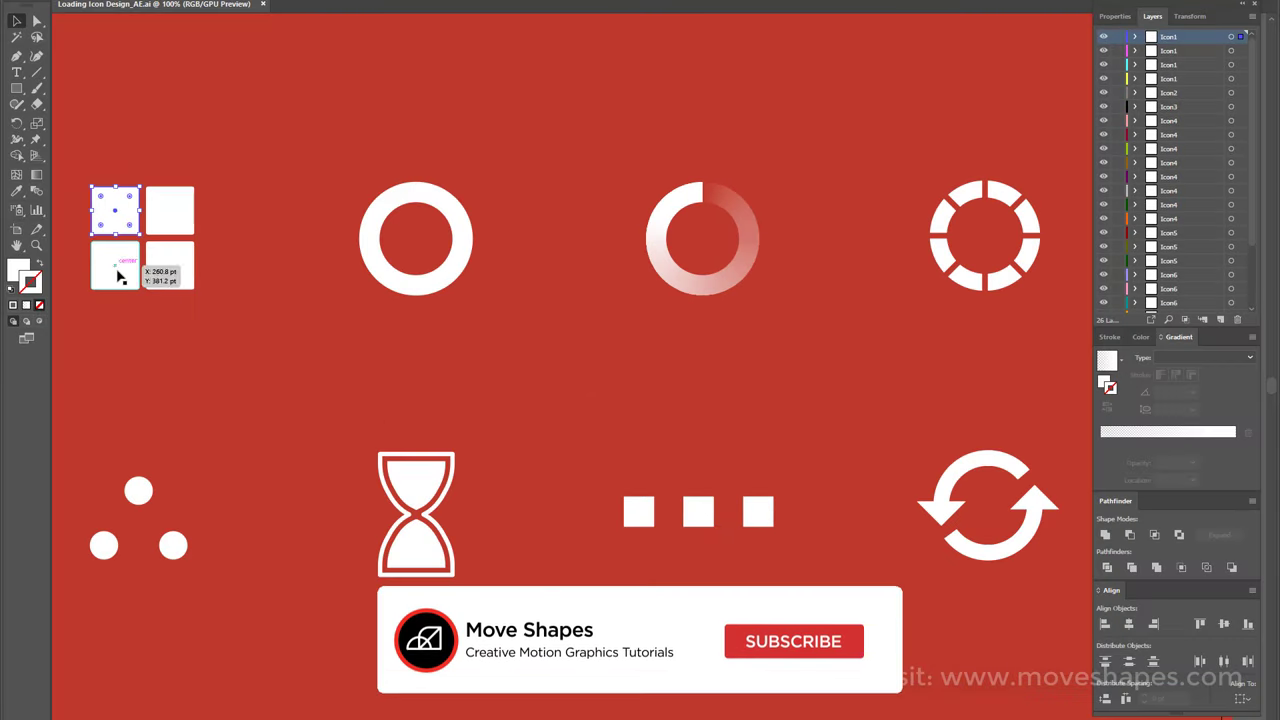
left_click(125, 266)
left_click(169, 212)
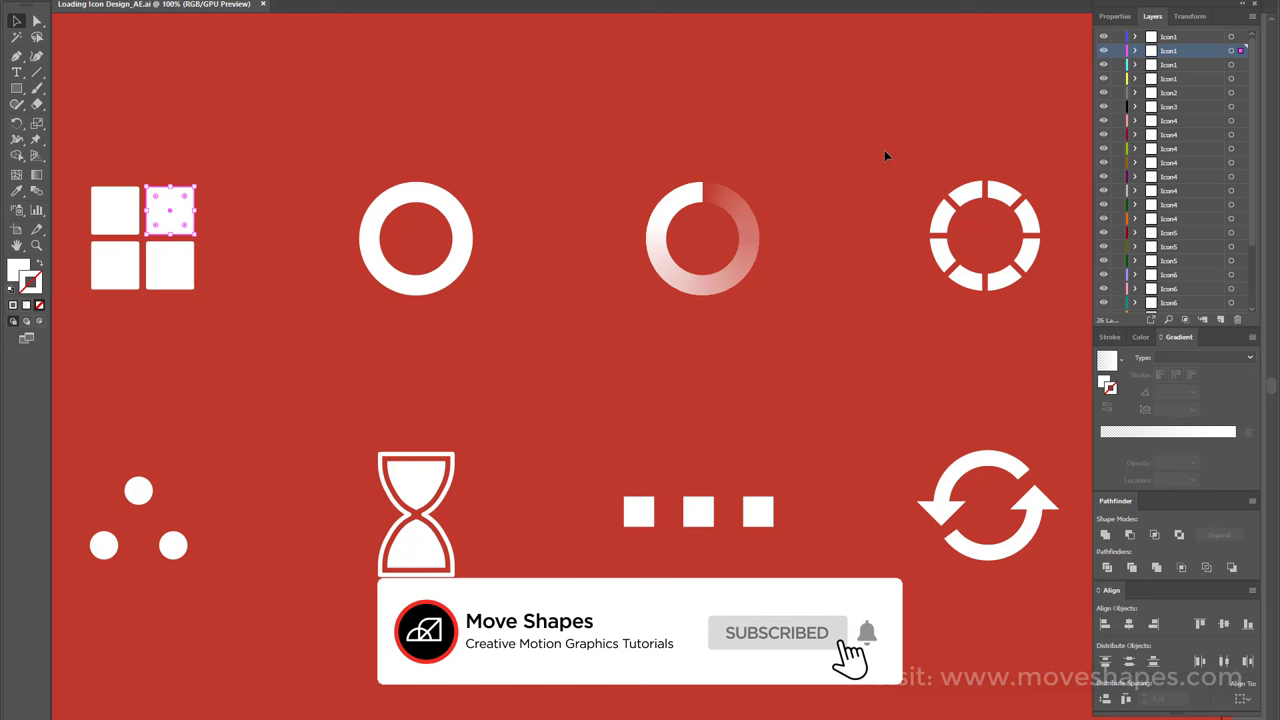
left_click(1168, 64)
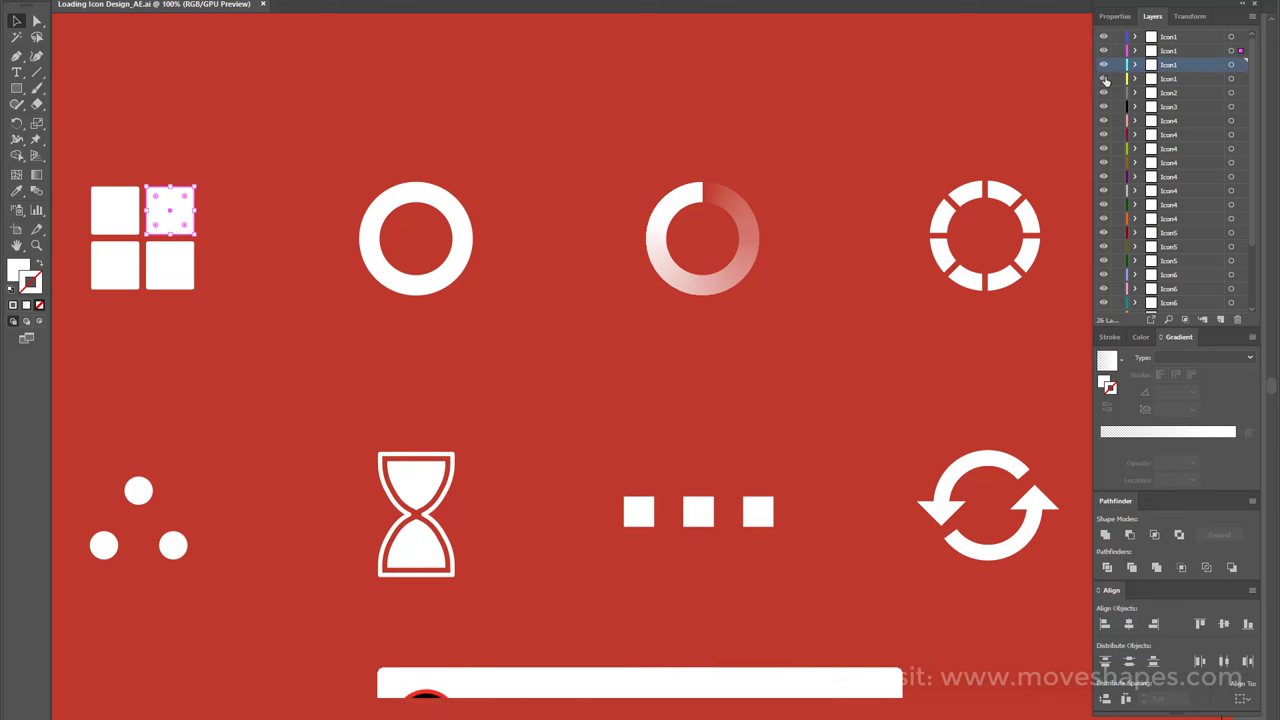
mouse_move(1103, 78)
left_mouse_down()
mouse_move(1100, 37)
mouse_move(1103, 78)
left_mouse_up()
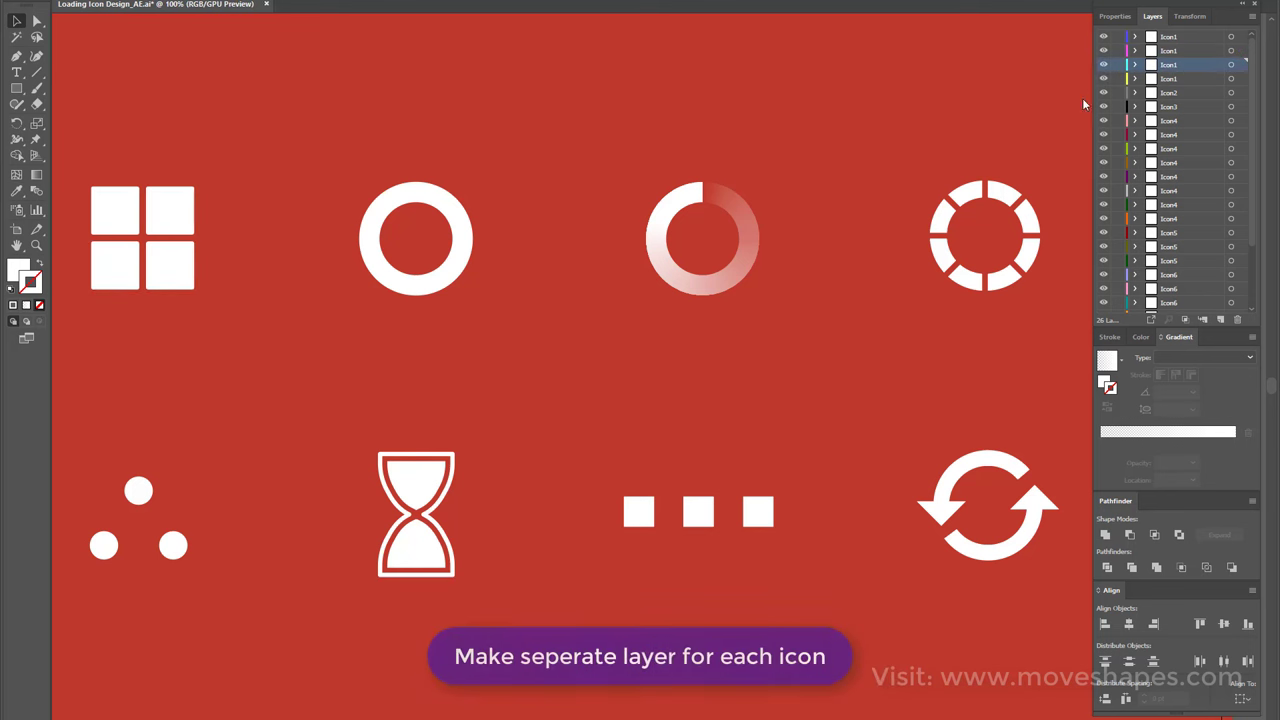
Drag the hourglass's top and bottom fills aside to check them, then undo the moves.
left_click(465, 265)
left_click(421, 497)
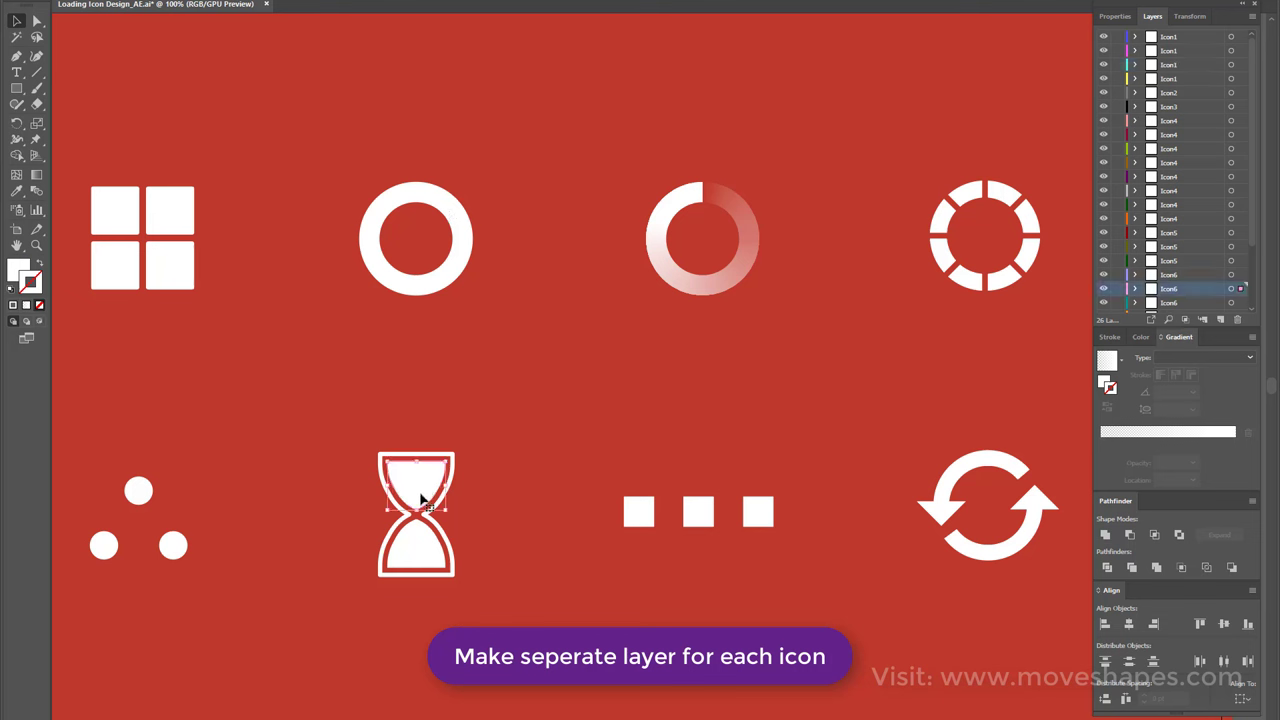
left_click_drag(416, 490, 470, 415)
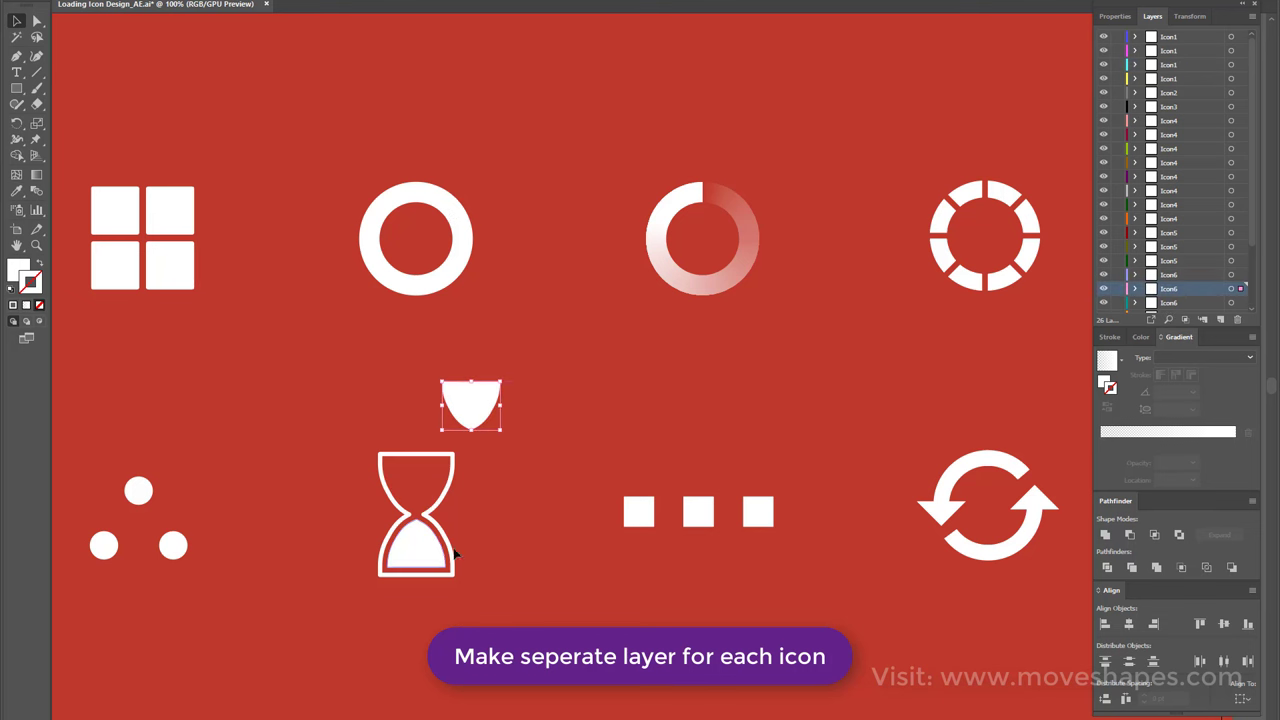
left_click_drag(440, 552, 545, 555)
key("ctrl+z")
key("ctrl+z")
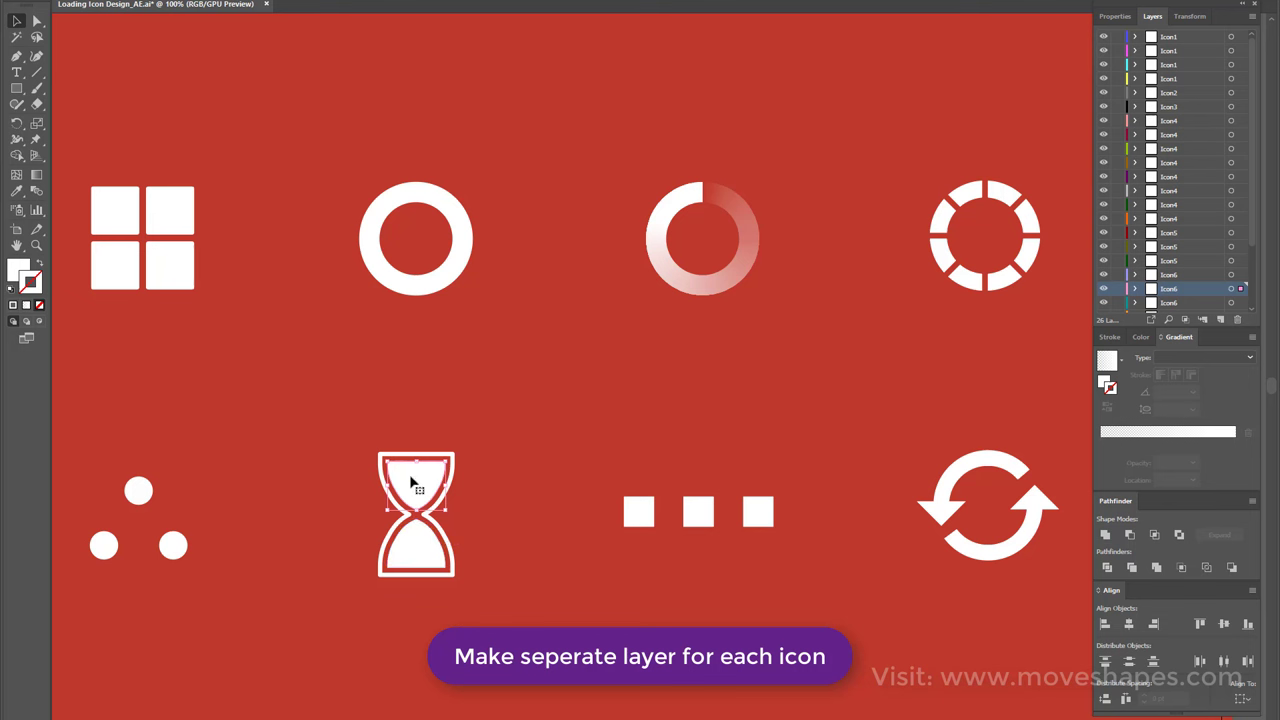
Hide and restore the hourglass, Icon7, Icon6 and dots icon layers to check their parts.
scroll(1178, 238, "down", 2)
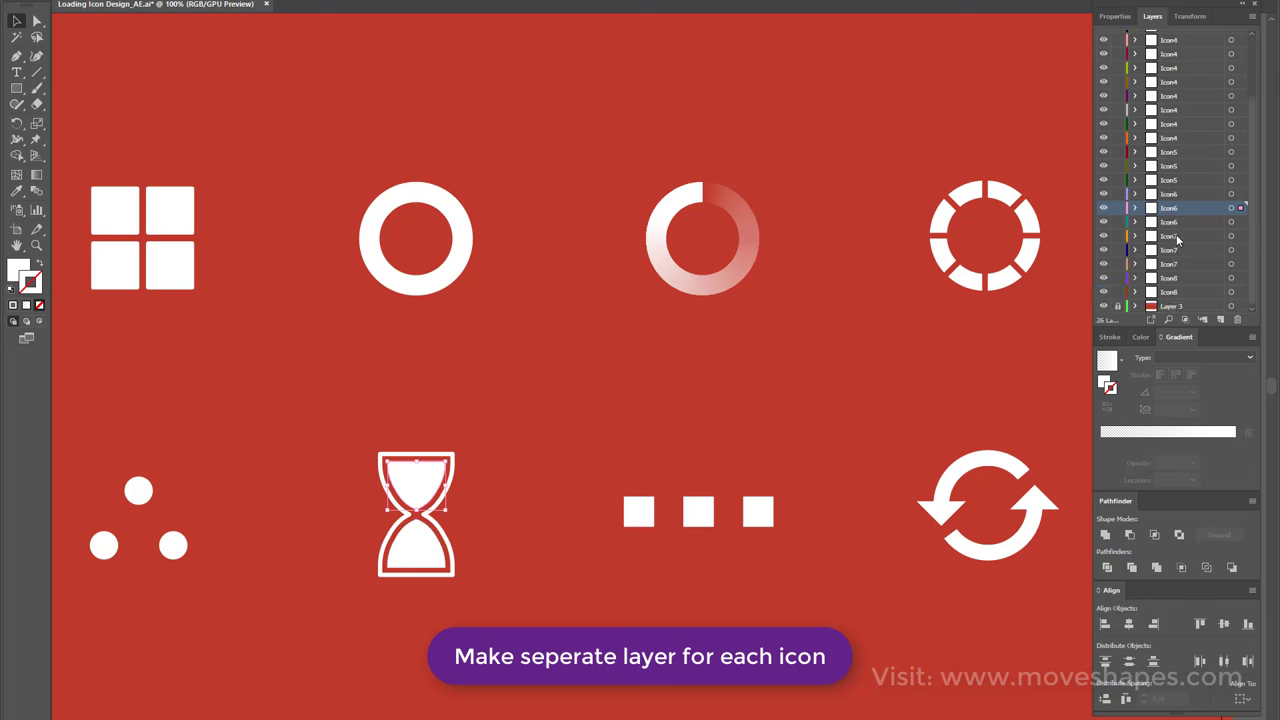
left_click(1104, 207)
left_click(1104, 207)
left_click(1104, 221)
left_click(1104, 221)
left_click(1104, 235)
left_click(1104, 235)
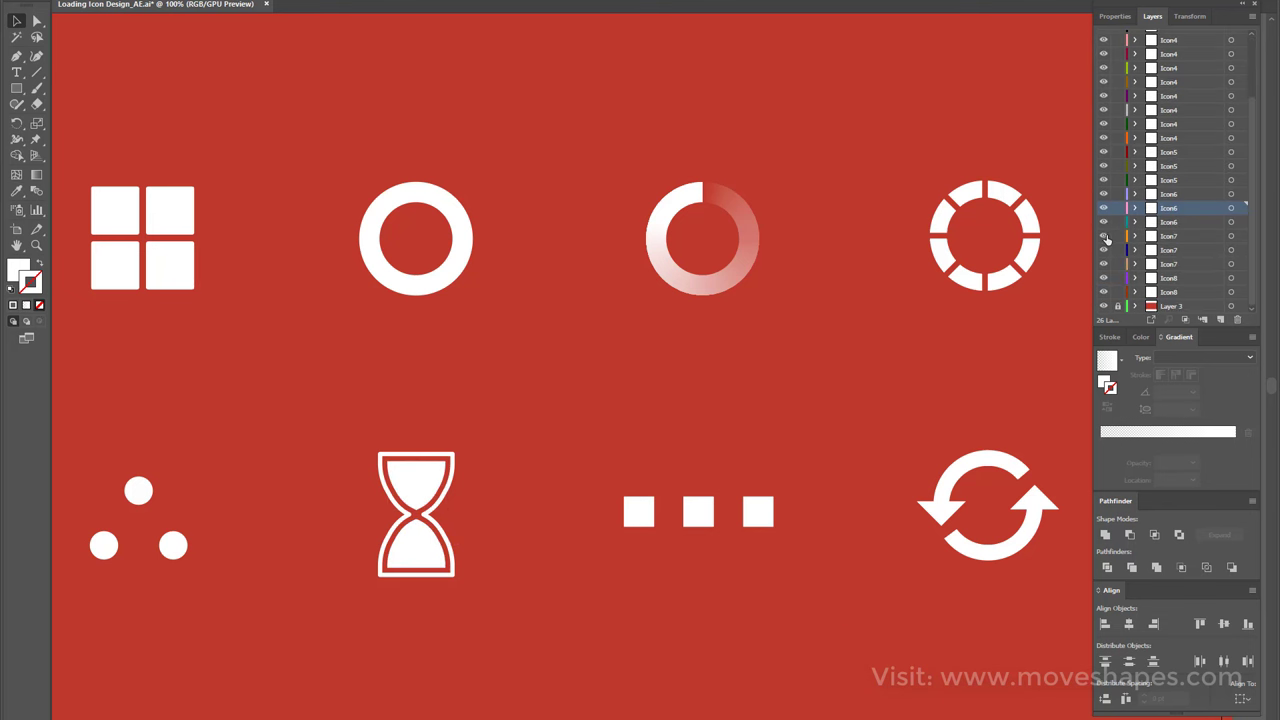
left_click(1104, 194)
left_click(1104, 194)
left_click(1104, 194)
left_click(1104, 180)
left_click(1104, 180)
left_click(1104, 166)
left_click(1104, 166)
left_click(1104, 152)
left_click(1104, 152)
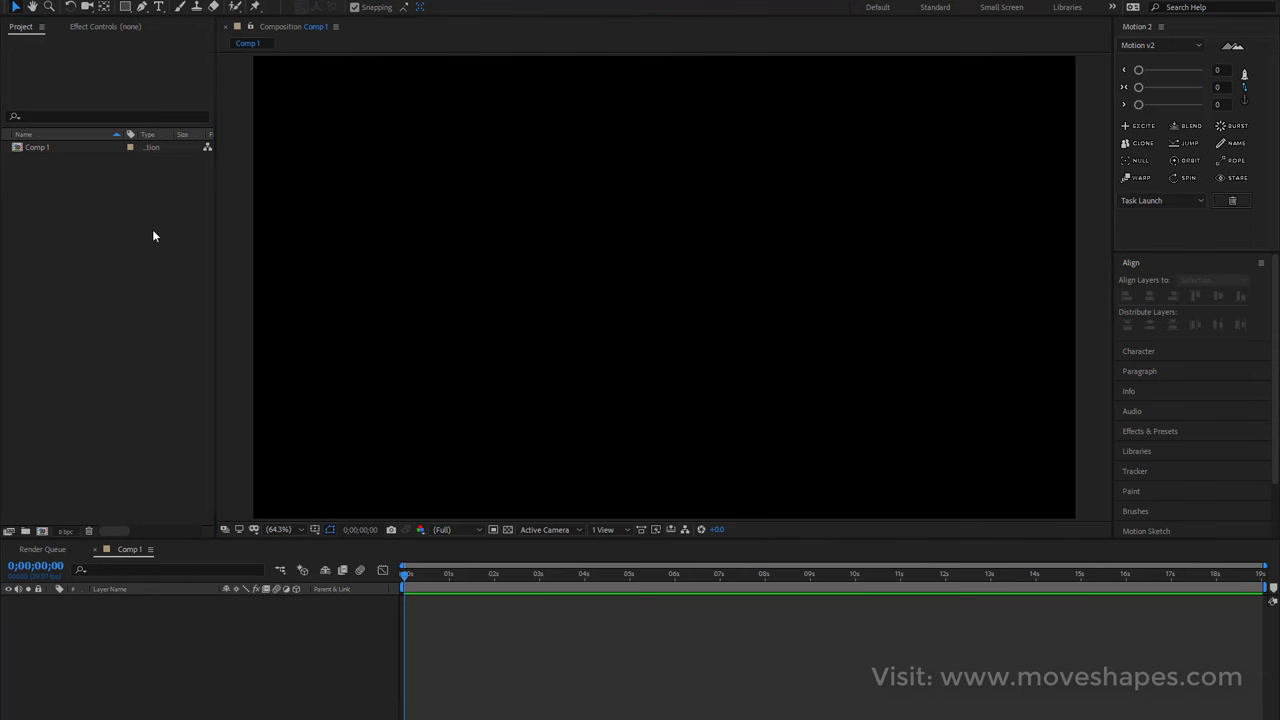
Import Loading Icon Design_AE as Composition - Retain Layer Sizes and open the comp.
double_click(153, 236)
left_click(180, 146)
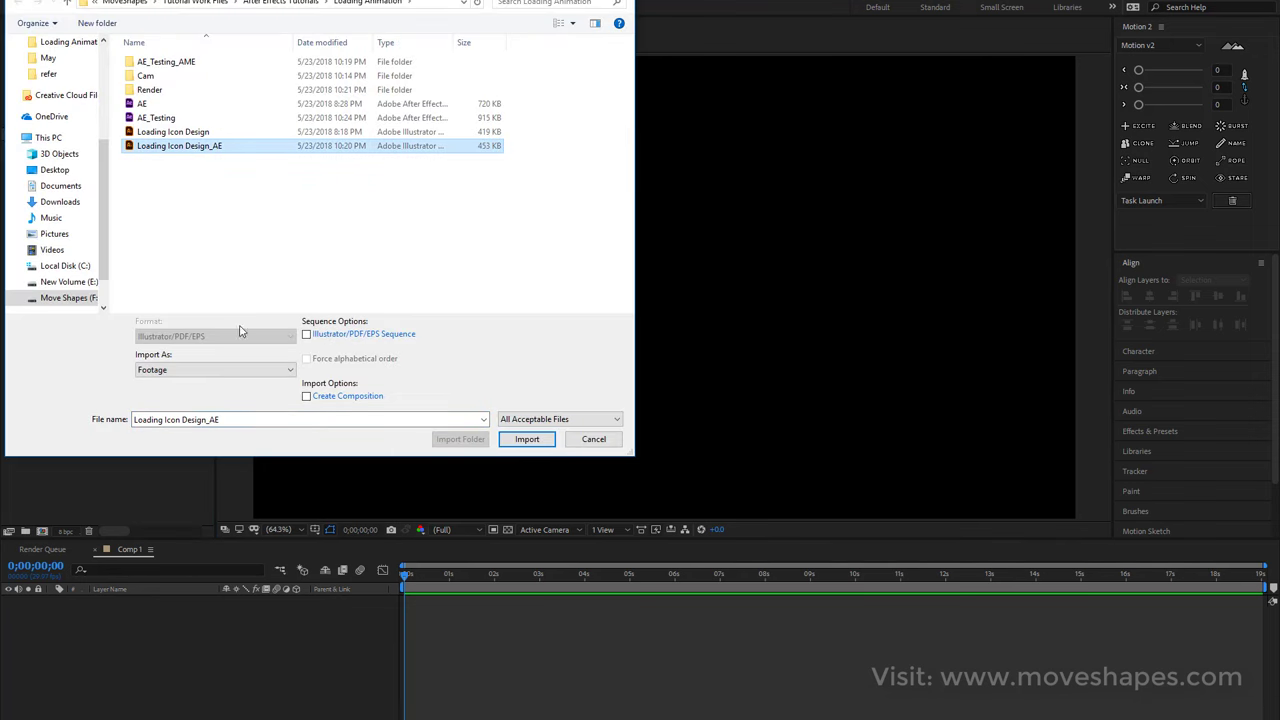
left_click(220, 370)
left_click(220, 404)
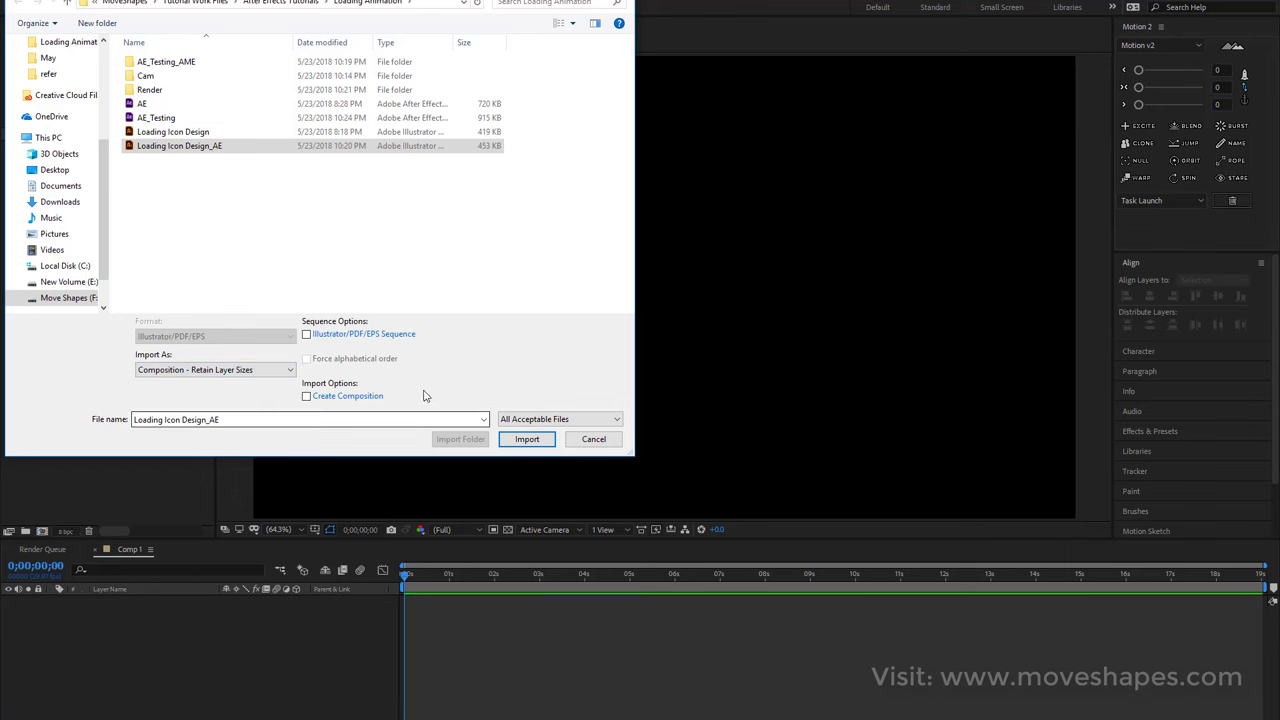
left_click(502, 439)
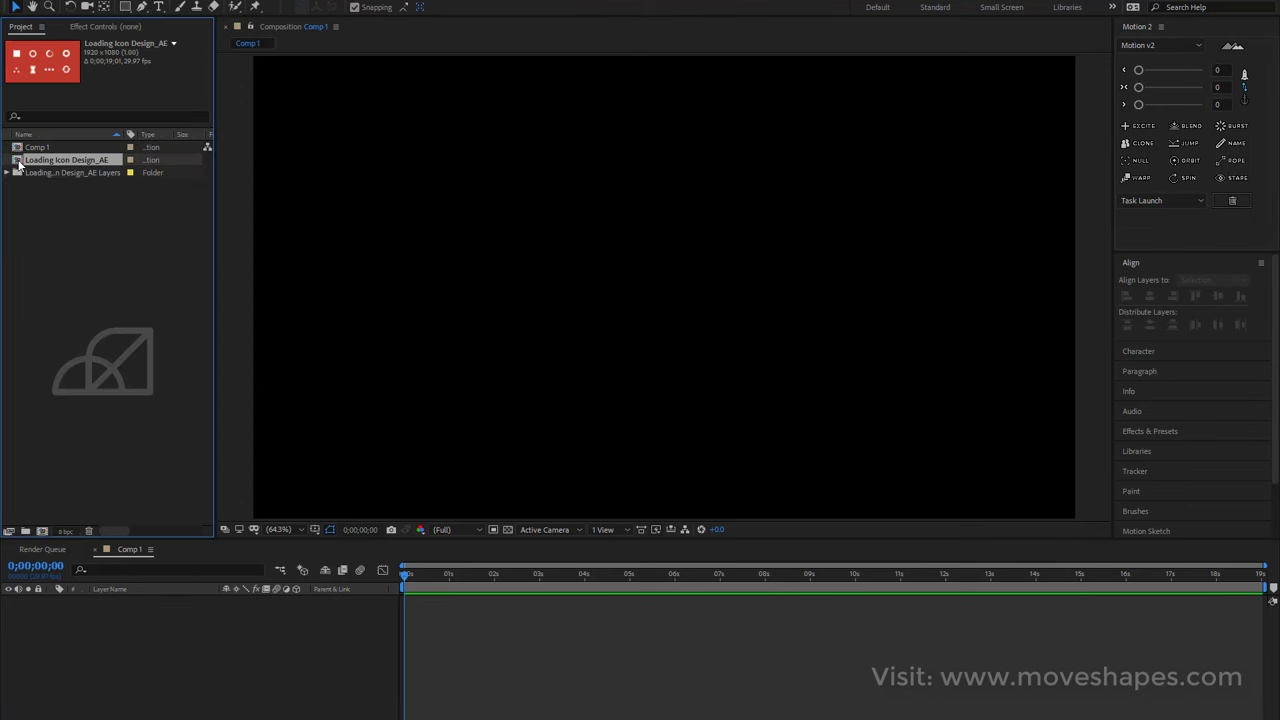
double_click(17, 162)
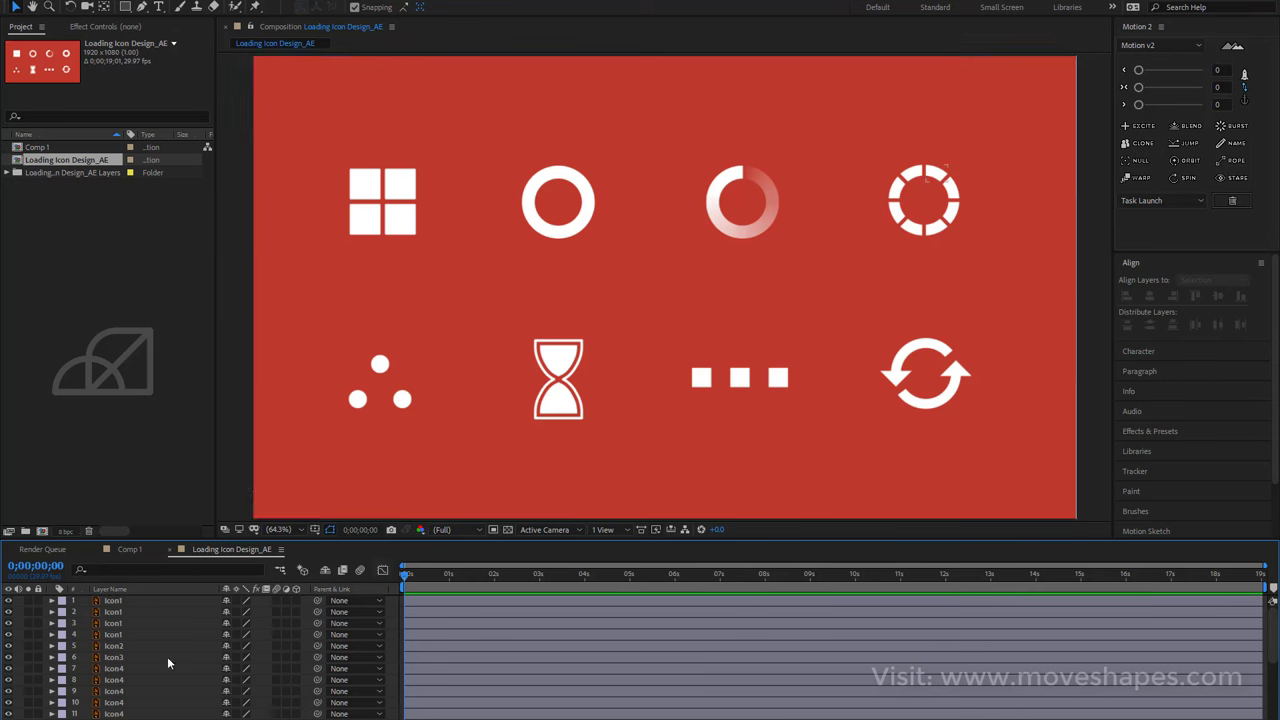
Pre-compose the four Icon1 square layers into a precomp named Icon1.
left_click(133, 645)
left_click(114, 601)
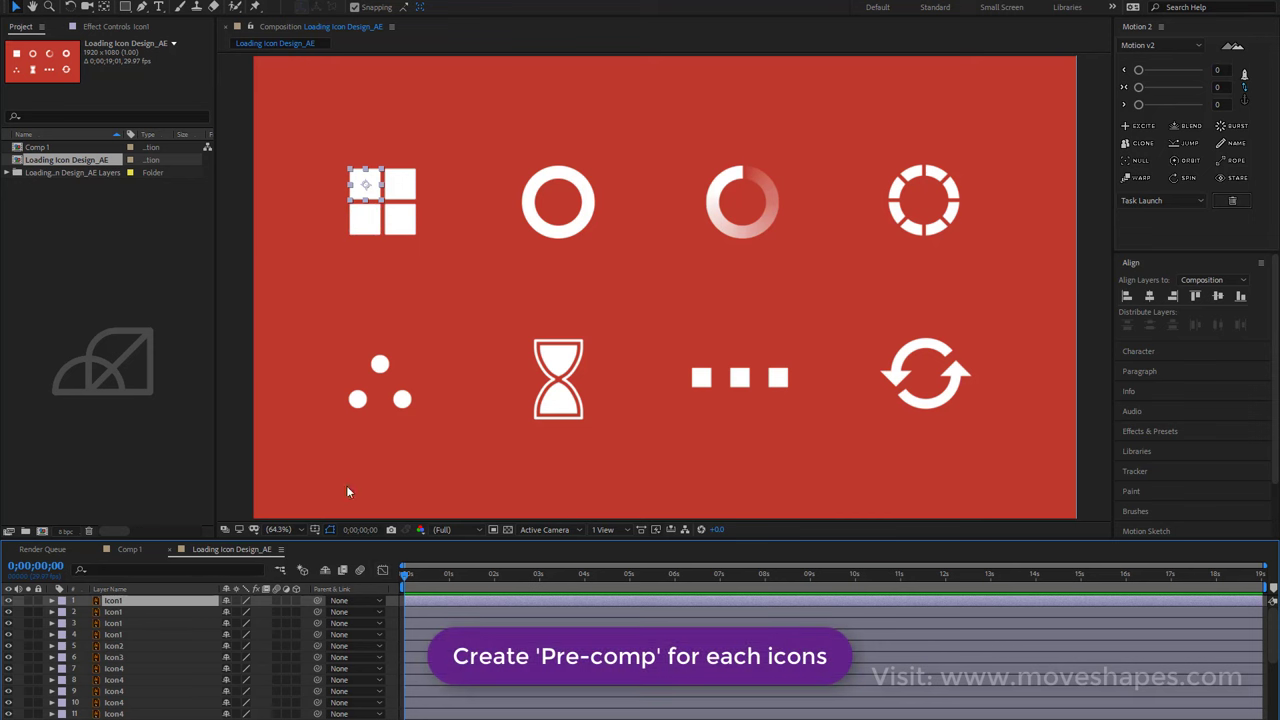
left_click(129, 635, "shift")
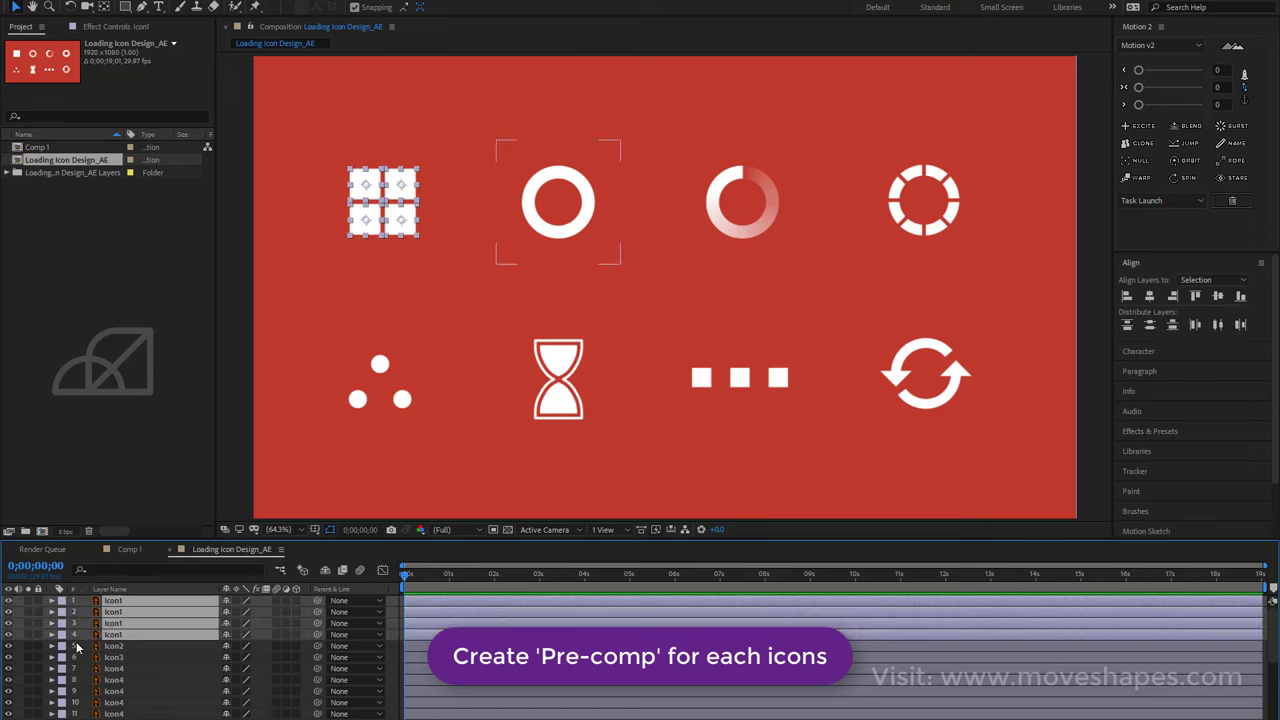
right_click(434, 630)
left_click(481, 573)
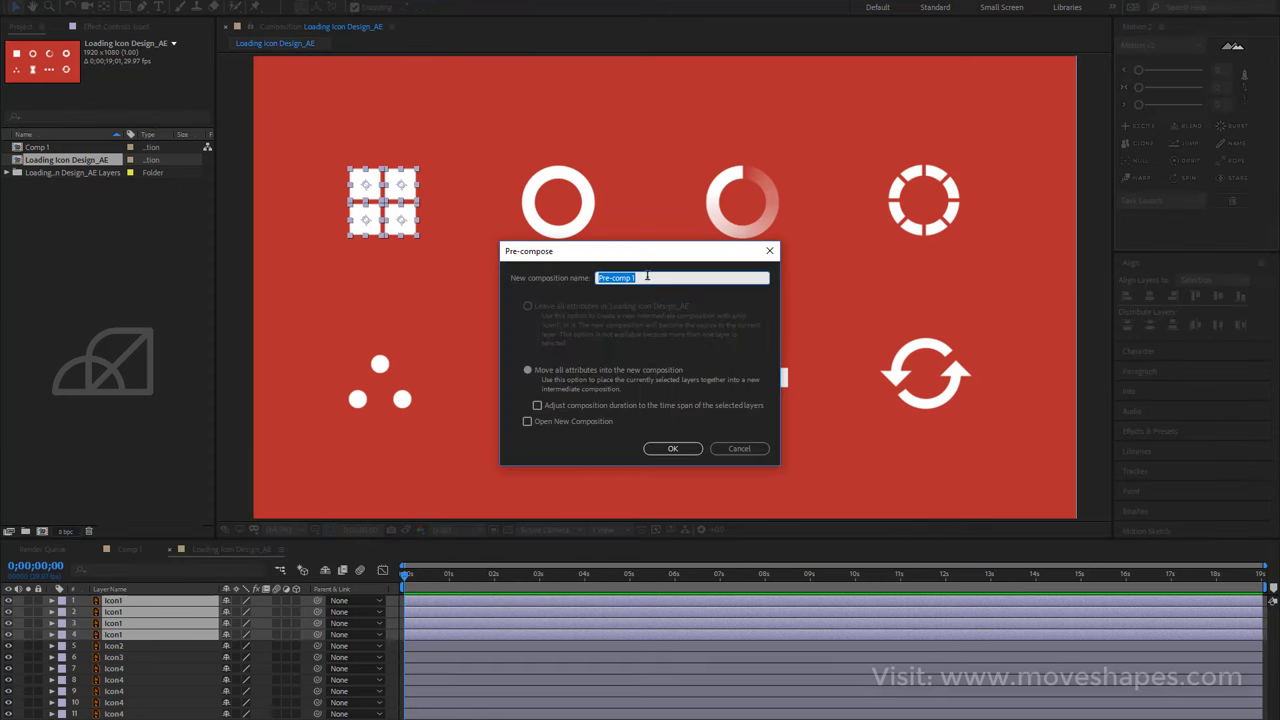
type("Icon1")
key("Return")
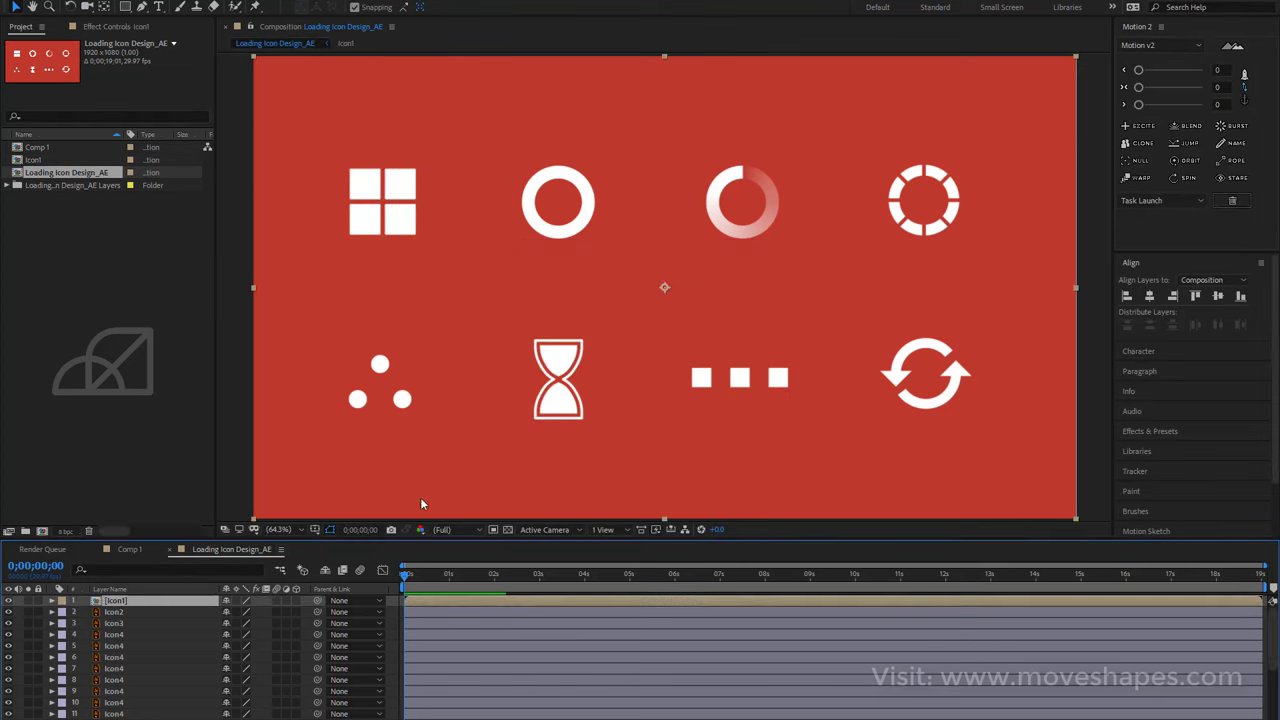
Toggle the Icon1 precomp layer's visibility, open it and scrub its timeline.
left_click(8, 600)
left_click(8, 600)
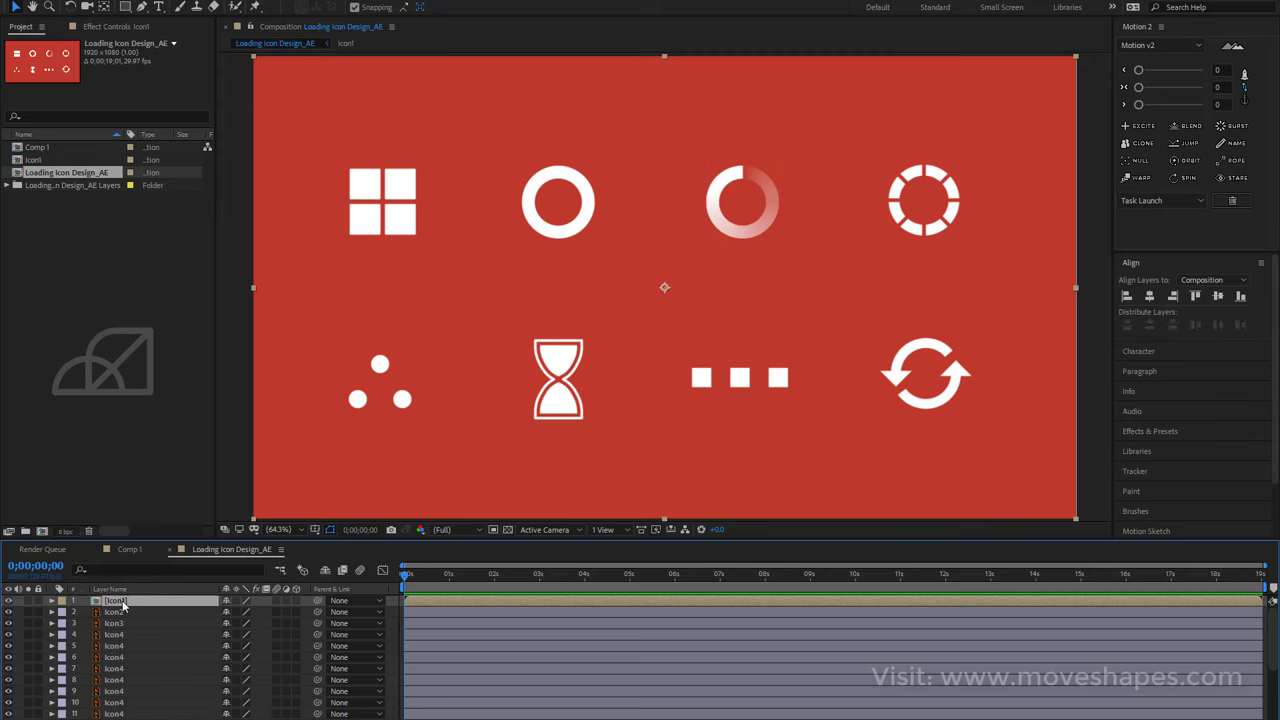
double_click(115, 600)
left_click_drag(413, 577, 500, 577)
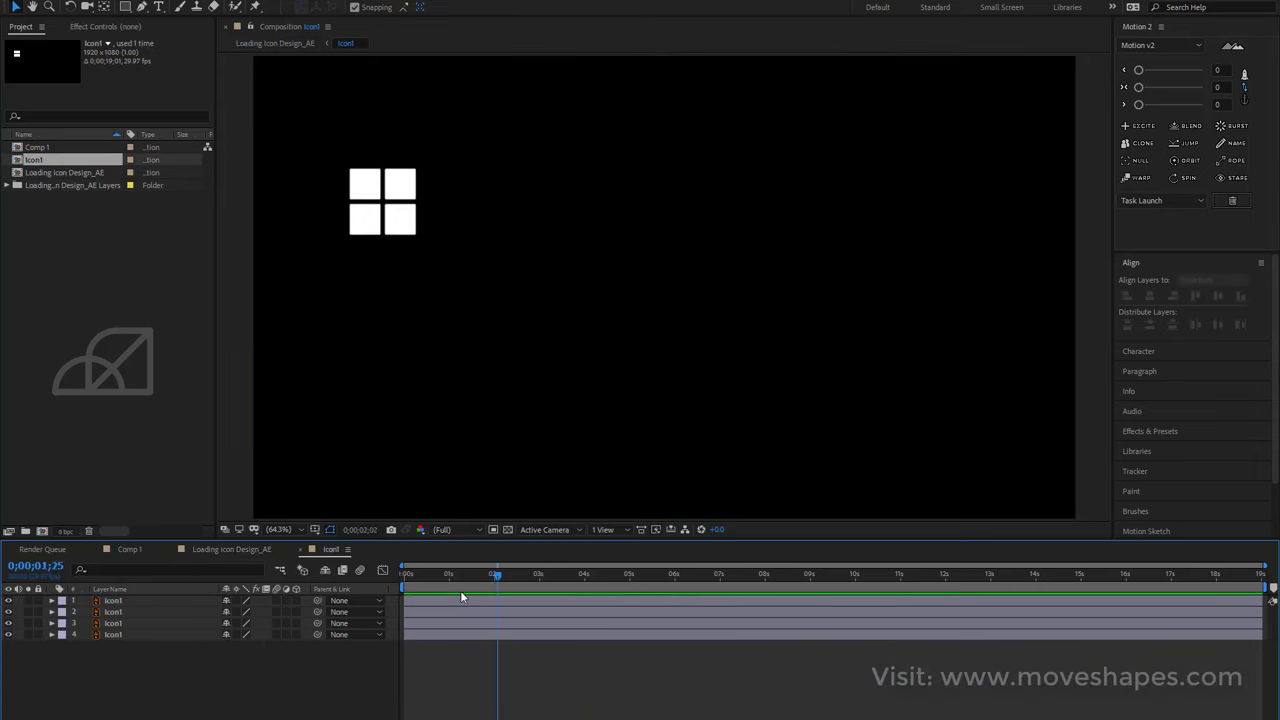
key("Home")
Check each of the four square layers inside Icon1, then return to the first frame.
left_click(430, 600)
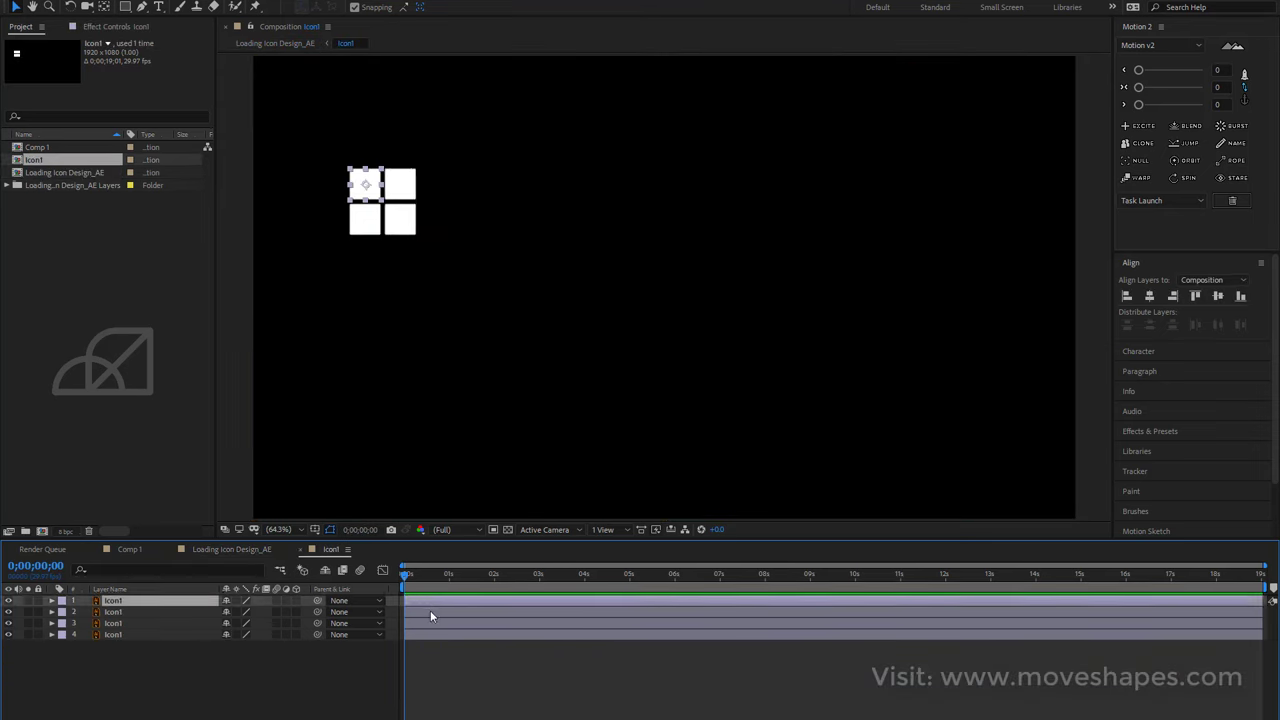
left_click(430, 611)
left_click(427, 623)
left_click(428, 635)
left_click(439, 669)
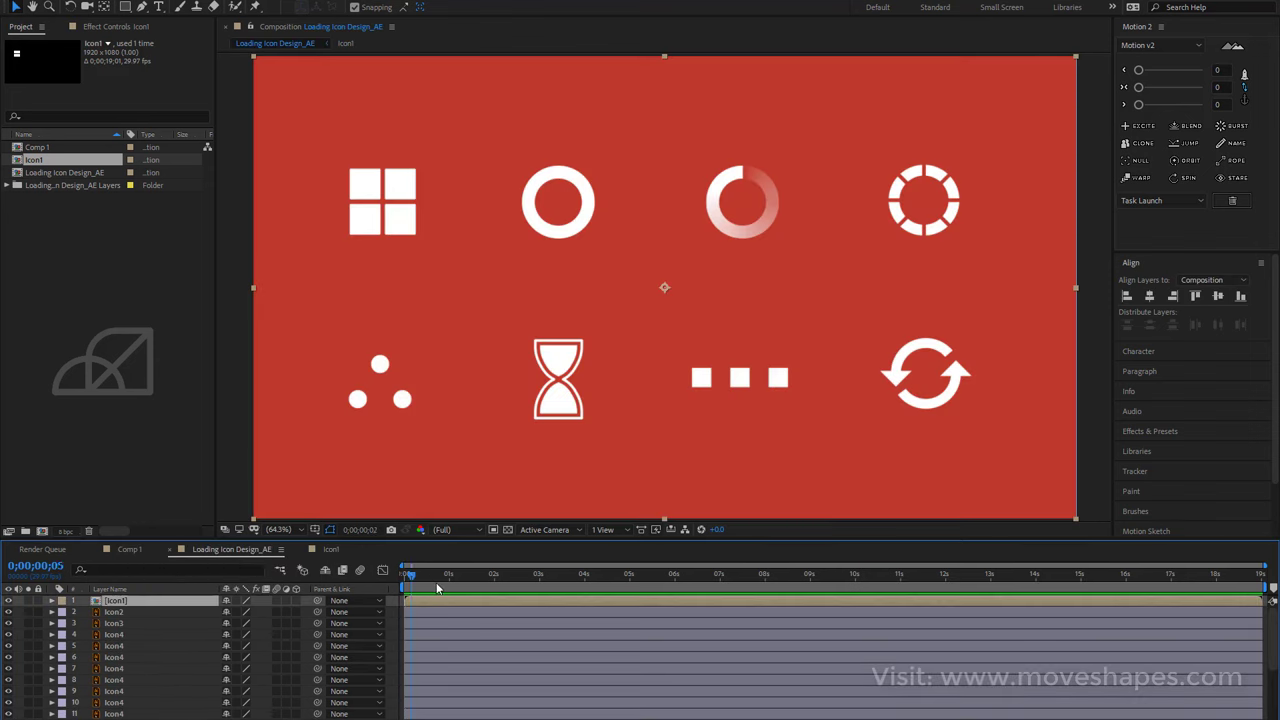
key("Home")
Pre-compose the eight Icon4 segment layers into a precomp named icon4.
left_click(130, 612)
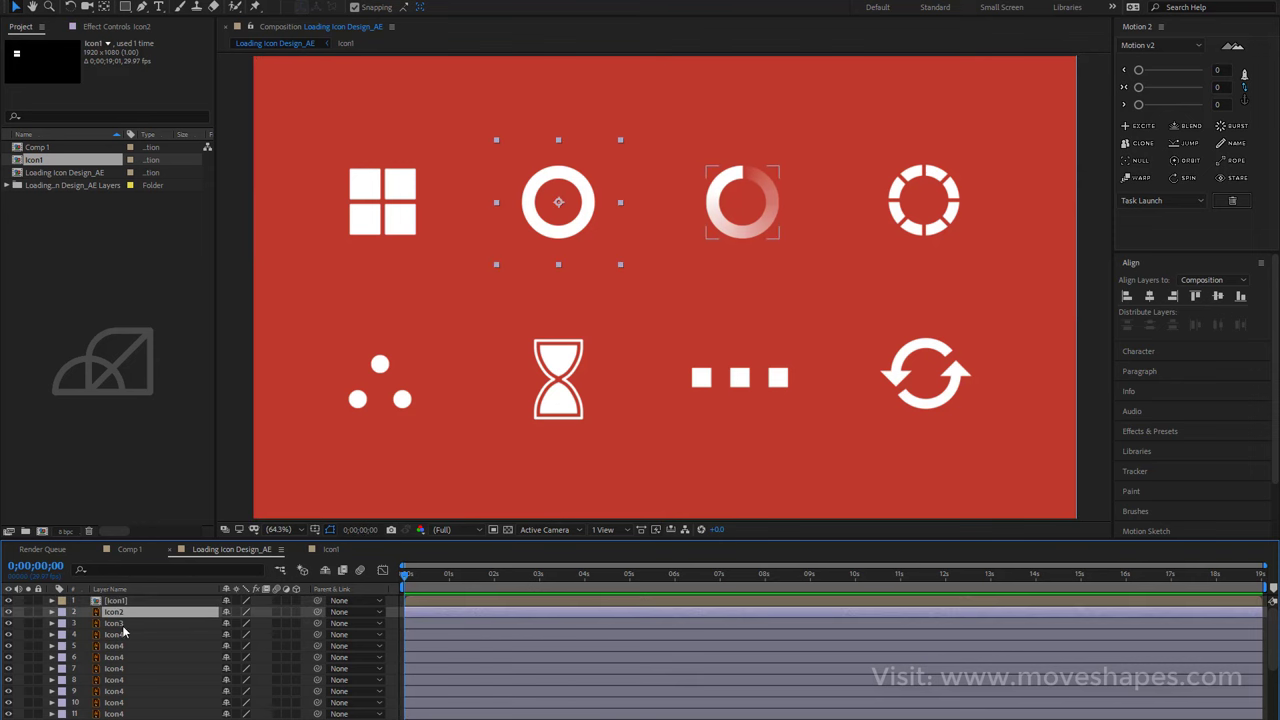
left_click(125, 635)
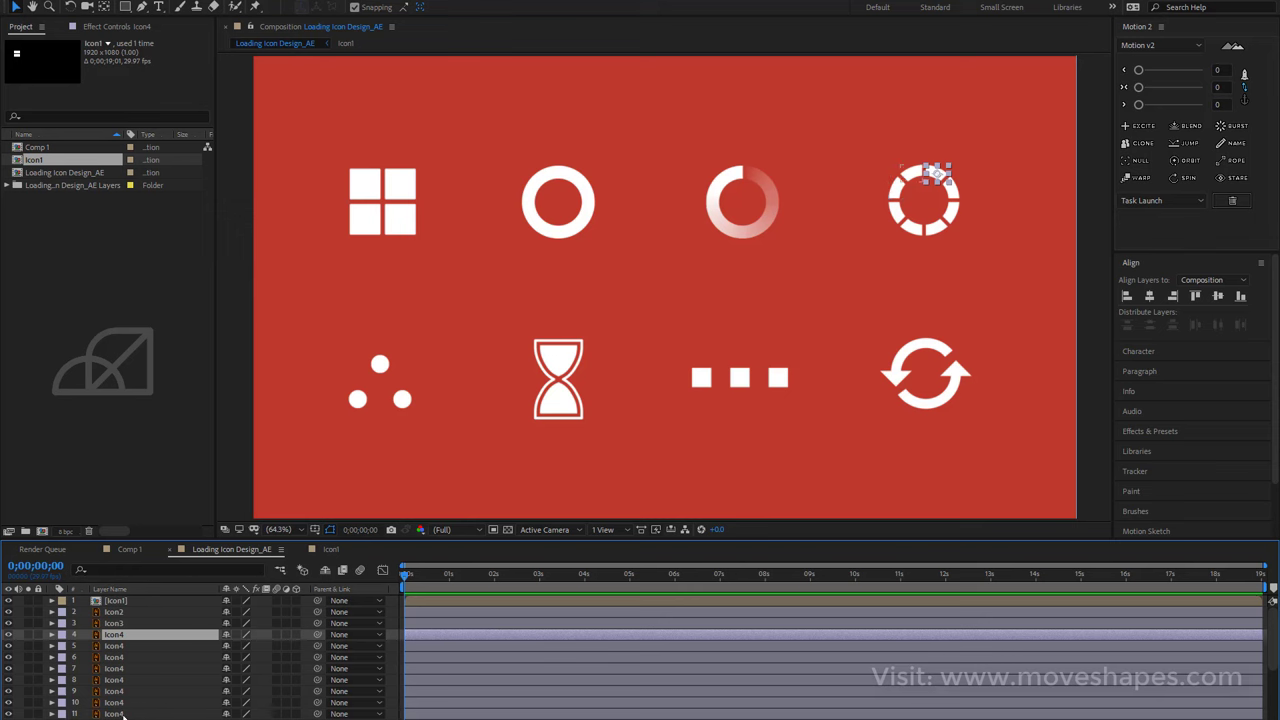
left_click(118, 714, "shift")
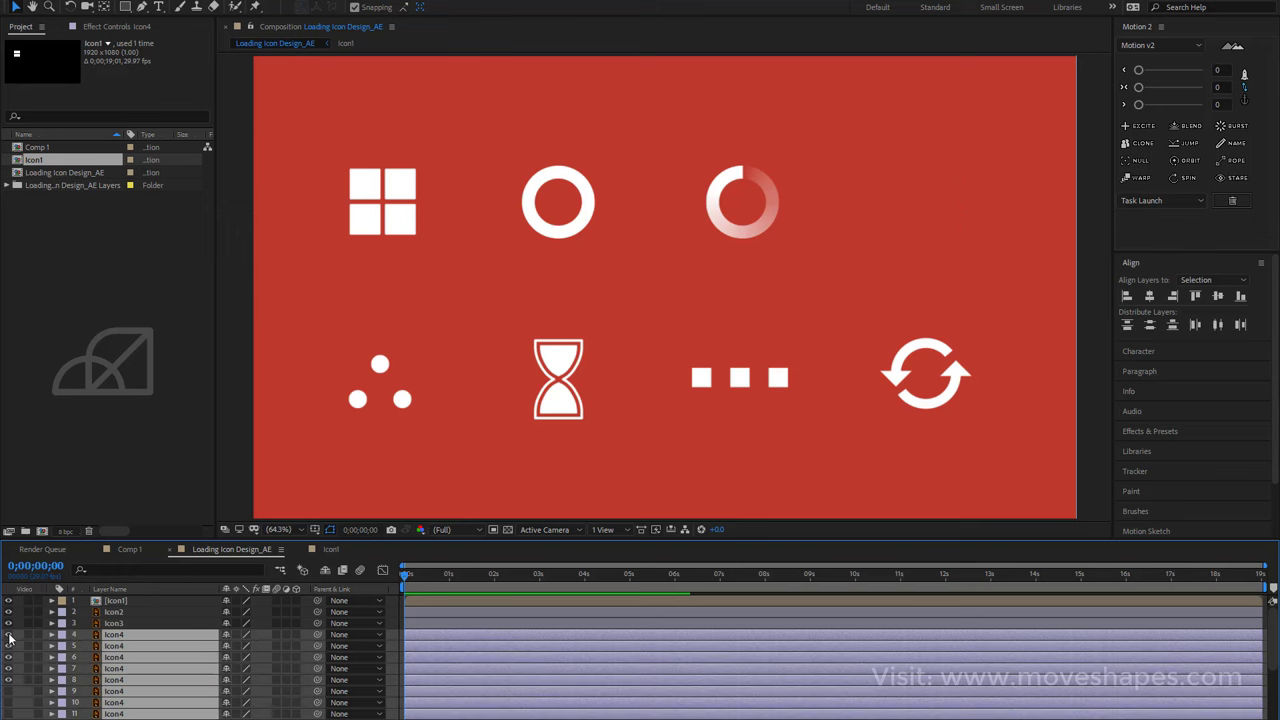
right_click(438, 687)
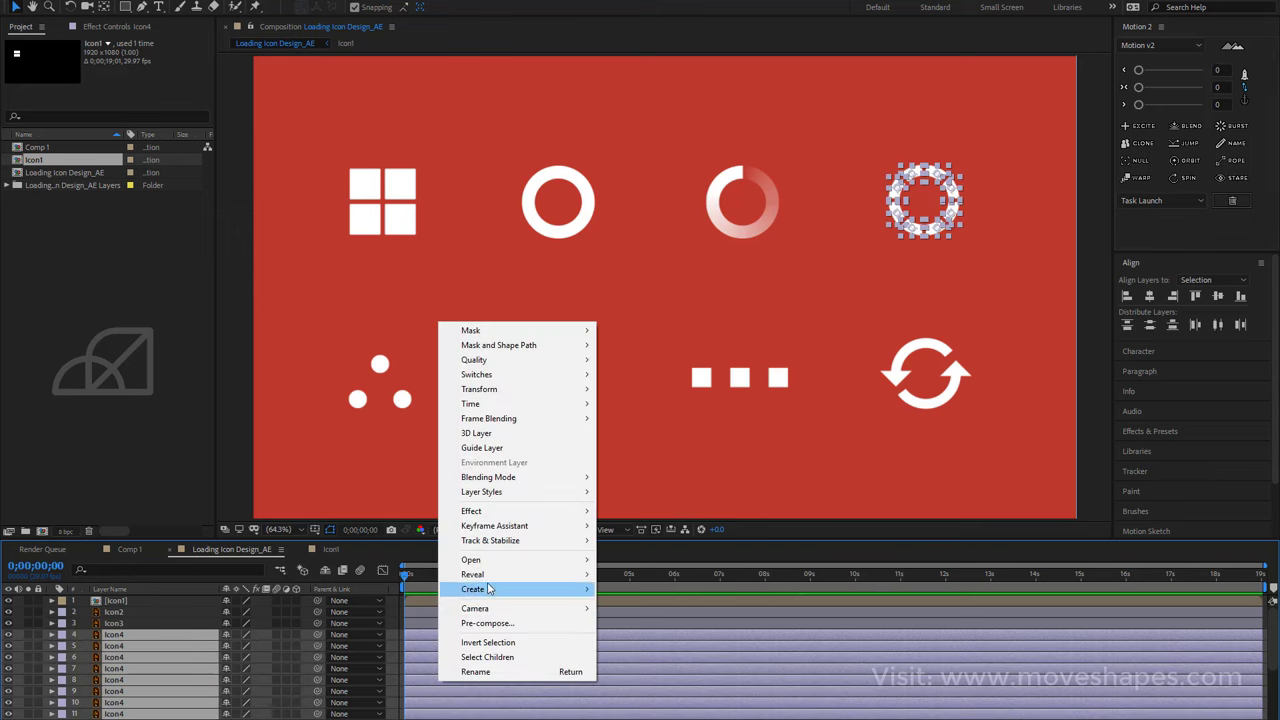
left_click(489, 624)
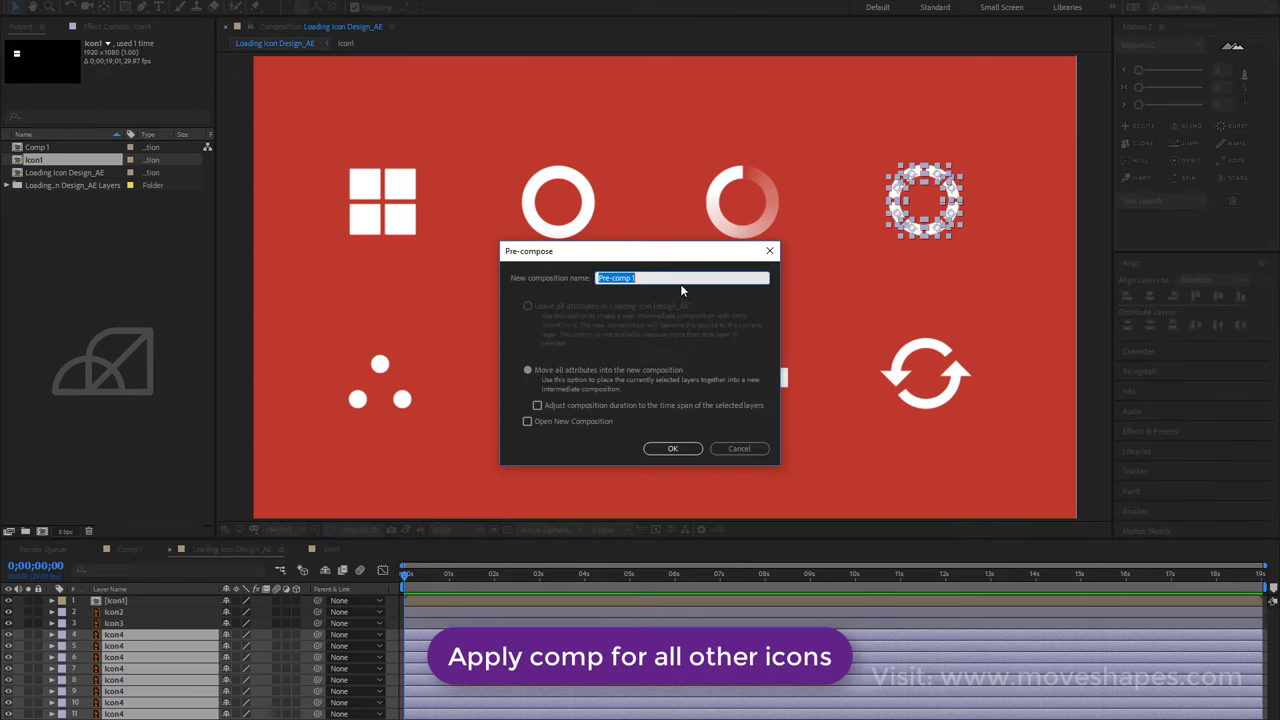
type("Icon4")
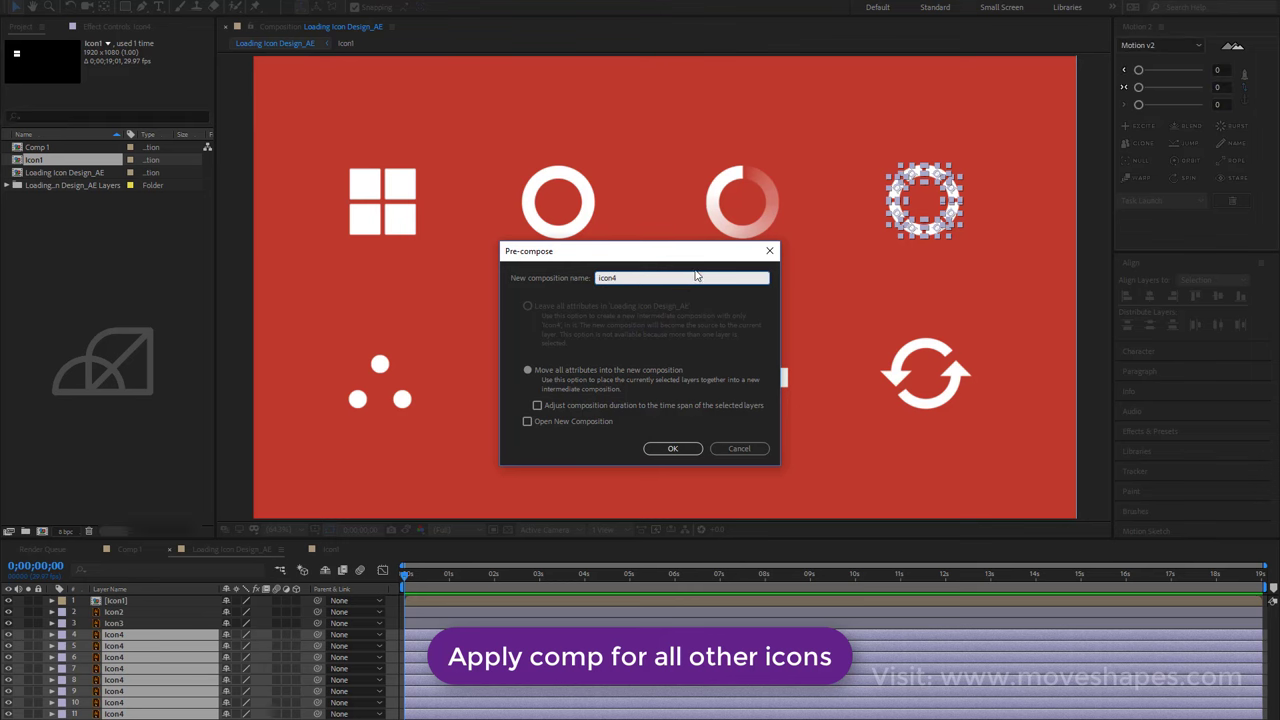
key("Return")
Open the icon4 precomp, glance at the Icon1 comp, then return to Loading Icon Design_AE.
double_click(133, 633)
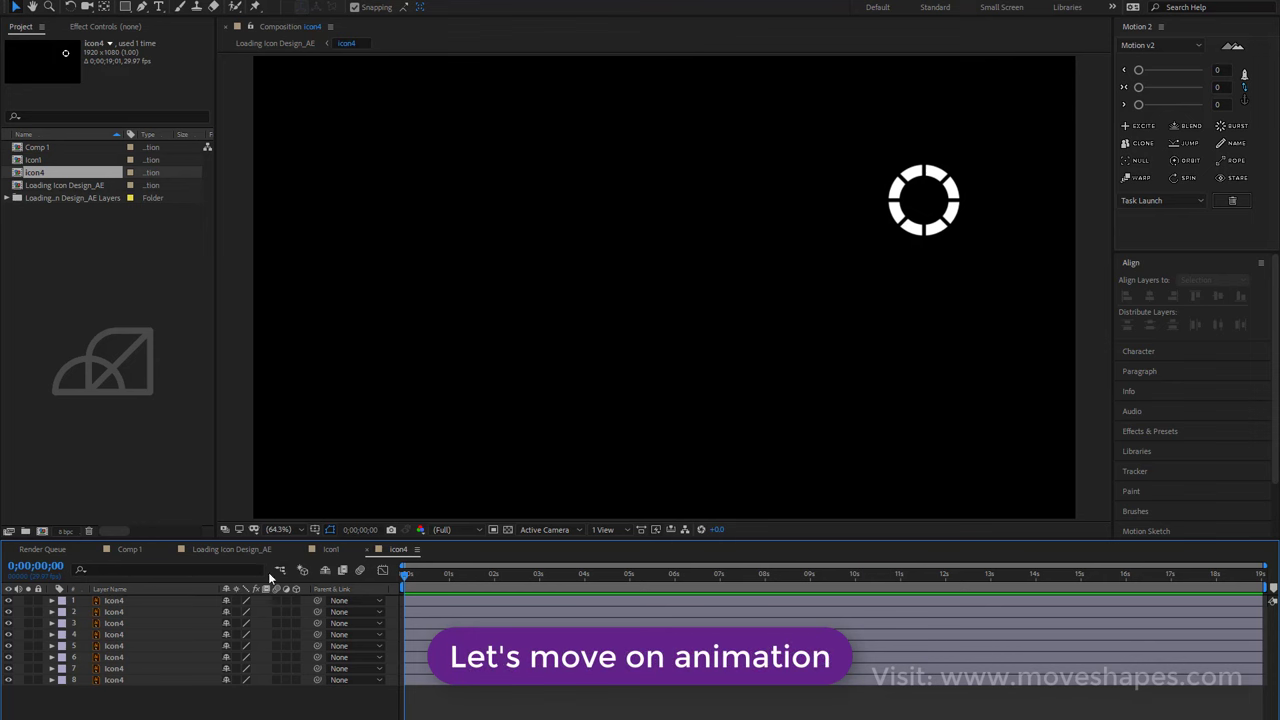
left_click(345, 552)
left_click(386, 552)
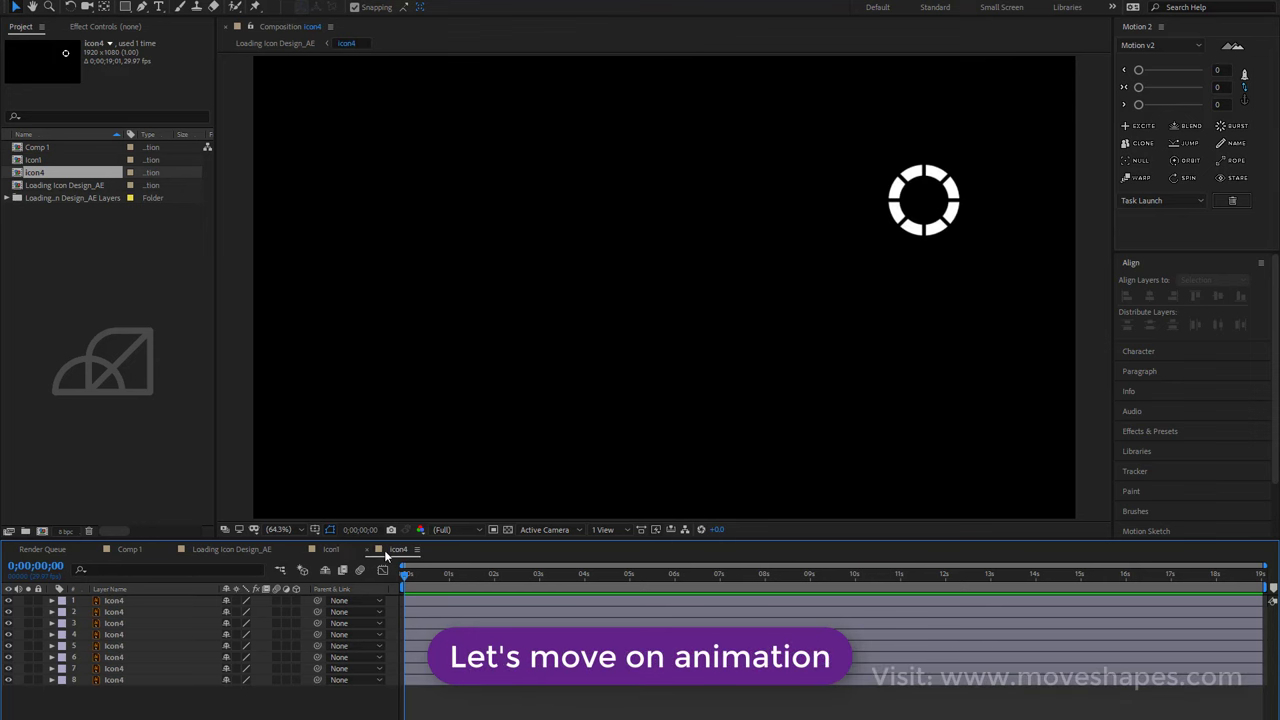
left_click(324, 551)
left_click(231, 550)
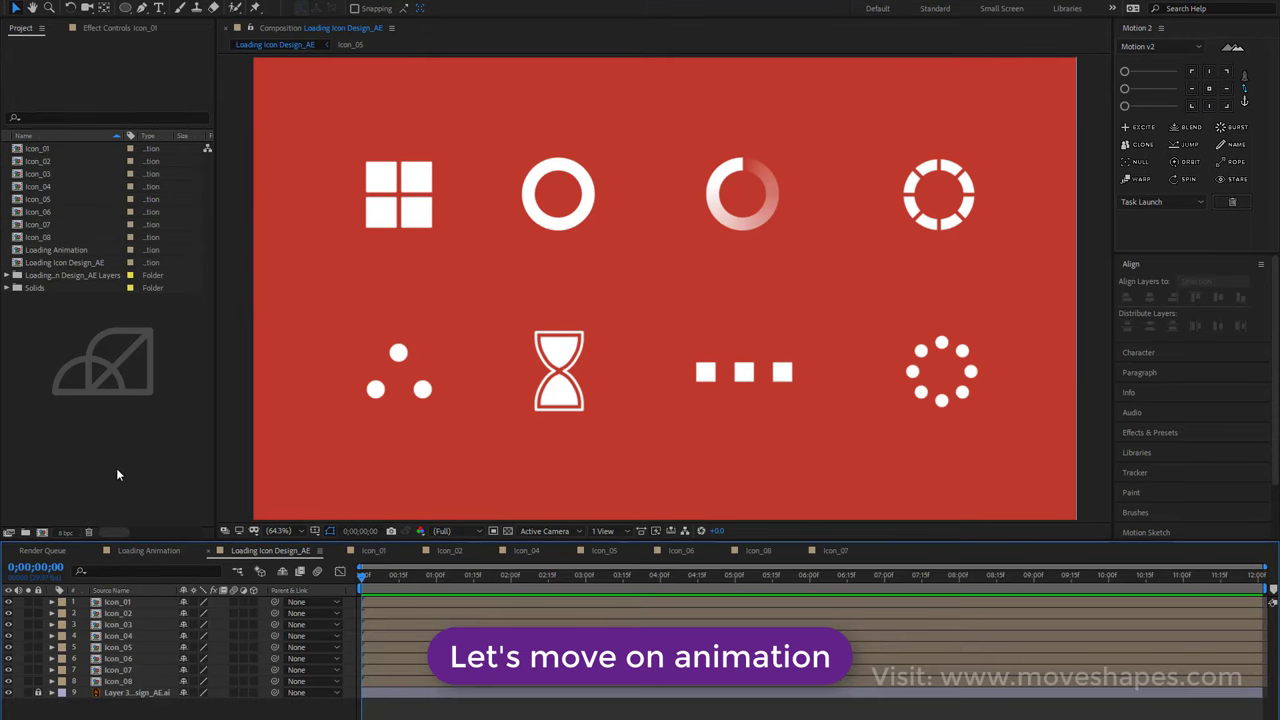
Open Icon_01, select its four square layers and show only their Opacity properties.
left_click(116, 475)
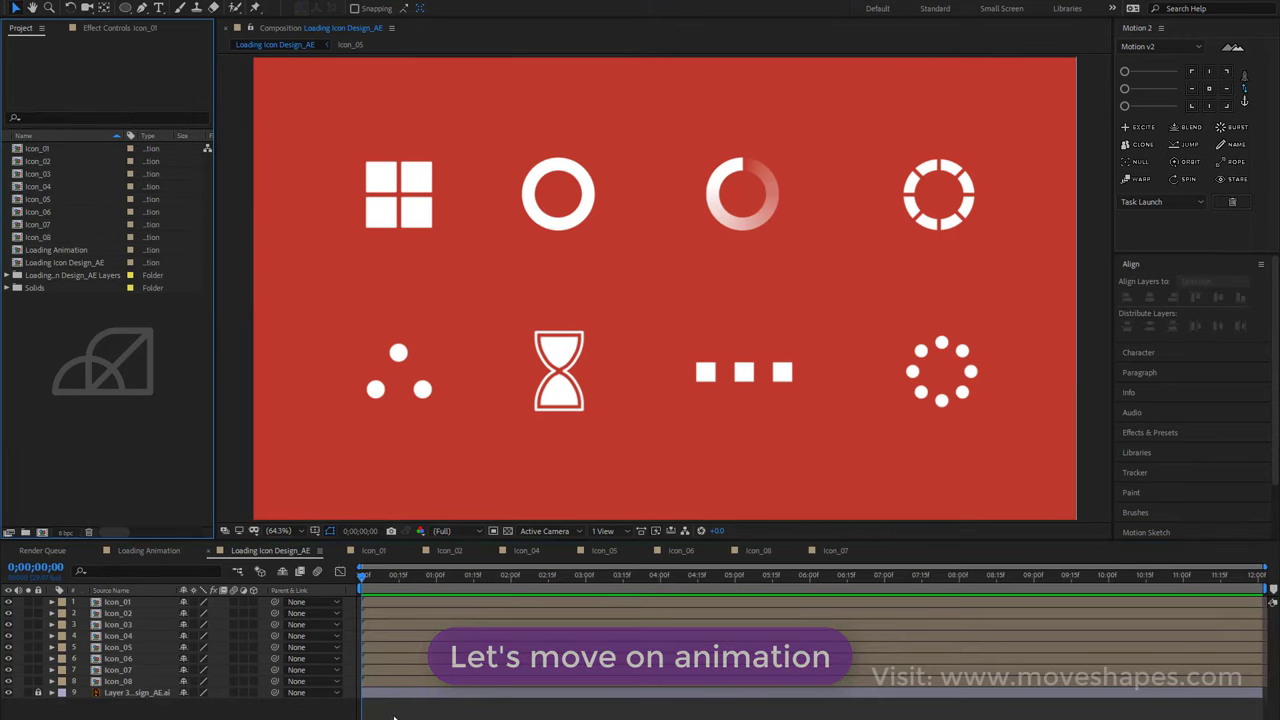
left_click(135, 602)
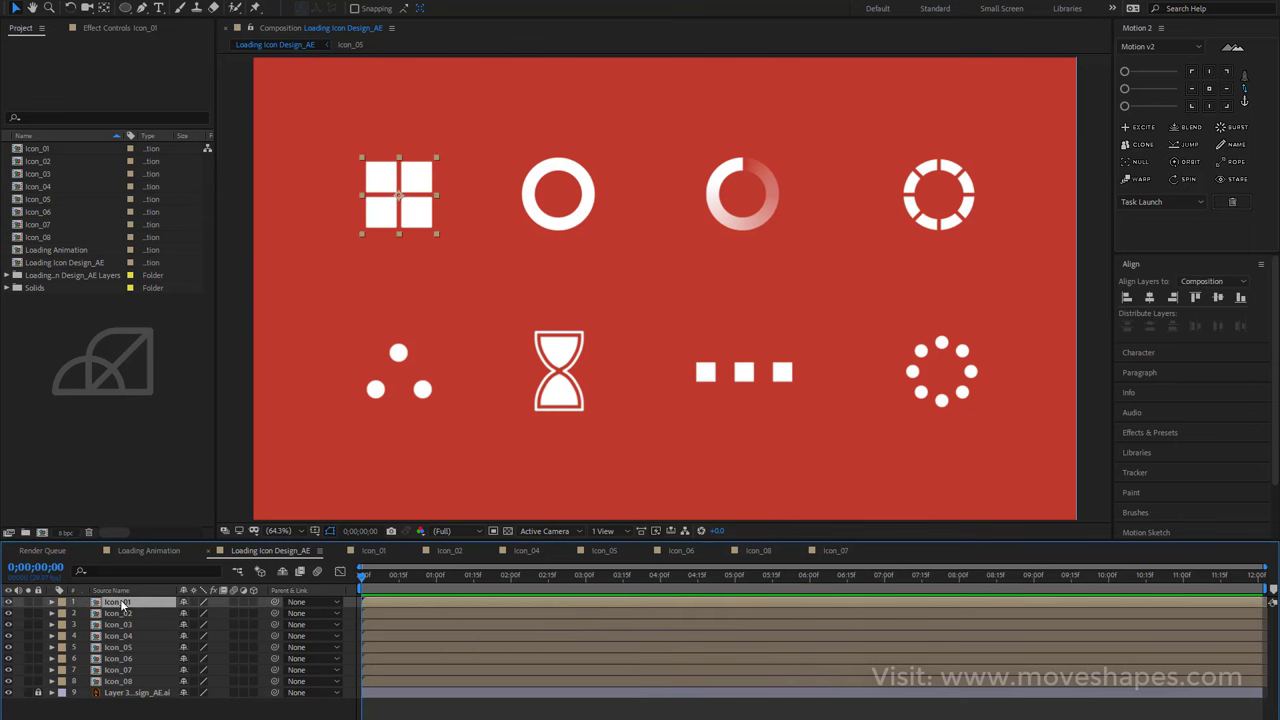
double_click(124, 604)
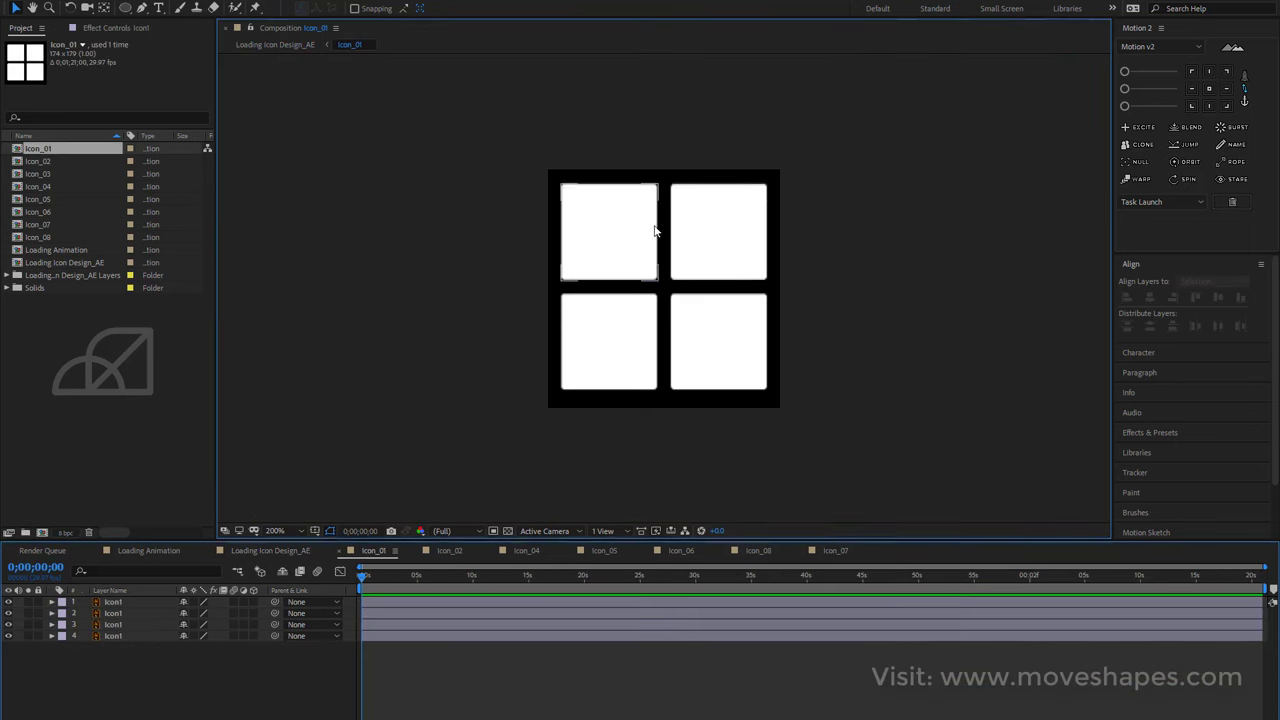
left_click(655, 231)
left_click(867, 208)
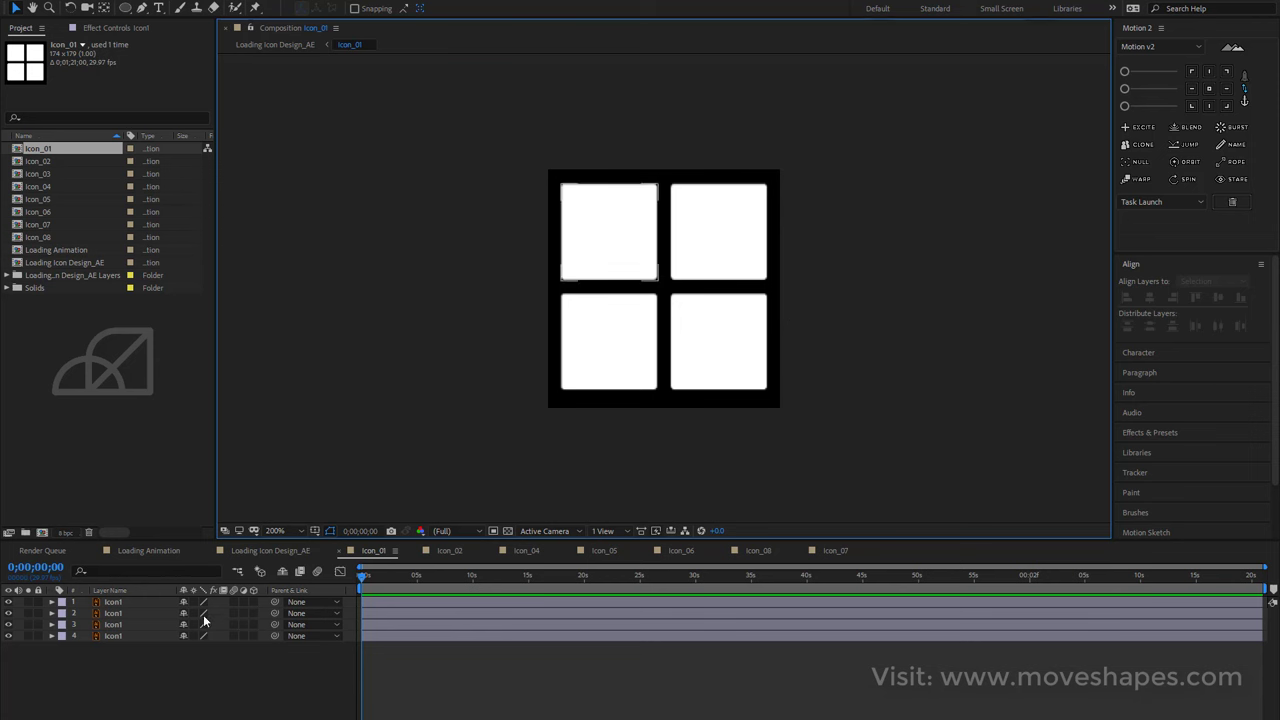
left_click(120, 602)
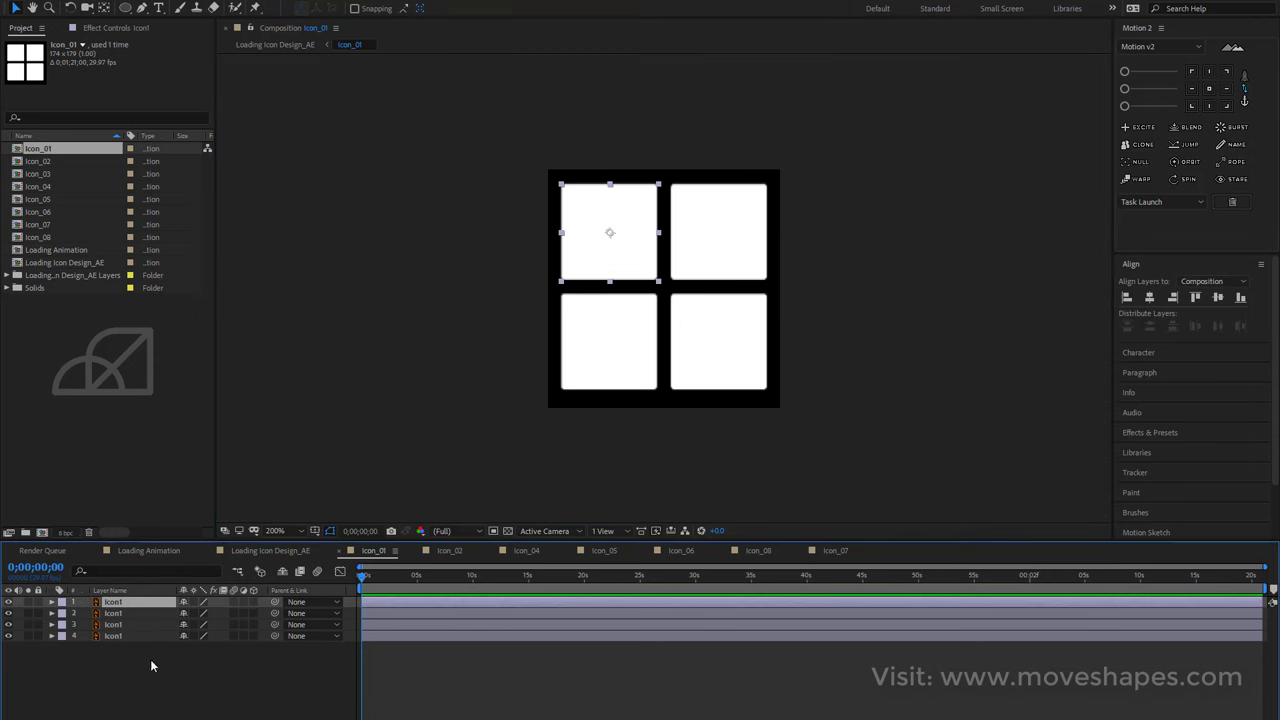
left_click(113, 636, "shift")
left_click(52, 602)
left_click(63, 613)
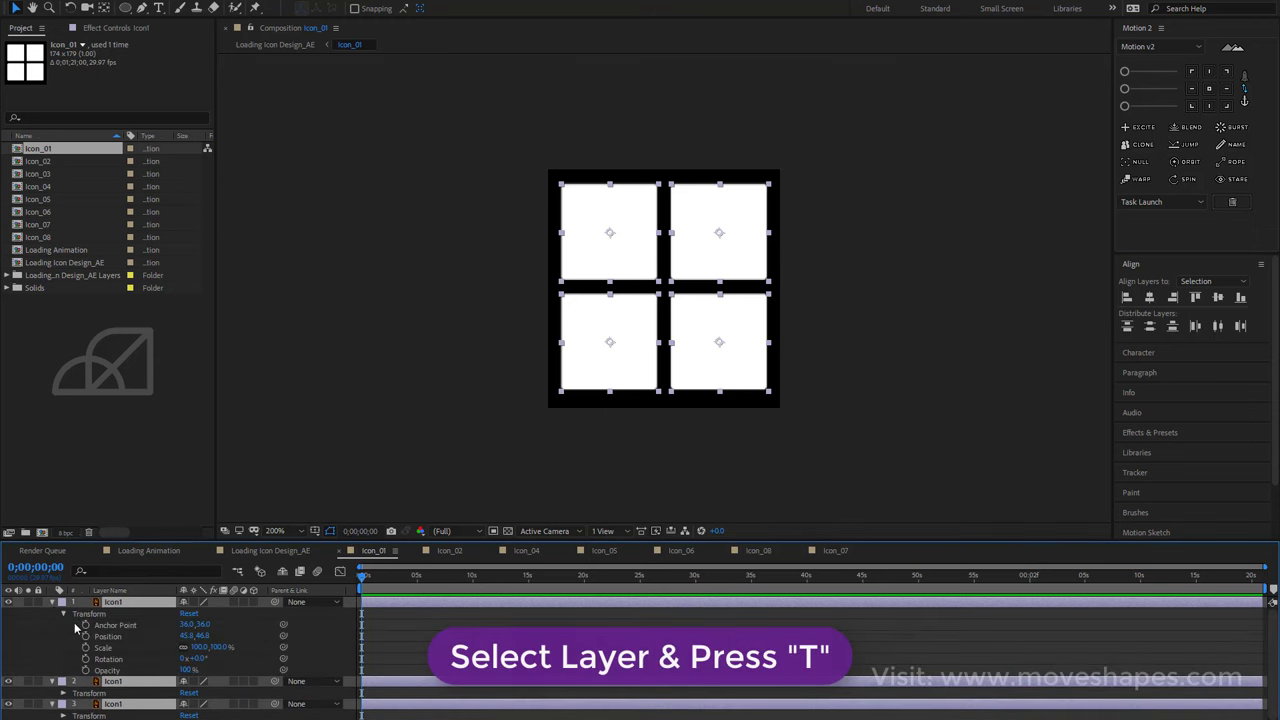
left_click(64, 614)
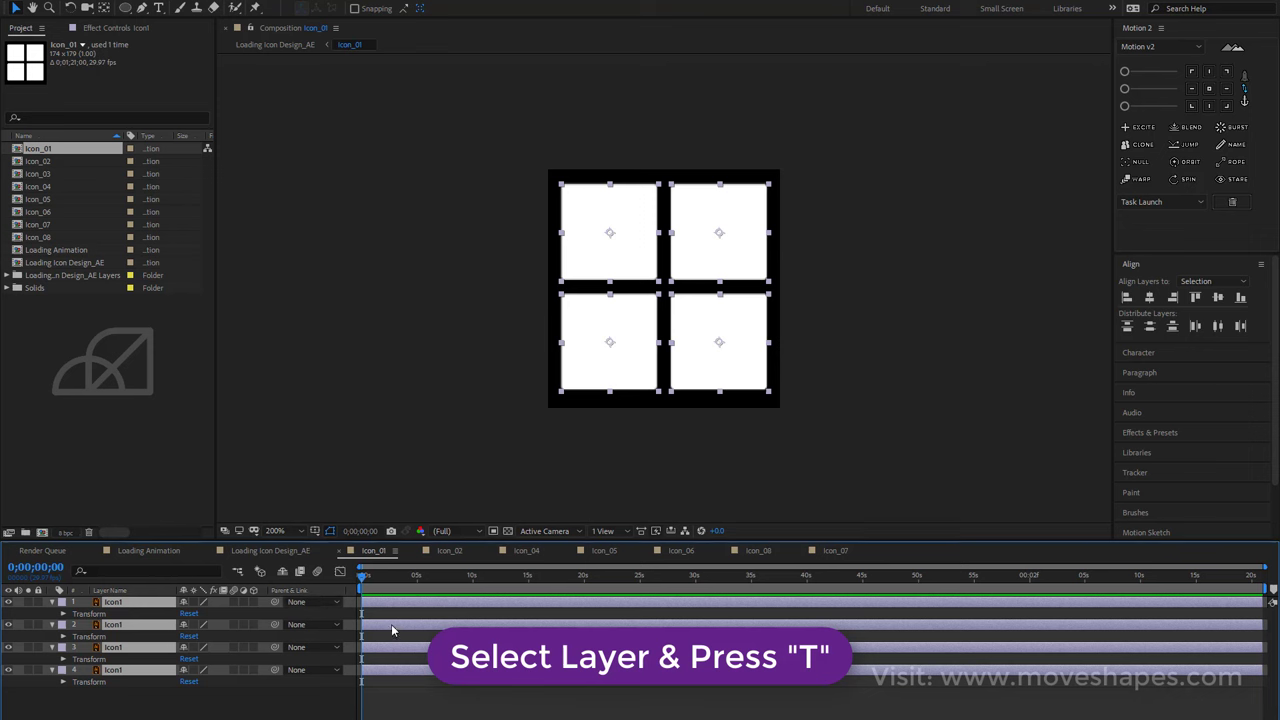
key("t")
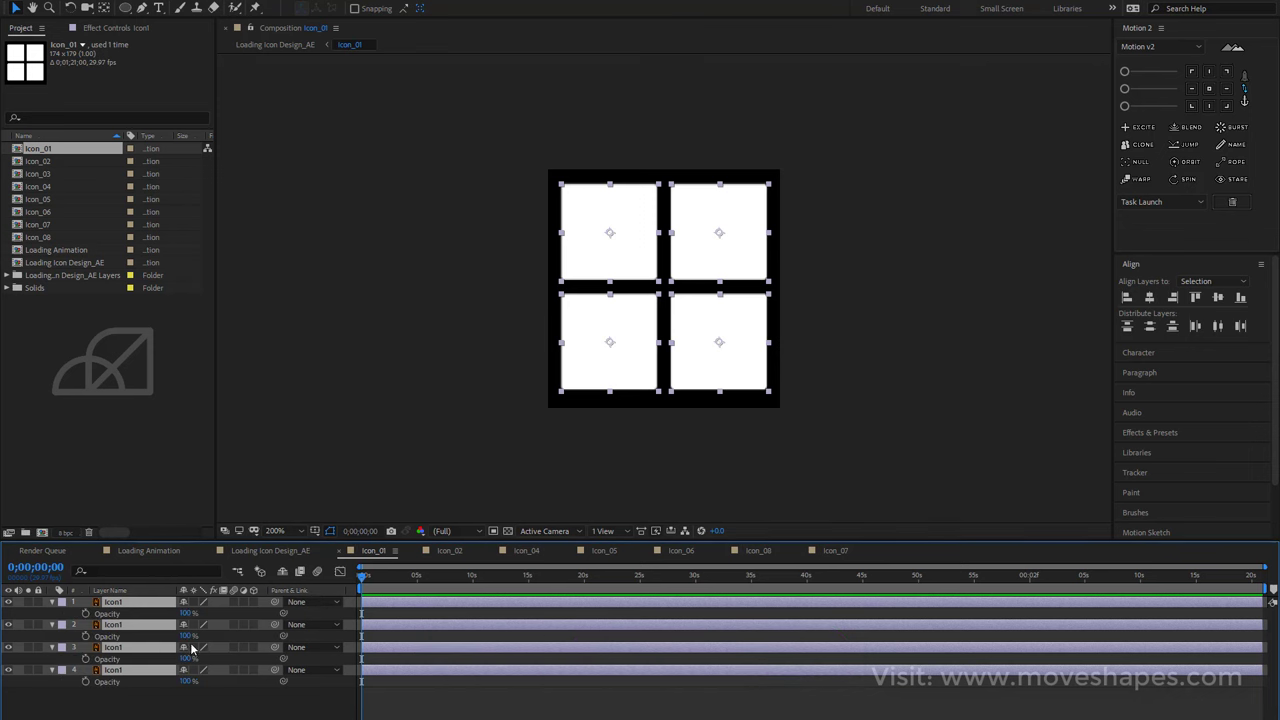
Add Opacity keyframes at 1 second on all four square layers.
key("equal")
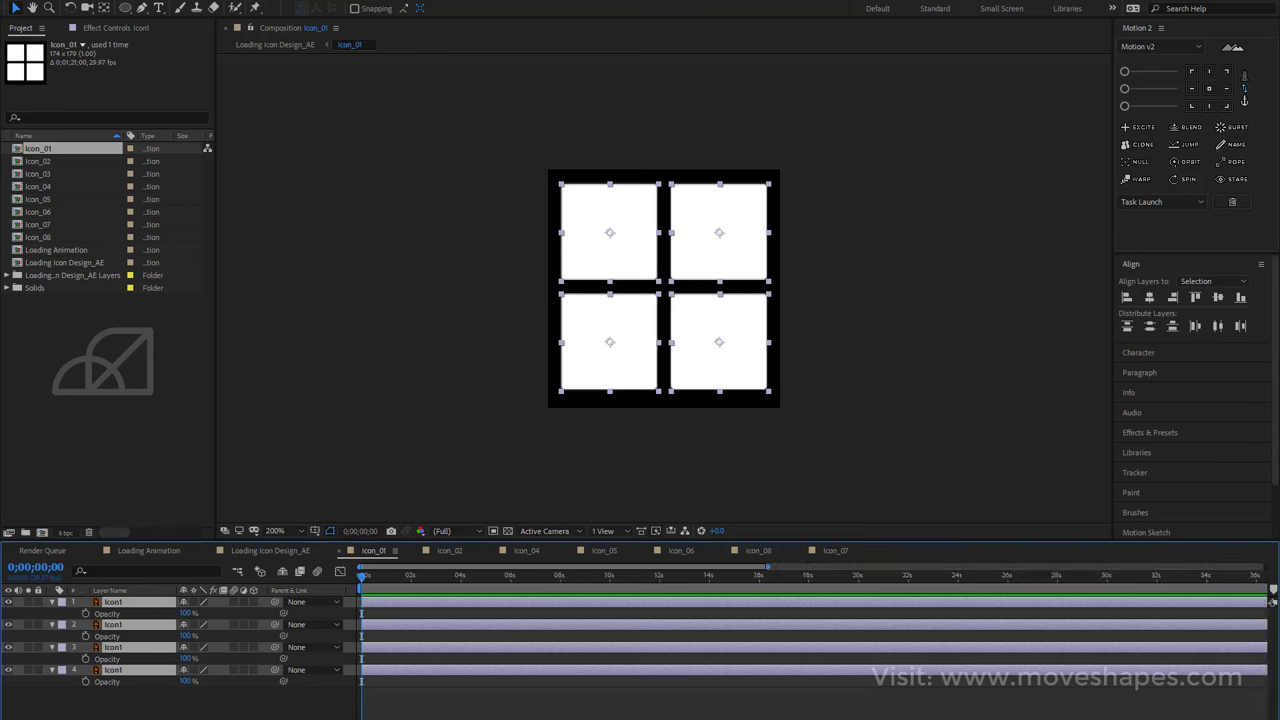
key("equal")
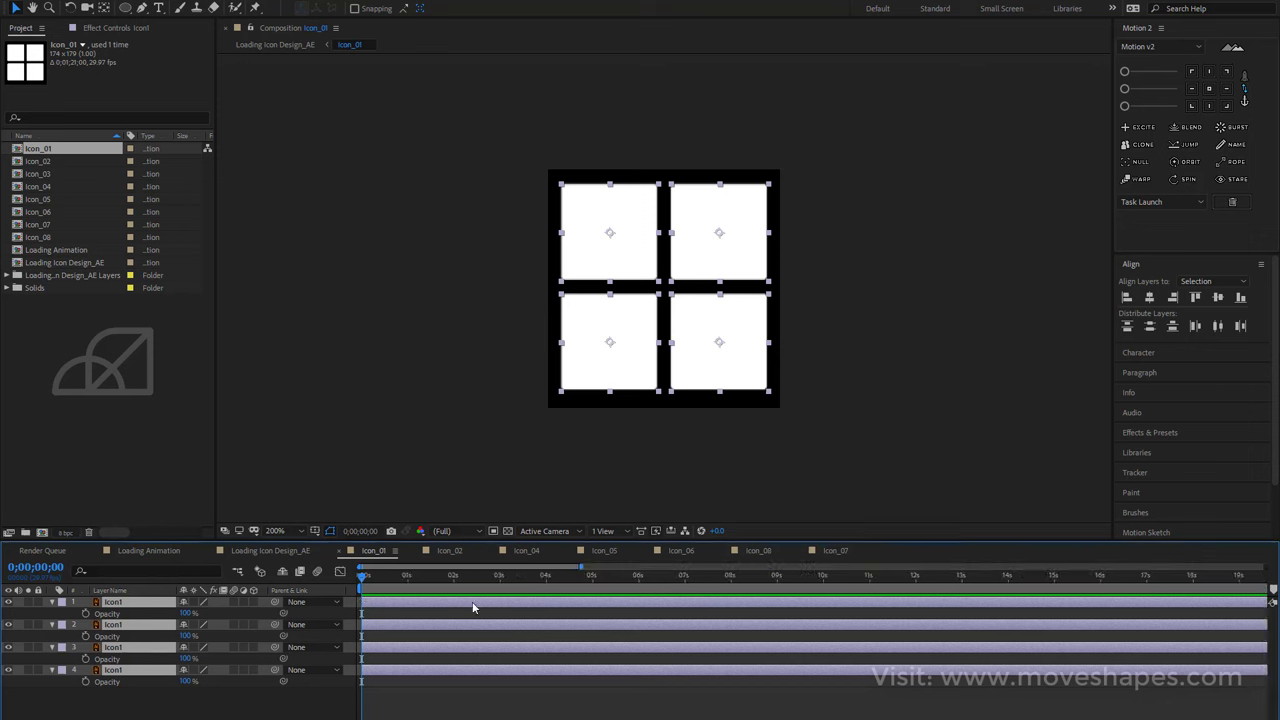
left_click_drag(374, 578, 407, 582)
key("alt+shift+t")
left_click(107, 613)
left_click(107, 659, "shift")
key("Home")
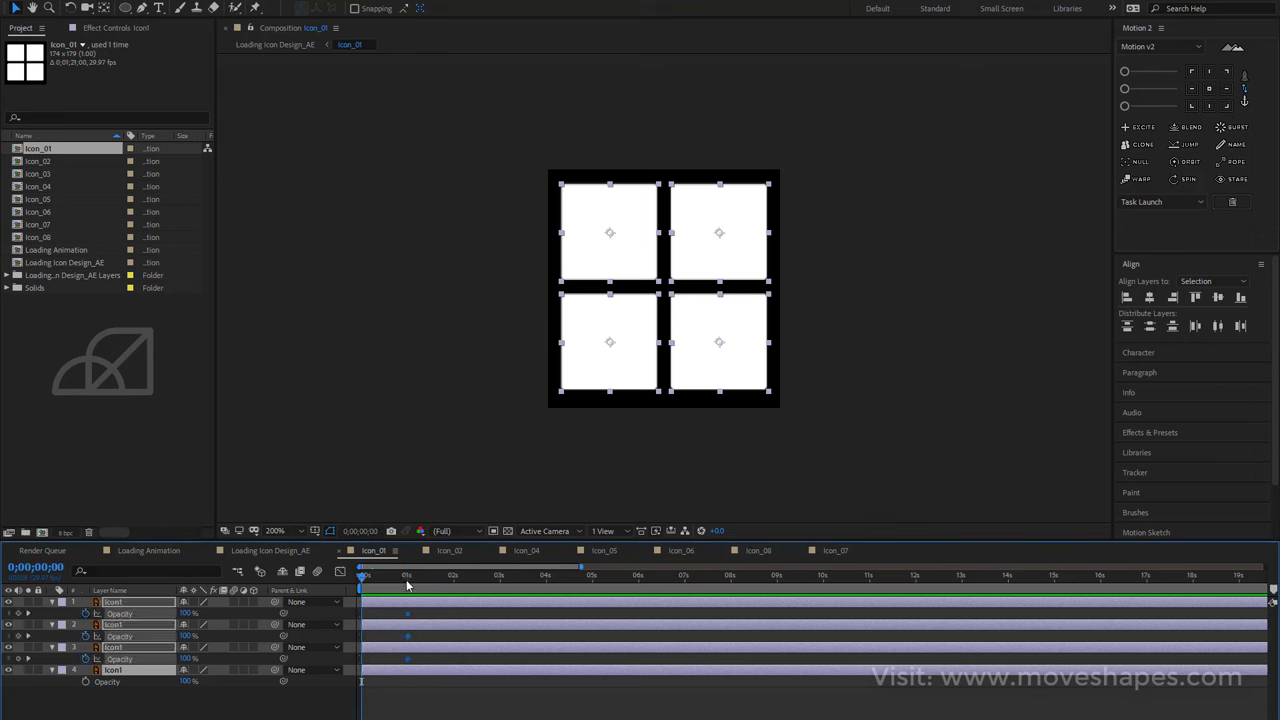
left_click(409, 579)
left_click_drag(409, 582, 408, 615)
key("equal")
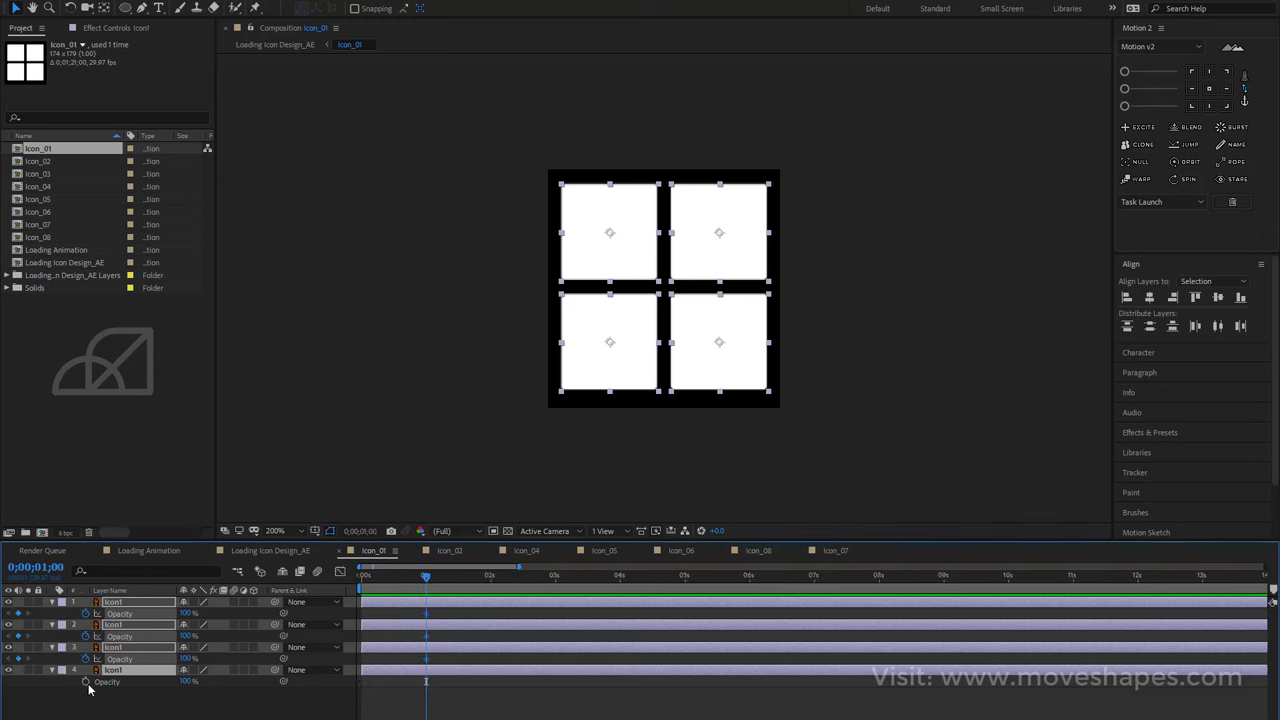
left_click(86, 681)
left_click(366, 694)
End the work area at 11 seconds and trim the composition to it.
left_click_drag(516, 580, 1074, 583)
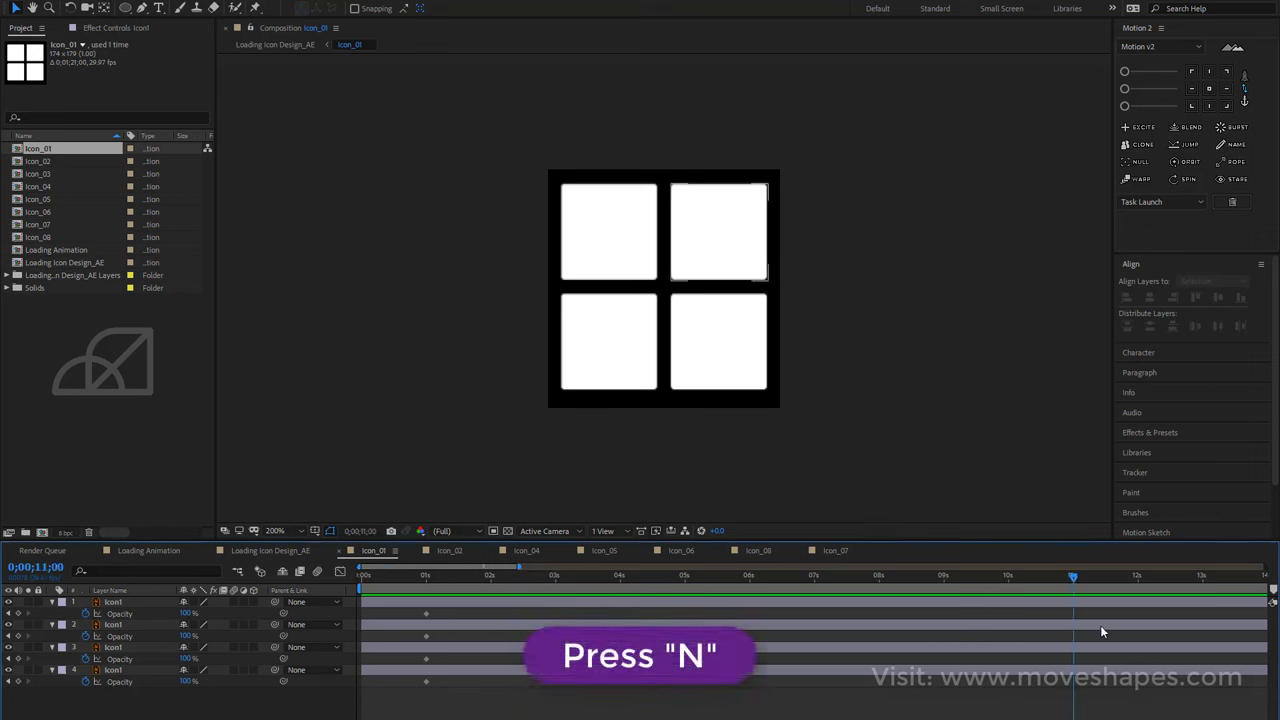
key("n")
right_click(1066, 568)
left_click(1093, 627)
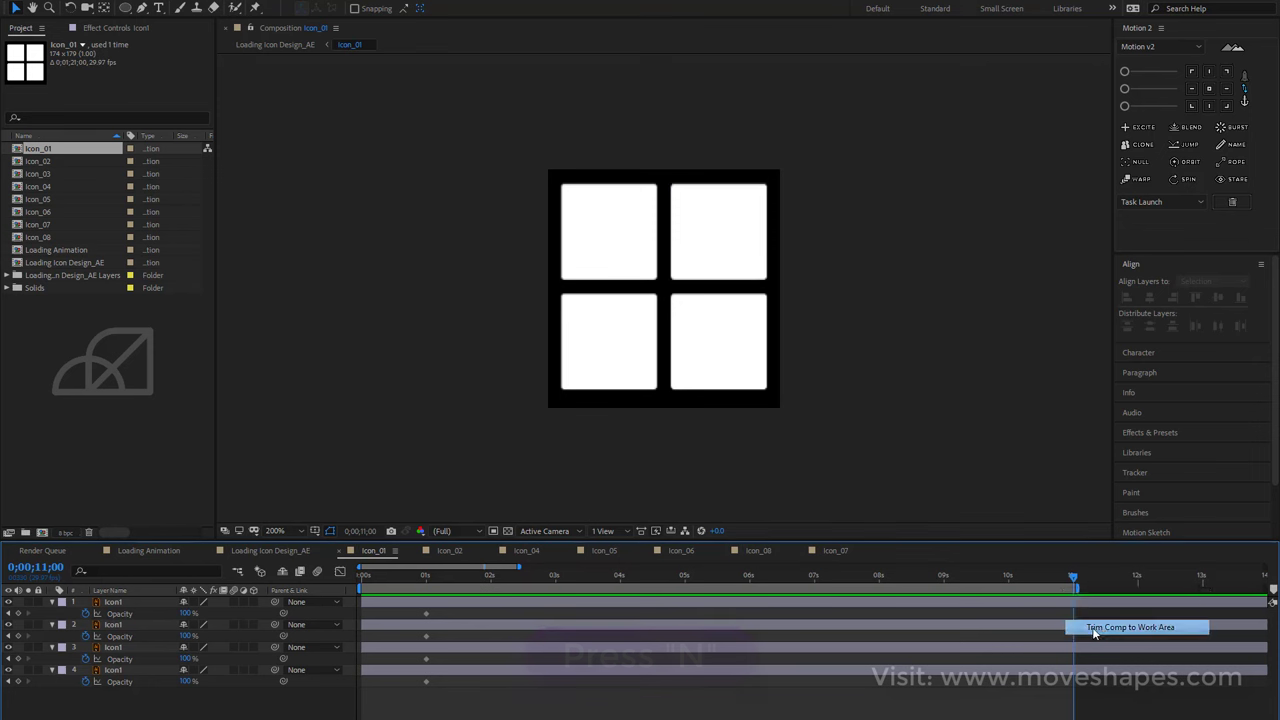
left_click(1093, 631)
Set all four squares' Opacity to 10% at 0 seconds and preview the fade-in.
left_click_drag(386, 578, 315, 600)
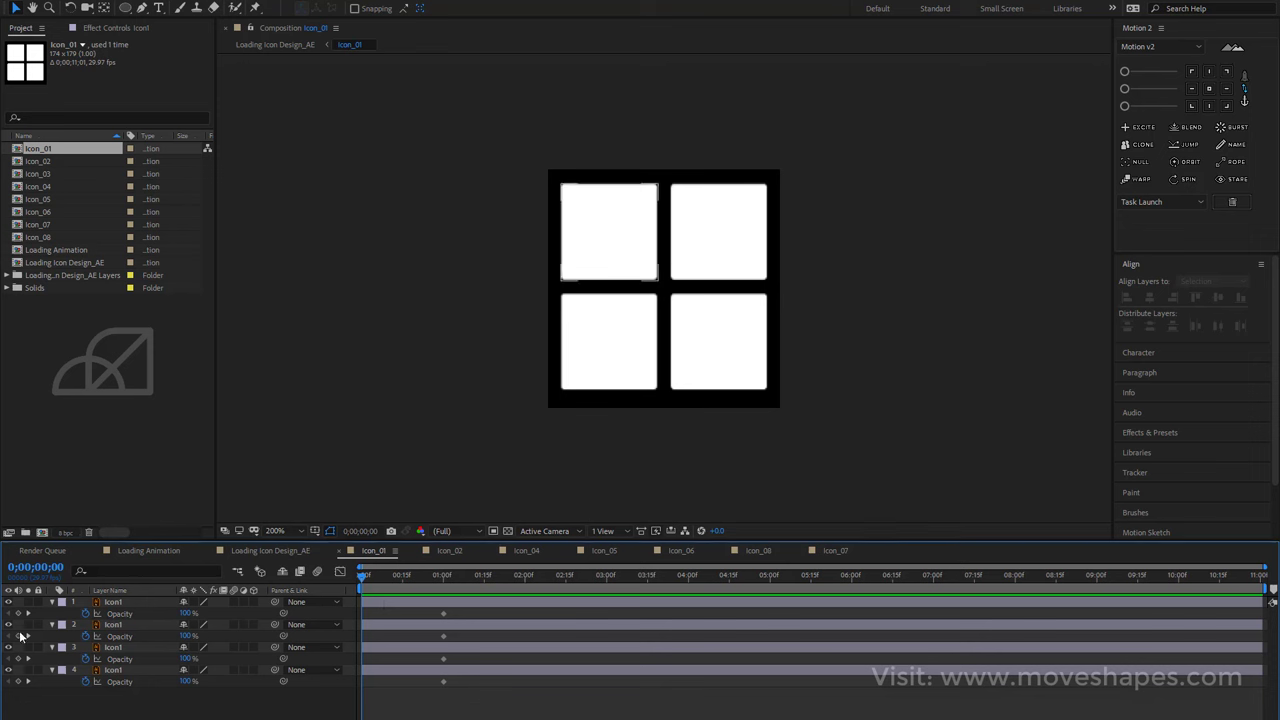
key("ctrl+a")
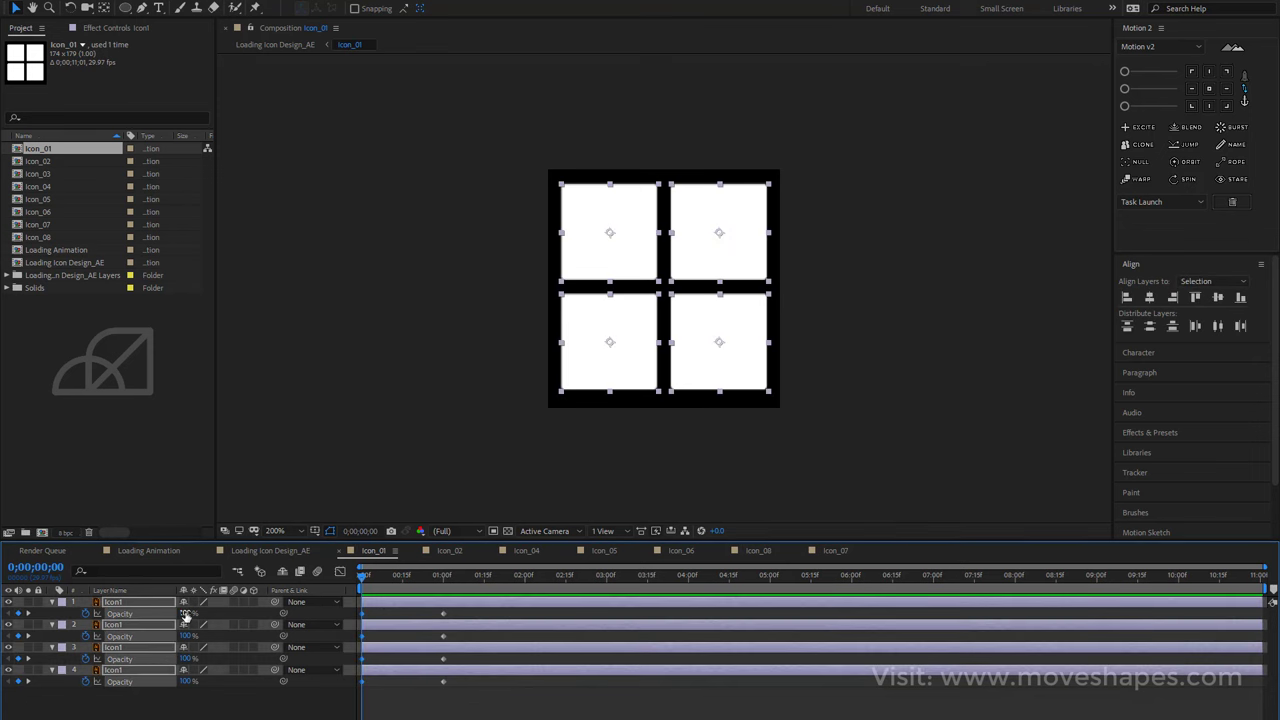
left_click(186, 613)
type("90")
key("Return")
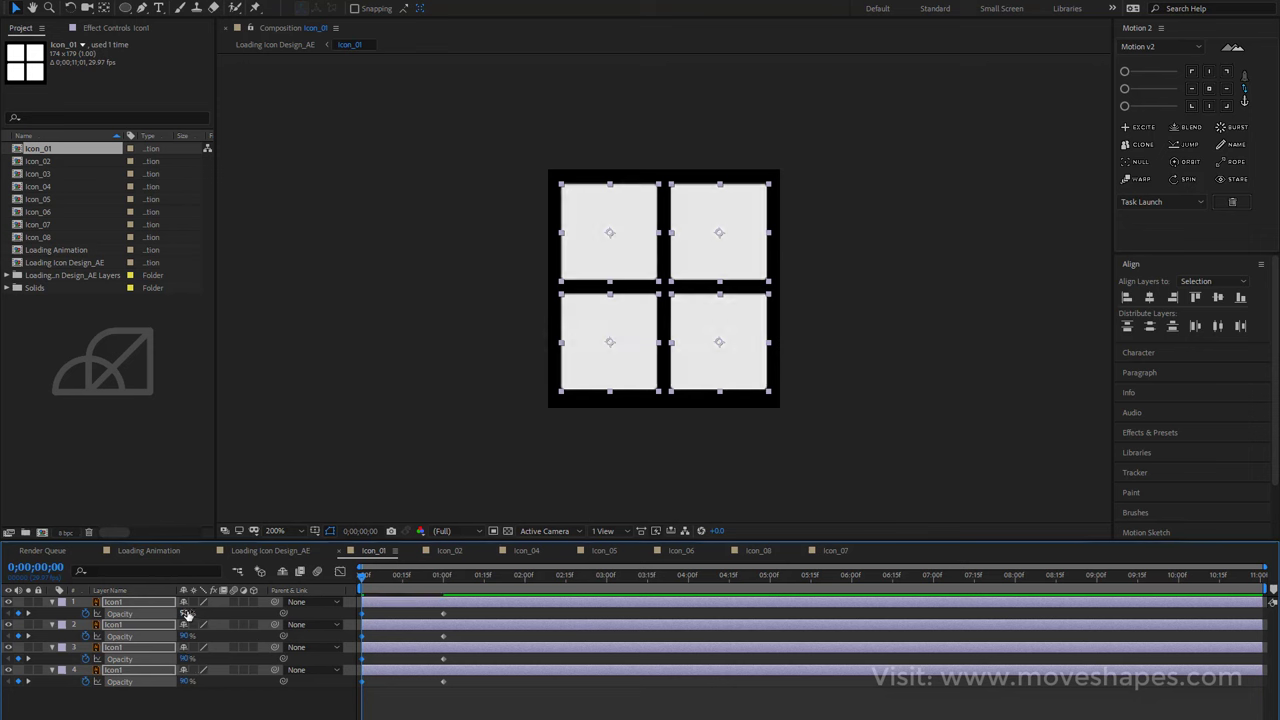
left_click(185, 613)
type("10")
key("Return")
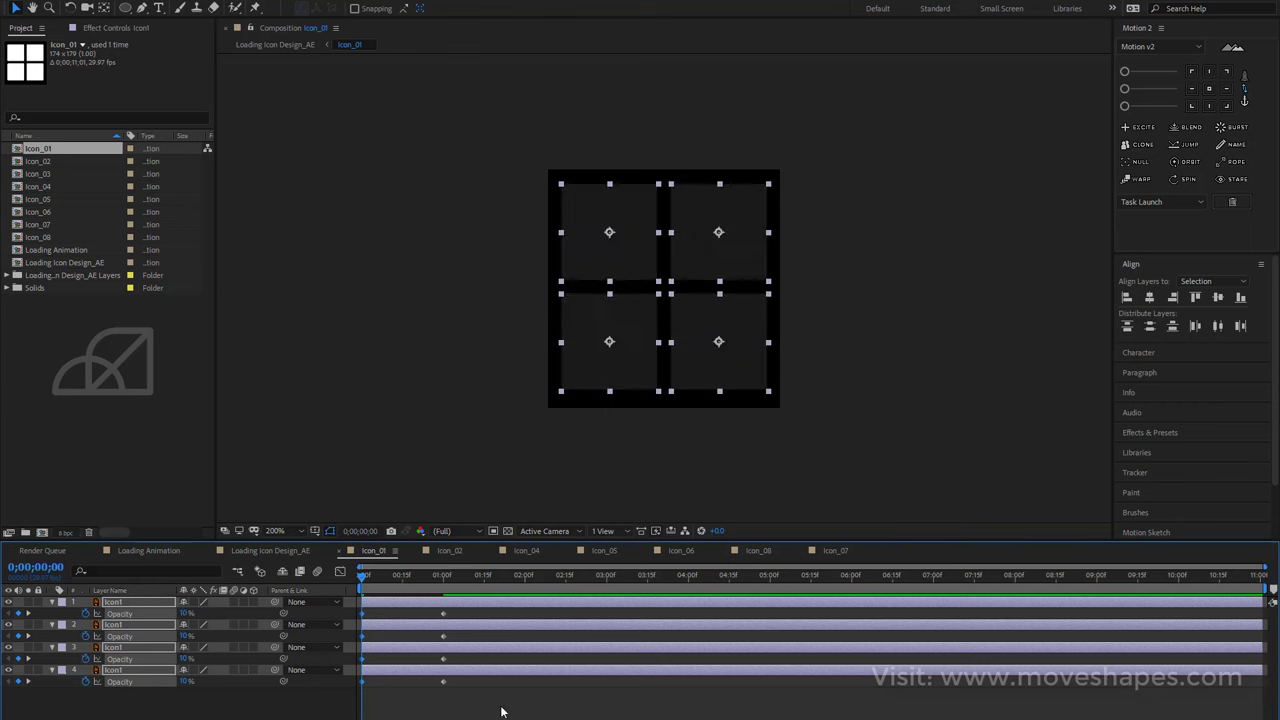
left_click(347, 589)
left_click_drag(370, 579, 524, 582)
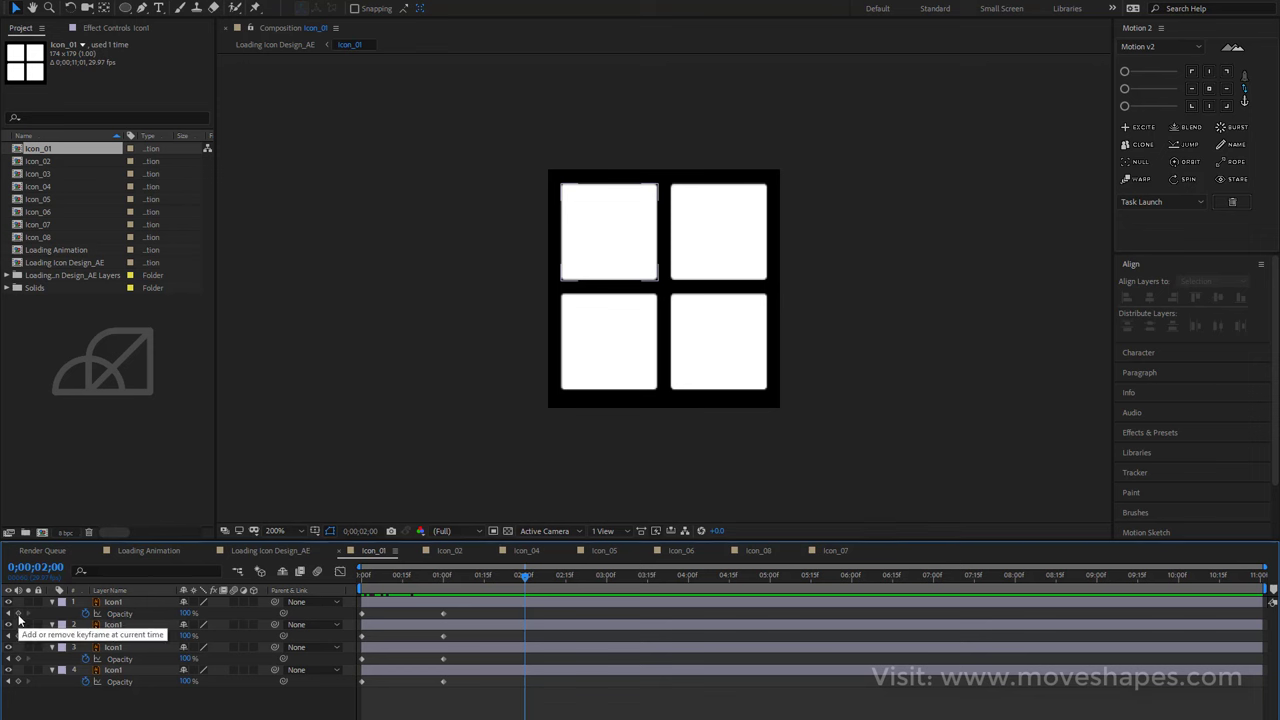
Set all four squares' Opacity to 0% at 2 seconds and play the fade back.
key("ctrl+a")
left_click(19, 658)
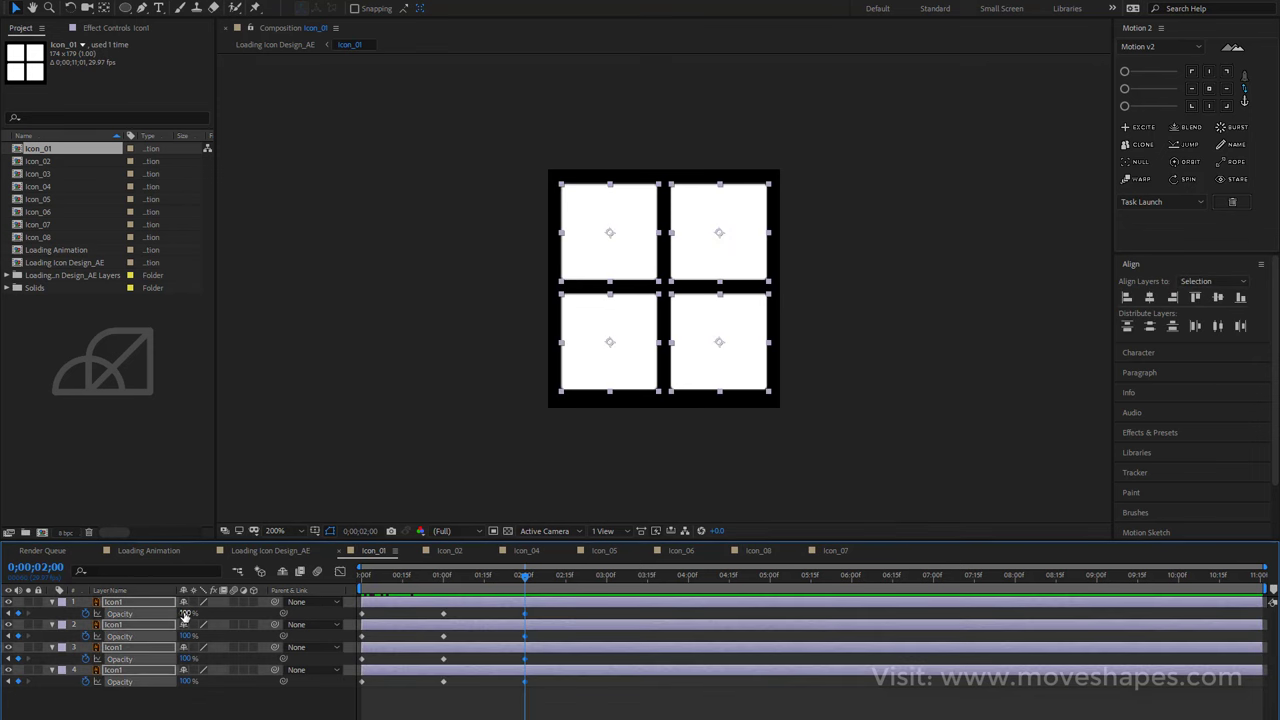
left_click(185, 614)
type("0")
key("Return")
left_click(600, 688)
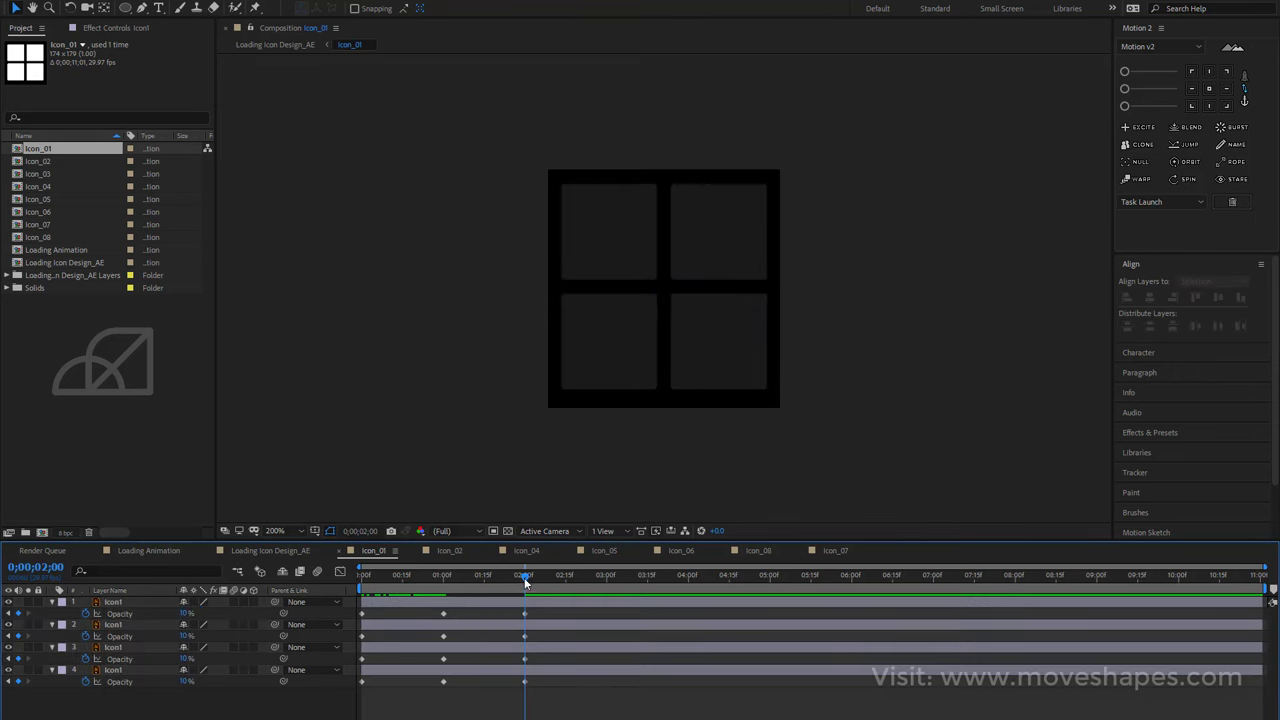
key("space")
key("space")
Try shifting the top-right square's timing to 15 frames, undo, and select the 1s and 2s keyframes.
left_click(502, 624)
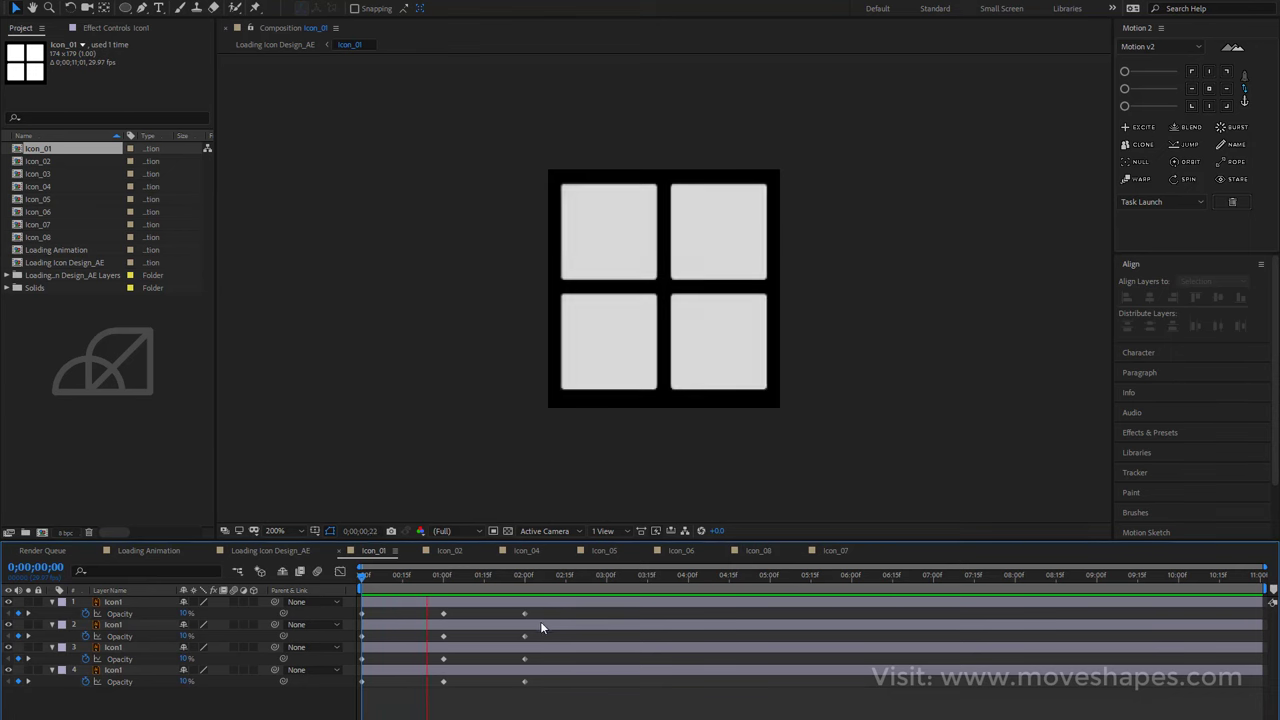
mouse_move(452, 583)
left_mouse_down()
mouse_move(402, 587)
mouse_move(523, 603)
left_mouse_up()
key("ctrl+z")
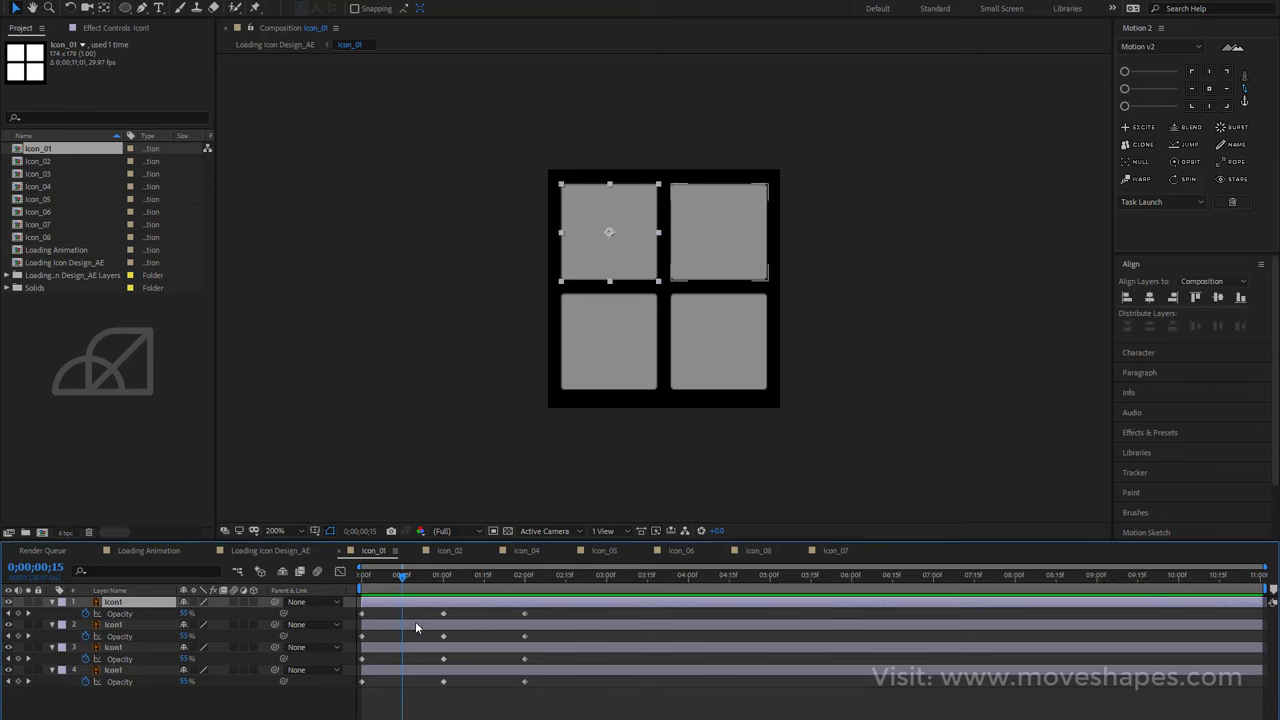
mouse_move(421, 609)
left_mouse_down()
mouse_move(533, 684)
mouse_move(466, 690)
left_mouse_up()
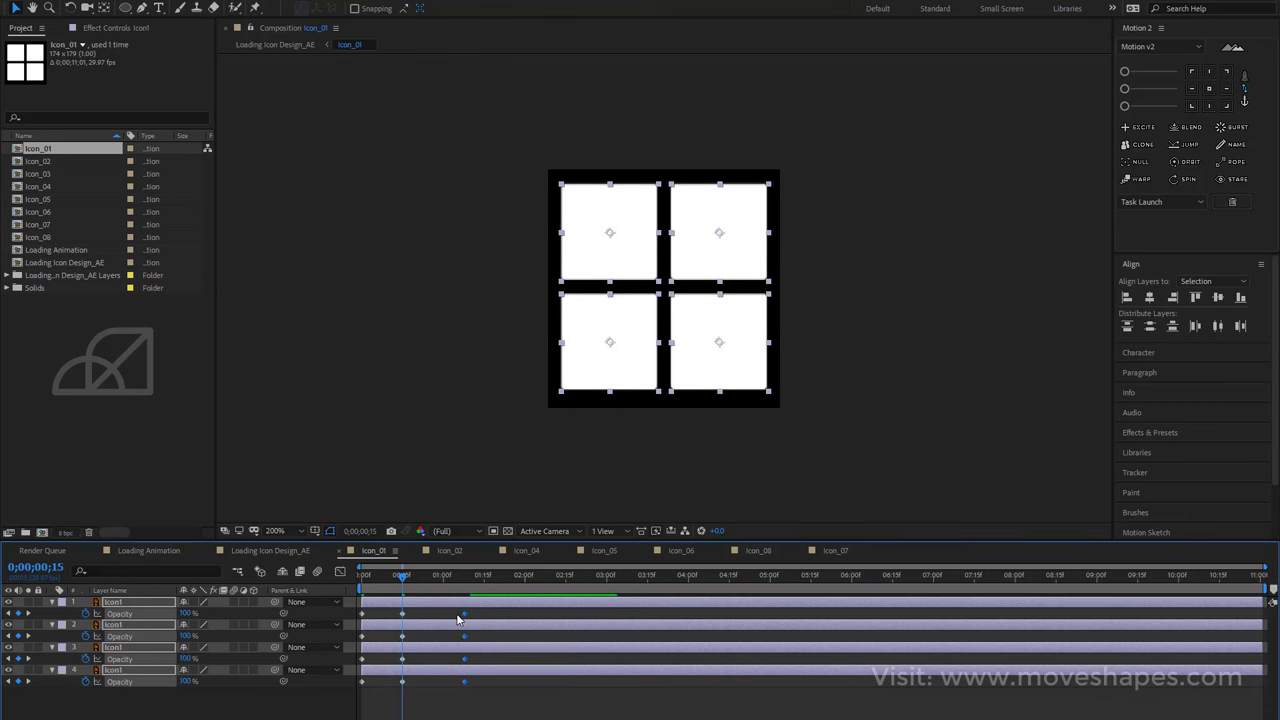
Move the selected opacity keyframes earlier in time.
left_click_drag(458, 620, 437, 621)
left_click(443, 580)
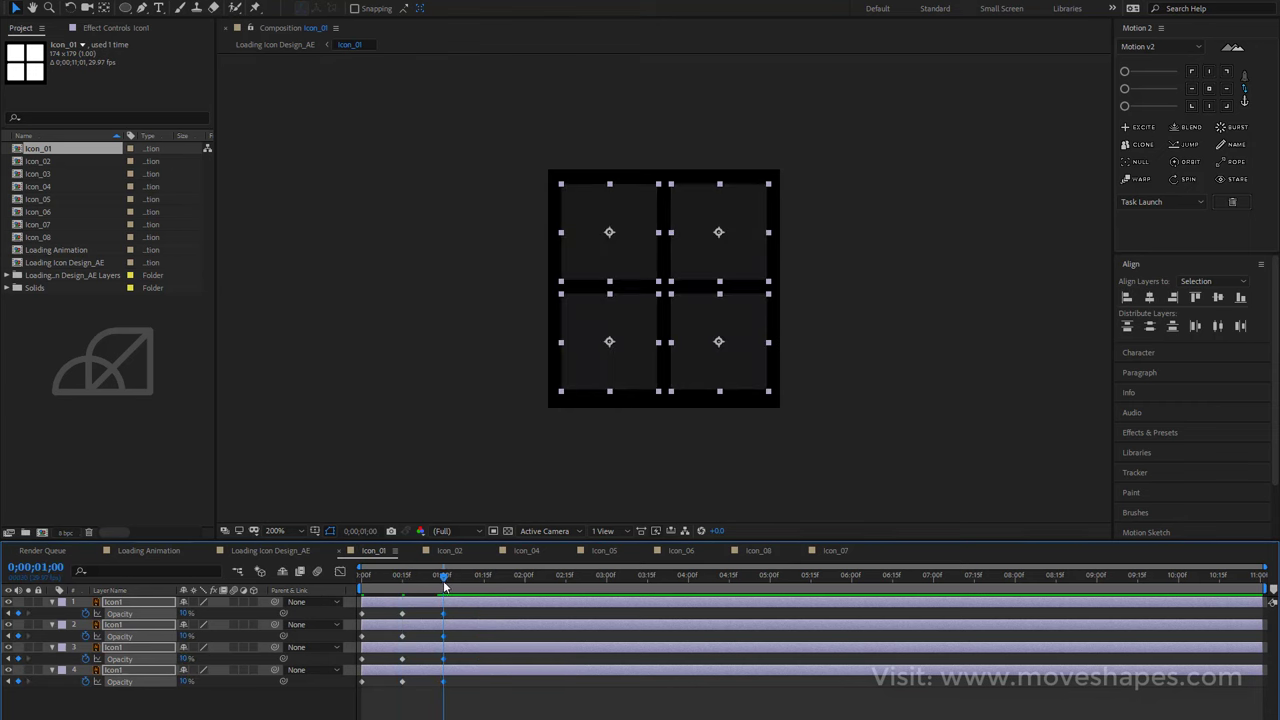
left_click(446, 692)
Delay the top-right and bottom-right squares' fades by sliding their layers later.
left_click(445, 606)
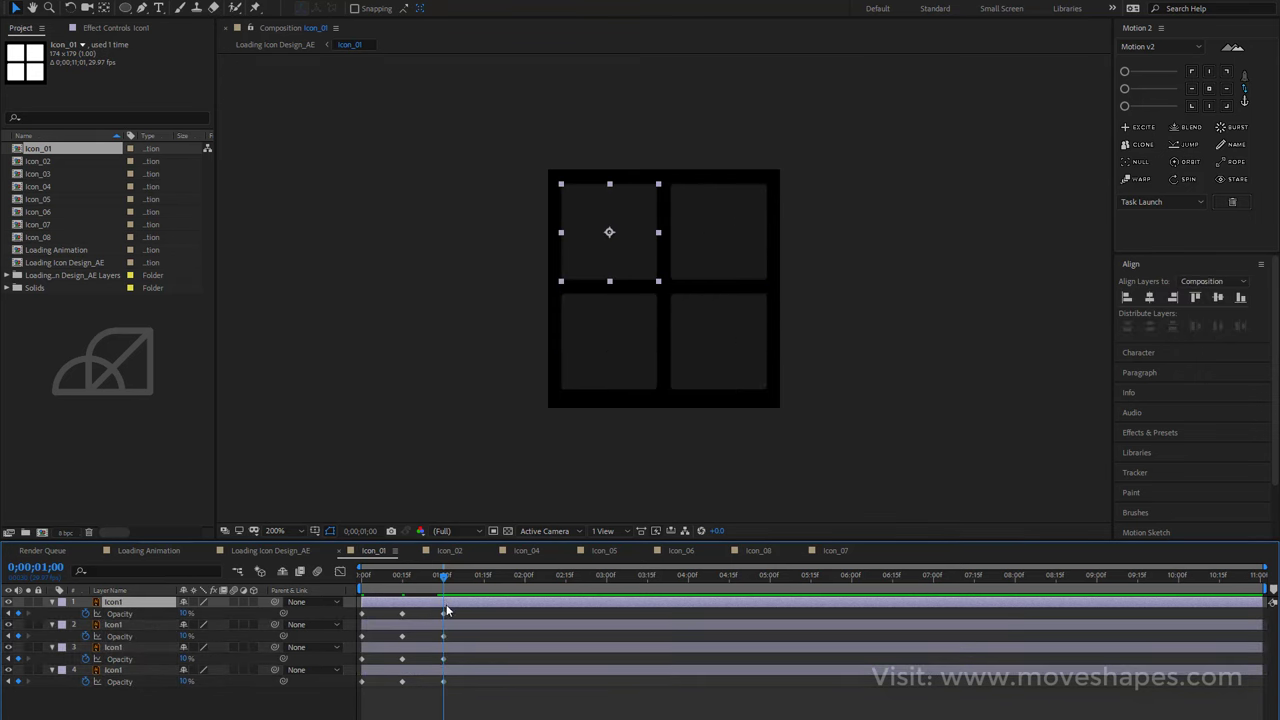
left_click(415, 627)
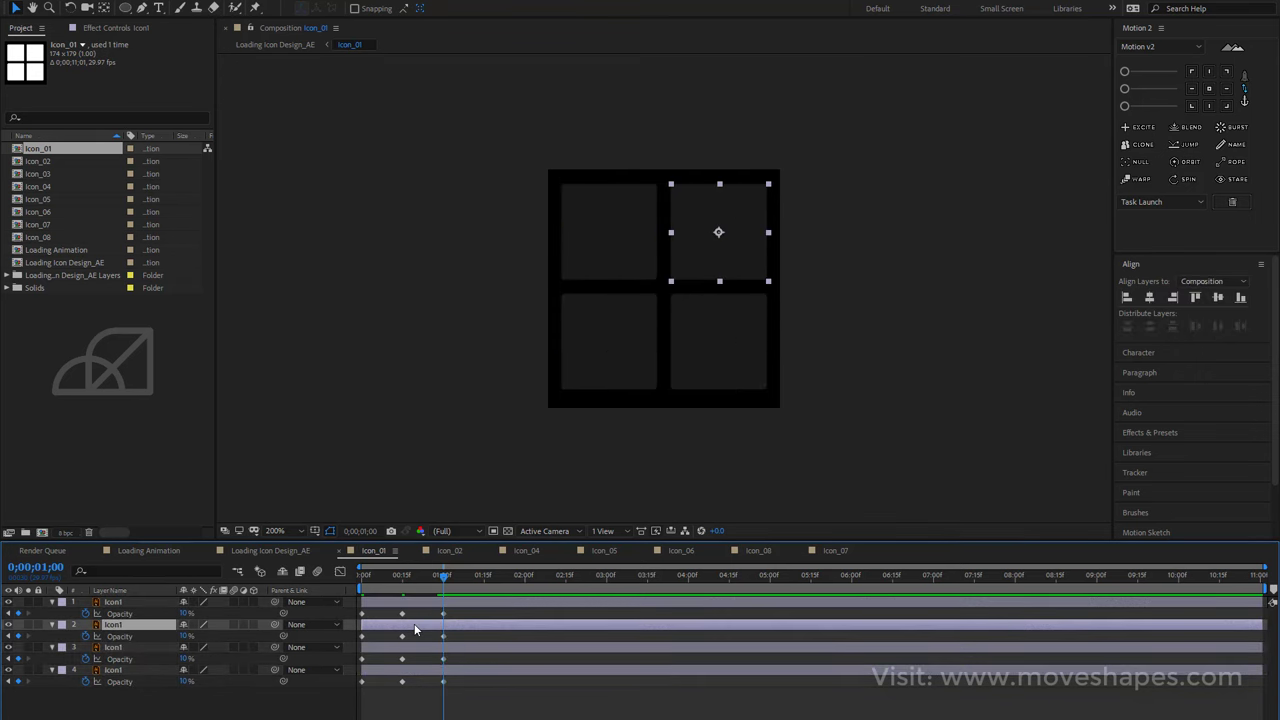
left_click_drag(388, 628, 476, 655)
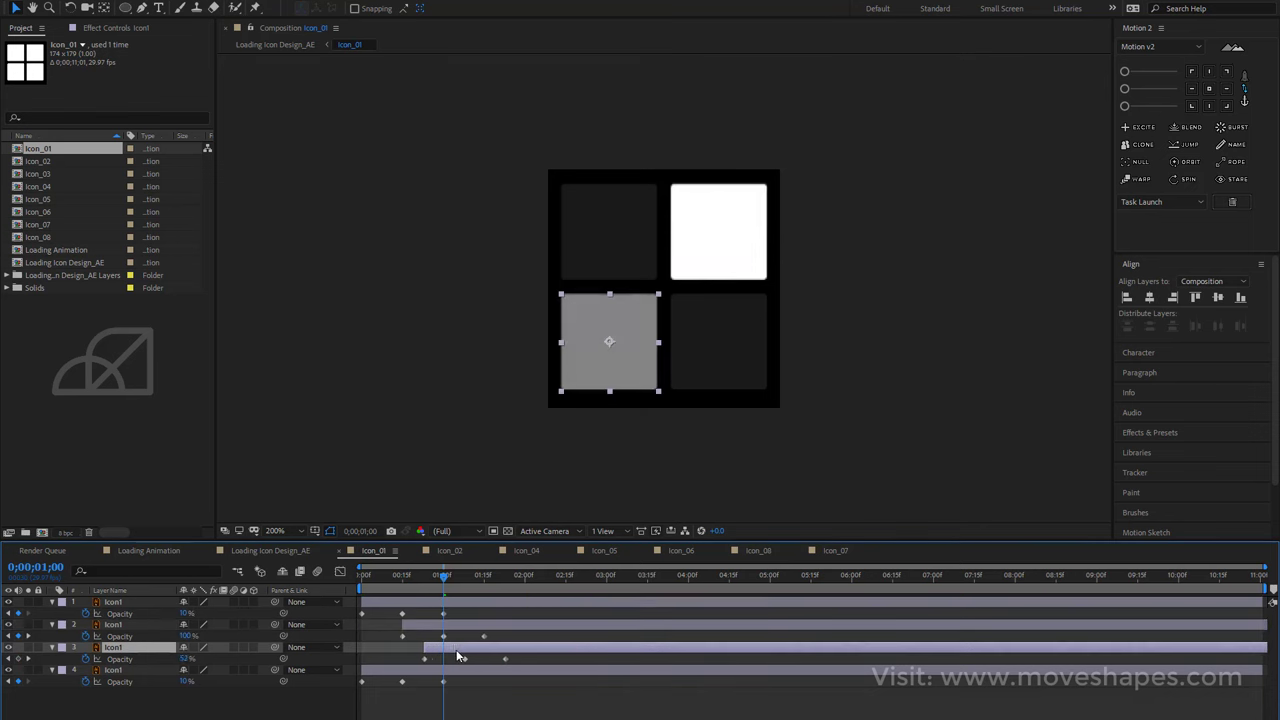
left_click_drag(380, 676, 463, 671)
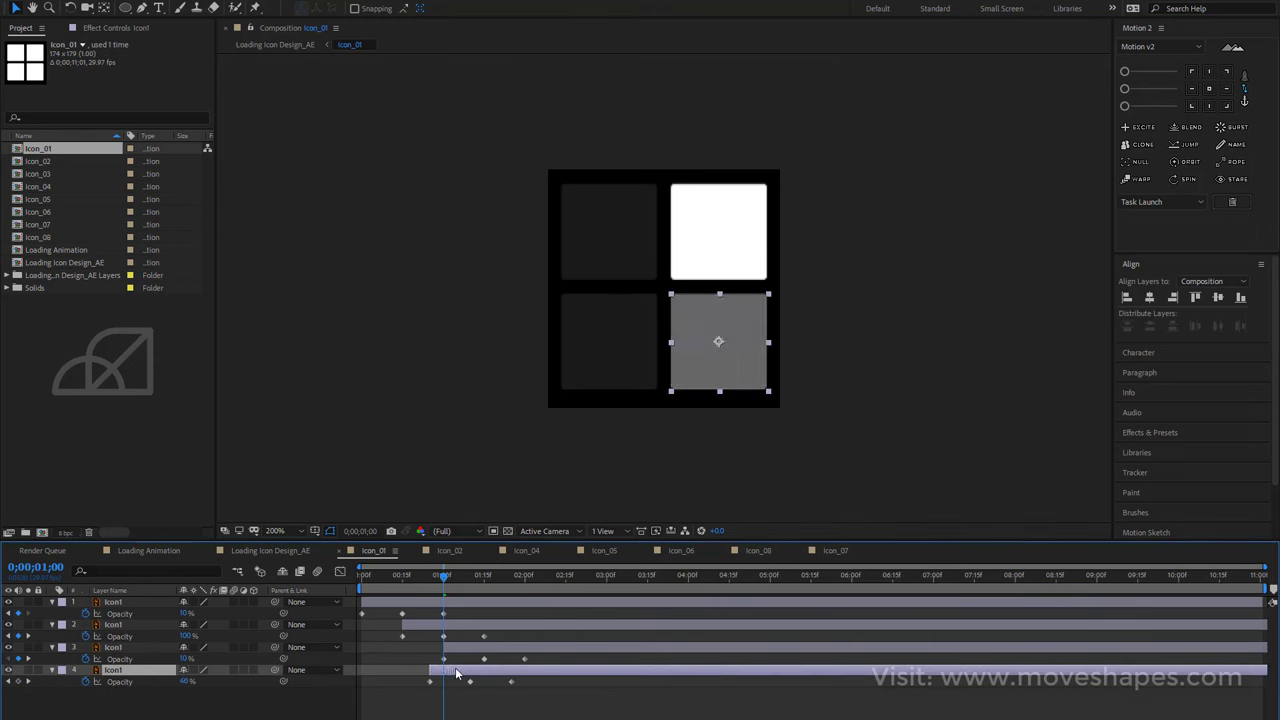
left_click(469, 692)
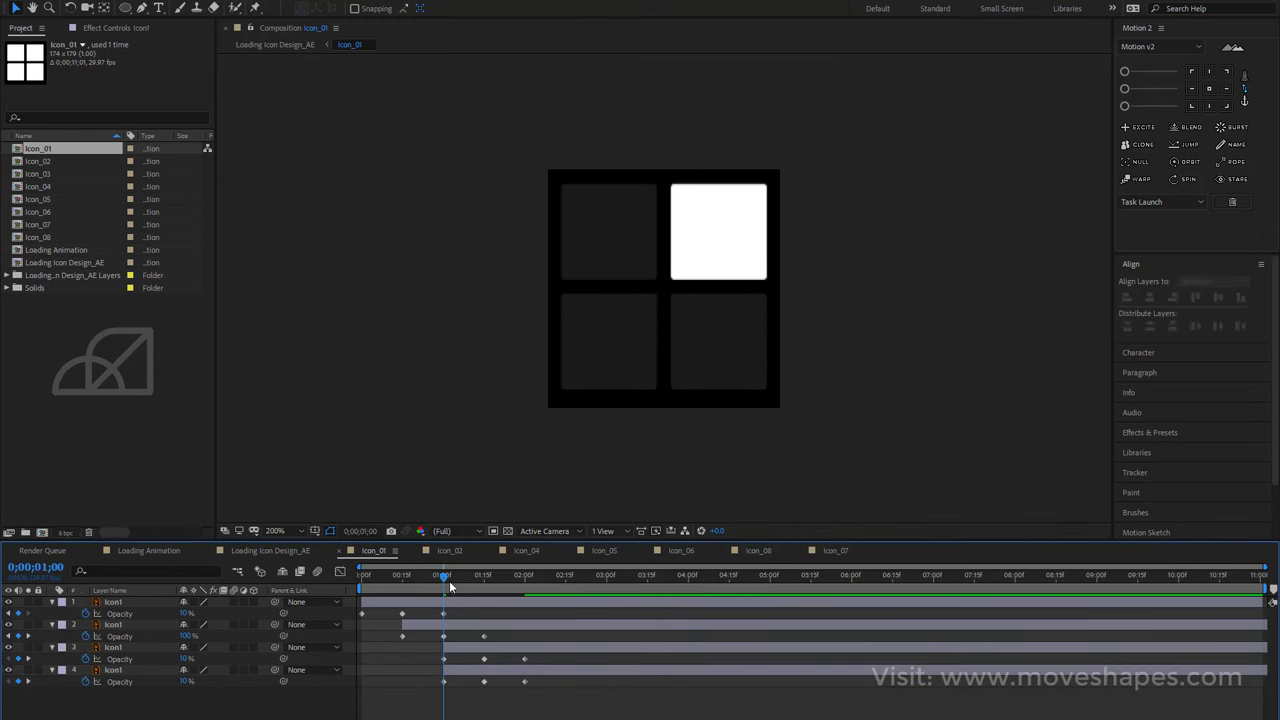
Push the fourth square's fade later and preview the staggered 15-frame sequence.
left_click_drag(447, 580, 486, 588)
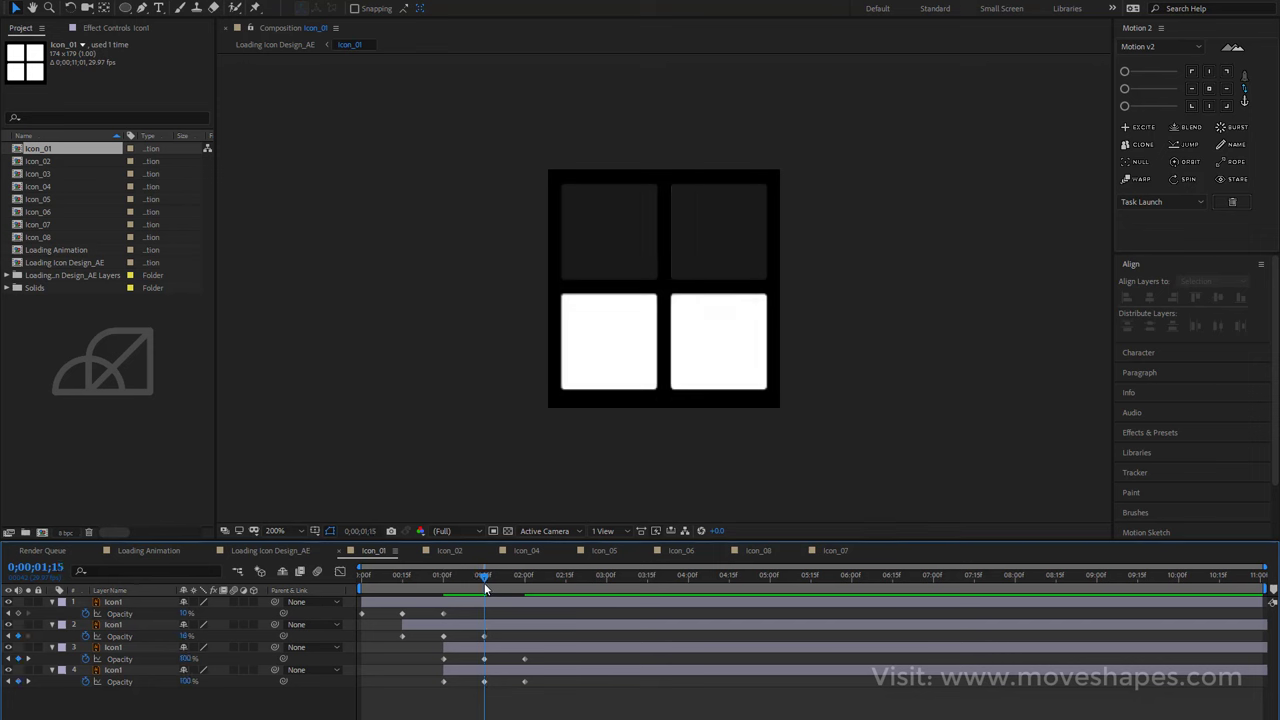
left_click_drag(458, 670, 498, 670)
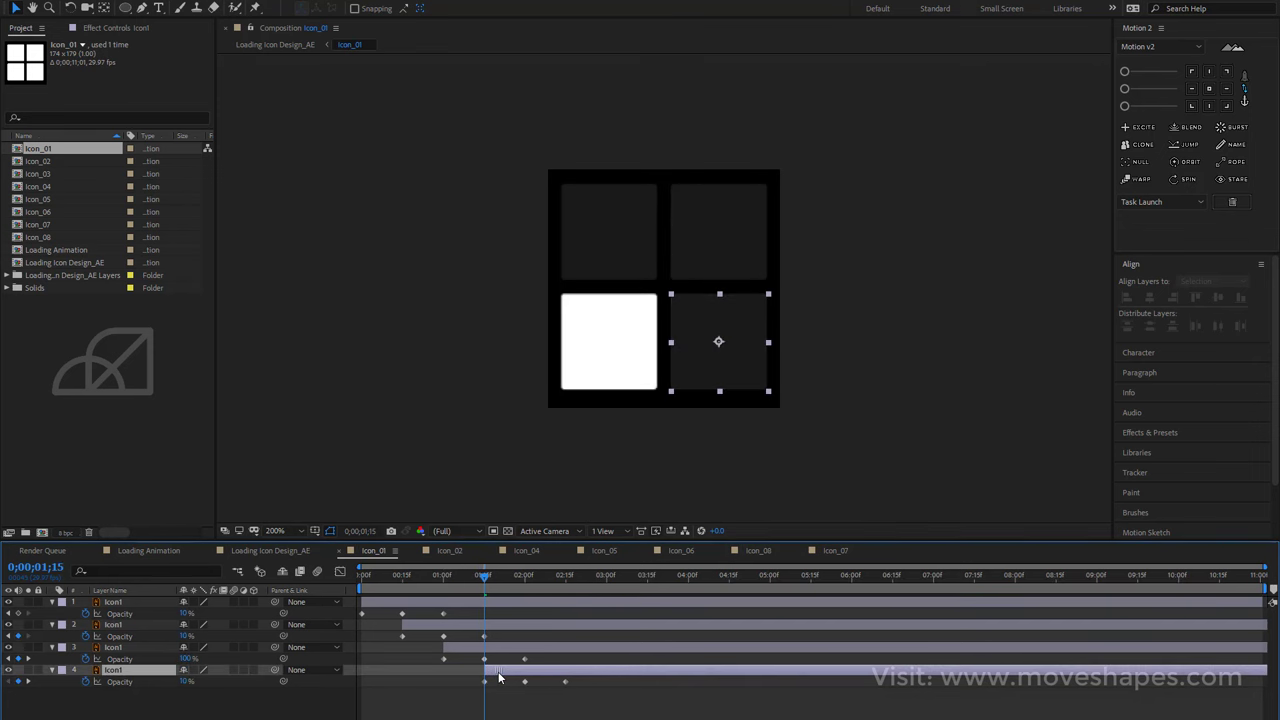
left_click(537, 713)
left_click_drag(484, 577, 362, 577)
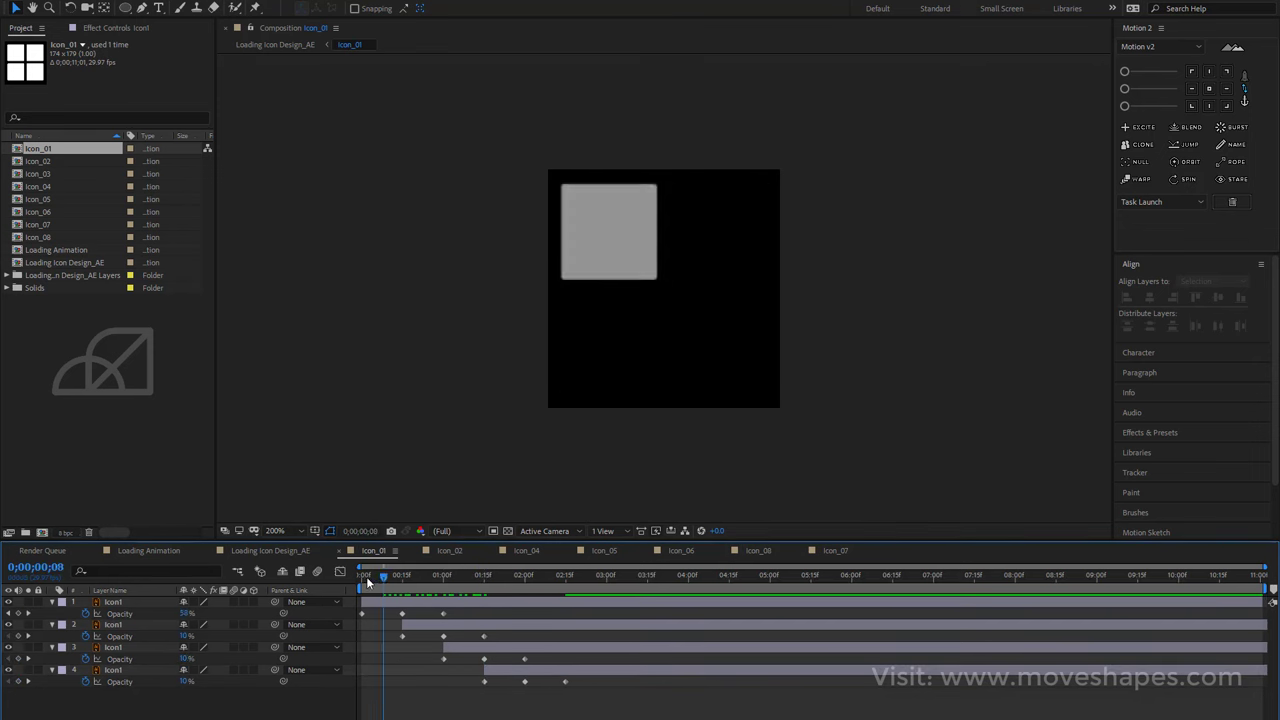
key("space")
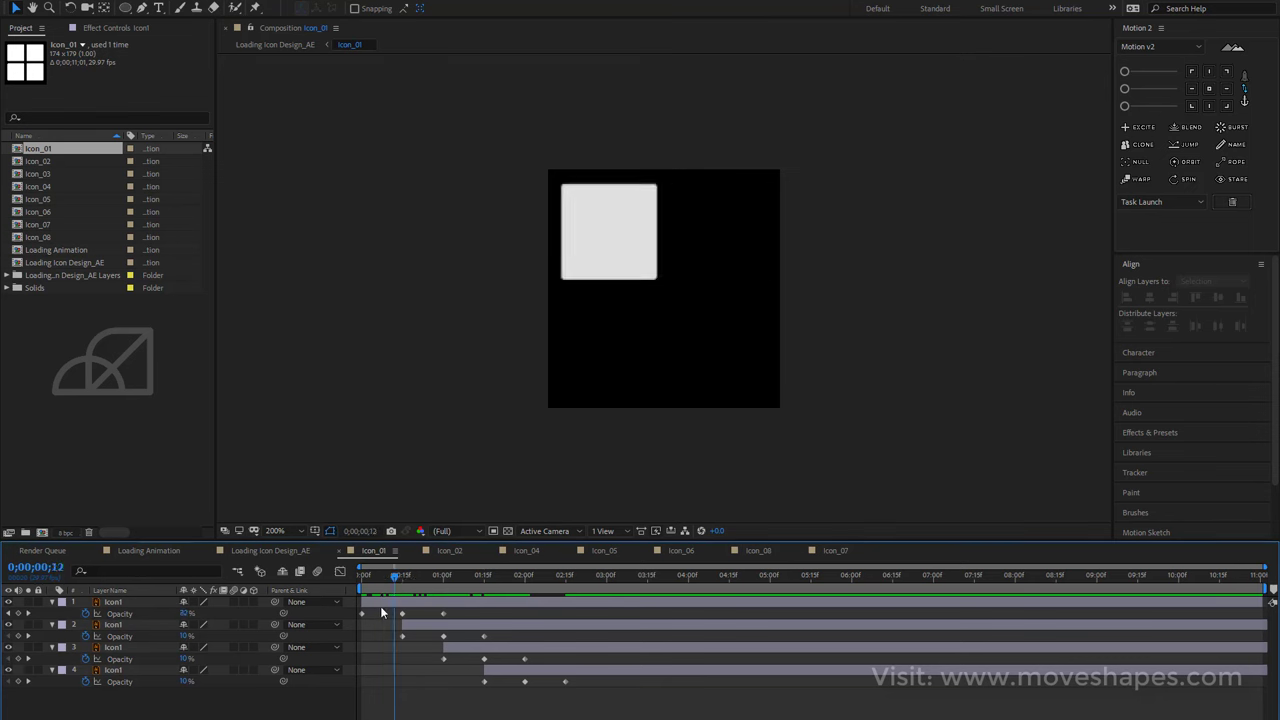
key("space")
key("space")
left_click(415, 601)
Select each square's layer in turn and scrub to review the current fade order.
left_click(431, 622)
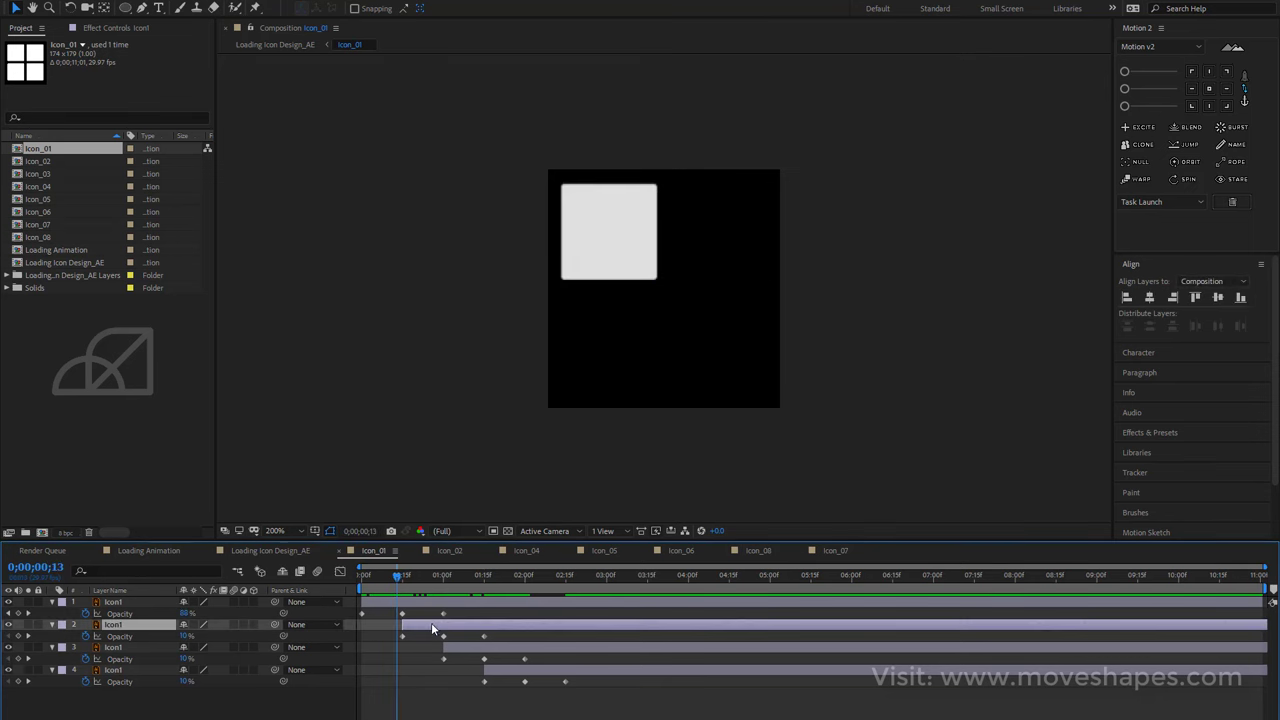
key("space")
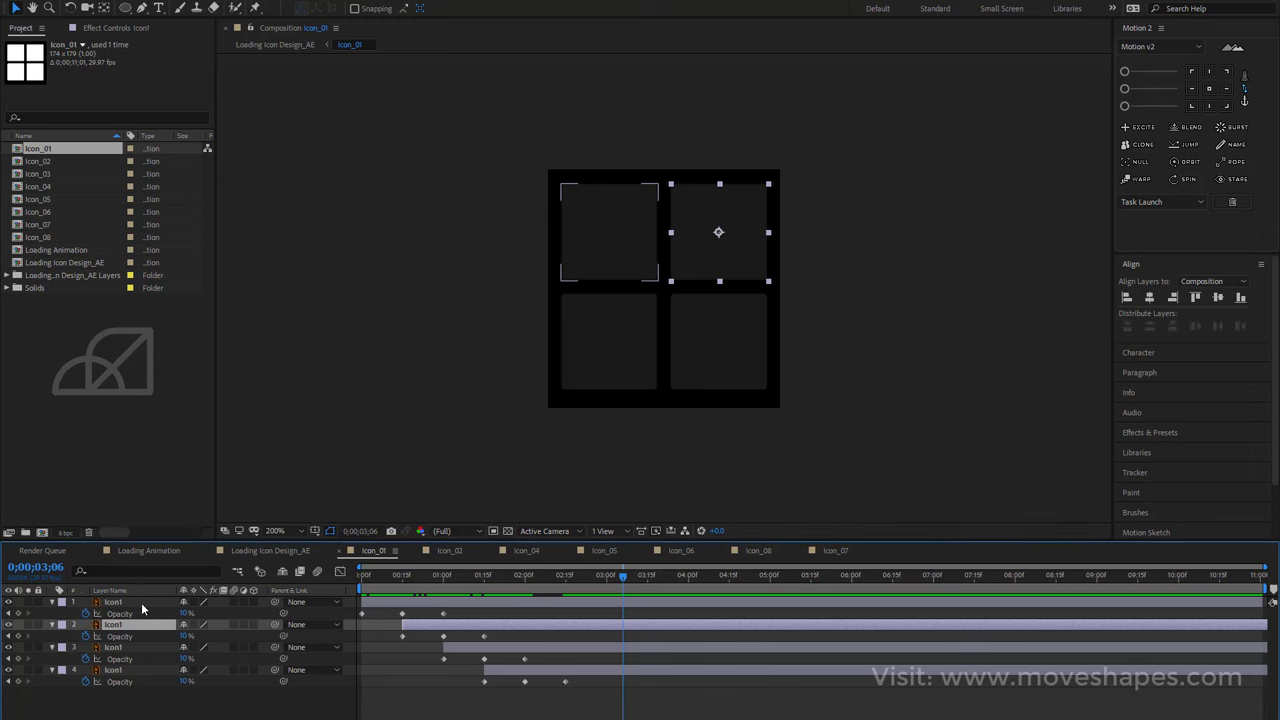
left_click(460, 599)
left_click(472, 621)
left_click(481, 645)
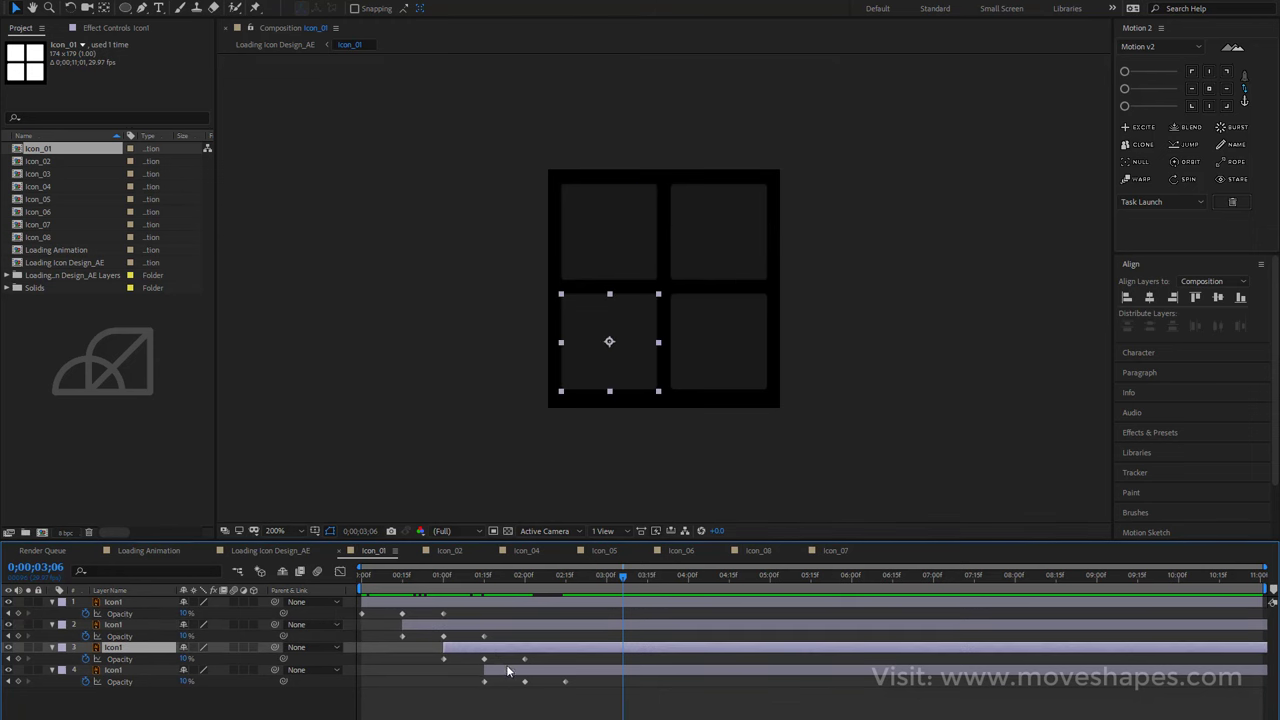
left_click(508, 678)
left_click_drag(367, 580, 433, 583)
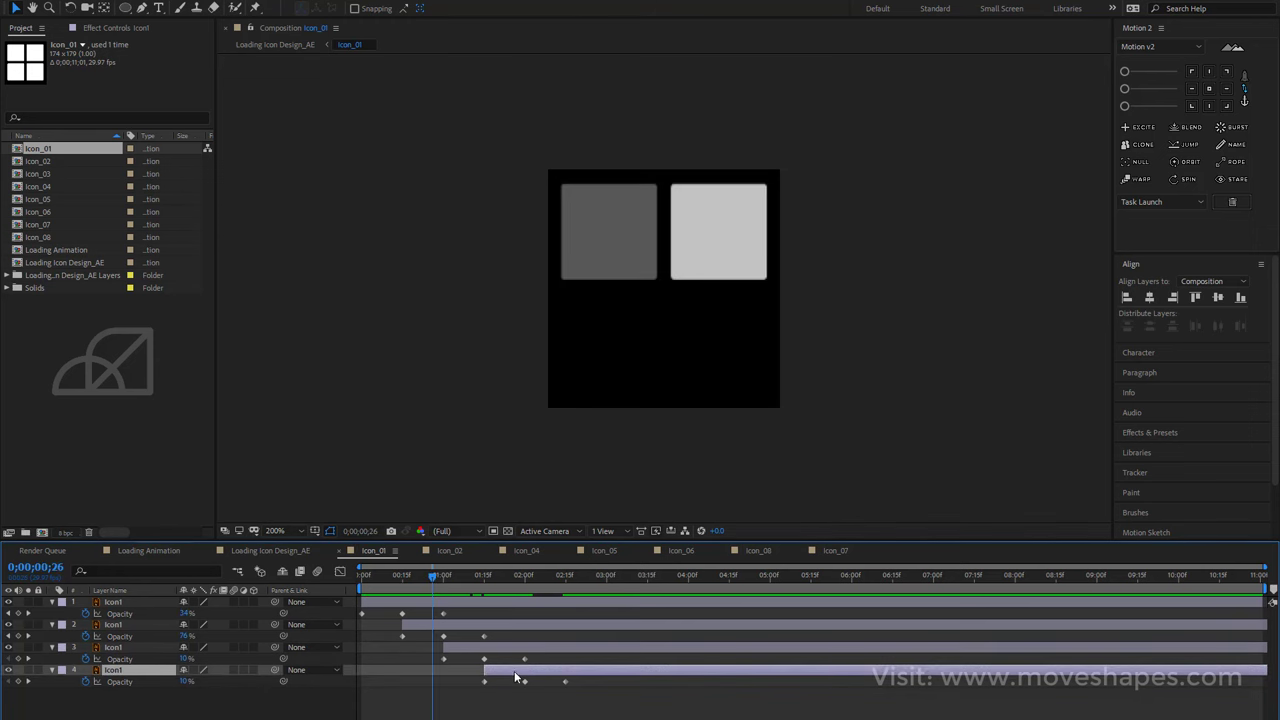
Move the bottom-right square's layer above the third and shift its fade earlier.
left_click_drag(115, 675, 120, 652)
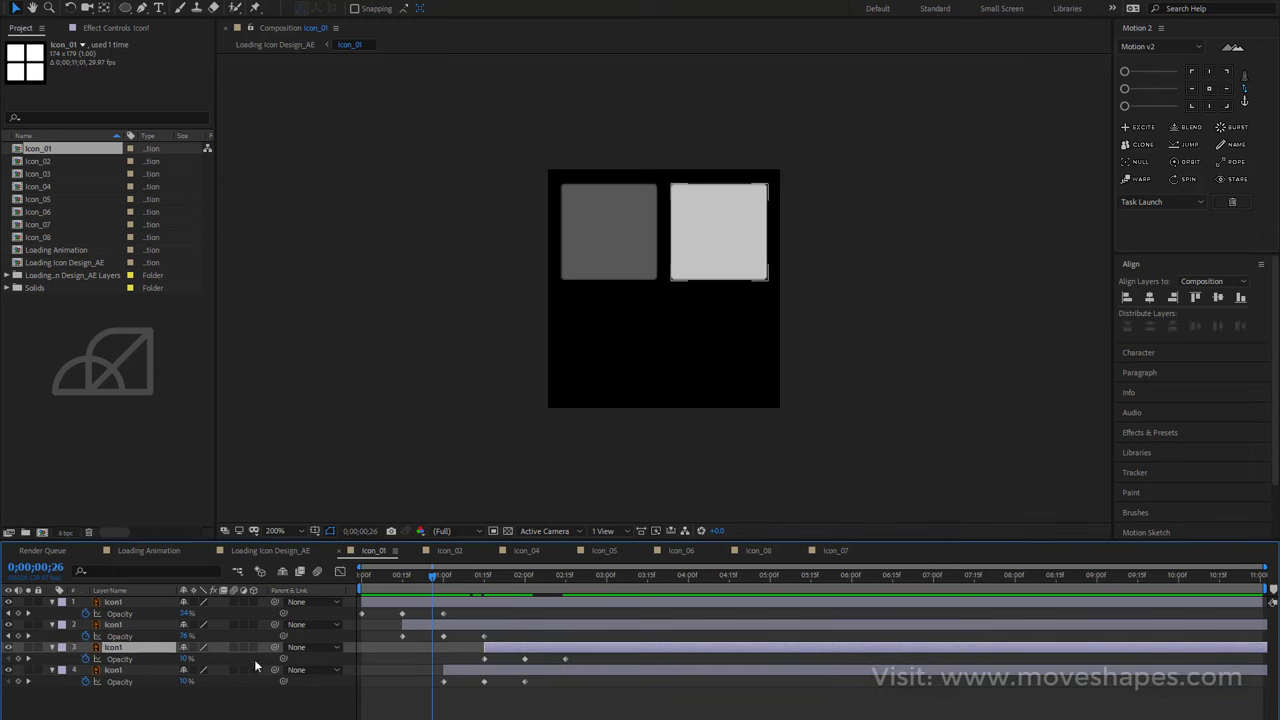
mouse_move(493, 654)
left_mouse_down()
mouse_move(455, 656)
mouse_move(500, 673)
left_mouse_up()
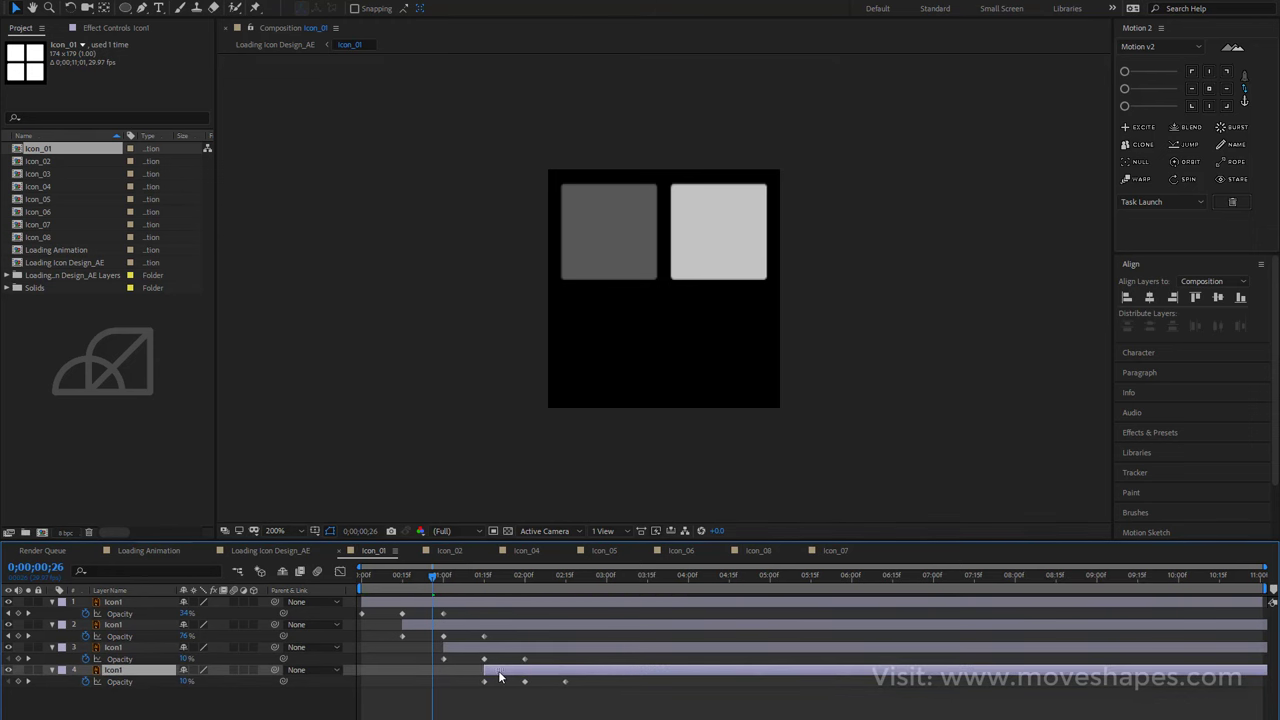
left_click(505, 688)
left_click_drag(434, 575, 629, 601)
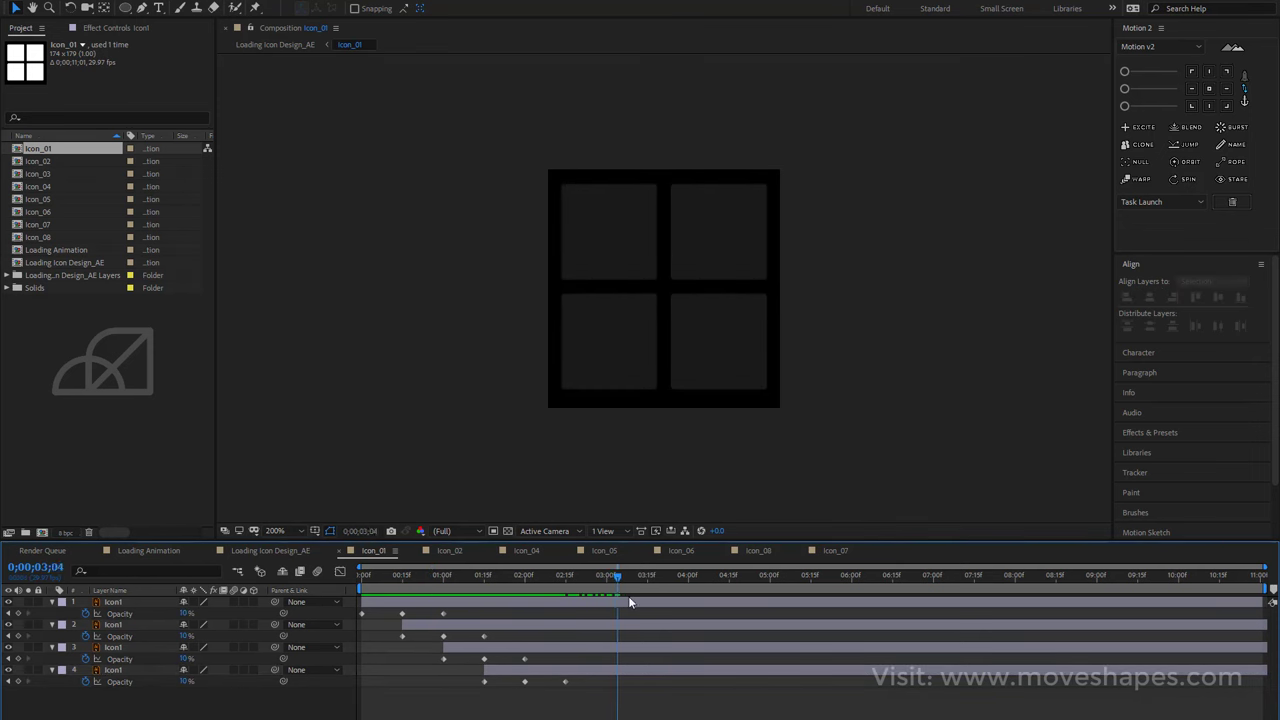
left_click_drag(549, 614, 589, 602)
Nudge the third layer earlier and extend the third and fourth layers back to 0.
left_click(398, 624)
left_click(381, 622)
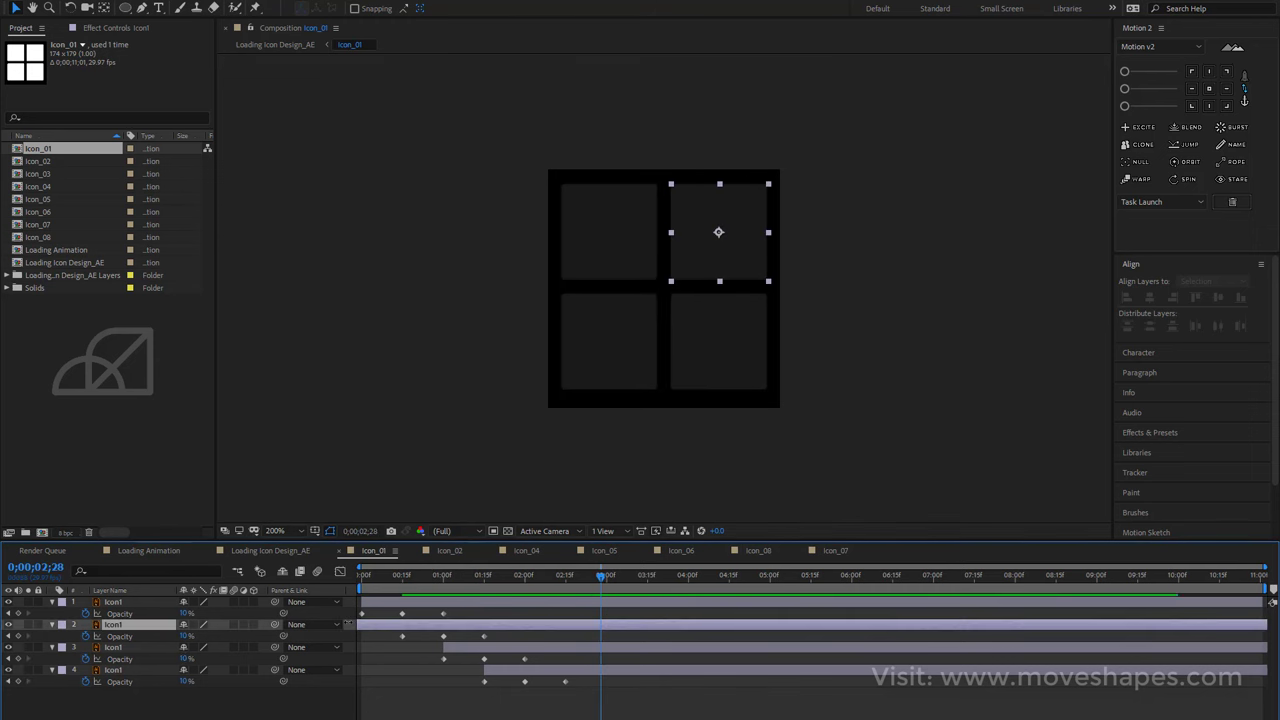
left_click(442, 647)
key("alt+shift+Page_Up")
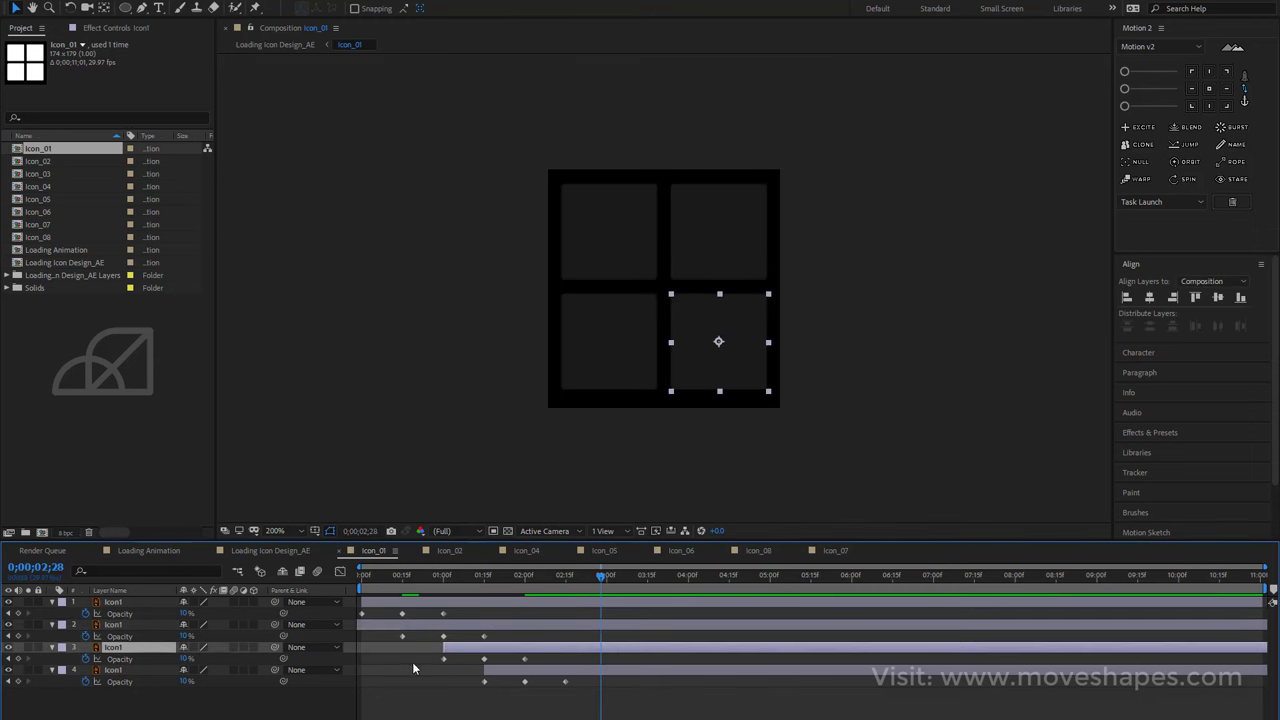
left_click(412, 668)
left_click_drag(443, 647, 358, 647)
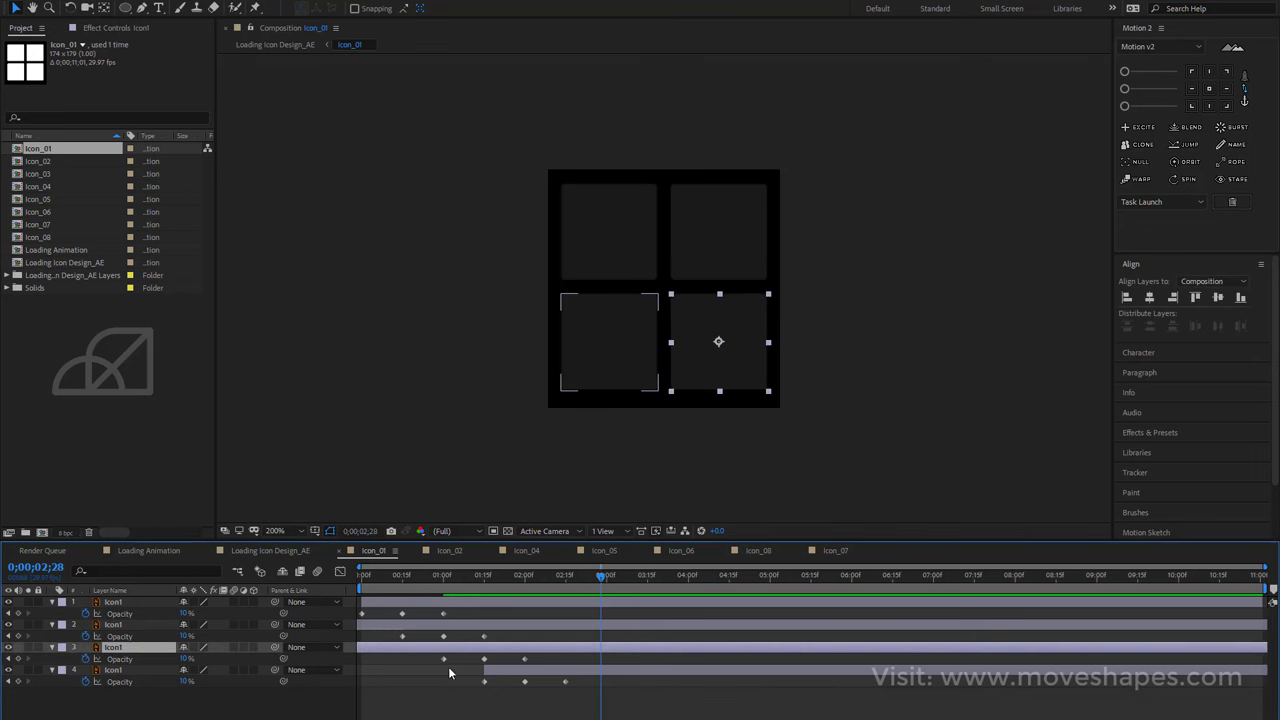
left_click_drag(485, 670, 358, 670)
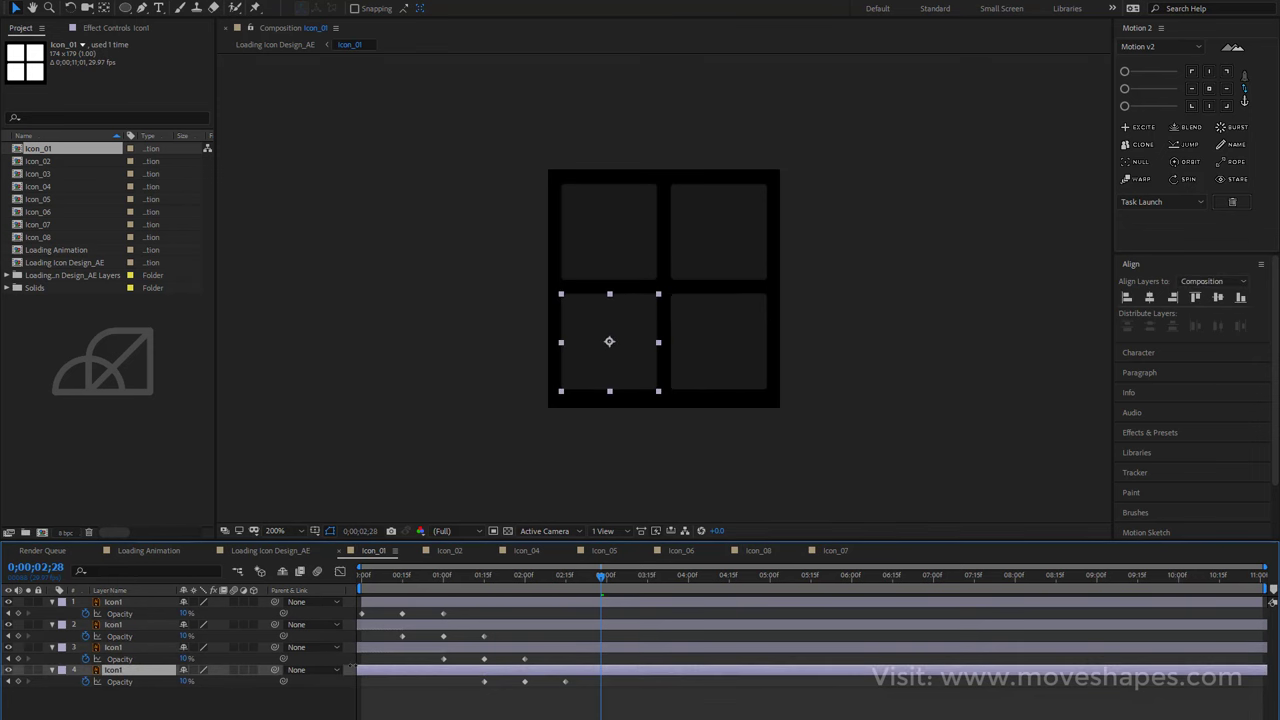
left_click(415, 702)
mouse_move(508, 587)
left_mouse_down()
mouse_move(442, 609)
mouse_move(568, 622)
mouse_move(469, 633)
mouse_move(565, 626)
left_mouse_up()
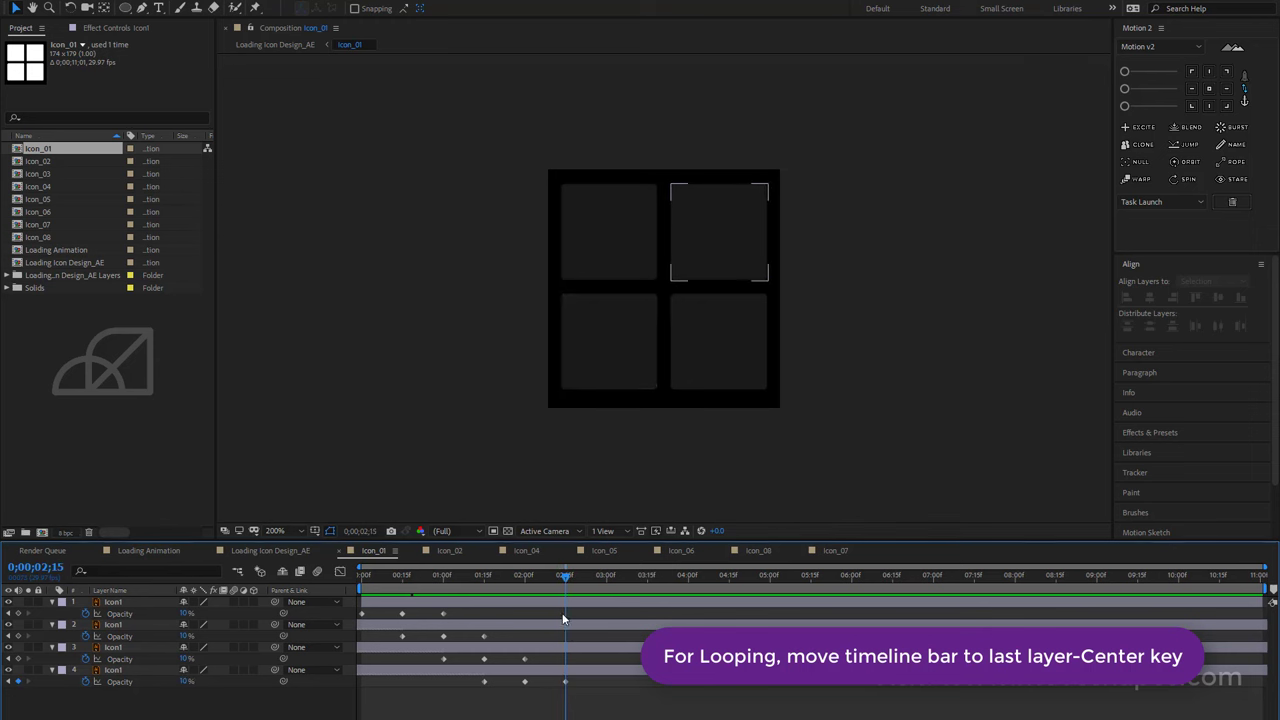
Paste a copy of the first square's three opacity keyframes at the 2-second mark.
left_click(561, 603)
left_click_drag(553, 577, 412, 582)
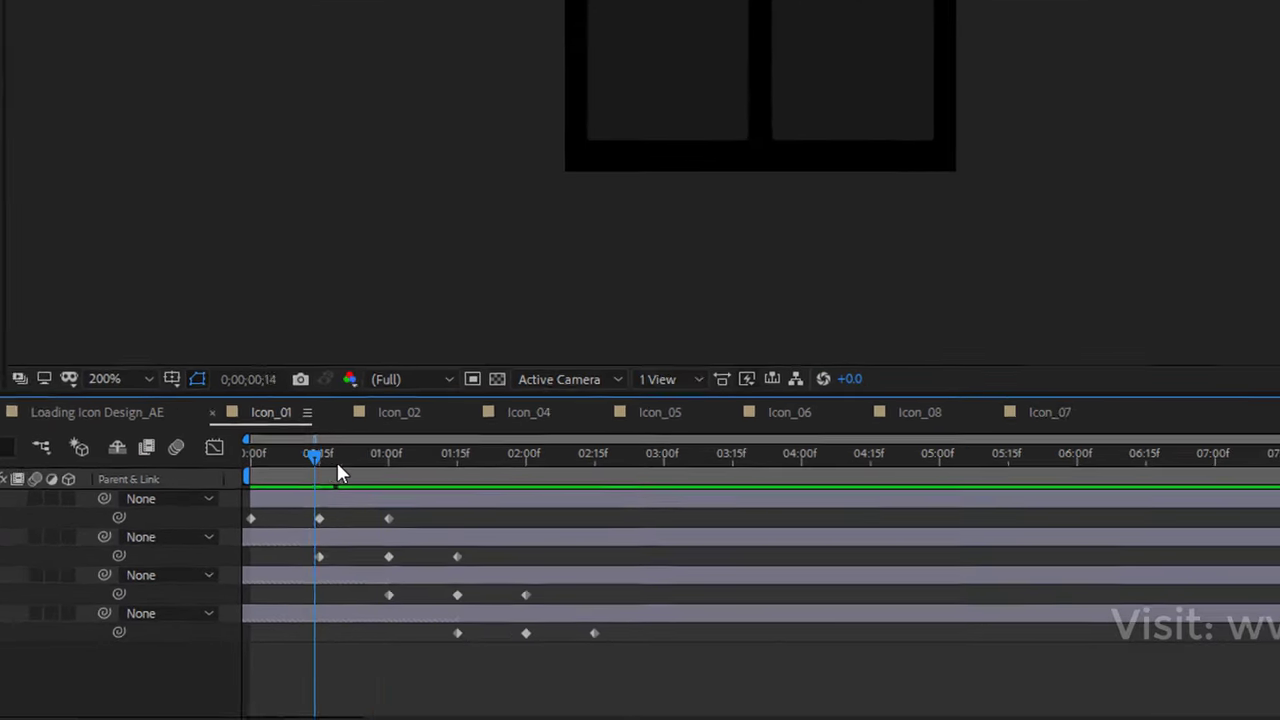
mouse_move(338, 472)
left_mouse_down()
mouse_move(501, 475)
mouse_move(525, 450)
left_mouse_up()
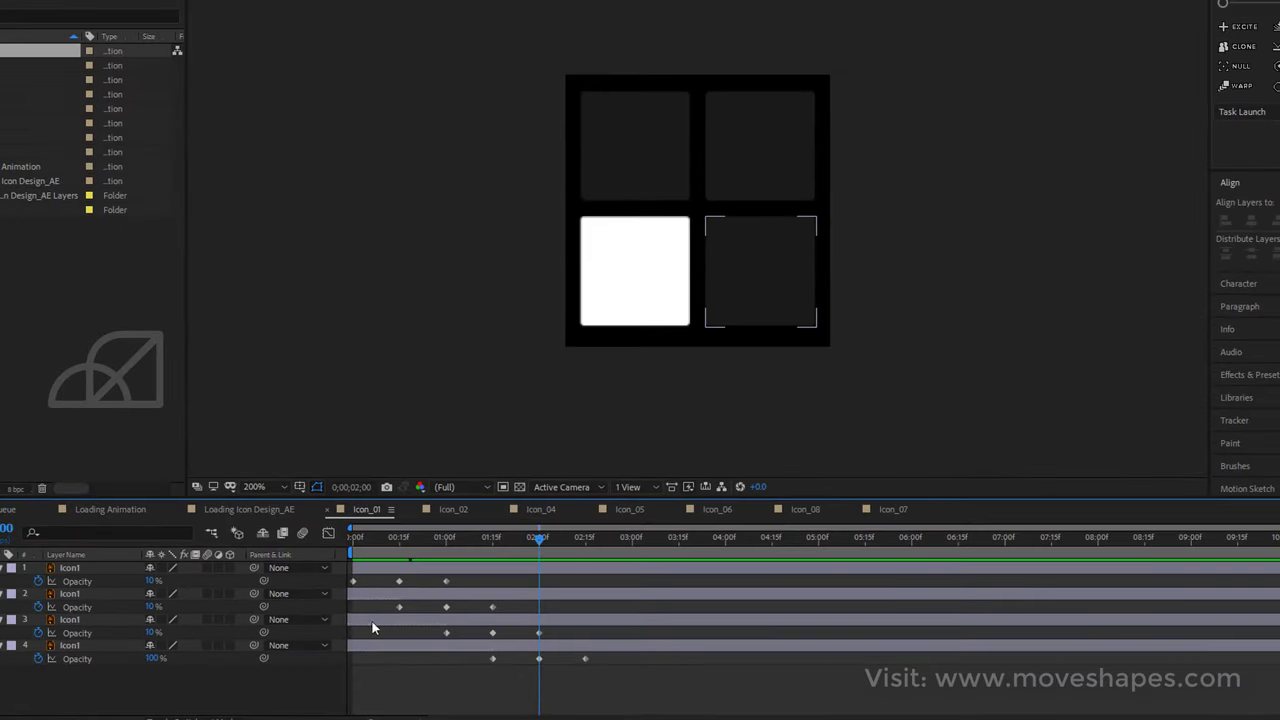
left_click(119, 613)
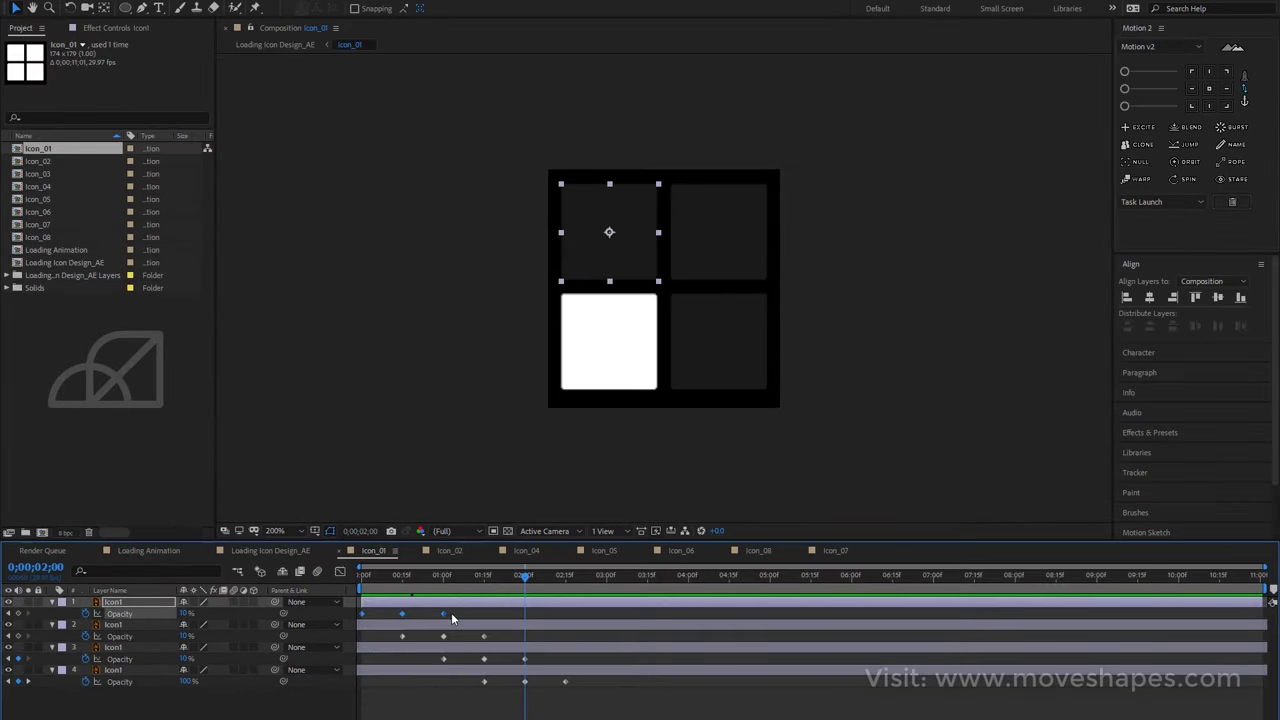
left_click_drag(451, 612, 328, 617)
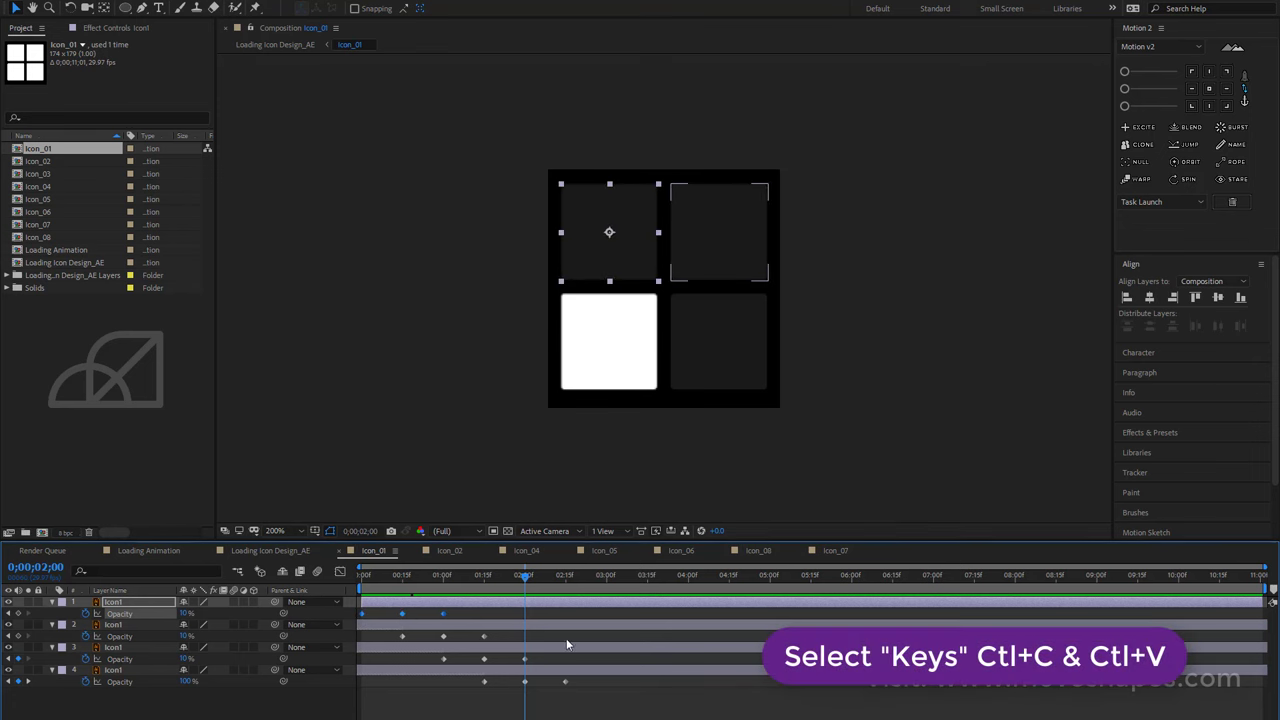
left_click(533, 680)
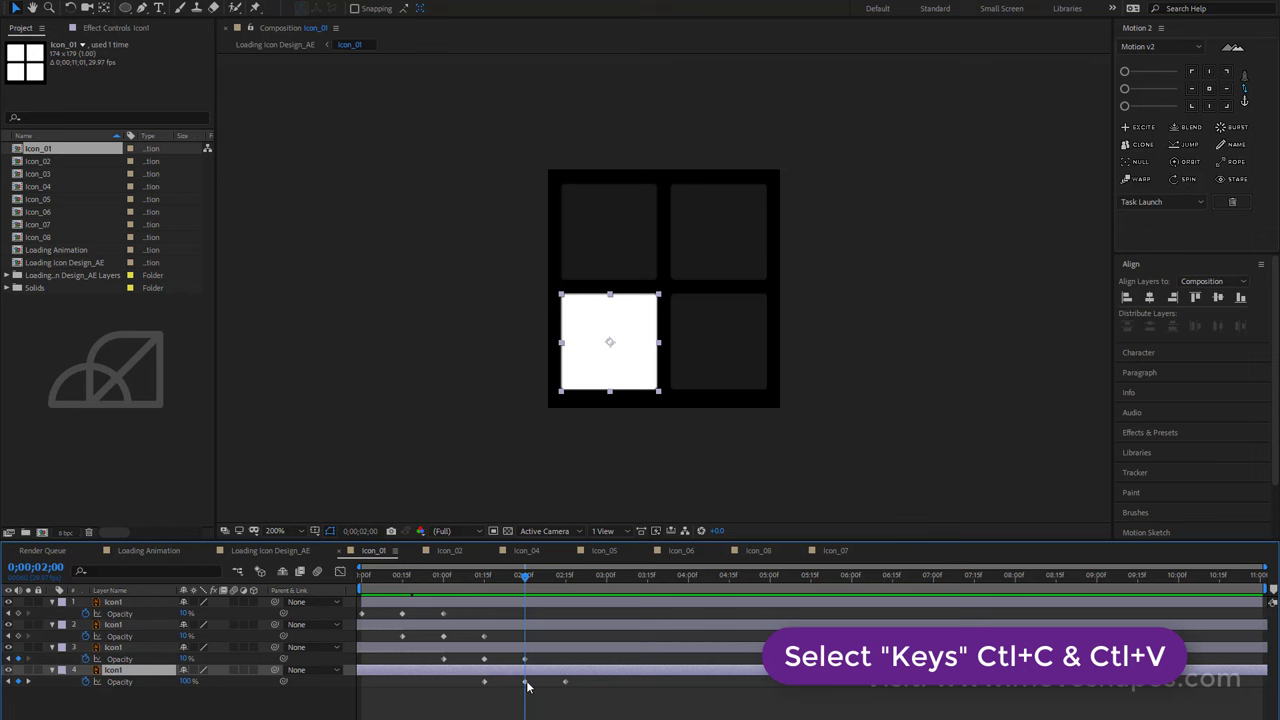
left_click(528, 604)
key("ctrl+v")
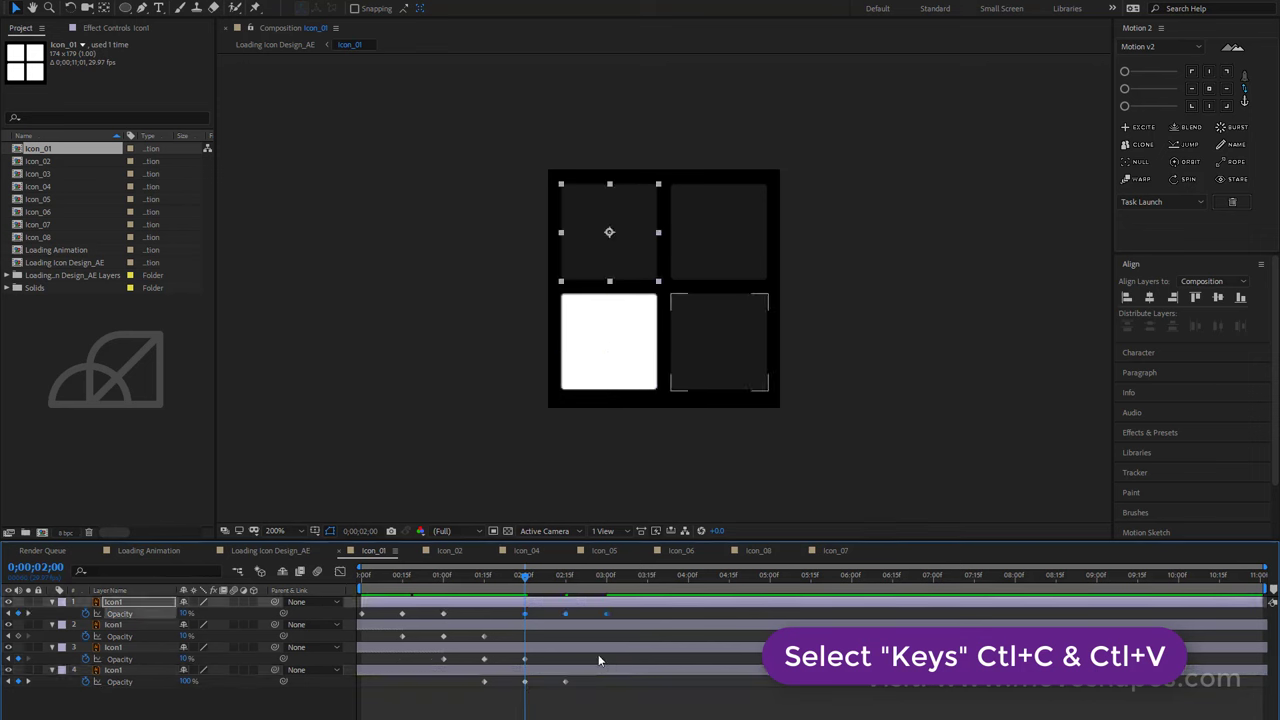
left_click_drag(522, 576, 563, 590)
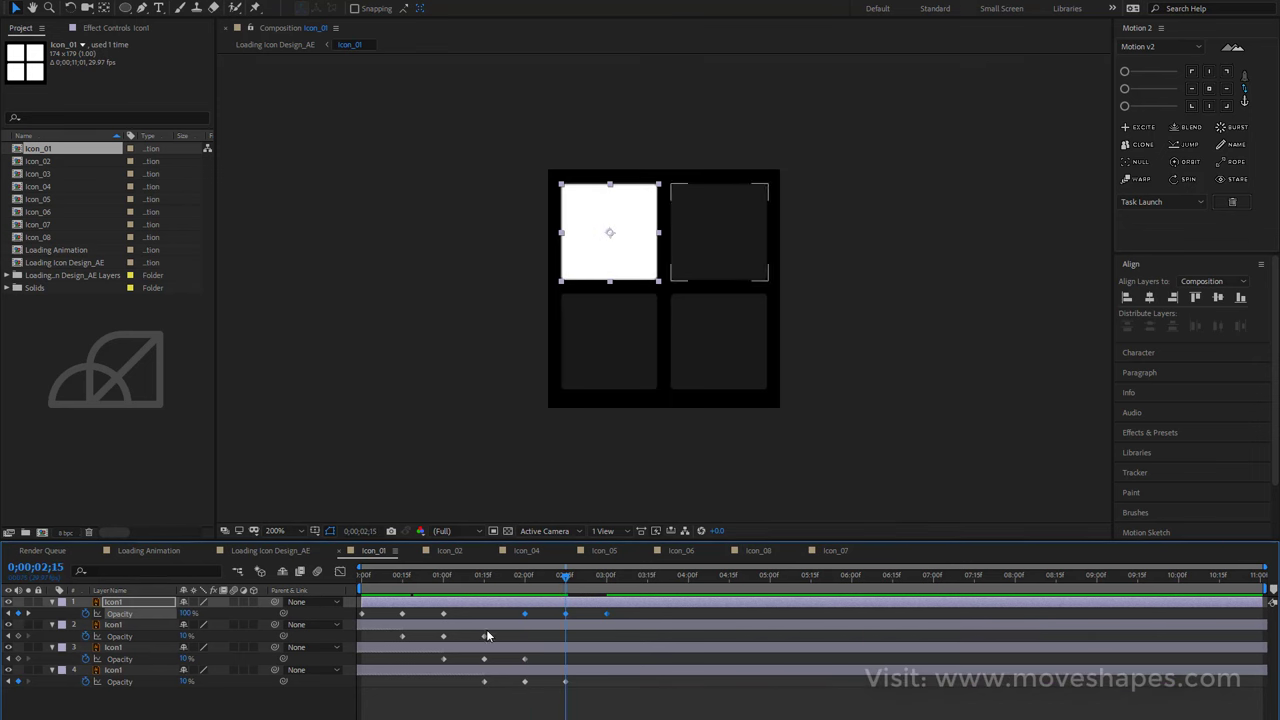
Repeat the second, third and fourth squares' opacity keyframes at staggered times around 3s and 3;15.
left_click_drag(495, 630, 390, 642)
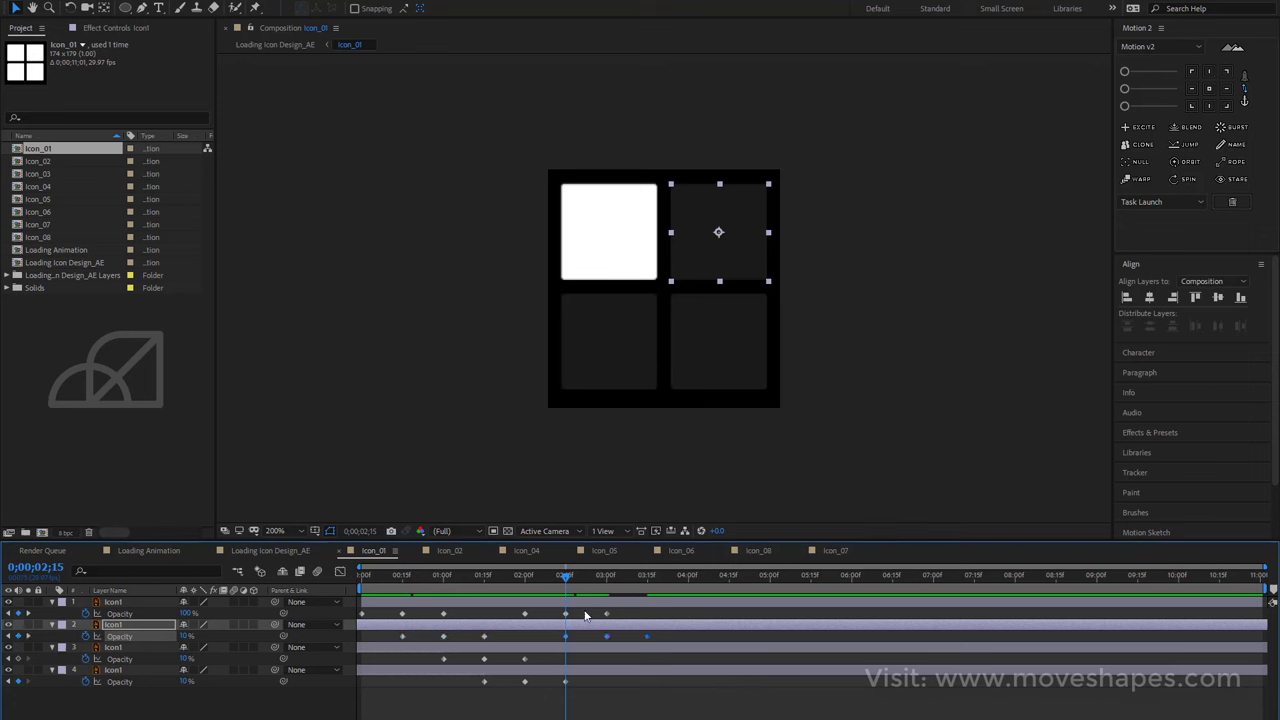
left_click_drag(566, 580, 608, 583)
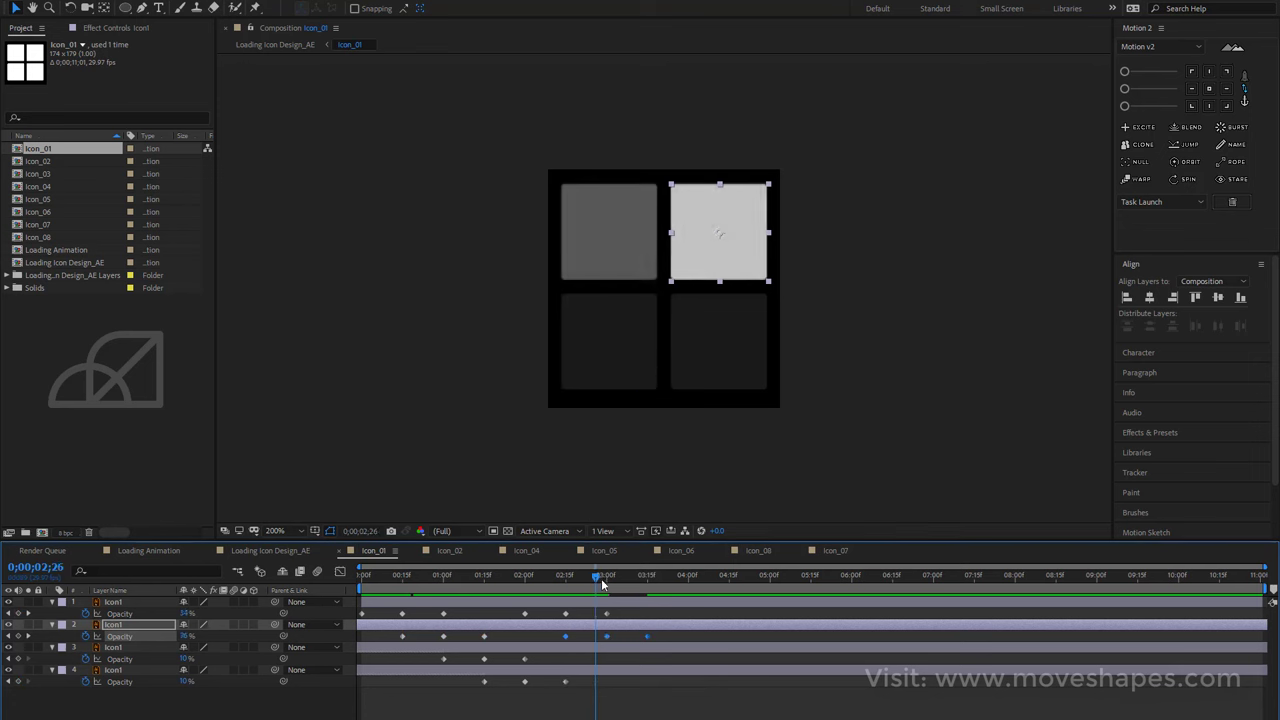
left_click(620, 647)
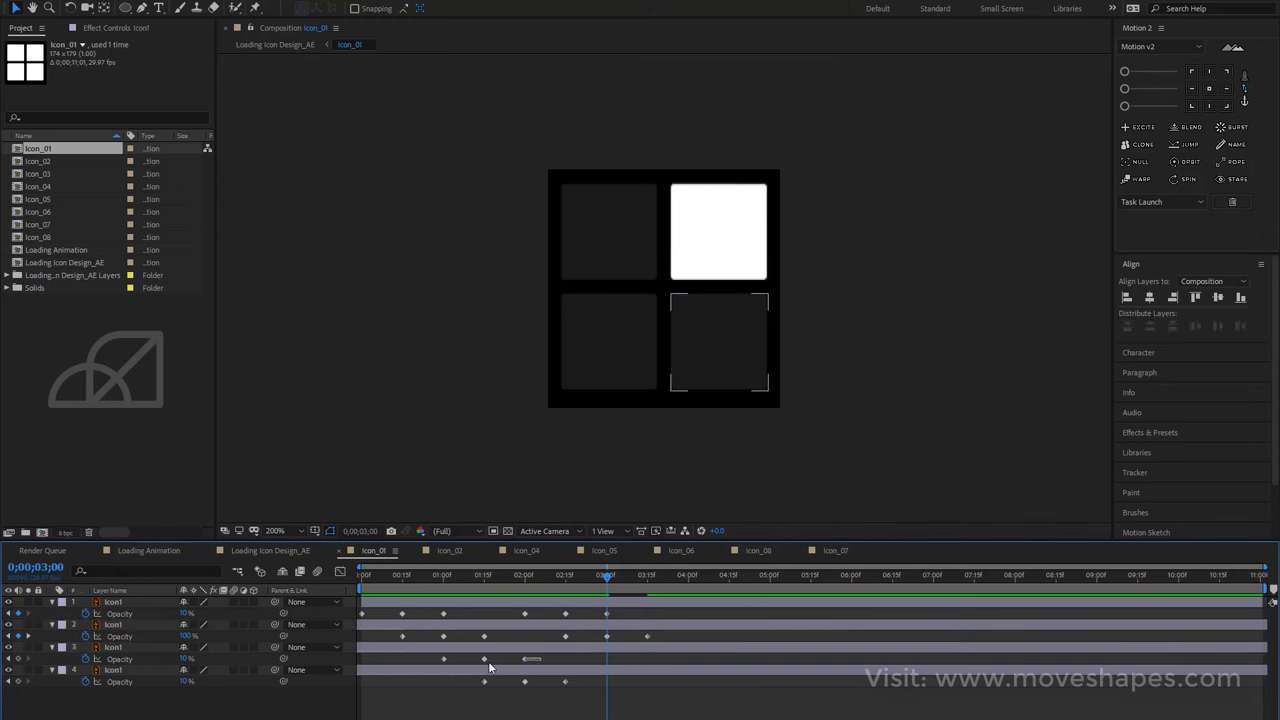
left_click_drag(490, 667, 447, 669)
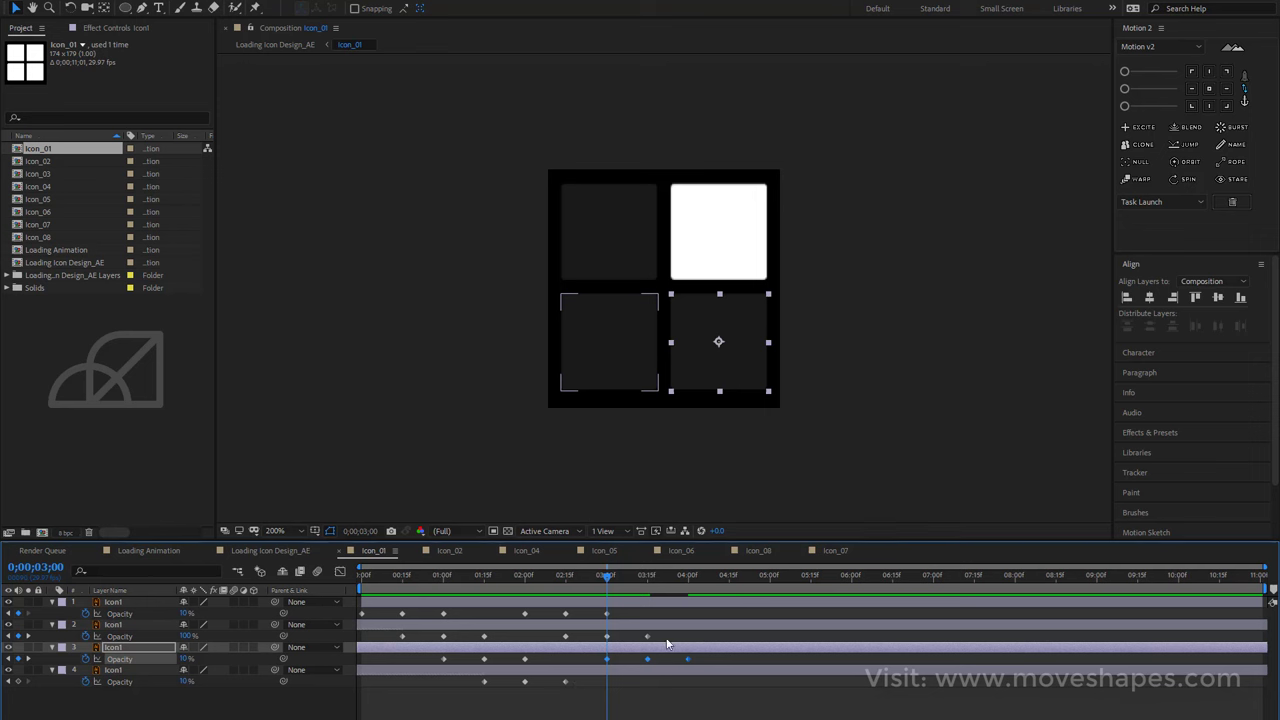
left_click(648, 577)
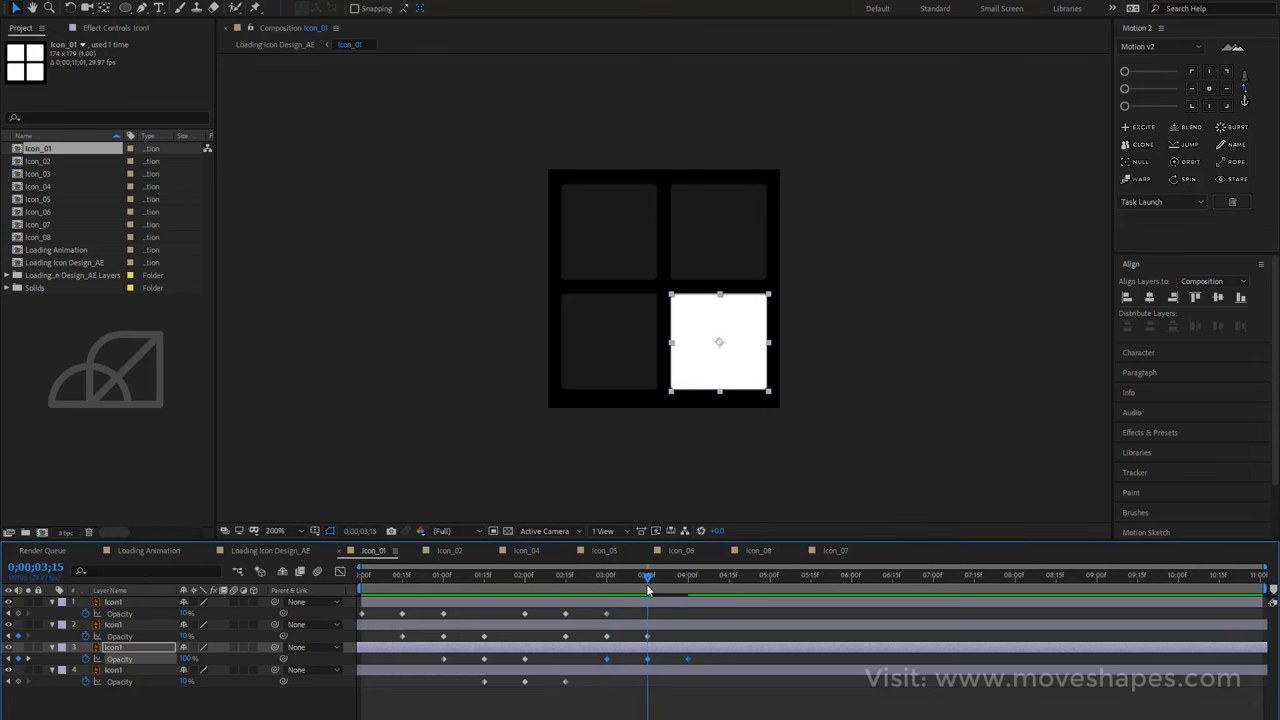
left_click_drag(577, 673, 459, 704)
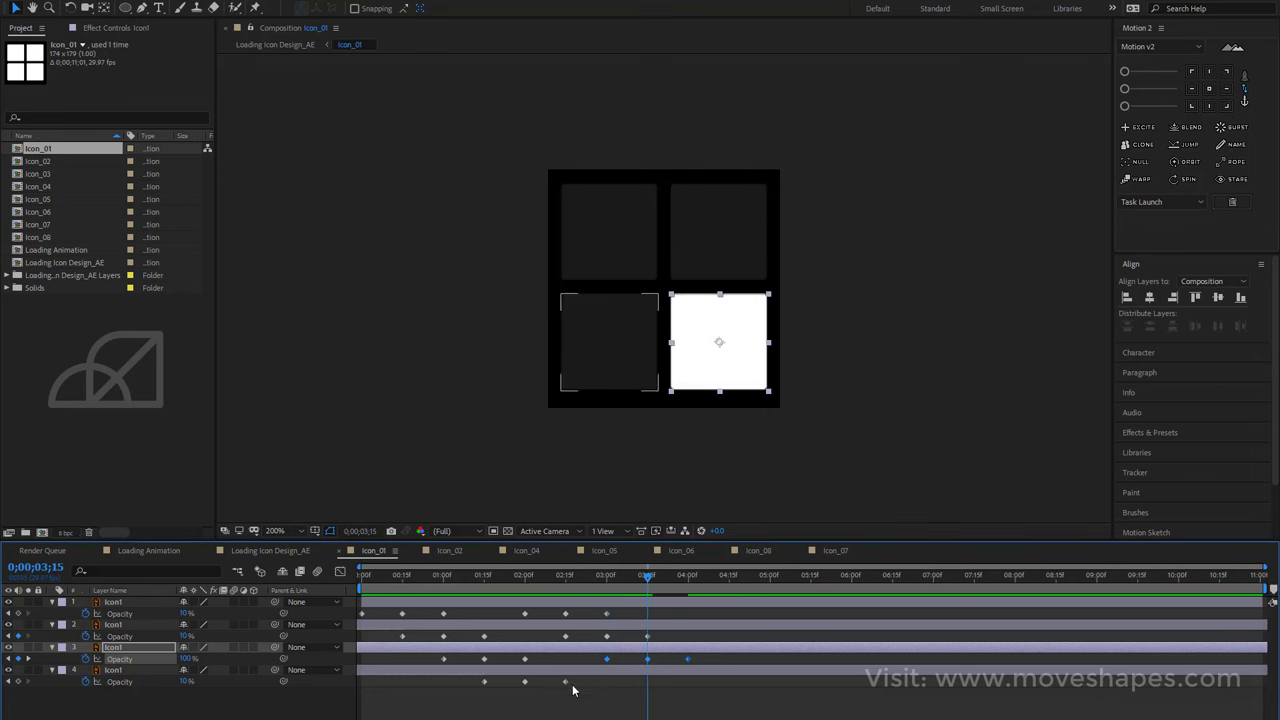
left_click(762, 717)
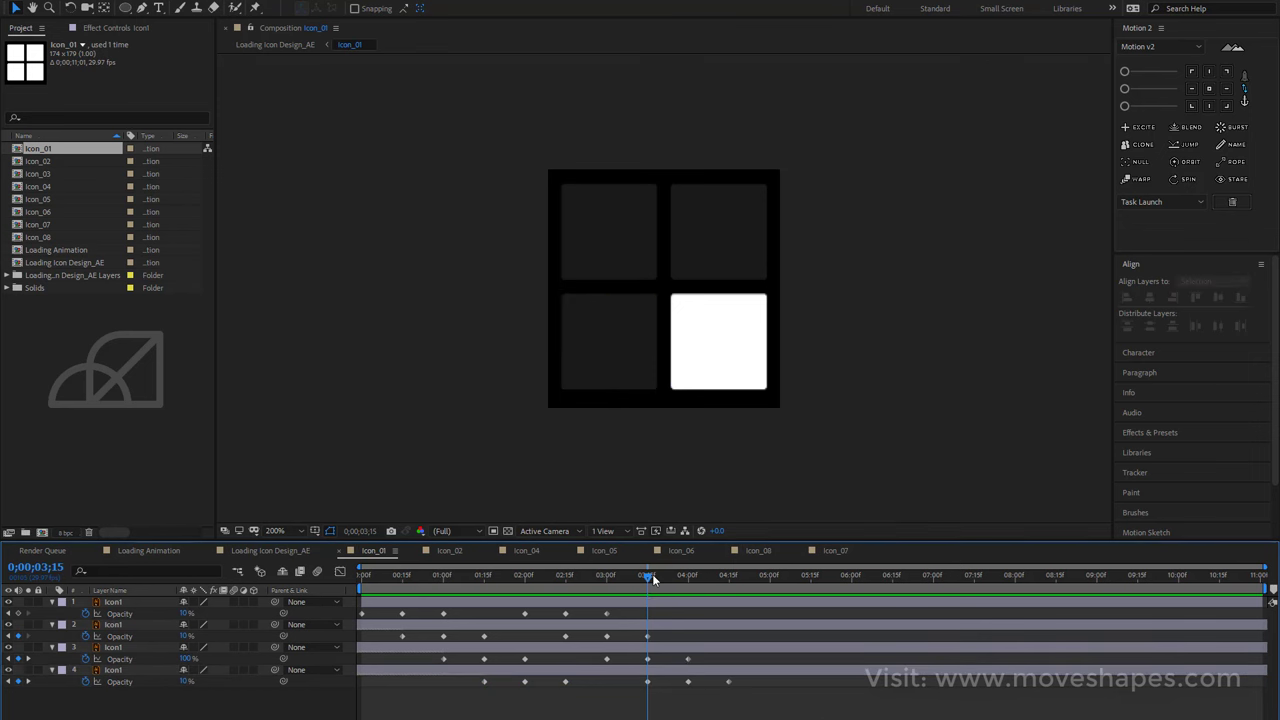
Preview the repeated staggered fades, which now run to about 4;15.
mouse_move(656, 574)
left_mouse_down()
mouse_move(703, 583)
mouse_move(364, 610)
left_mouse_up()
key("space")
mouse_move(426, 576)
left_mouse_down()
mouse_move(358, 596)
mouse_move(664, 603)
mouse_move(500, 603)
left_mouse_up()
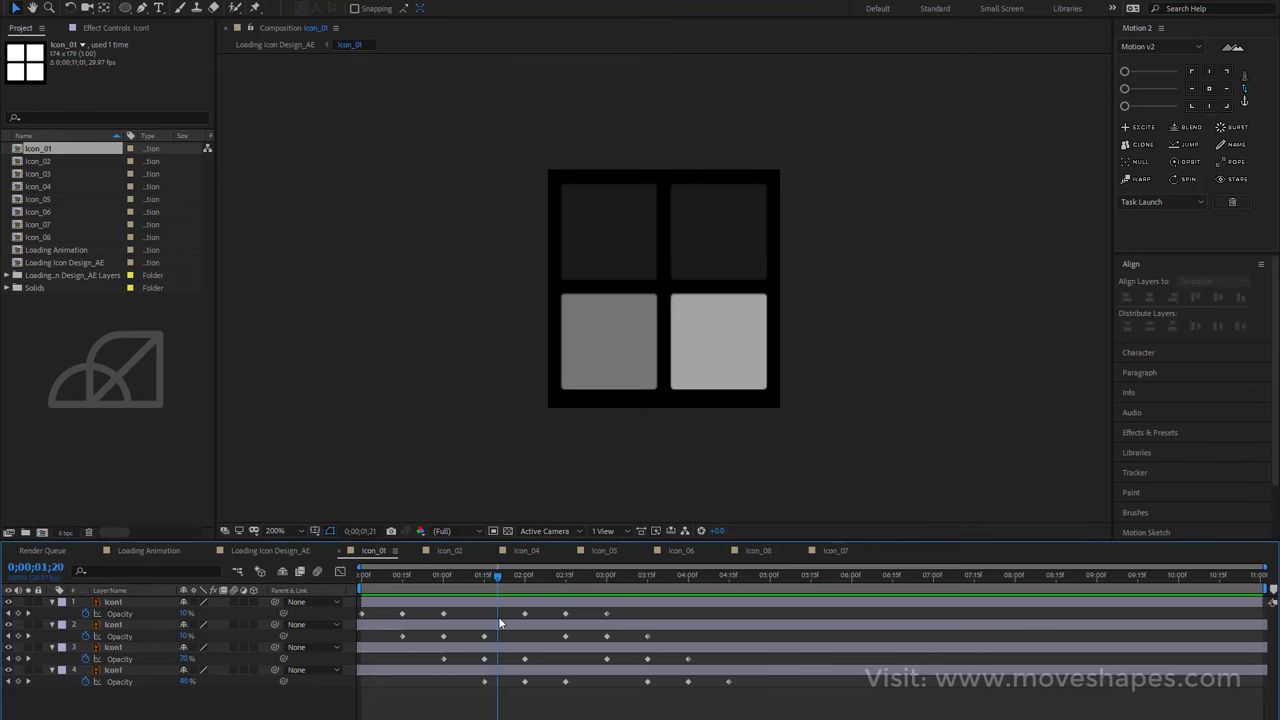
key("space")
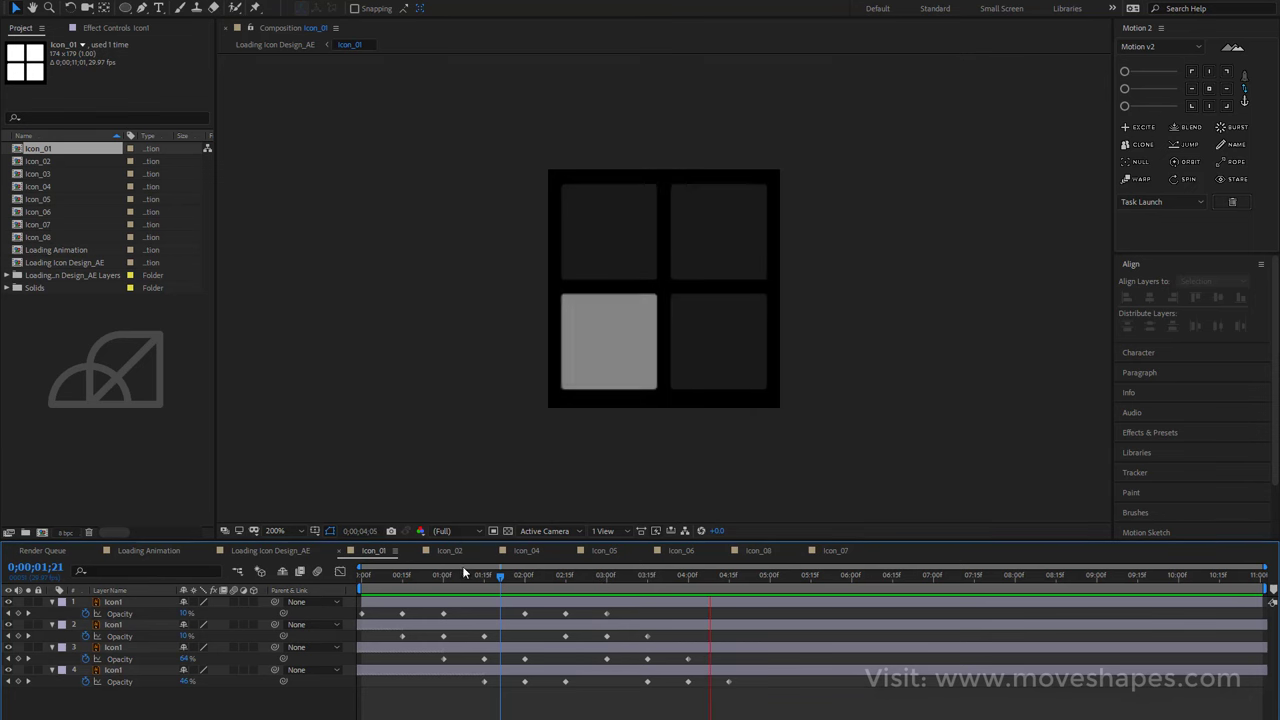
left_click_drag(459, 599, 728, 607)
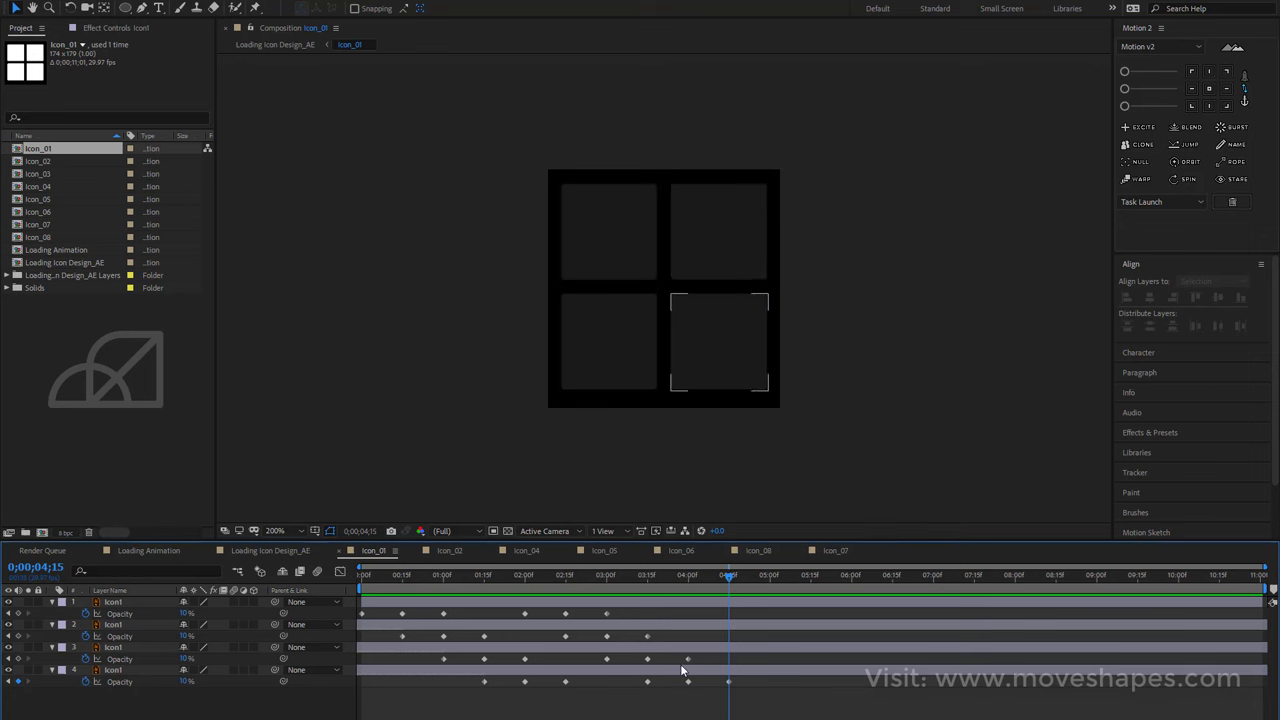
Go to the 4-second mark and select the top-left square's opacity keyframes.
left_click(690, 582)
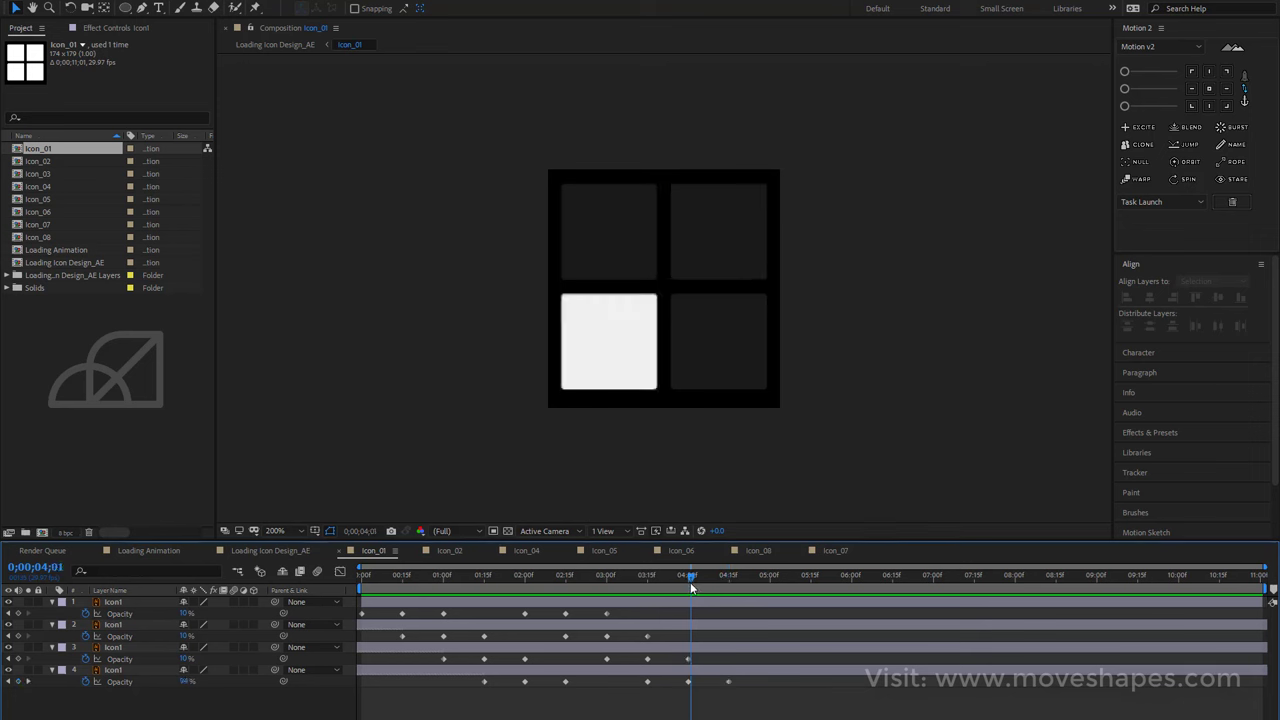
left_click(683, 680)
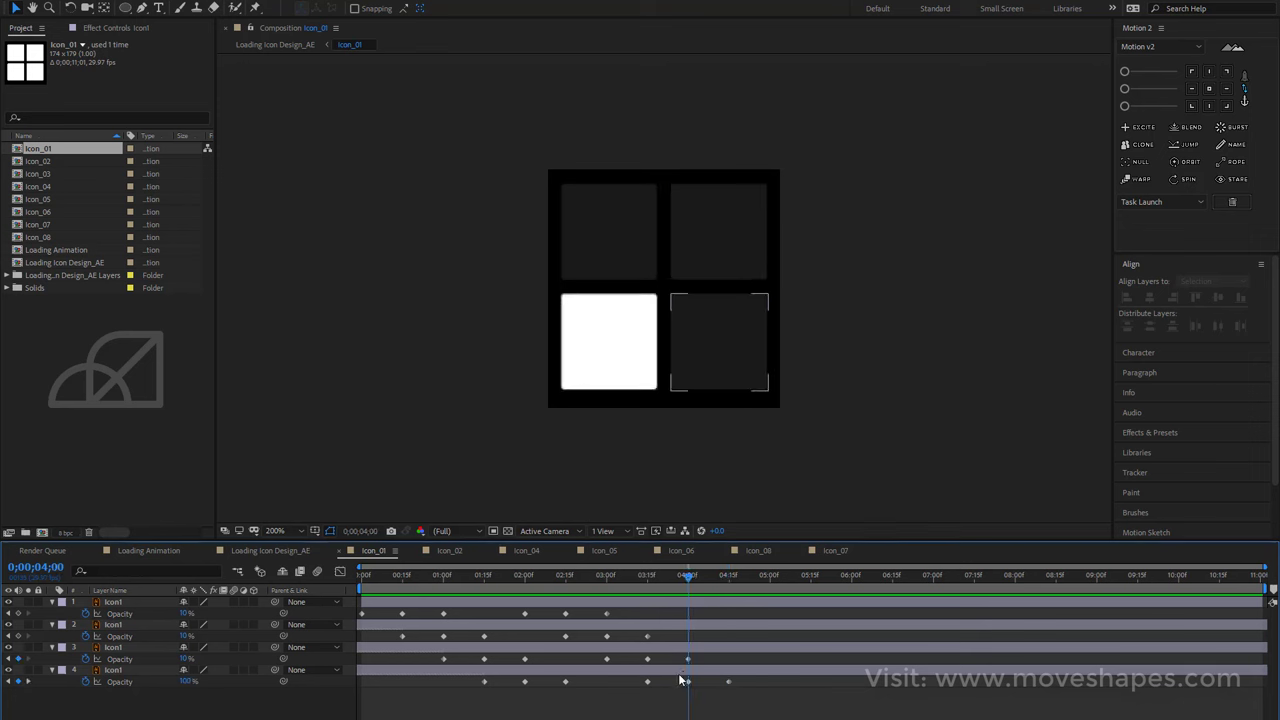
left_click(582, 623)
left_click(182, 616)
left_click(117, 614)
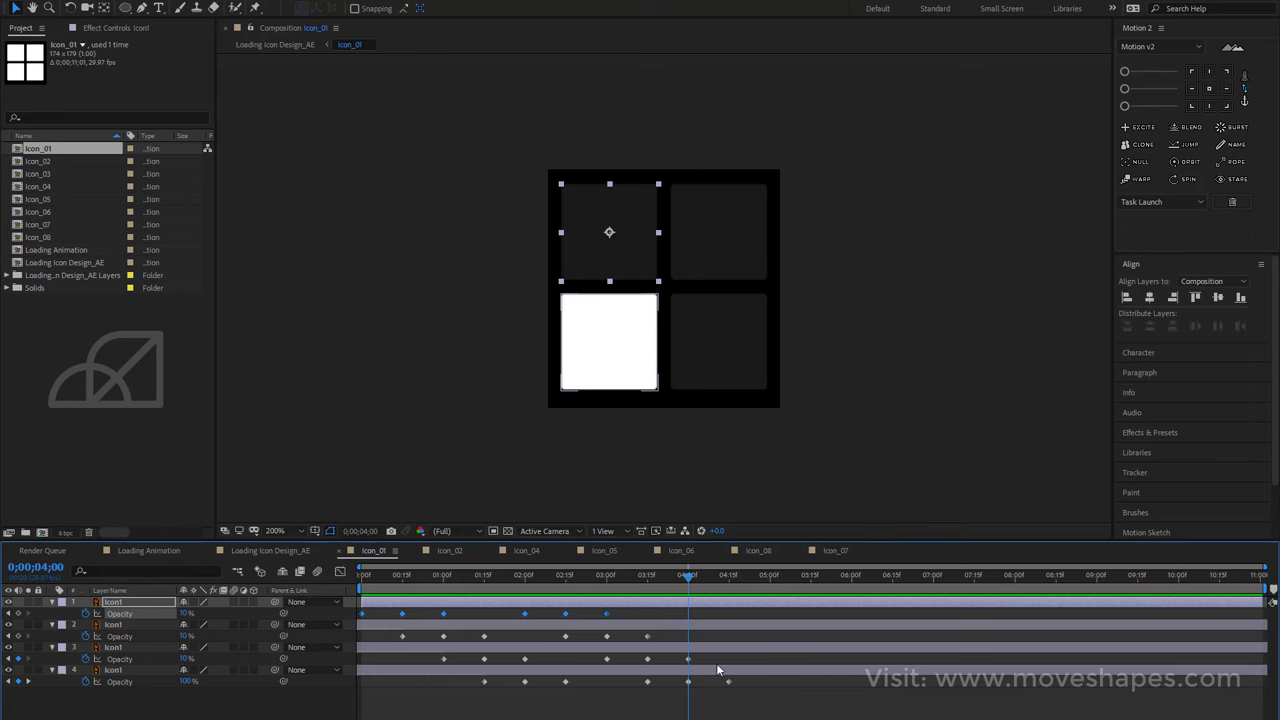
Paste the top-left square's opacity keyframes at 4:00 and move to the top-right square.
key("ctrl+v")
left_click(751, 710)
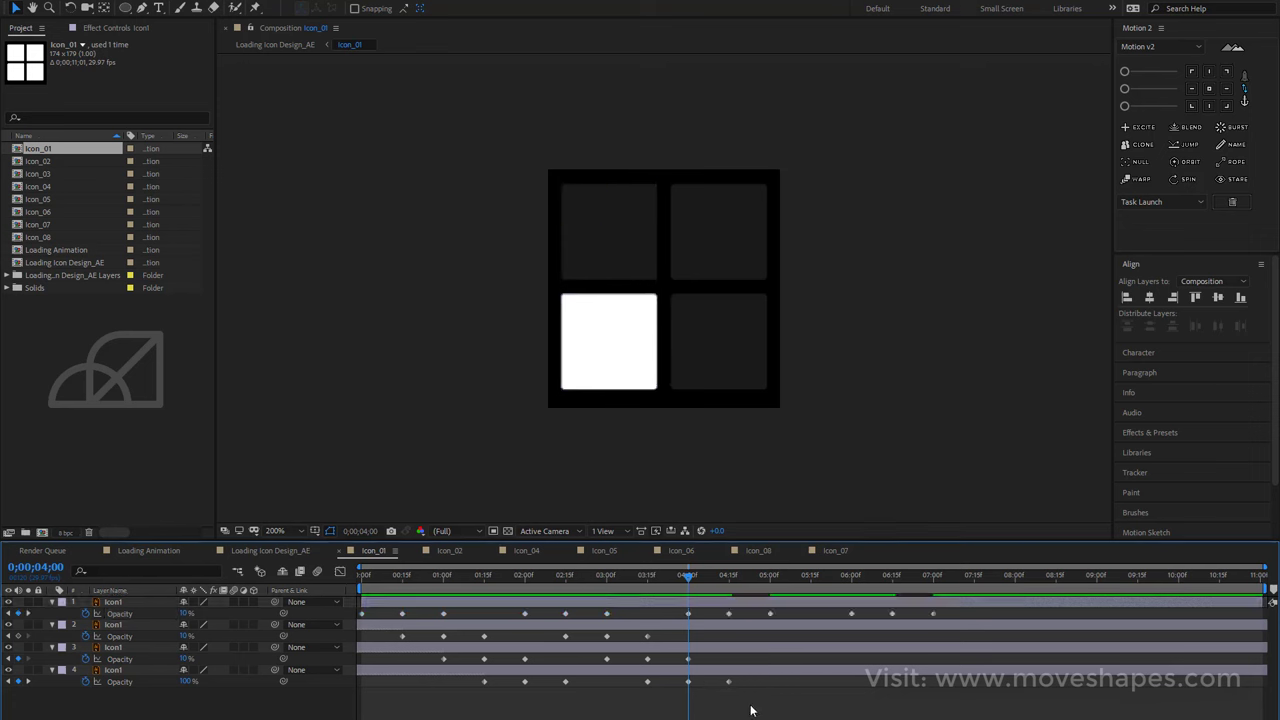
left_click(729, 576)
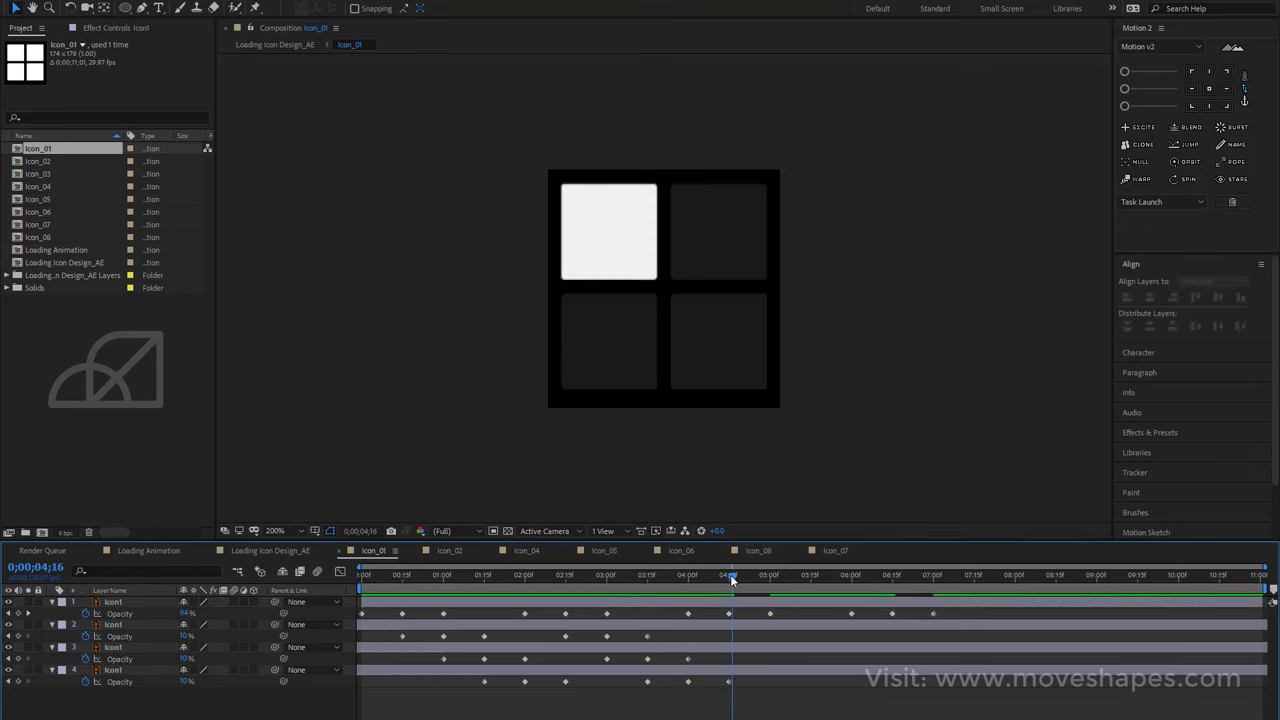
left_click(735, 605)
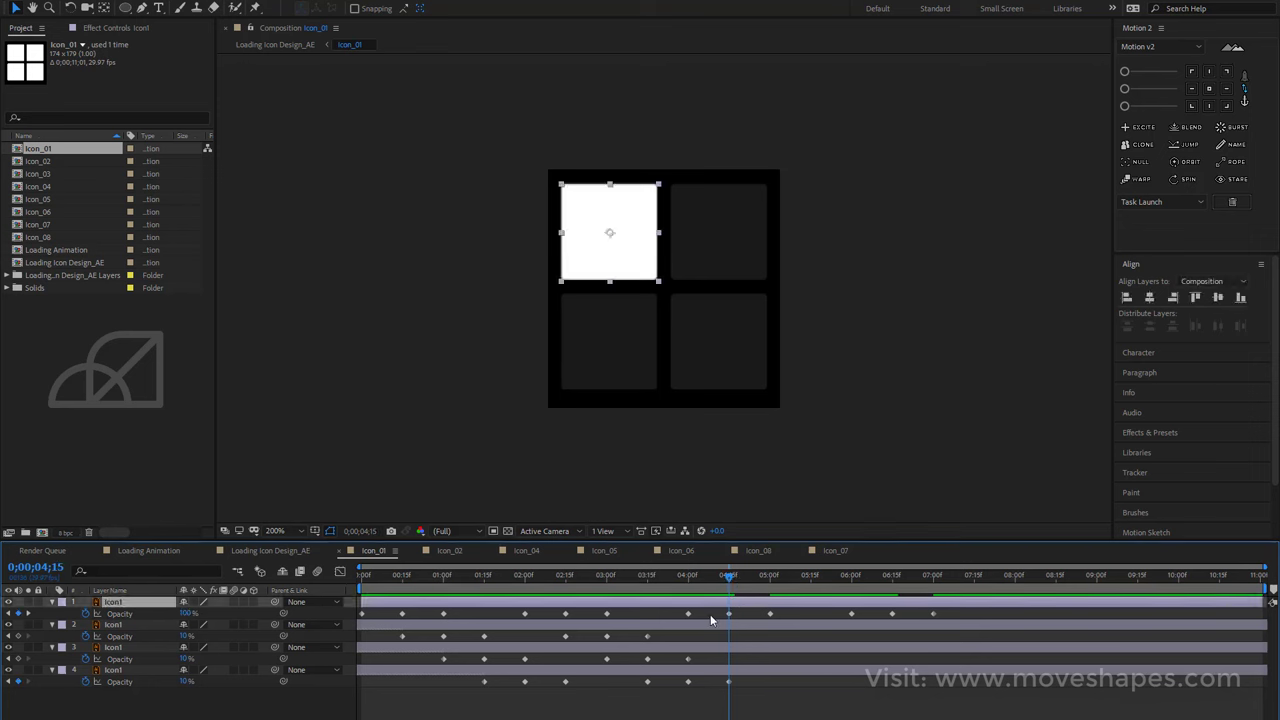
left_click(498, 624)
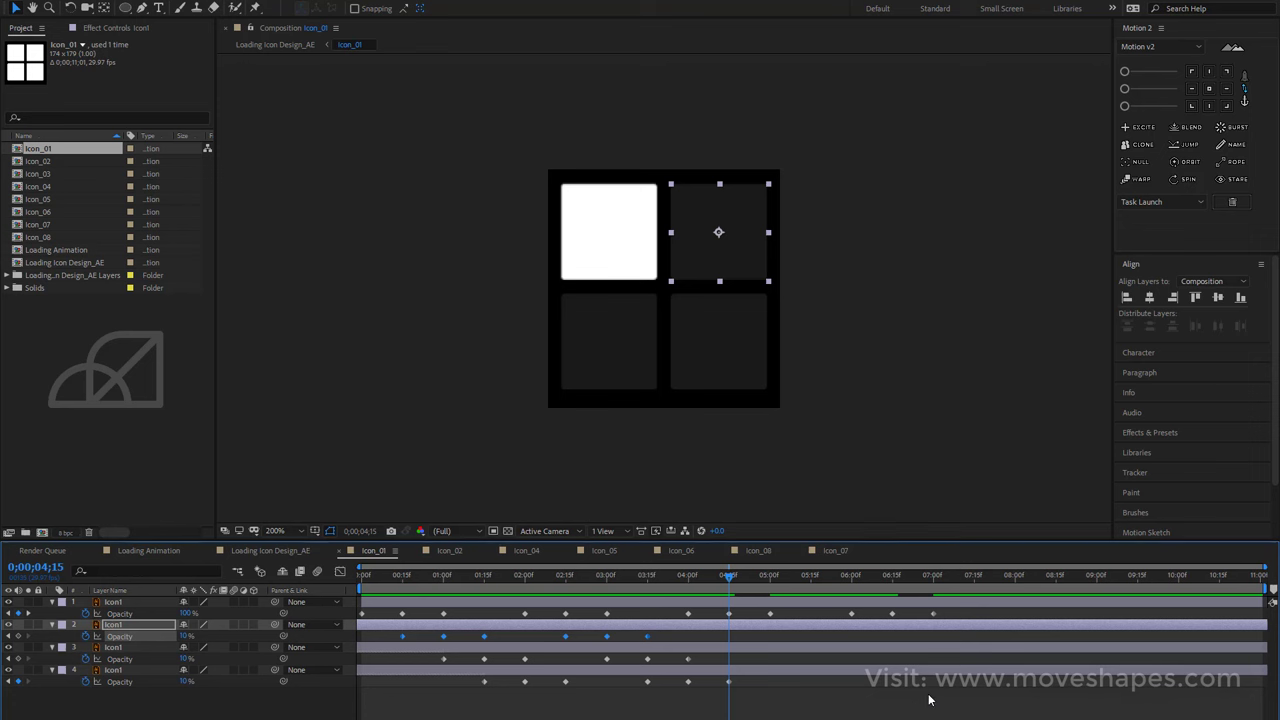
mouse_move(730, 577)
left_mouse_down()
mouse_move(908, 588)
mouse_move(772, 596)
left_mouse_up()
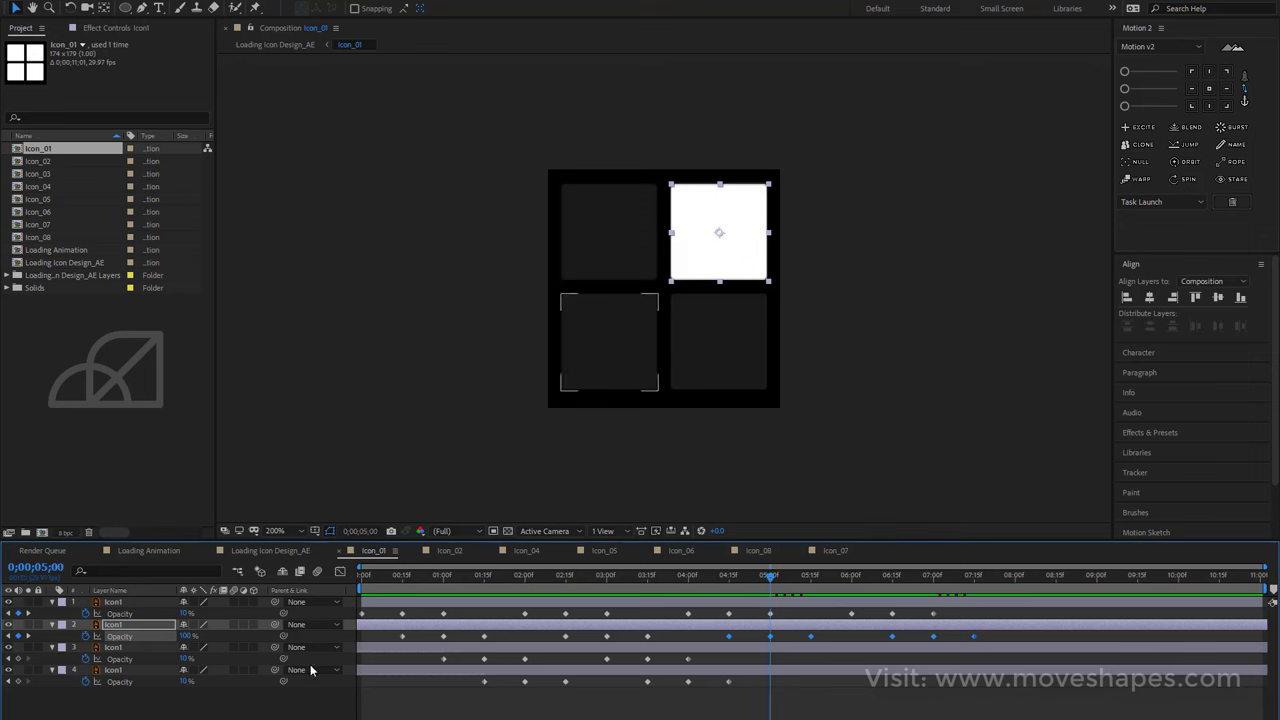
Repeat the bottom squares' opacity keyframes through about 6;16, then return to Loading Icon Design_AE.
left_click(120, 659)
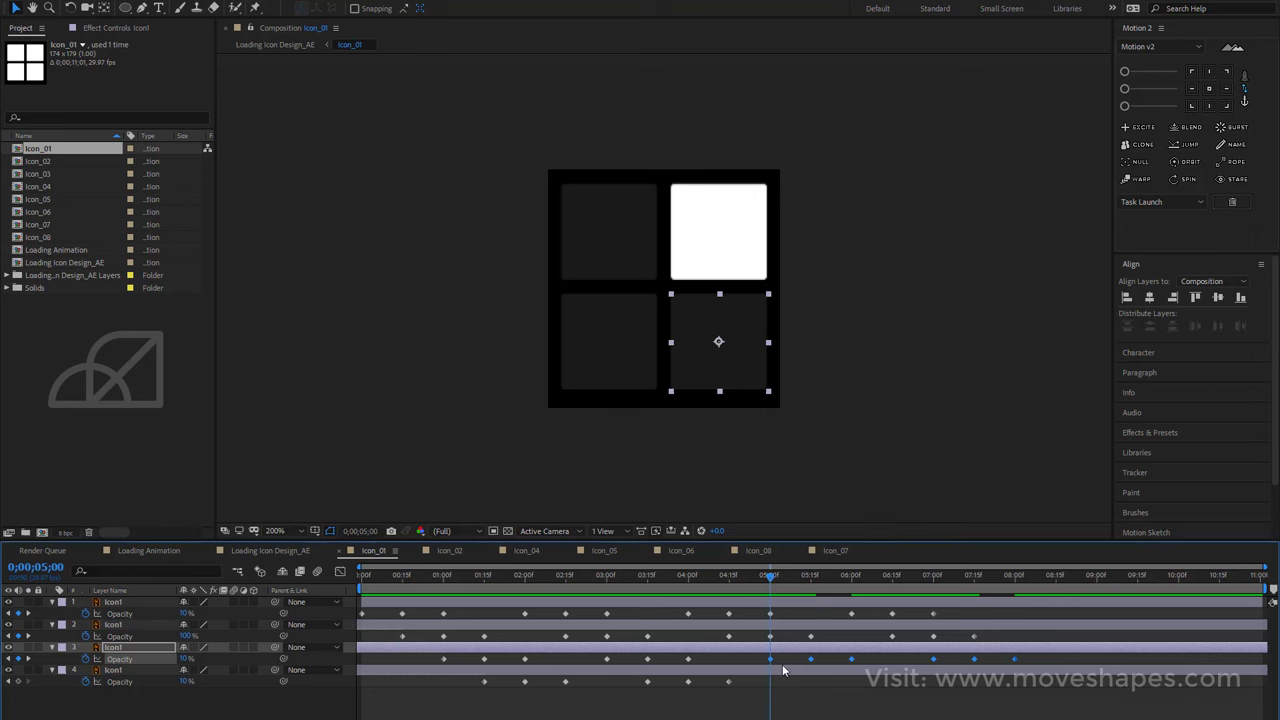
left_click_drag(774, 576, 811, 577)
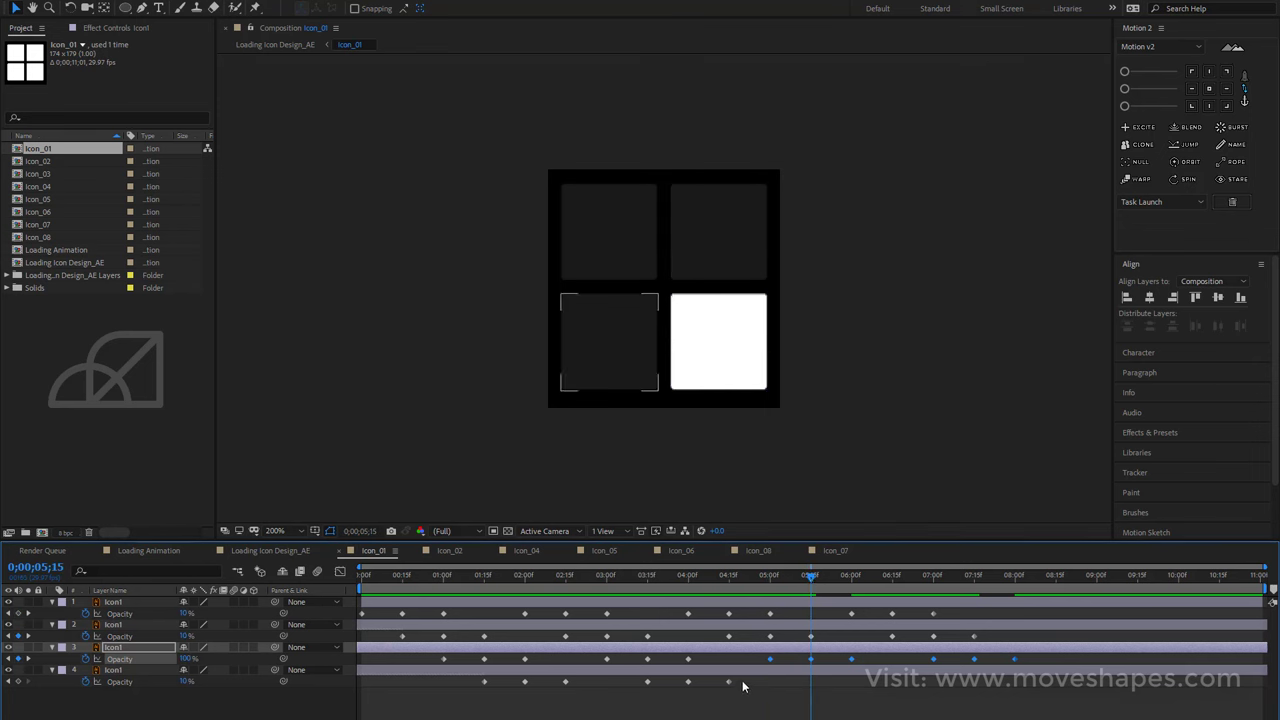
left_click_drag(743, 680, 466, 716)
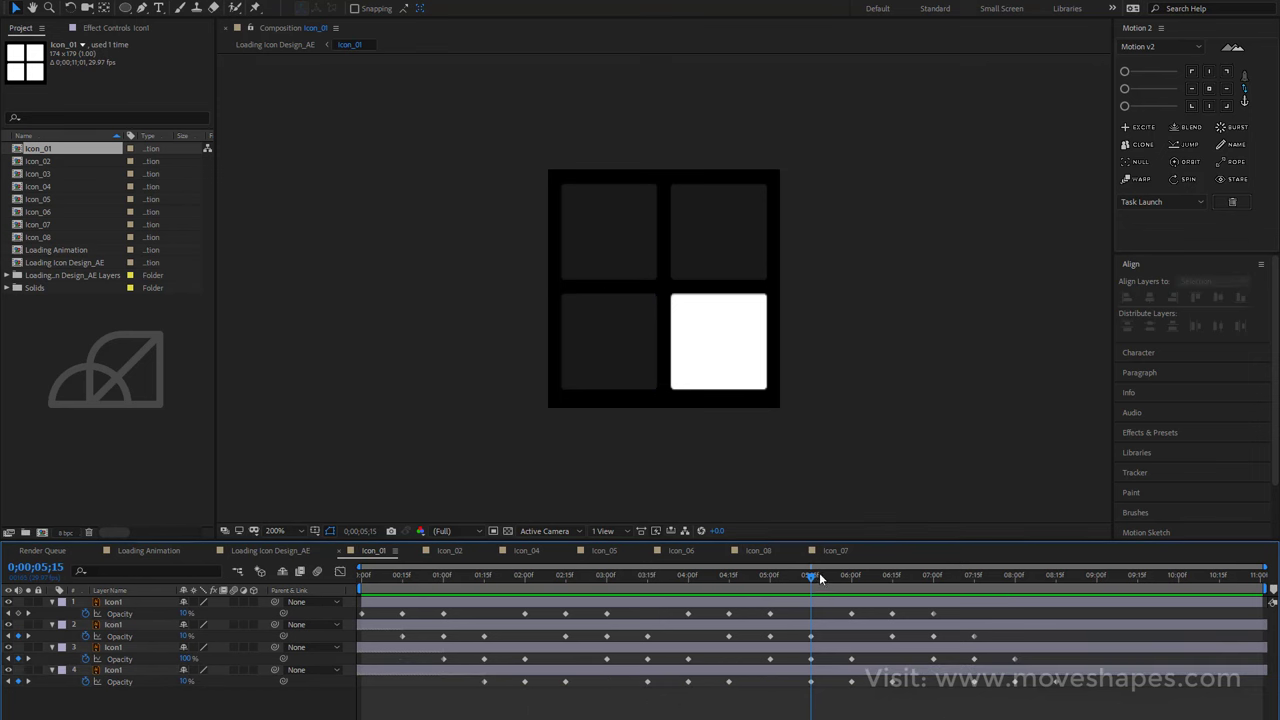
mouse_move(819, 574)
left_mouse_down()
mouse_move(895, 577)
mouse_move(803, 620)
mouse_move(431, 636)
mouse_move(1028, 643)
left_mouse_up()
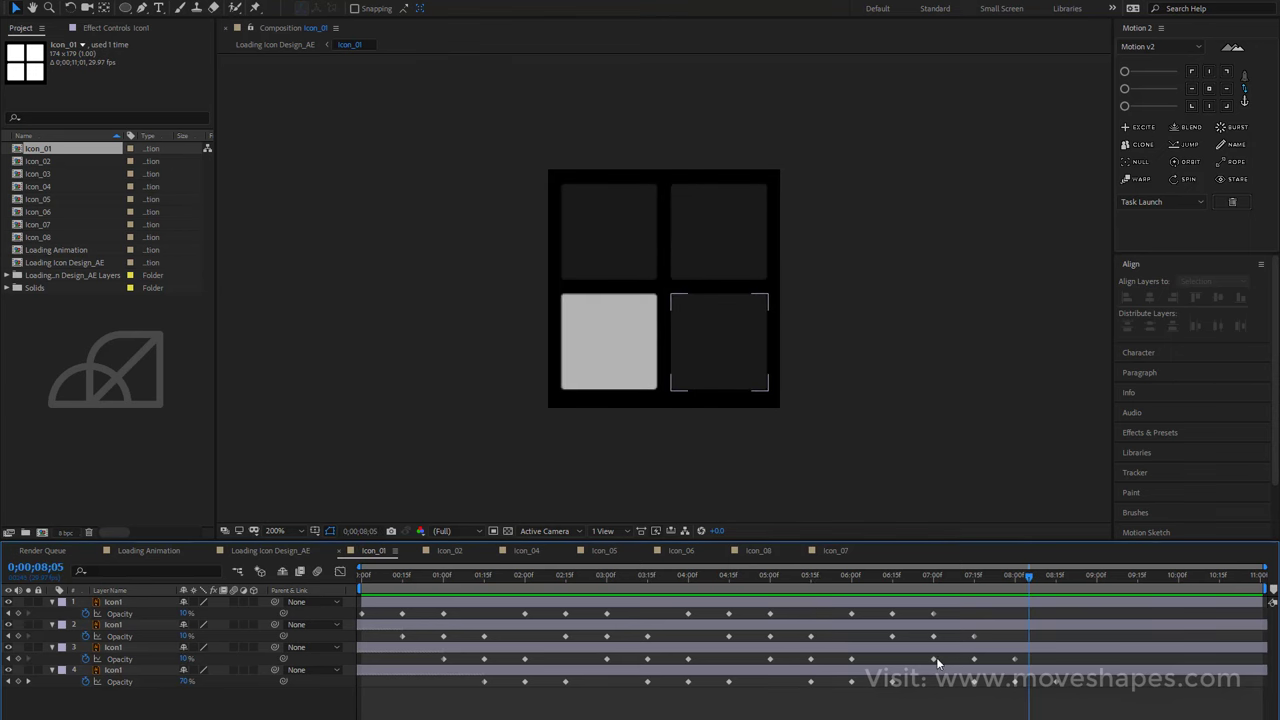
left_click(240, 572)
Preview the eight icons, return to frame 0, and open the Icon_01 precomp.
left_click(145, 575)
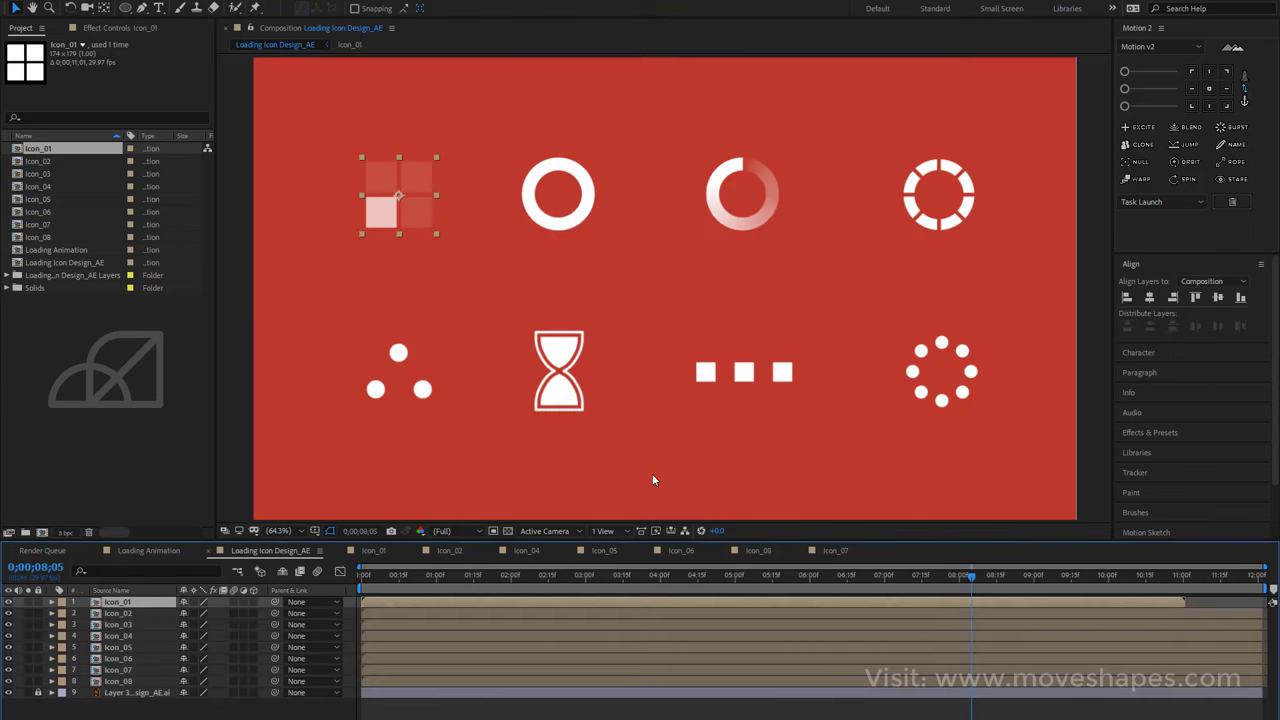
left_click(676, 714)
key("space")
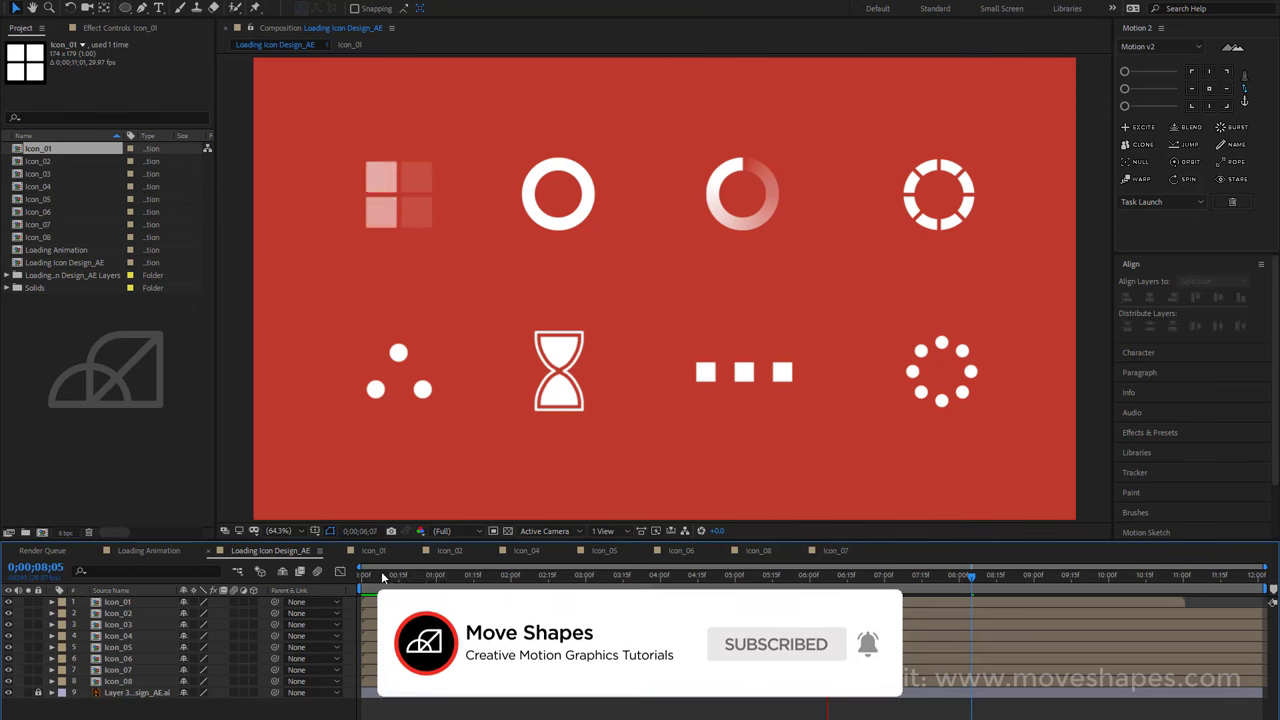
left_click_drag(381, 574, 747, 590)
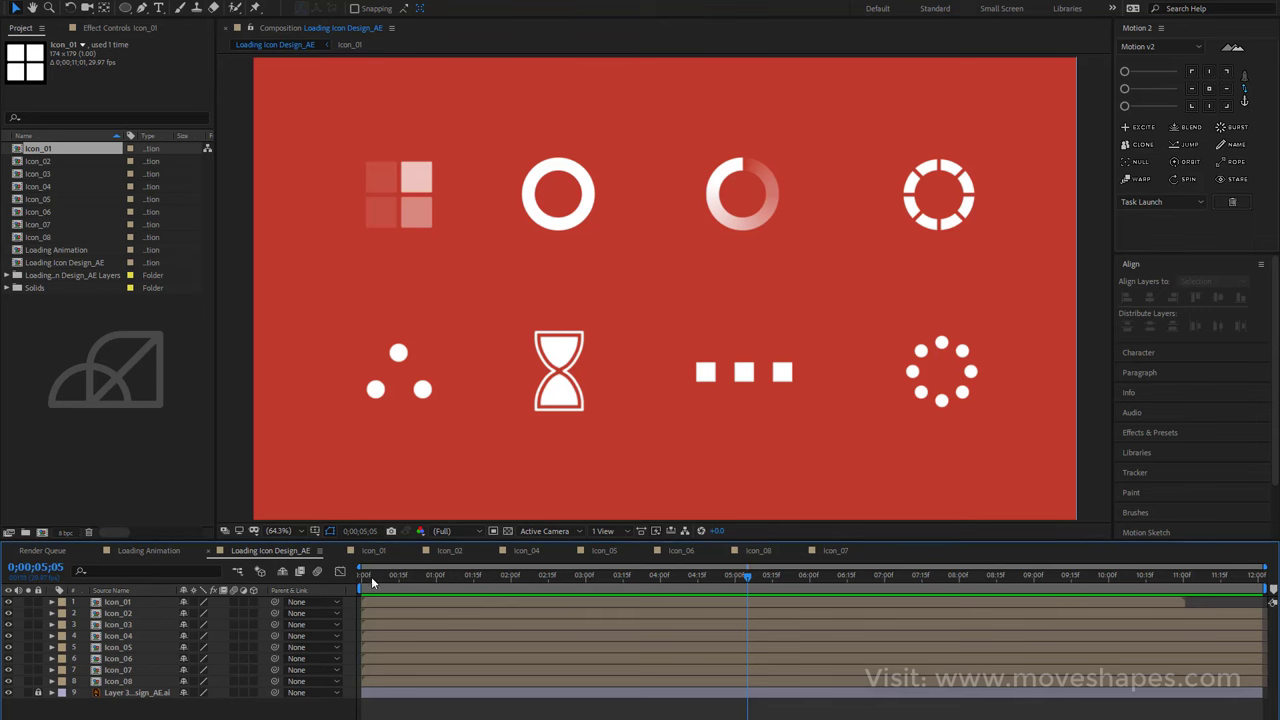
left_click_drag(371, 576, 340, 591)
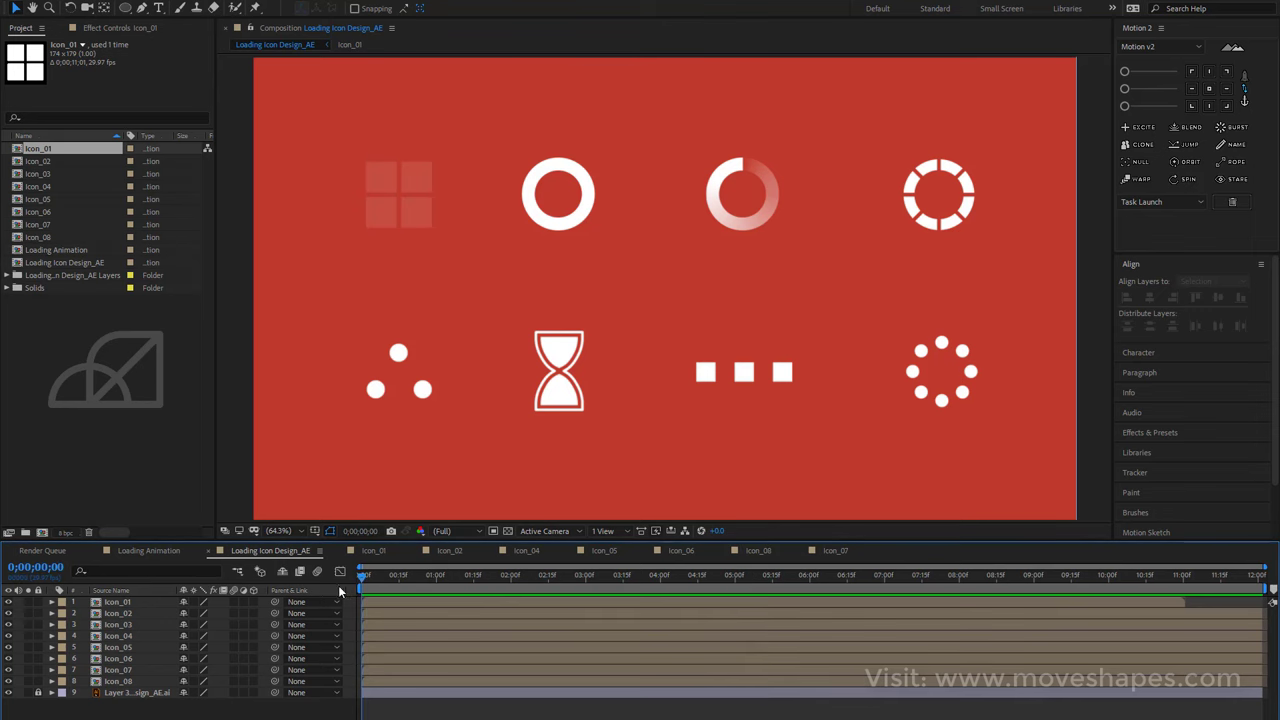
double_click(366, 601)
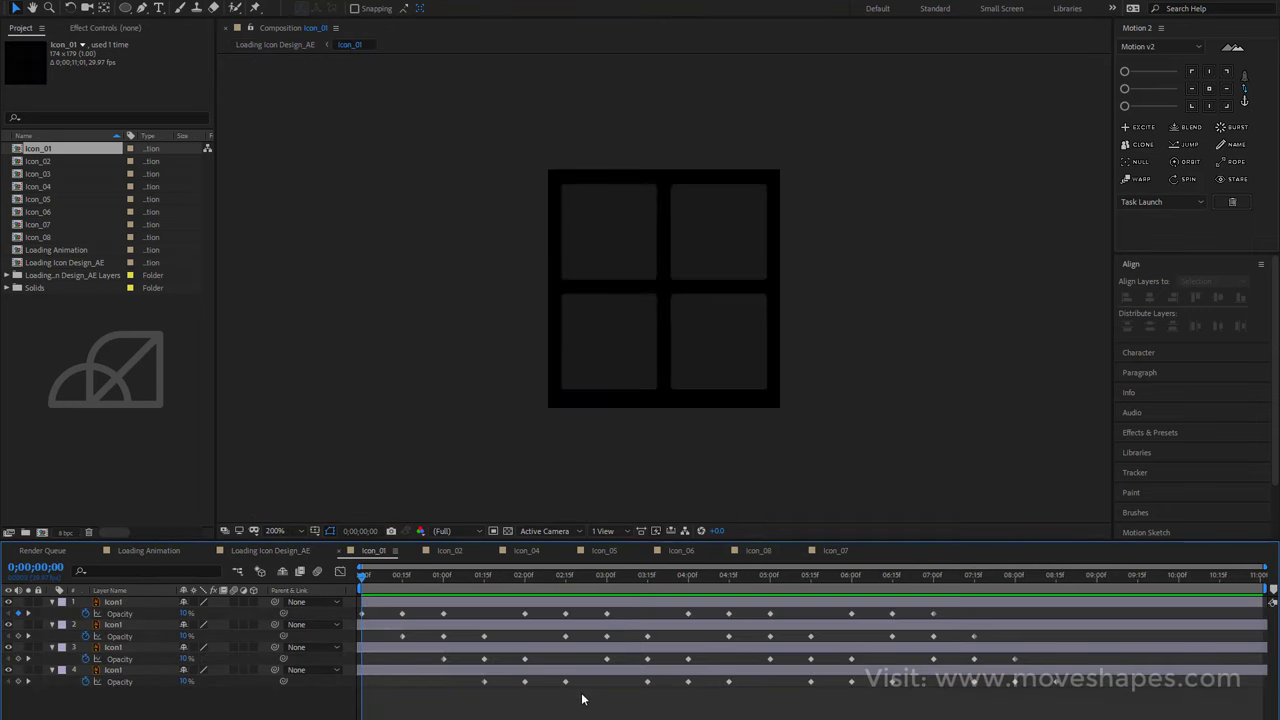
Shift all four Icon_01 square layers about 15 frames earlier, then check them in the main comp.
left_click(562, 609)
key("ctrl+a")
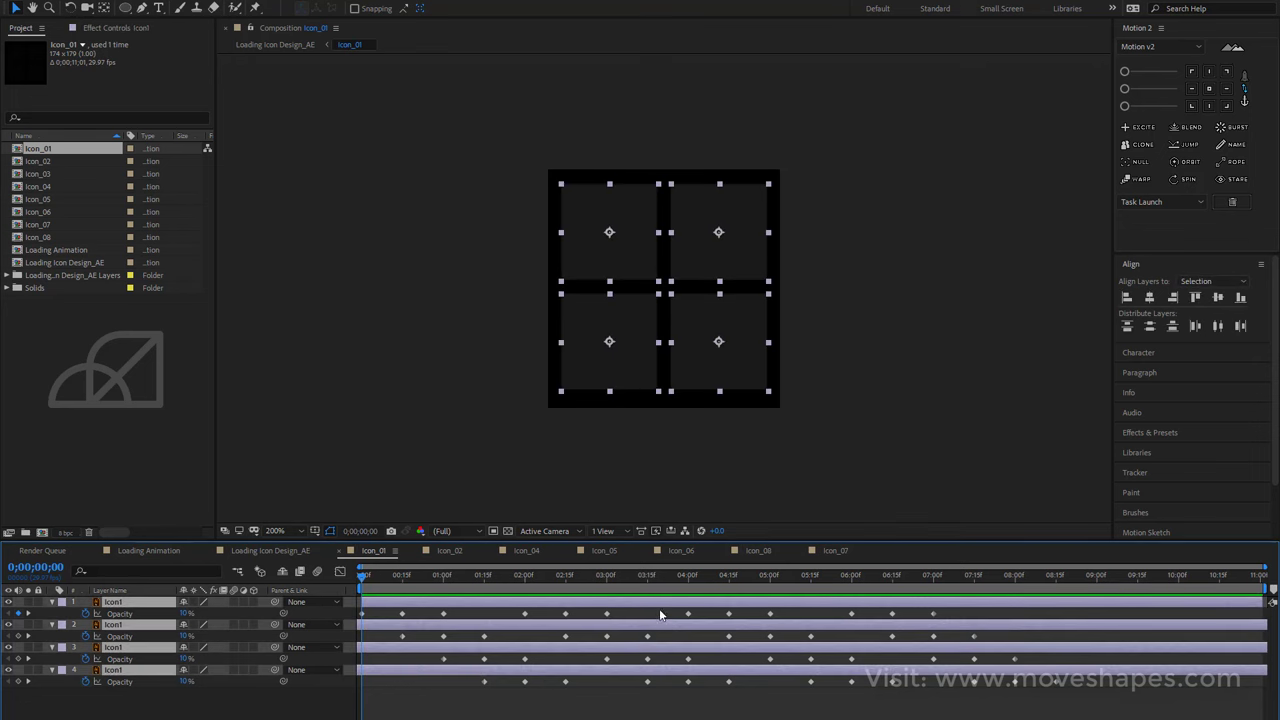
left_click_drag(657, 600, 535, 623)
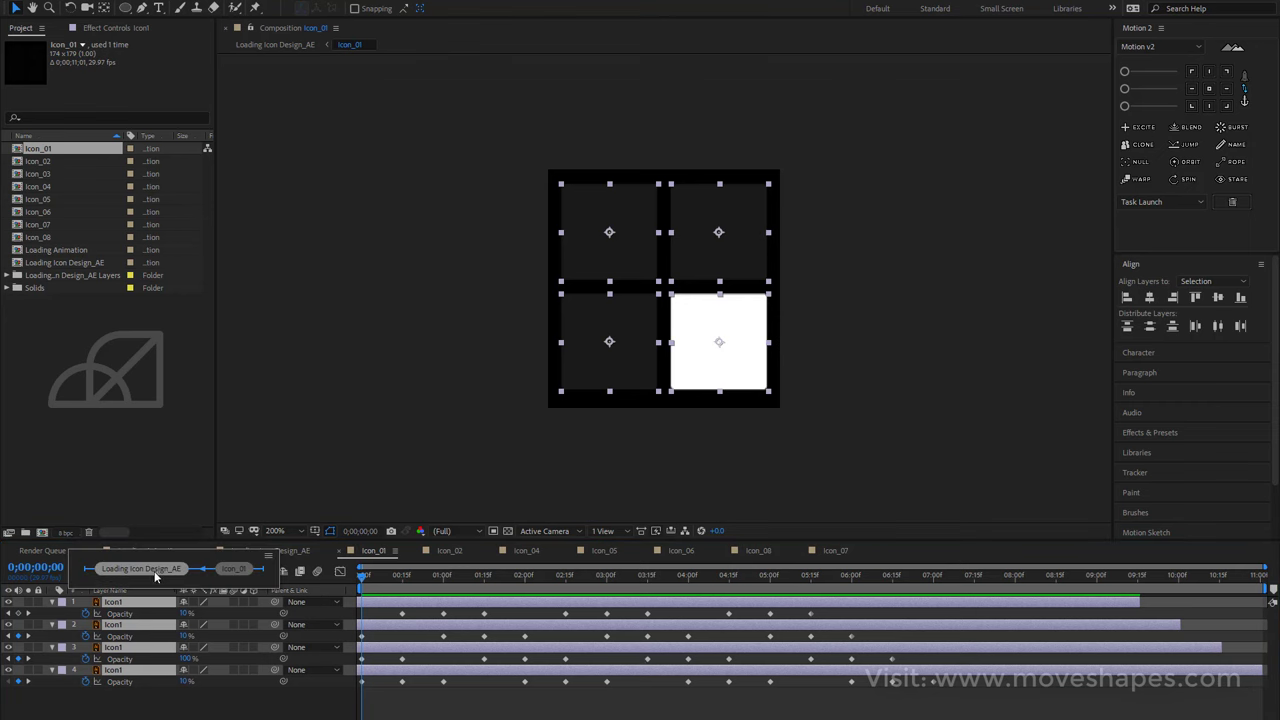
left_click(270, 550)
left_click(384, 577)
mouse_move(386, 578)
left_mouse_down()
mouse_move(841, 598)
mouse_move(516, 618)
left_mouse_up()
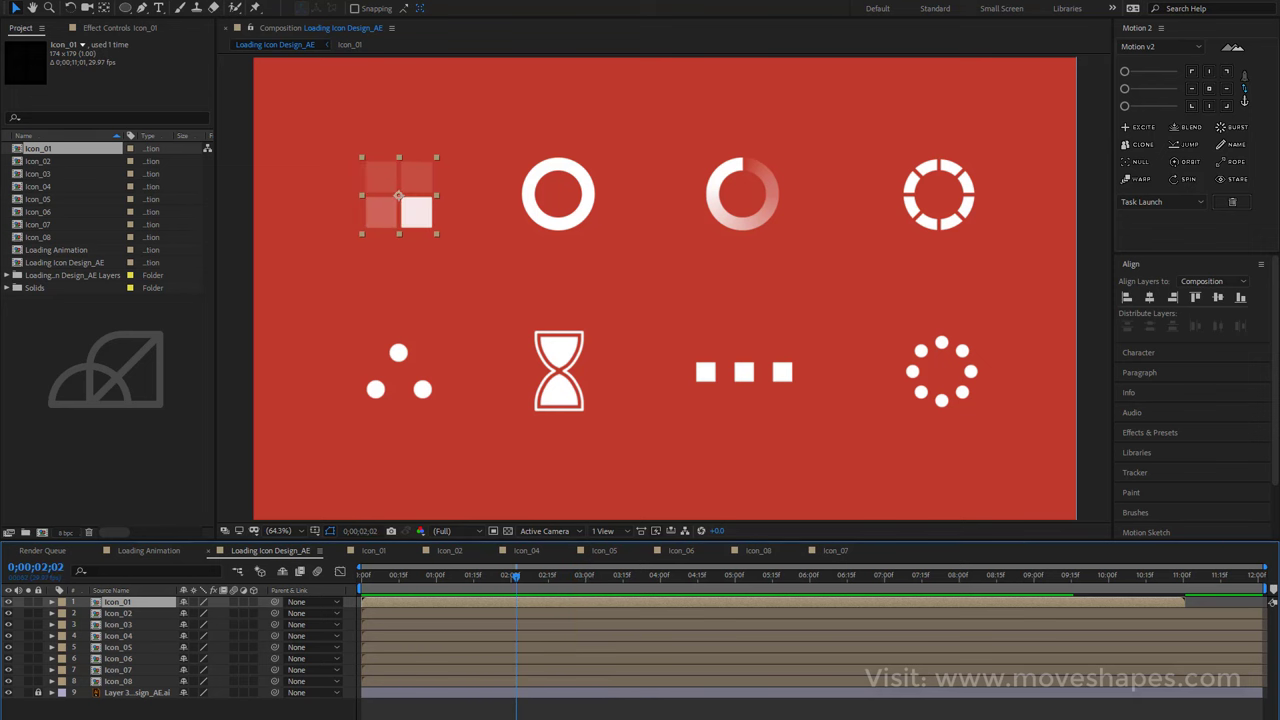
Reopen Icon_01 and scrub its square layers to check the blink timing.
double_click(375, 600)
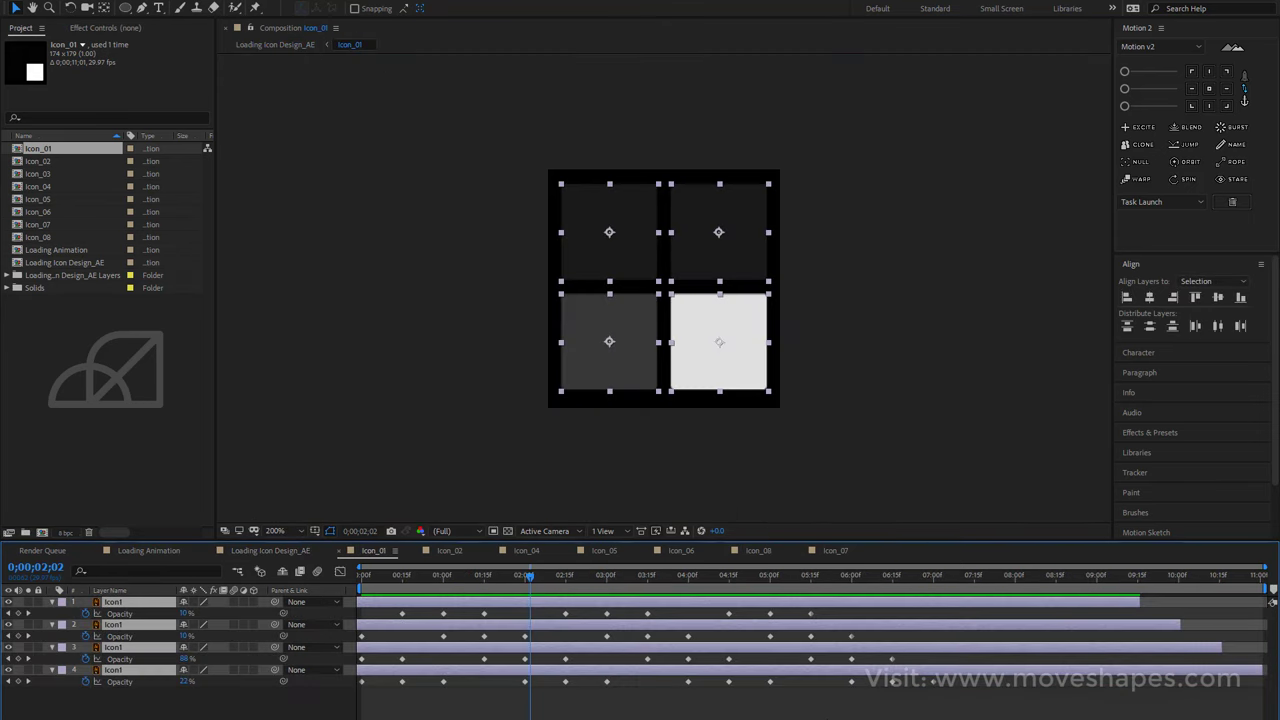
left_click(980, 659)
left_click(1114, 601)
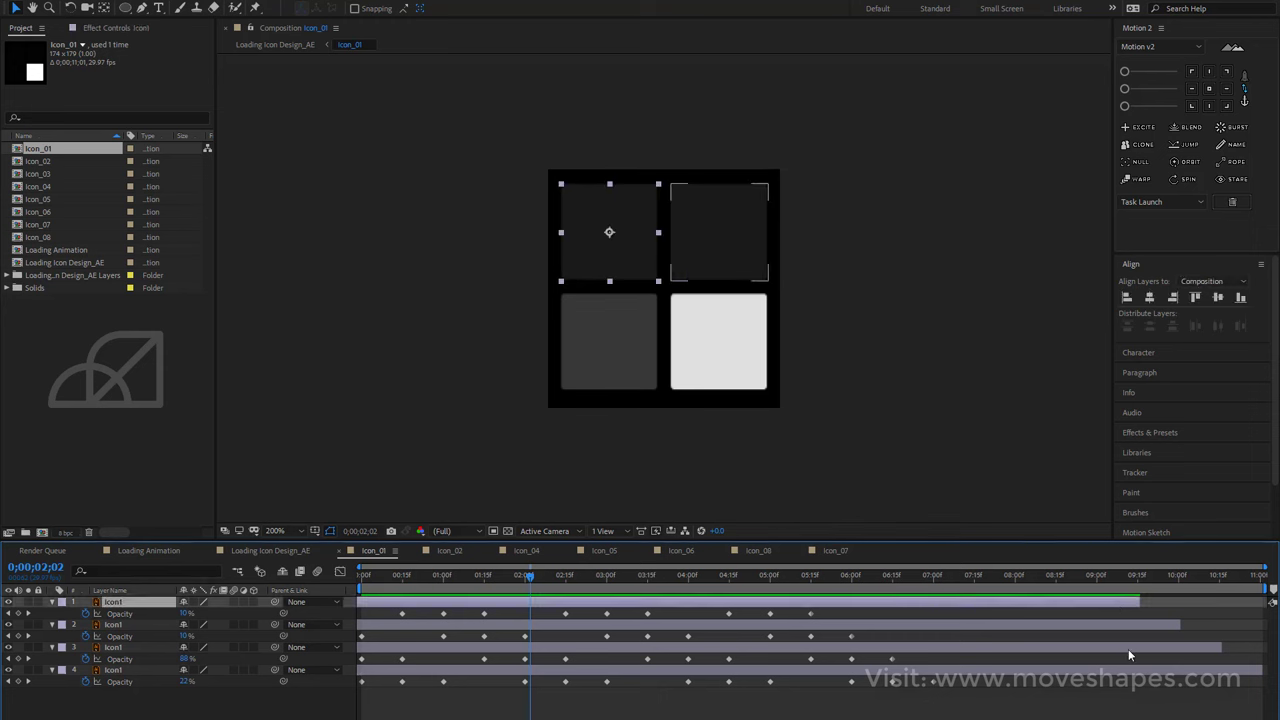
left_click(1136, 673, "shift")
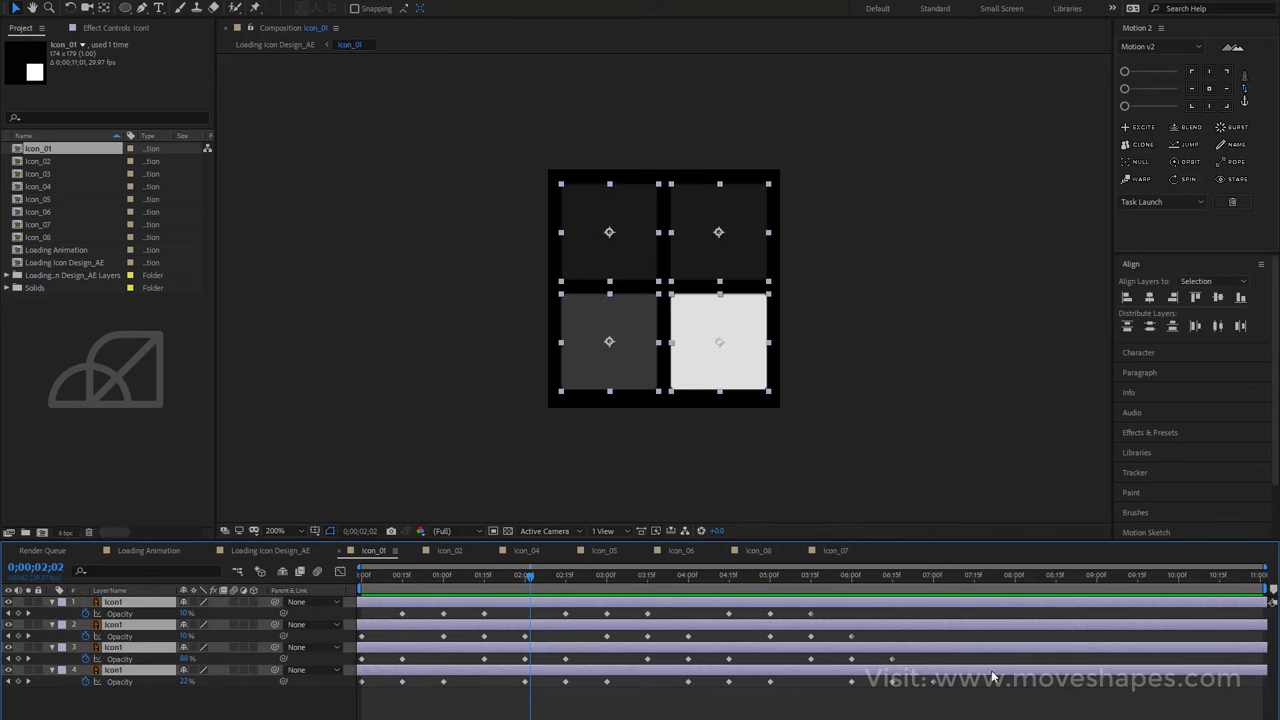
left_click(888, 718)
mouse_move(418, 576)
left_mouse_down()
mouse_move(395, 577)
mouse_move(810, 576)
left_mouse_up()
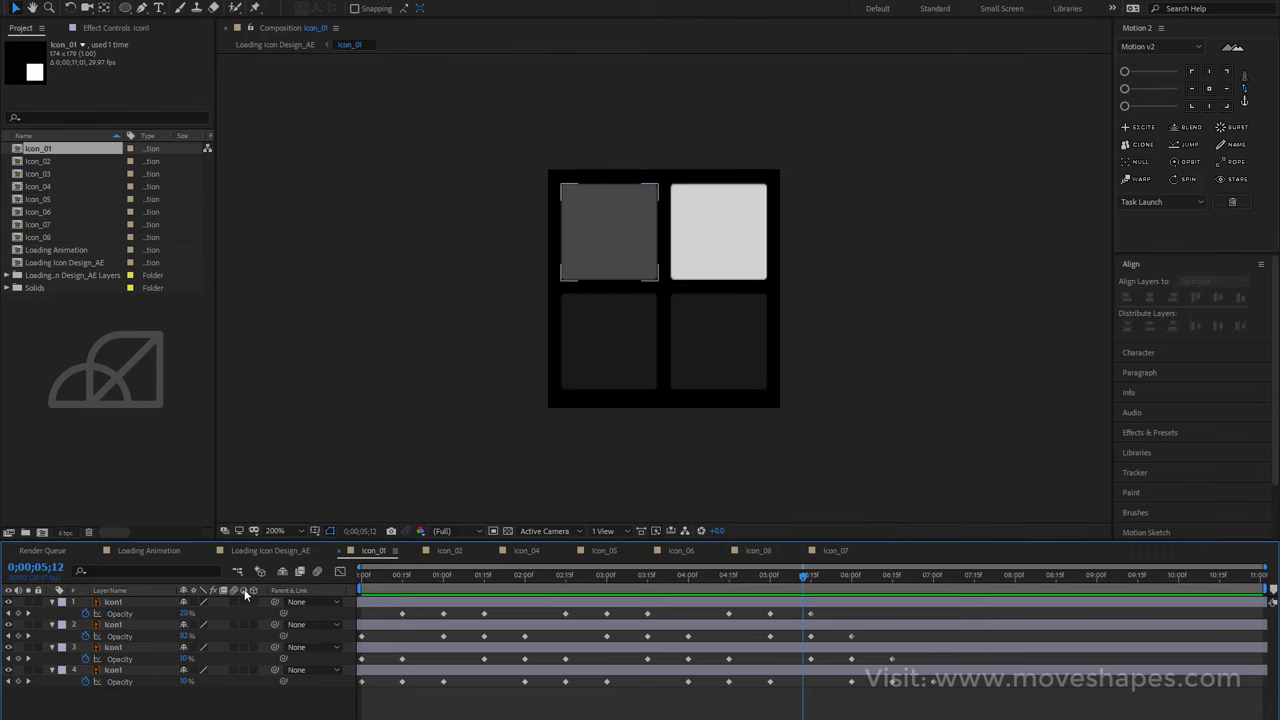
key("Tab")
Back in Loading Icon Design_AE at frame 0, open the Icon_02 ring composition.
left_click(188, 573)
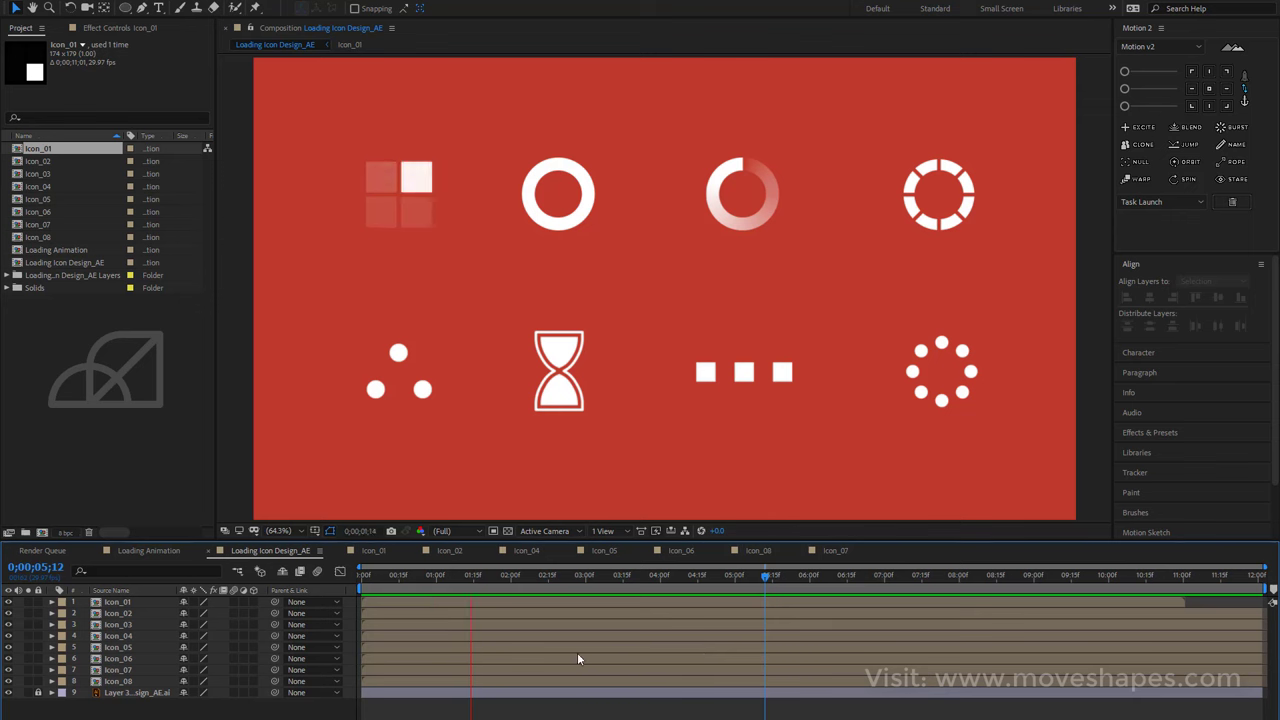
left_click(361, 576)
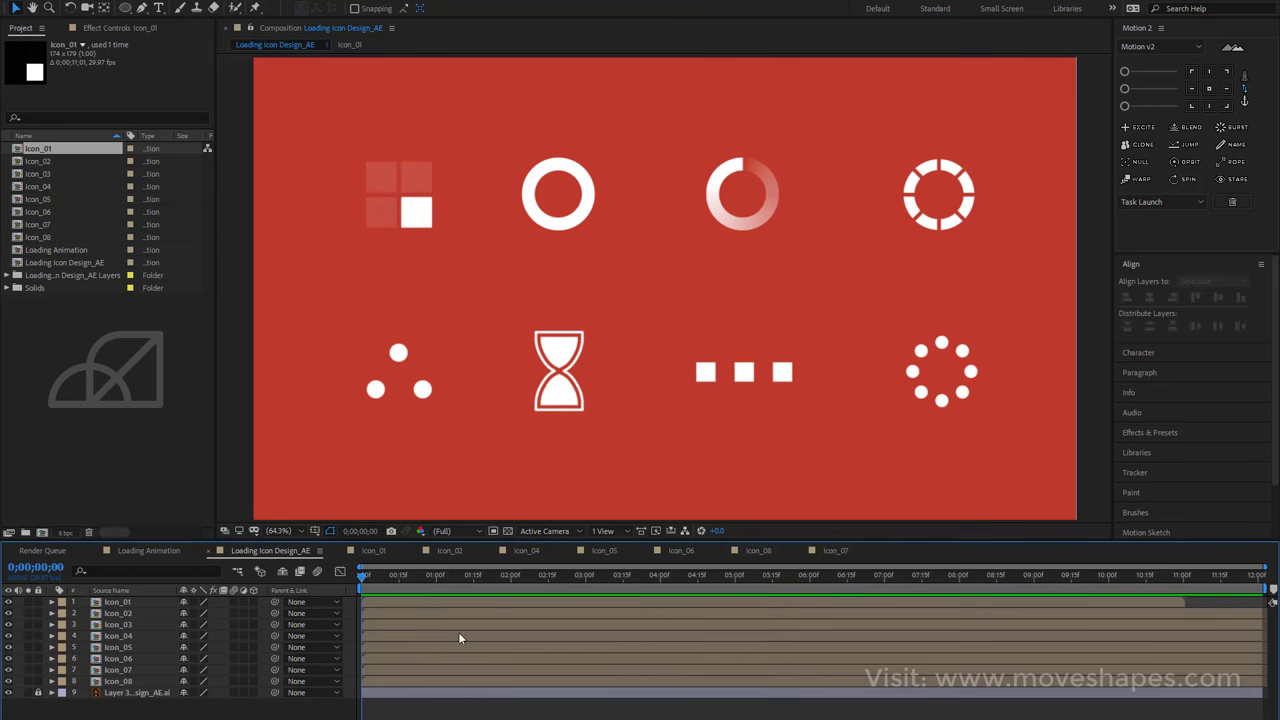
double_click(118, 613)
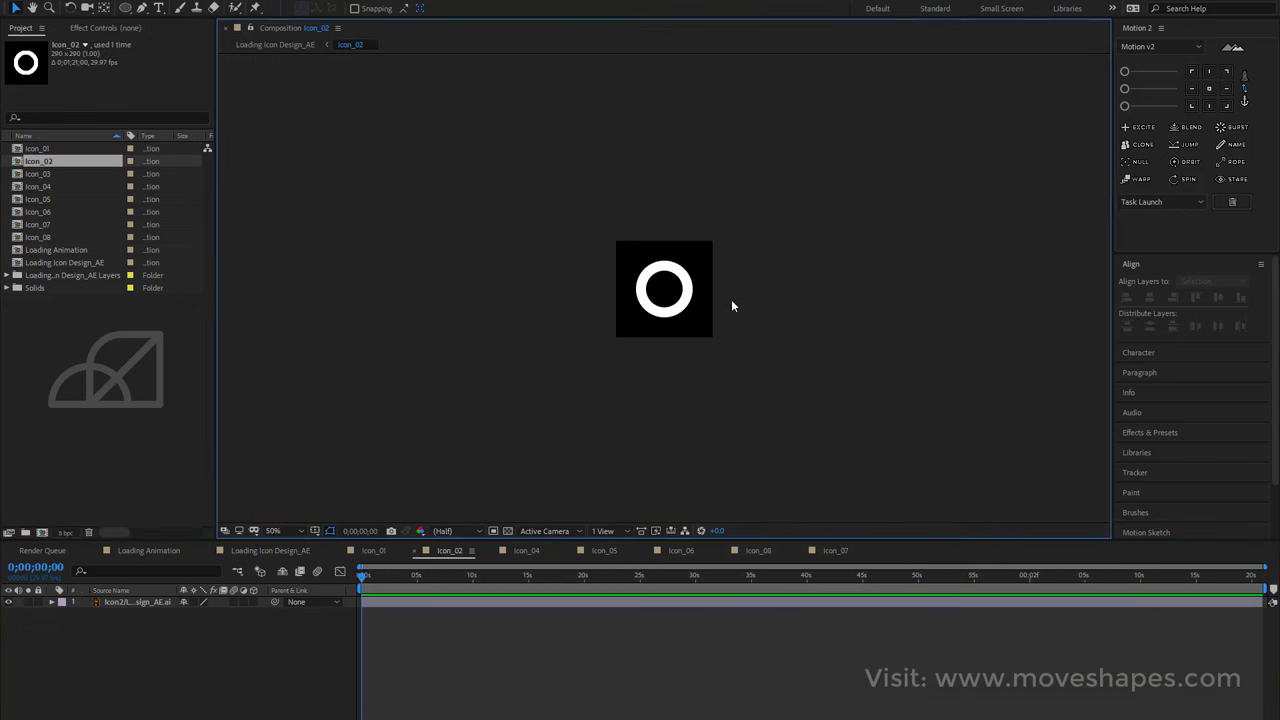
View the ring at 100% and convert its Illustrator layer into an Outlines shape layer.
key("slash")
left_click(178, 603)
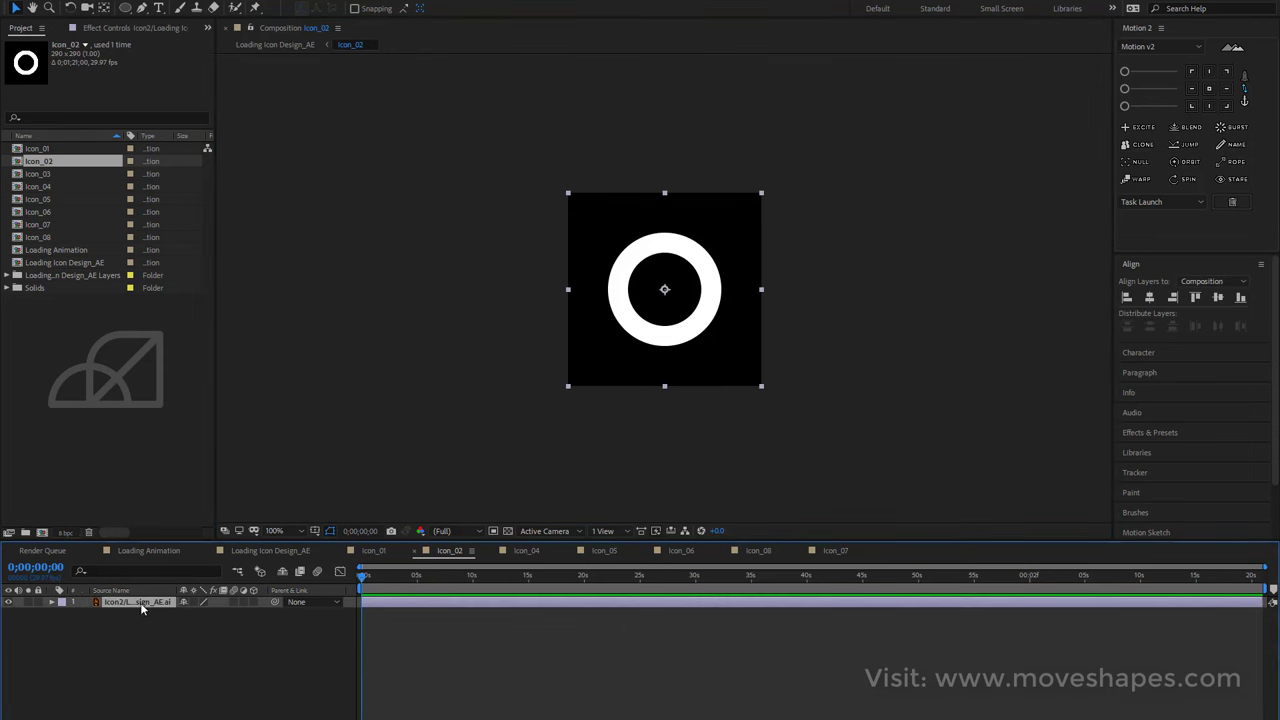
right_click(143, 604)
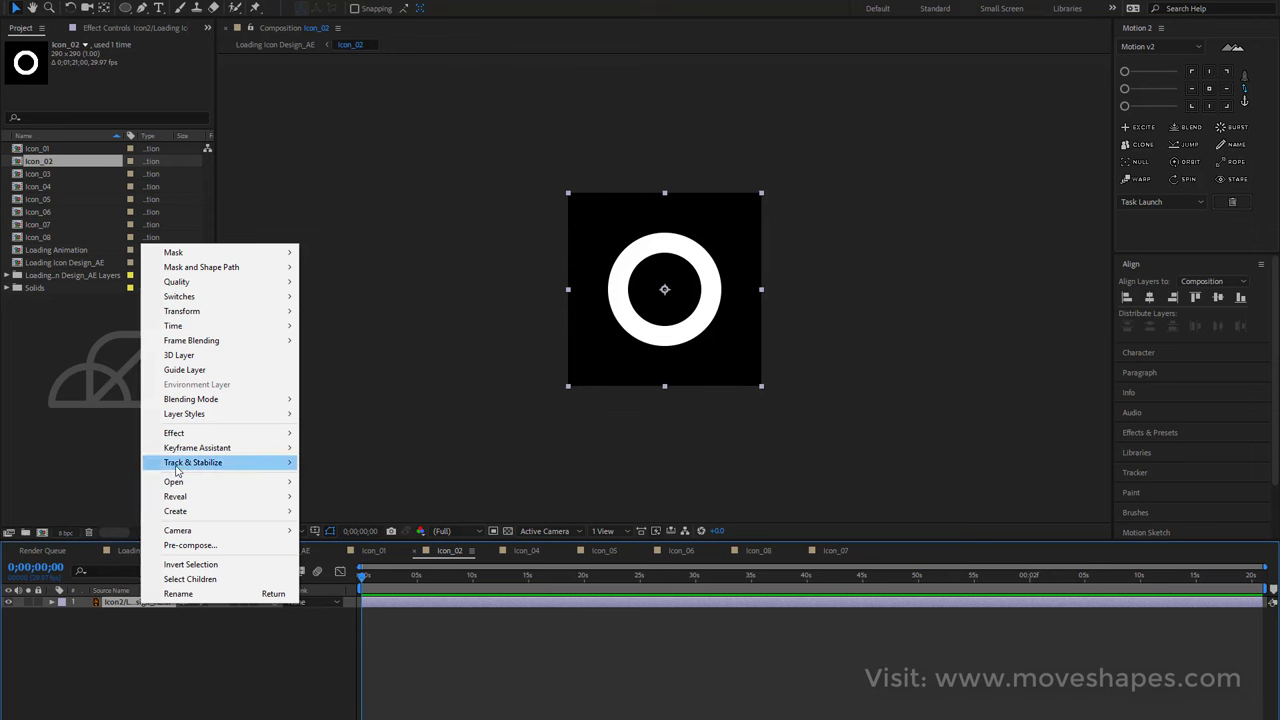
mouse_move(187, 514)
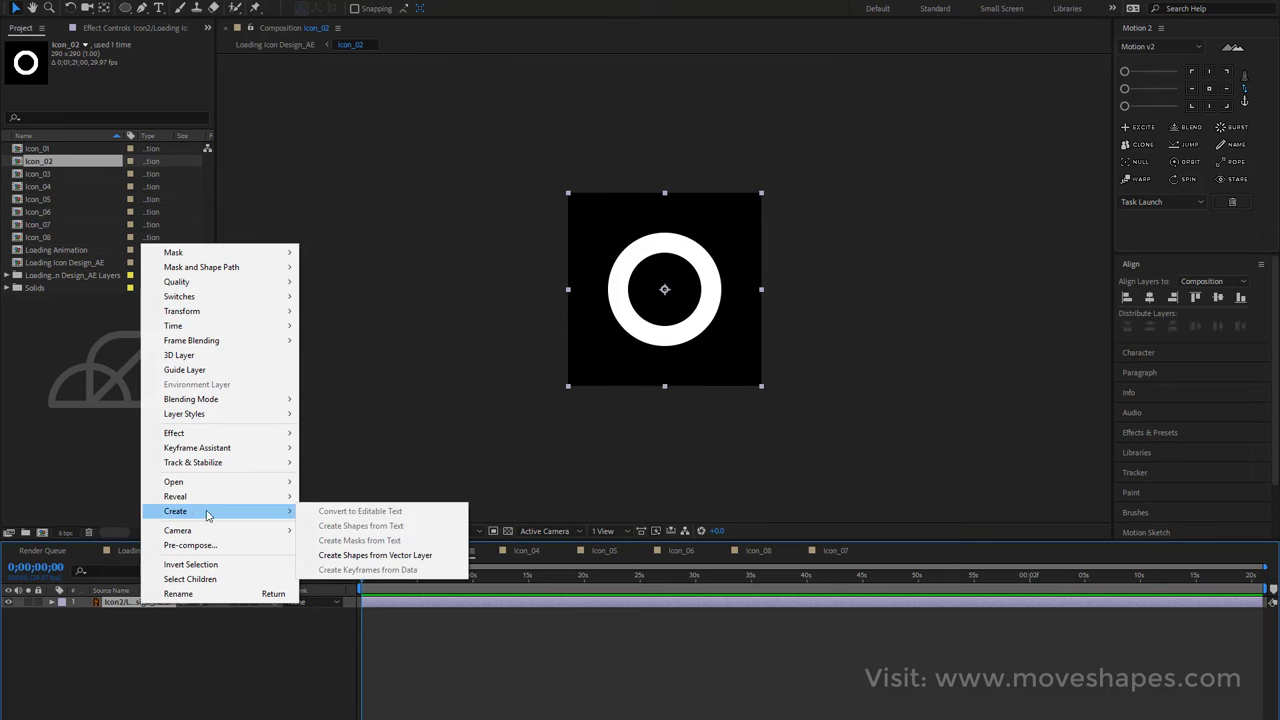
left_click(407, 556)
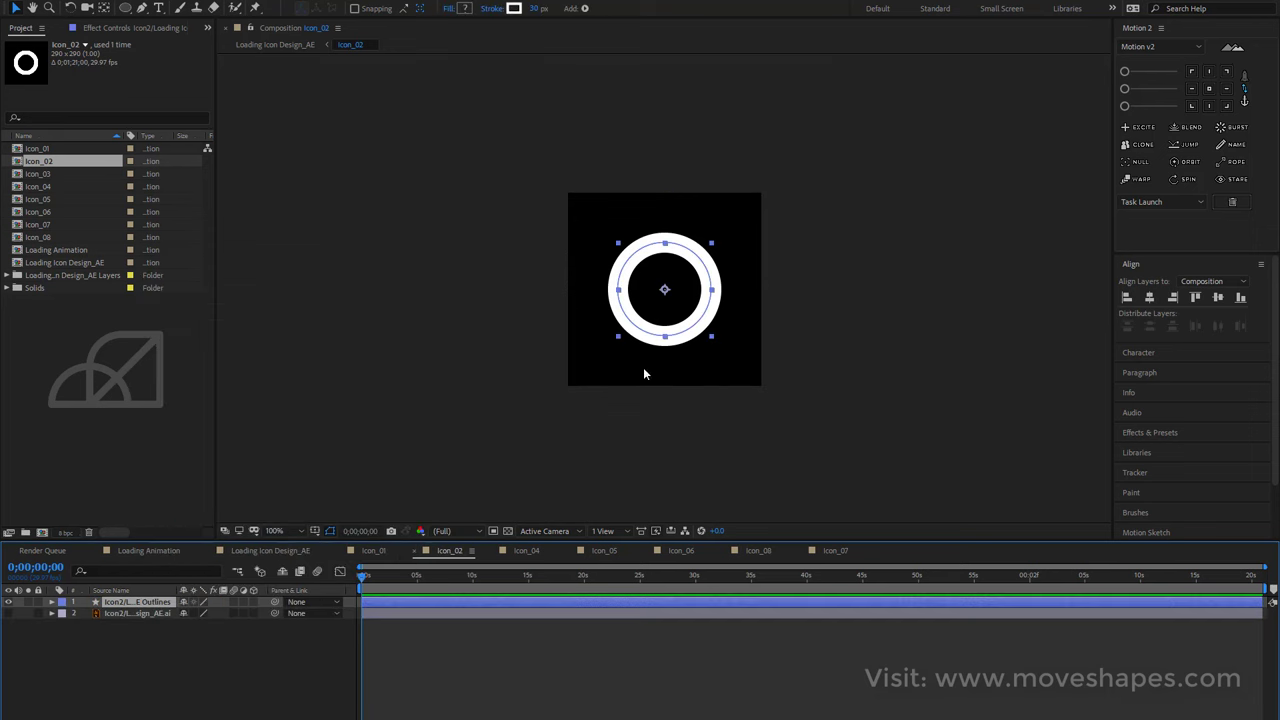
Toggle the original footage layer's visibility to compare it with the Outlines layer.
left_click(120, 628)
left_click(109, 614)
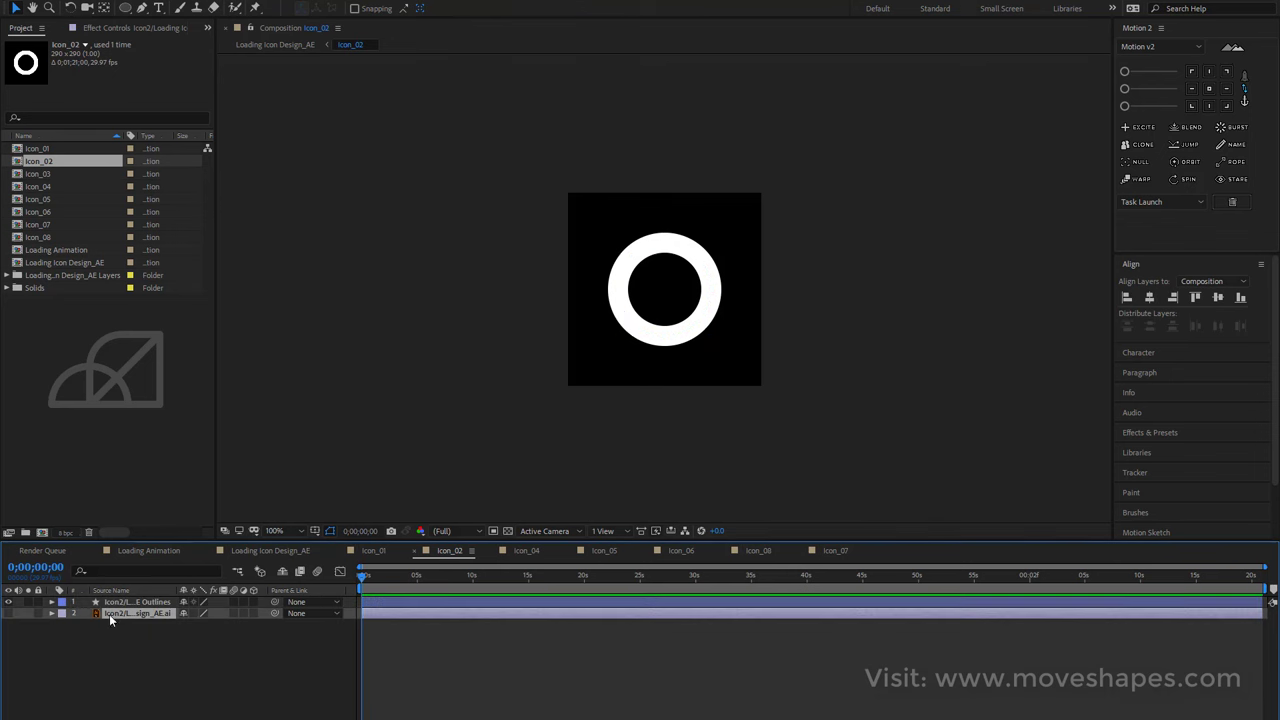
left_click(10, 612)
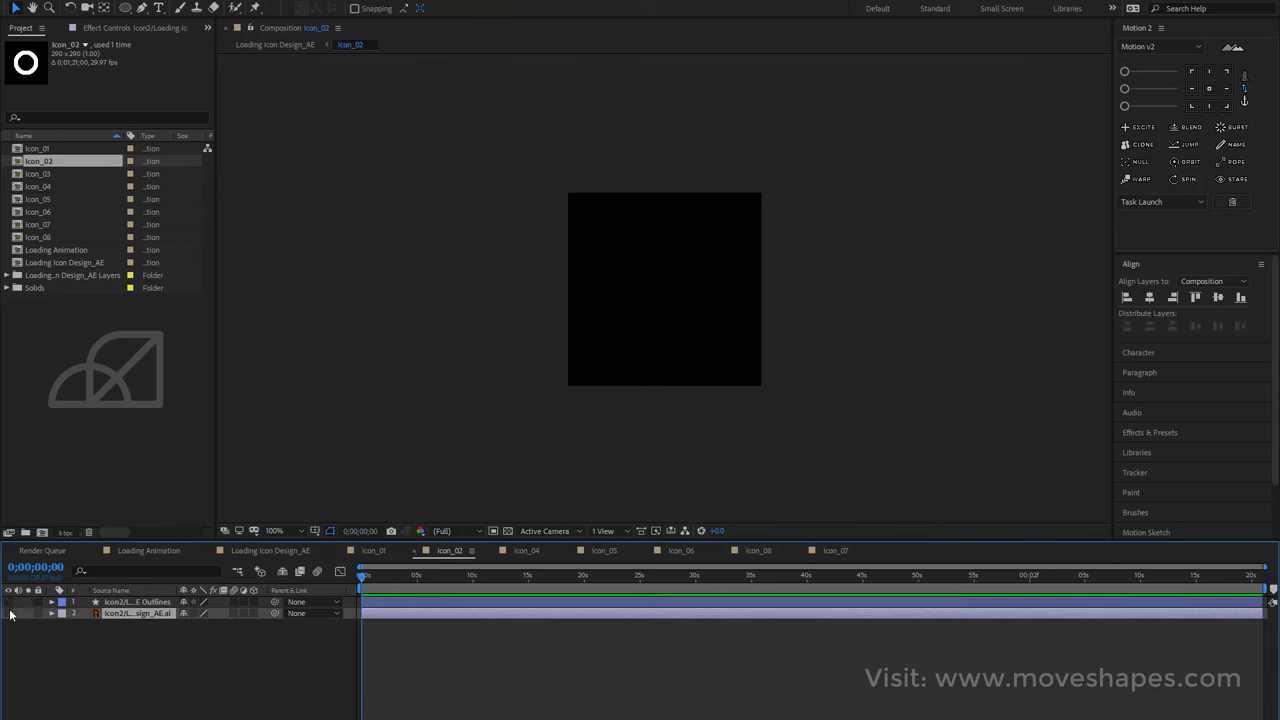
left_click(10, 613)
left_click(10, 613)
left_click(10, 612)
Widen the layer name column and switch it to show source names.
left_click(135, 602)
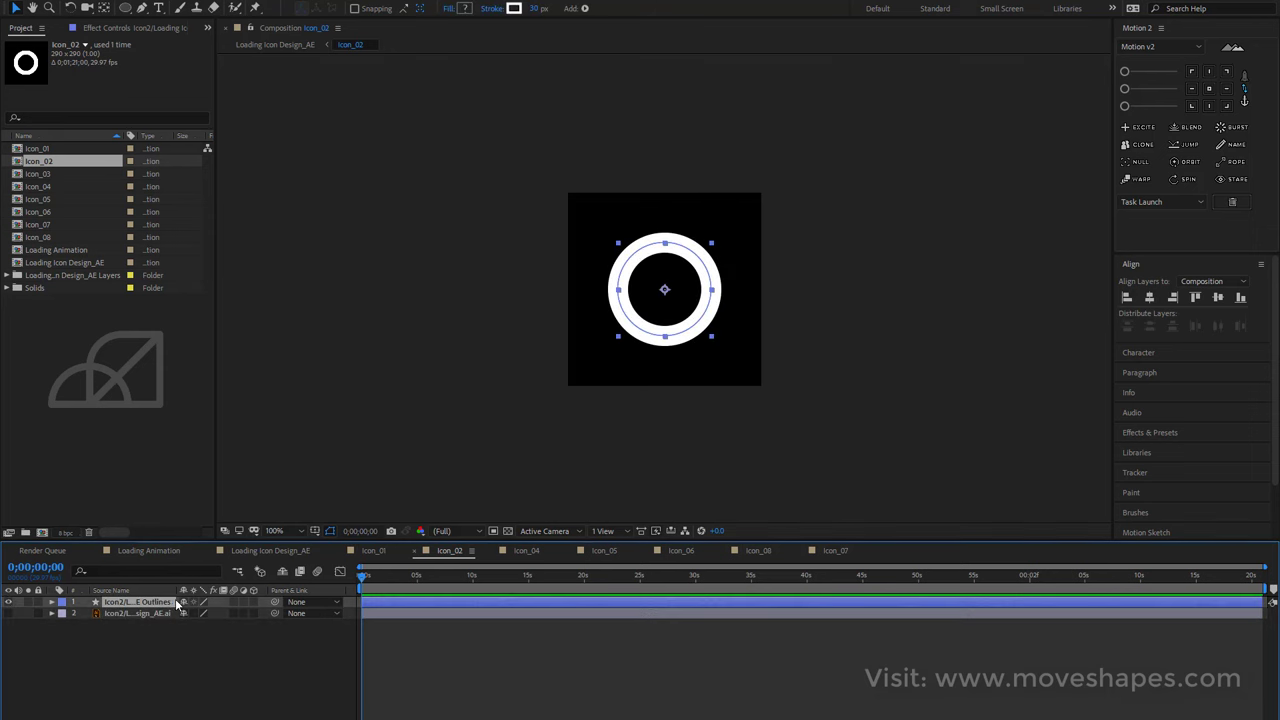
left_click_drag(180, 590, 204, 590)
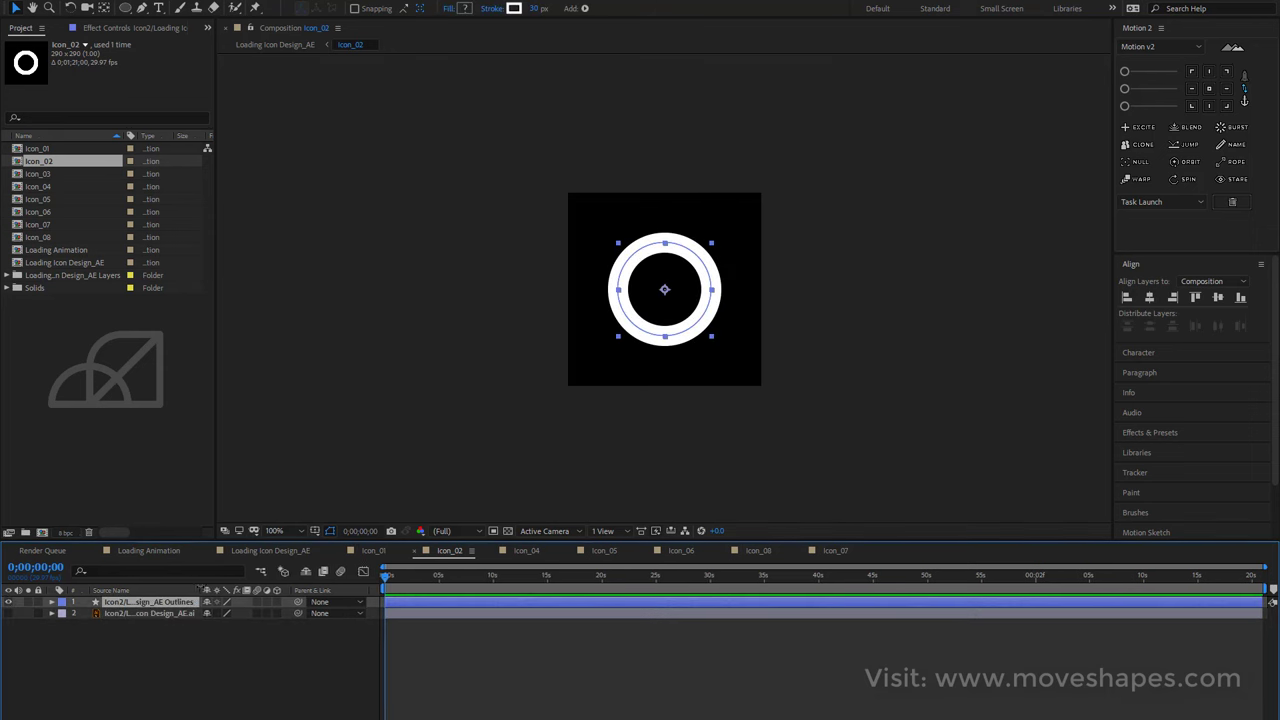
left_click_drag(370, 589, 389, 589)
left_click(165, 660)
left_click(140, 613)
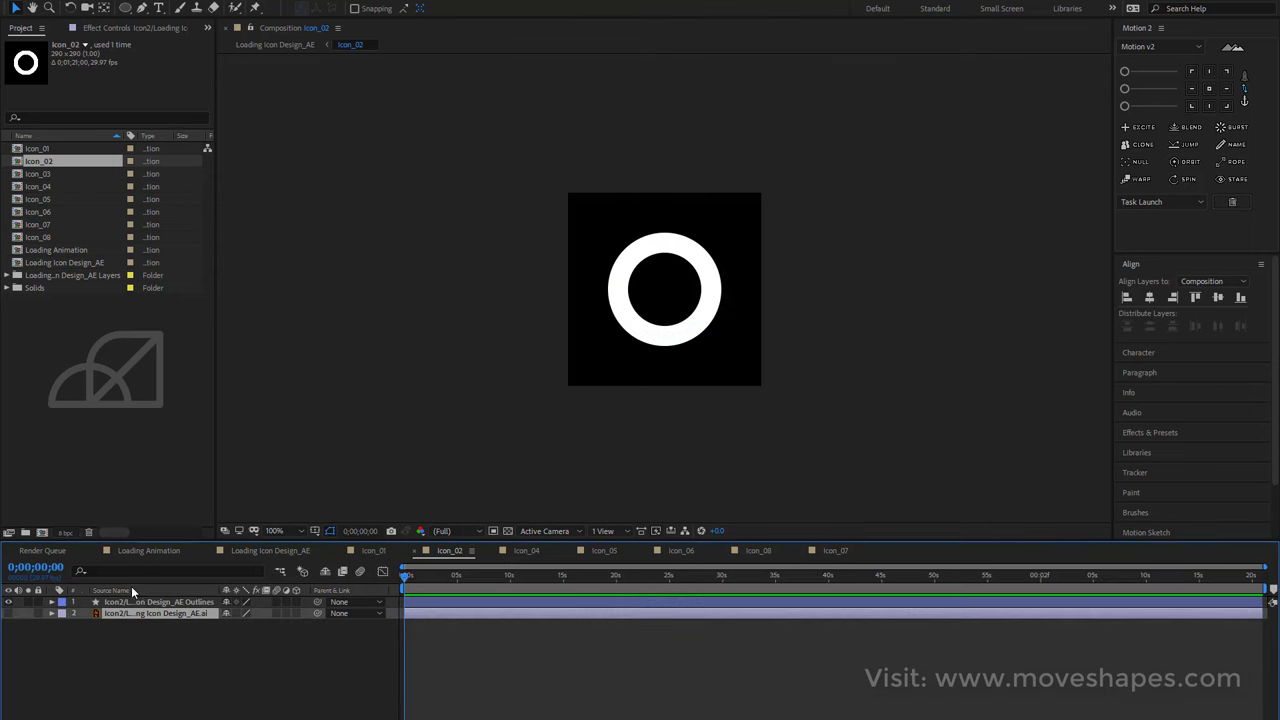
left_click(136, 590)
Twirl open the Outlines layer and add Trim Paths 1 to its contents.
left_click(148, 601)
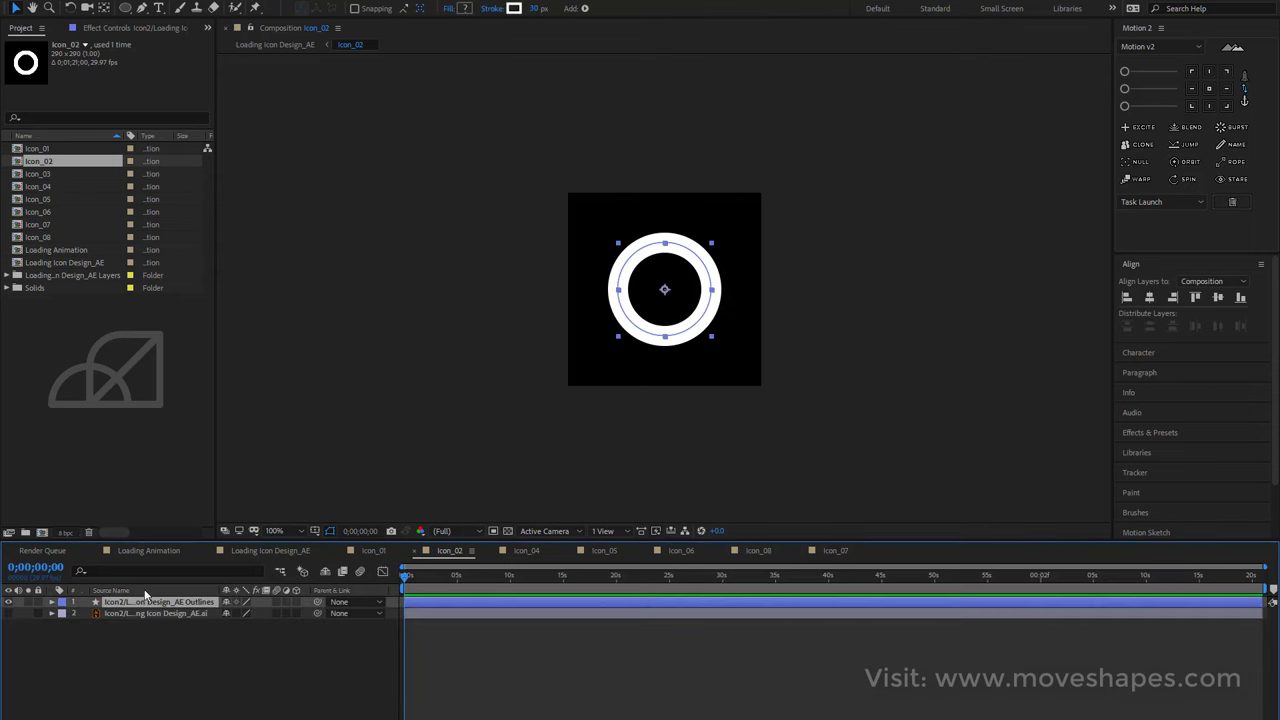
left_click(53, 602)
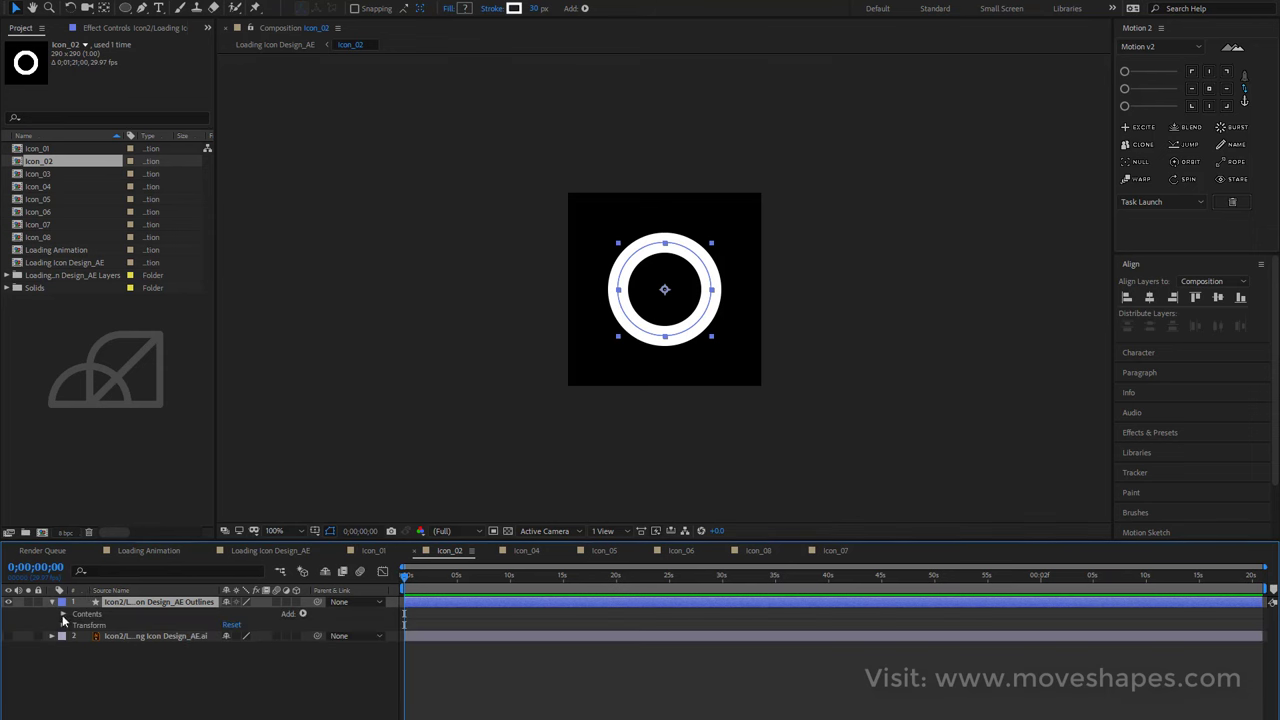
left_click(302, 613)
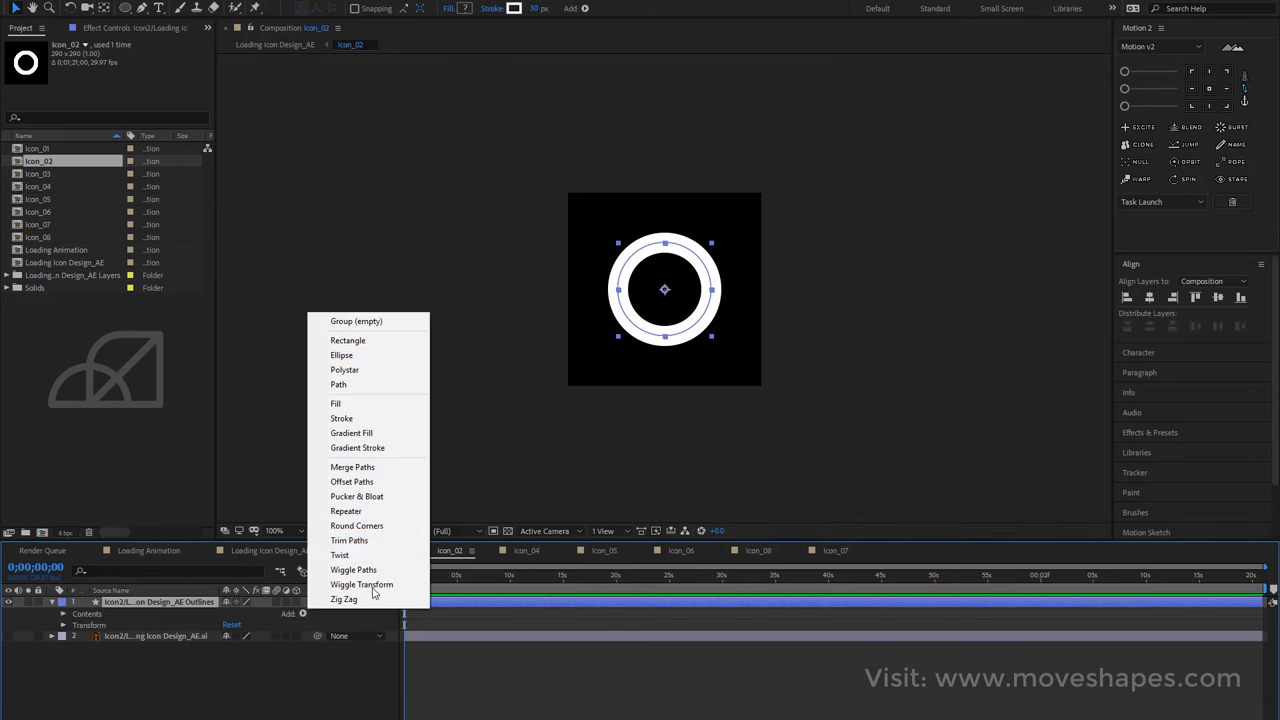
left_click(350, 540)
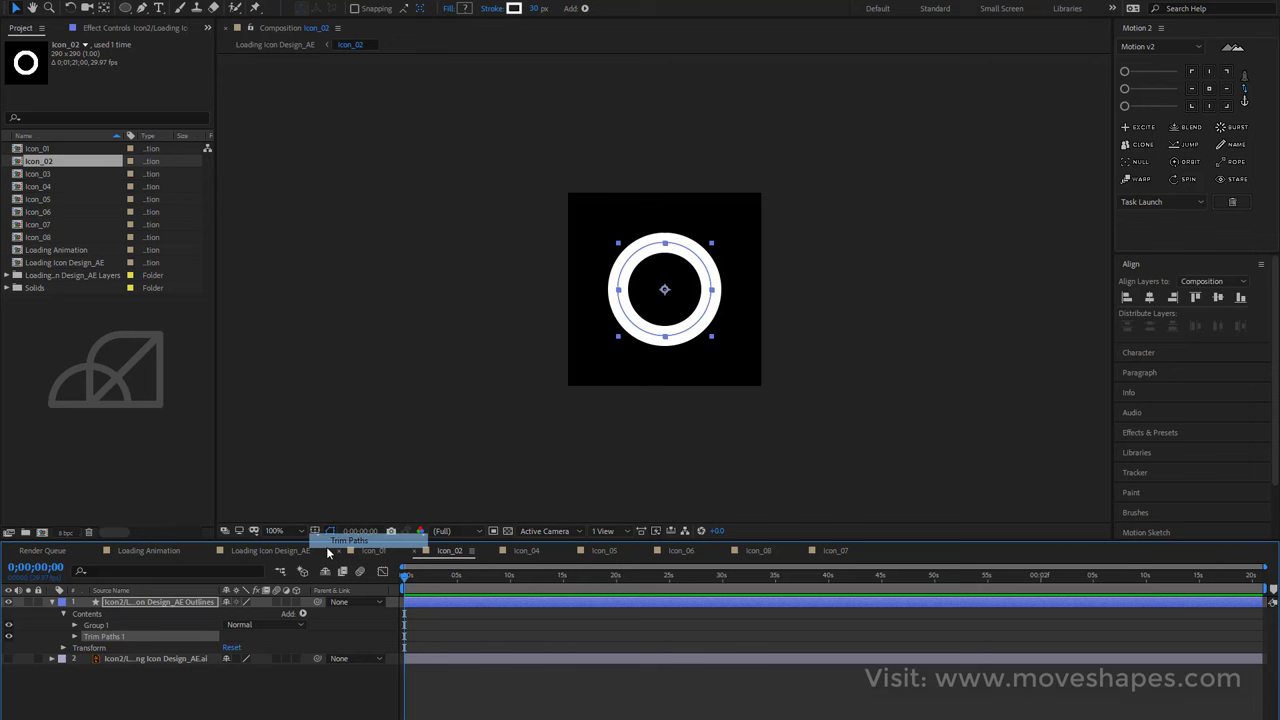
Reveal Trim Paths and enable keyframing on its End property.
left_click(75, 636)
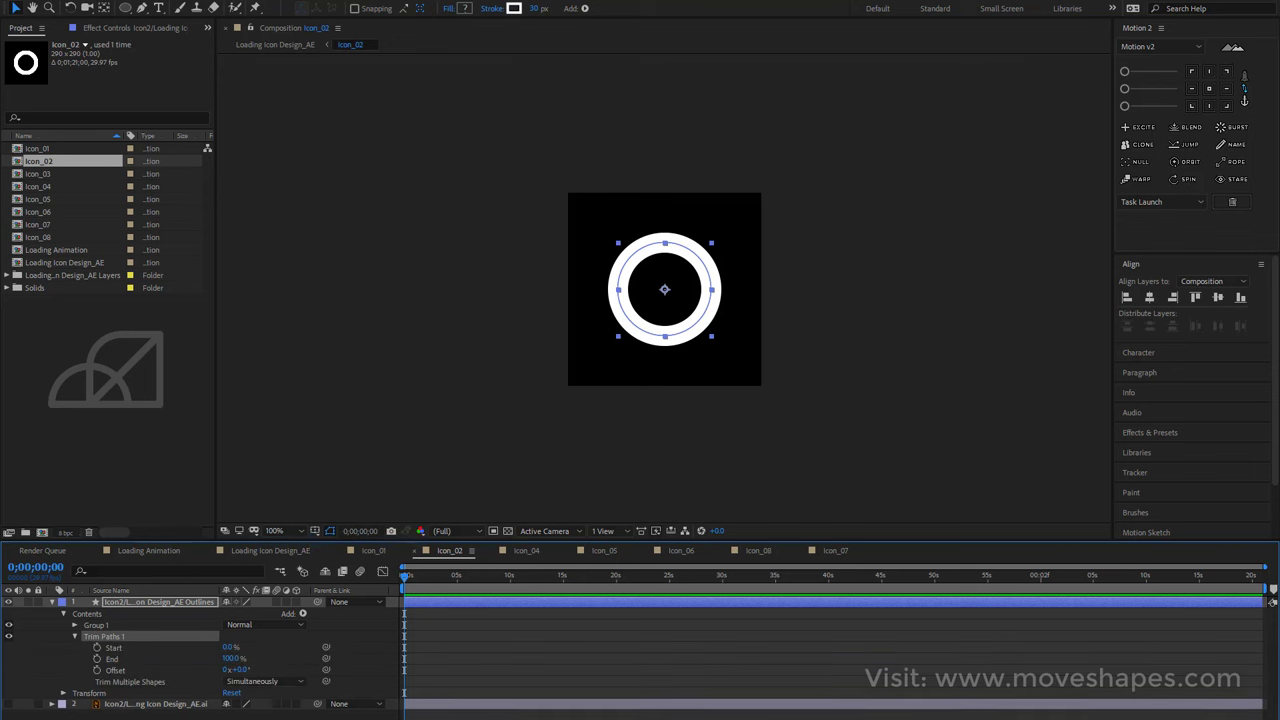
key("equal")
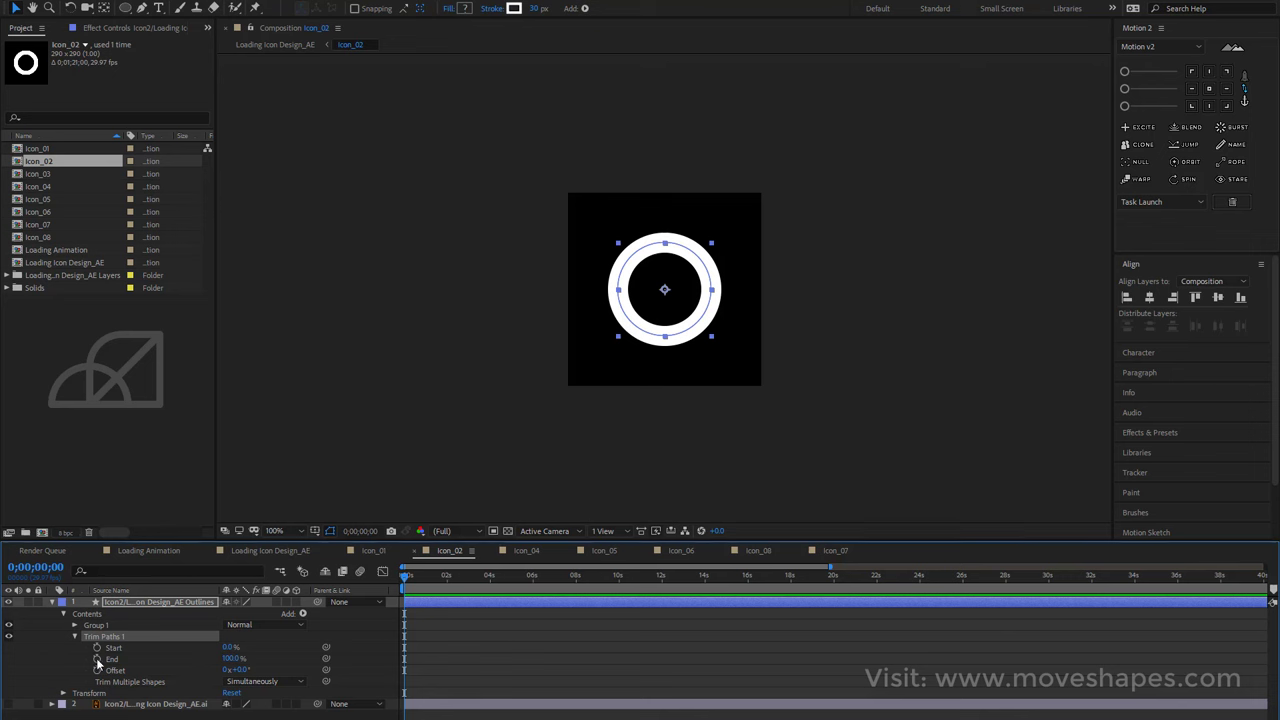
left_click(97, 659)
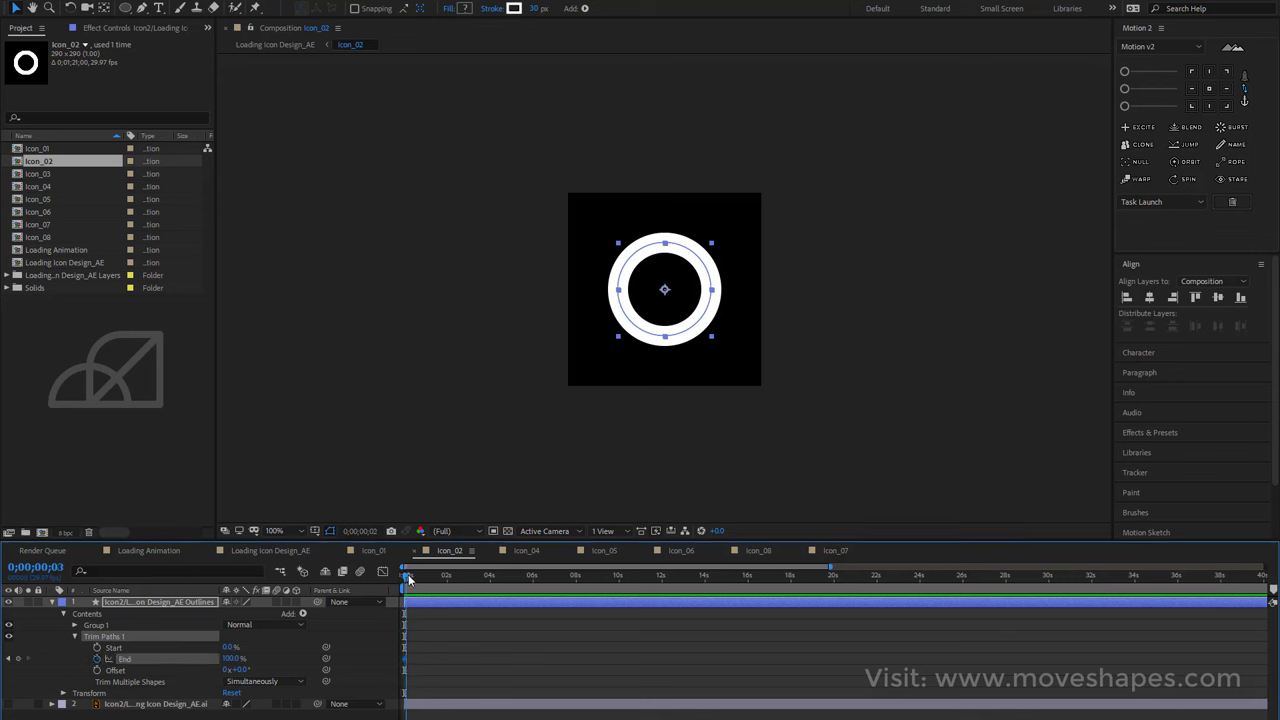
left_click_drag(406, 575, 449, 576)
key("equal")
key("equal")
left_click_drag(486, 576, 490, 577)
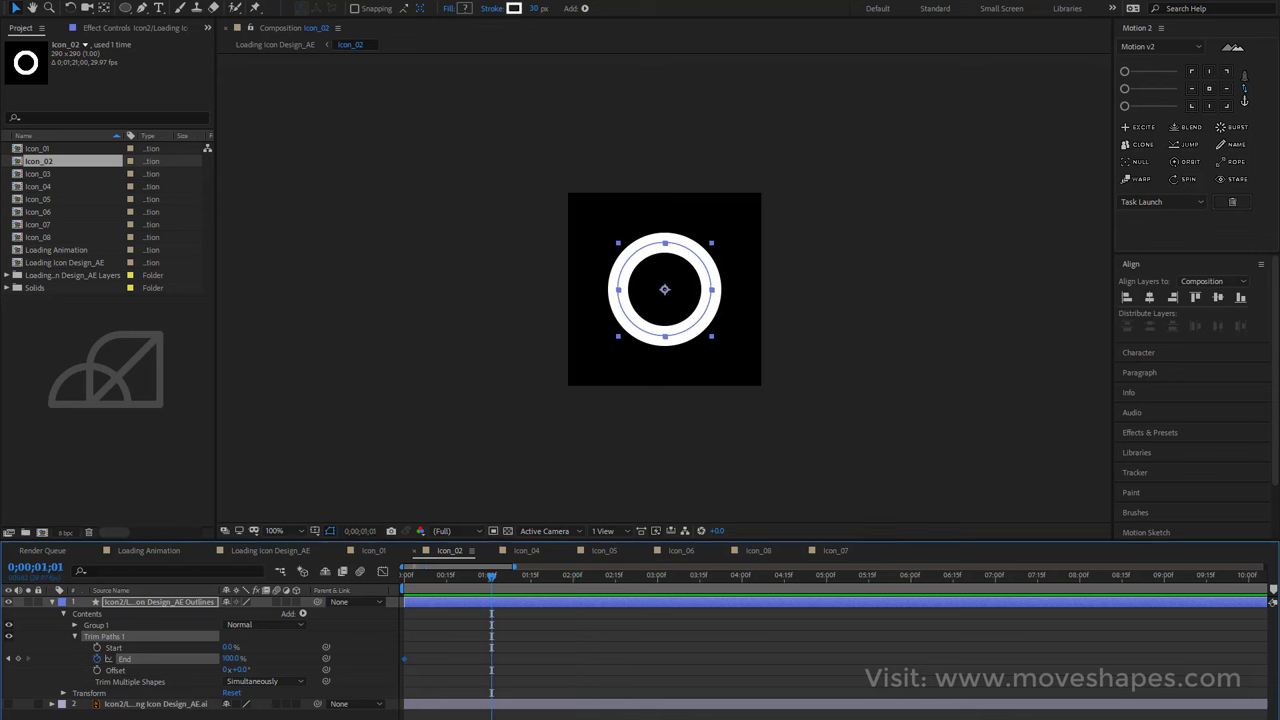
key("minus")
key("minus")
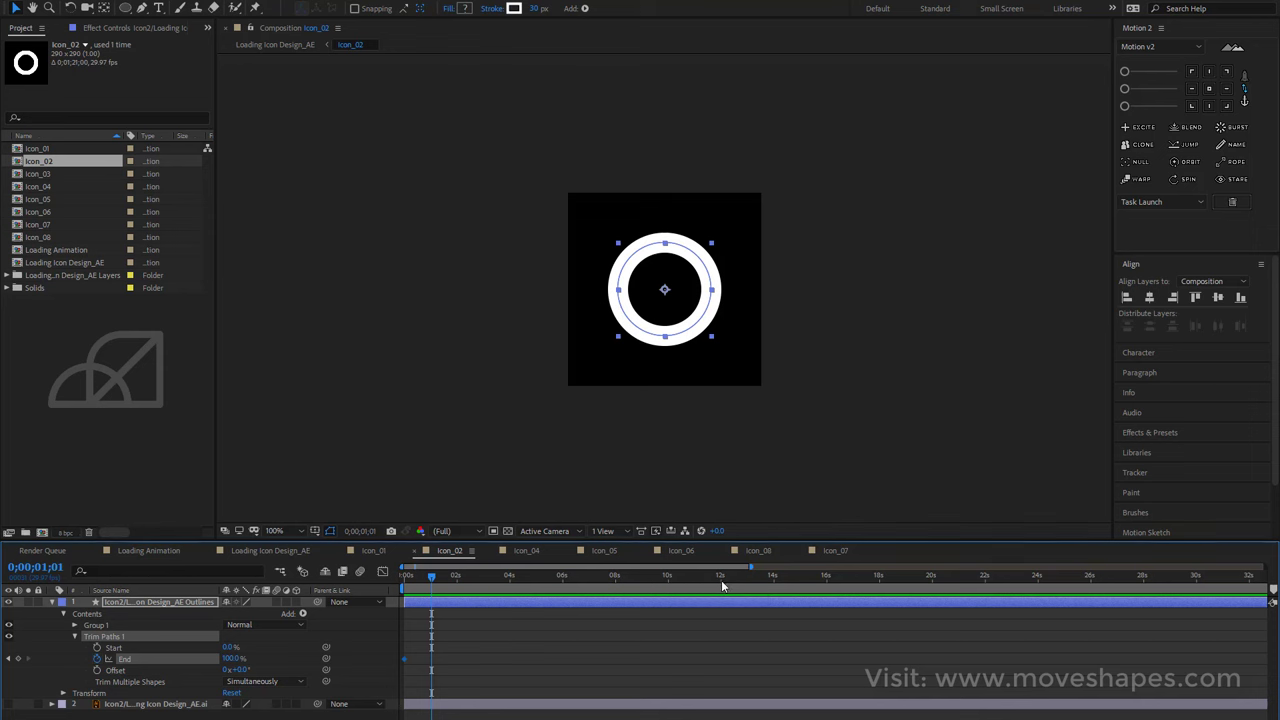
Trim the composition to a 12-second work area.
left_click(721, 579)
key("n")
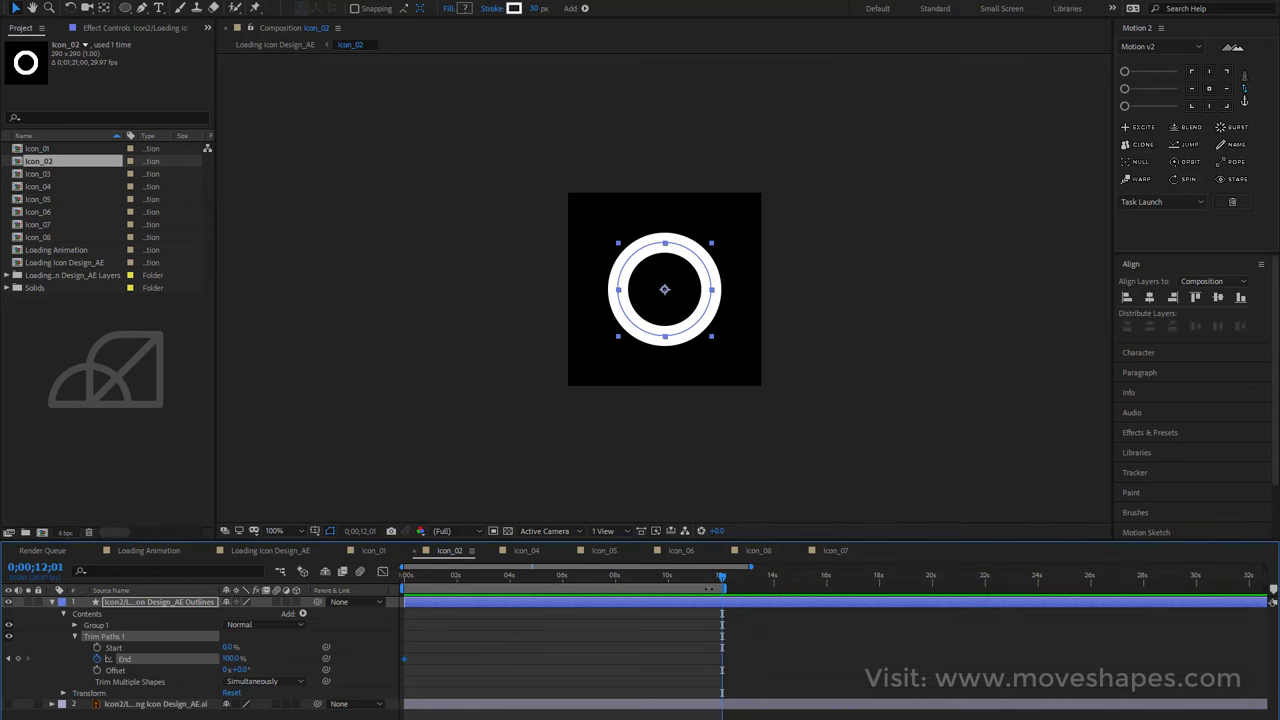
right_click(706, 586)
left_click(714, 621)
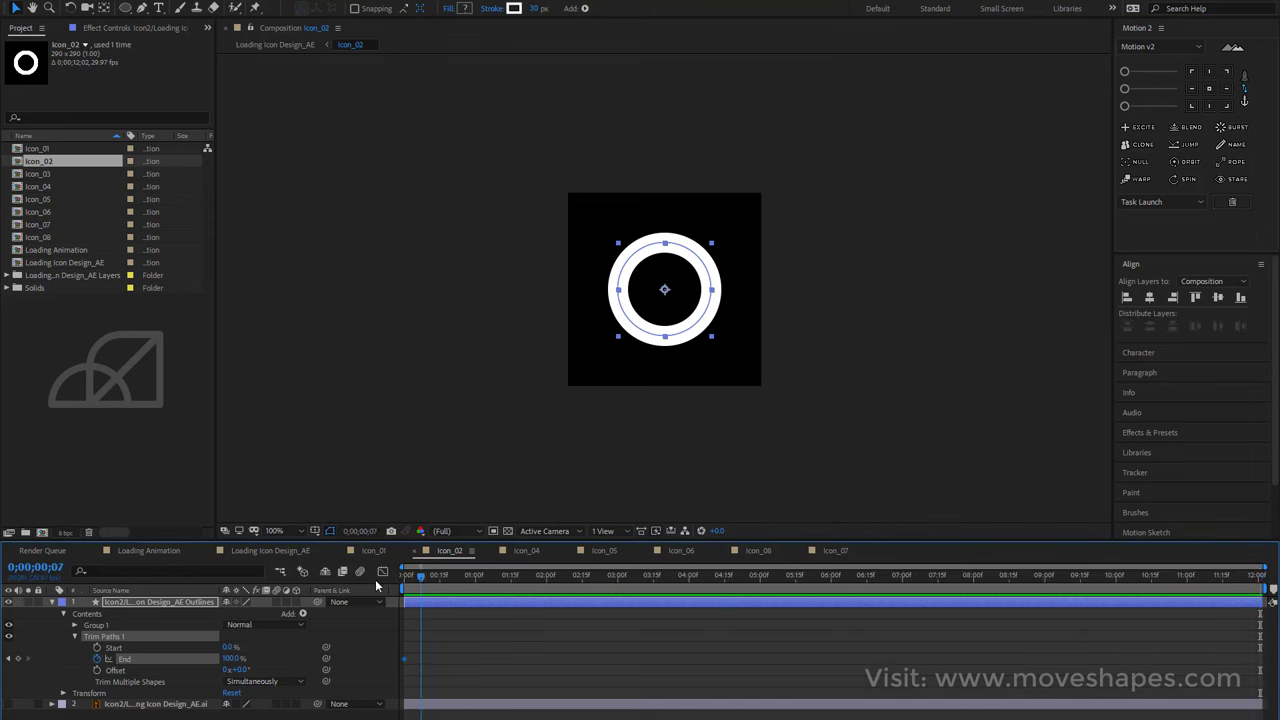
Set Trim Paths End to 0% at frame 0, animating to 100% at one second.
key("Home")
key("equal")
key("equal")
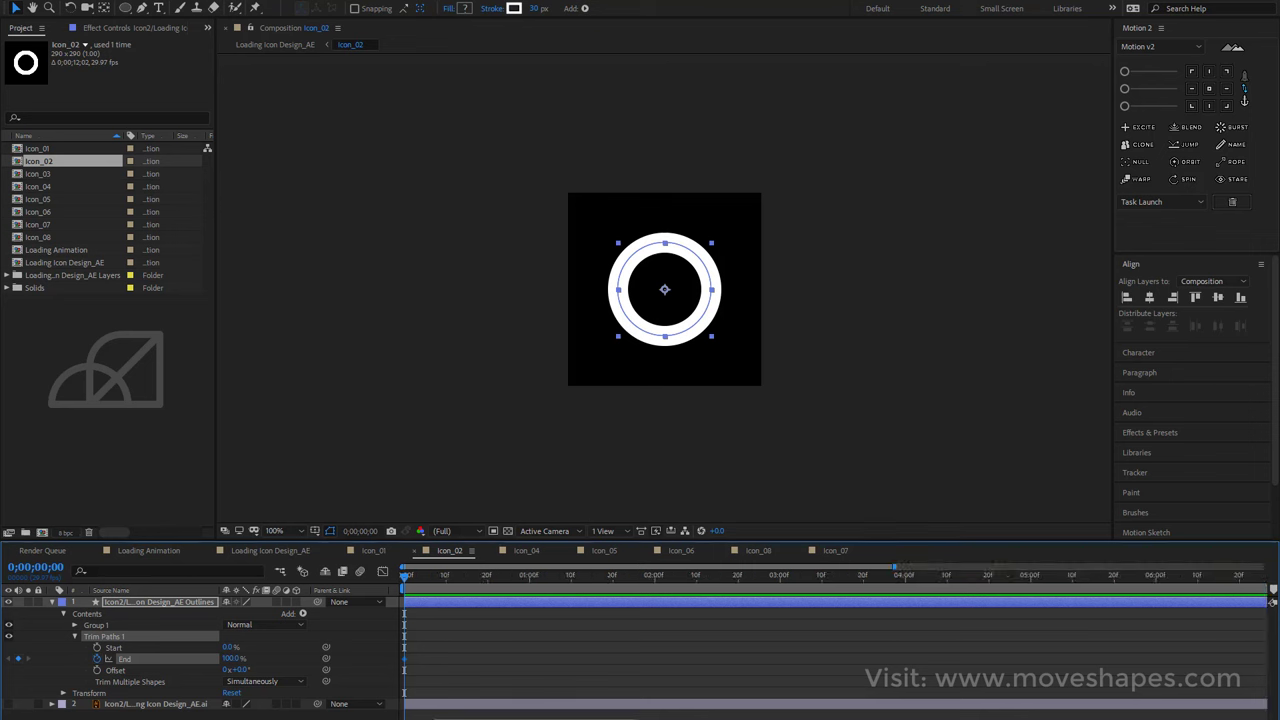
left_click_drag(407, 576, 530, 587)
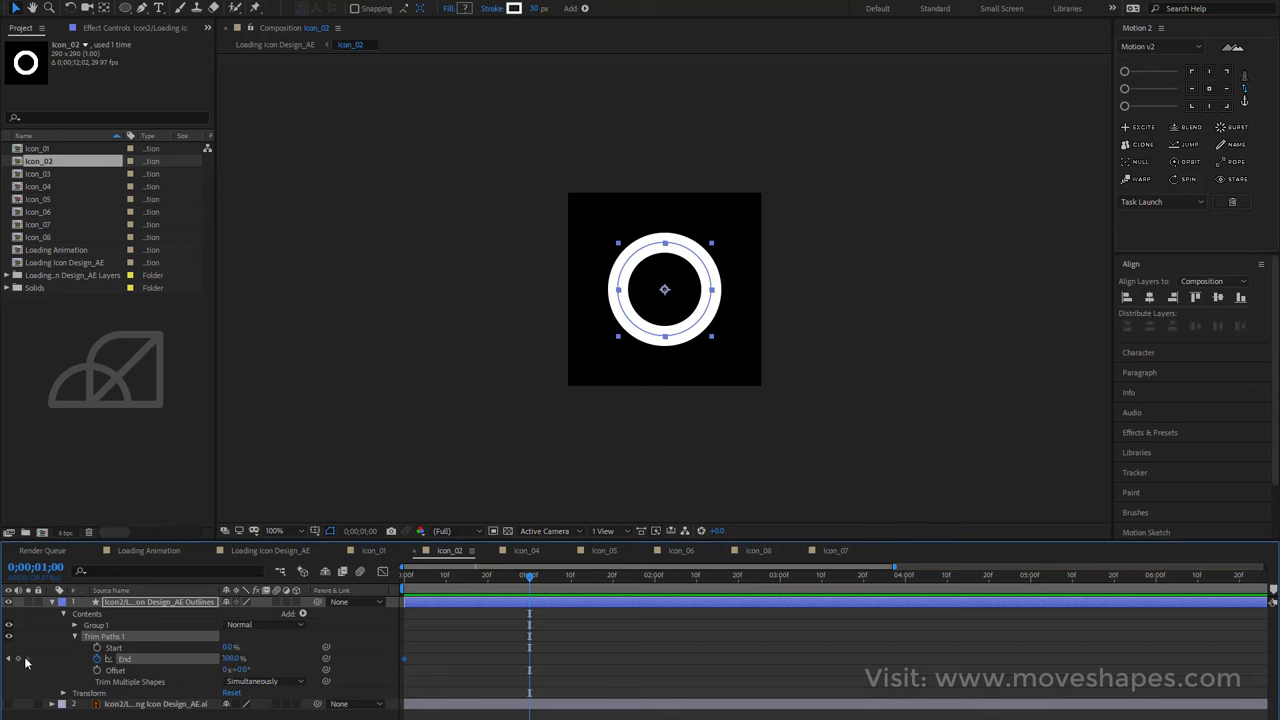
left_click_drag(482, 581, 389, 589)
left_click_drag(232, 658, 171, 666)
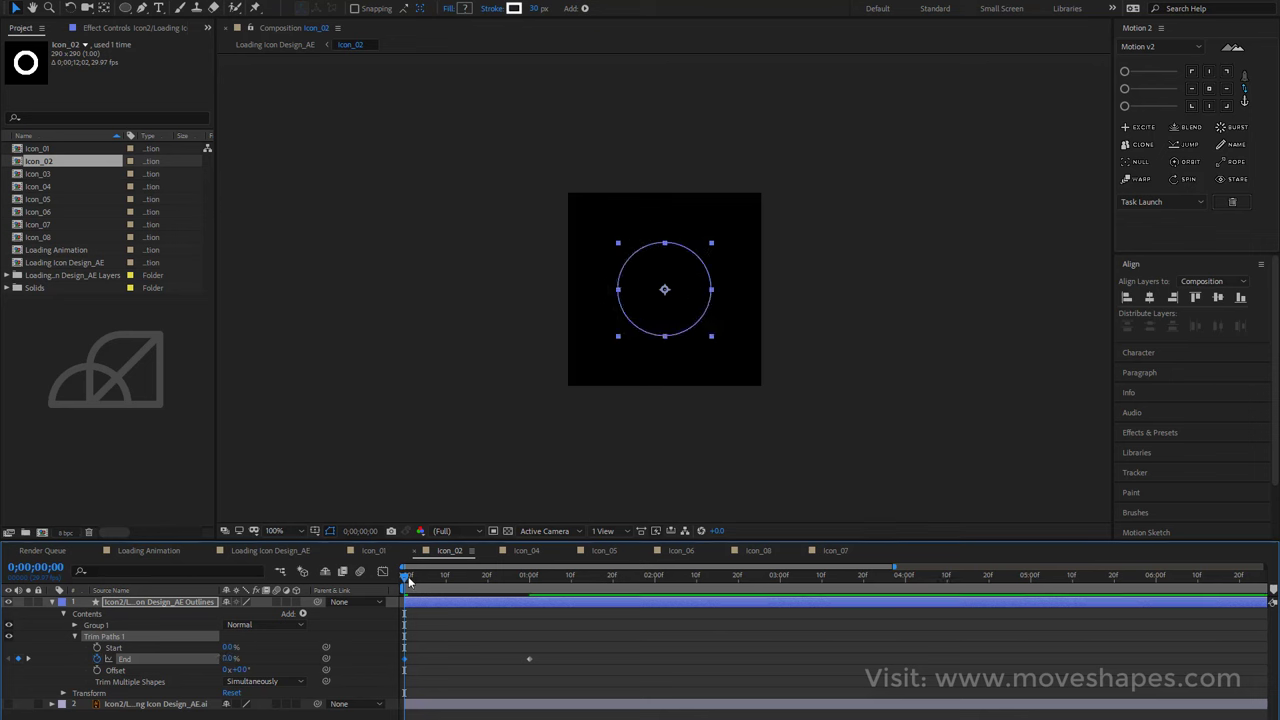
left_click_drag(405, 577, 510, 596)
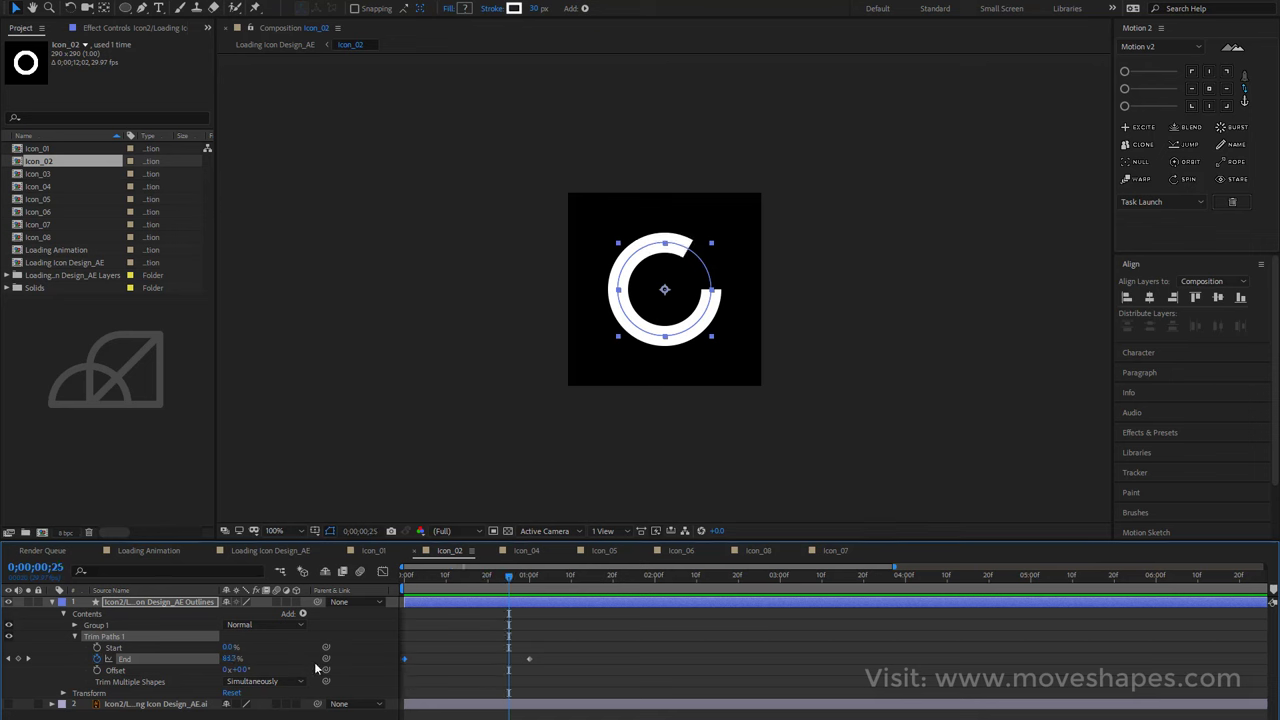
Set Group 1's Stroke 1 Line Cap to Round Cap and scrub to preview the arc.
left_click(74, 626)
left_click(86, 648)
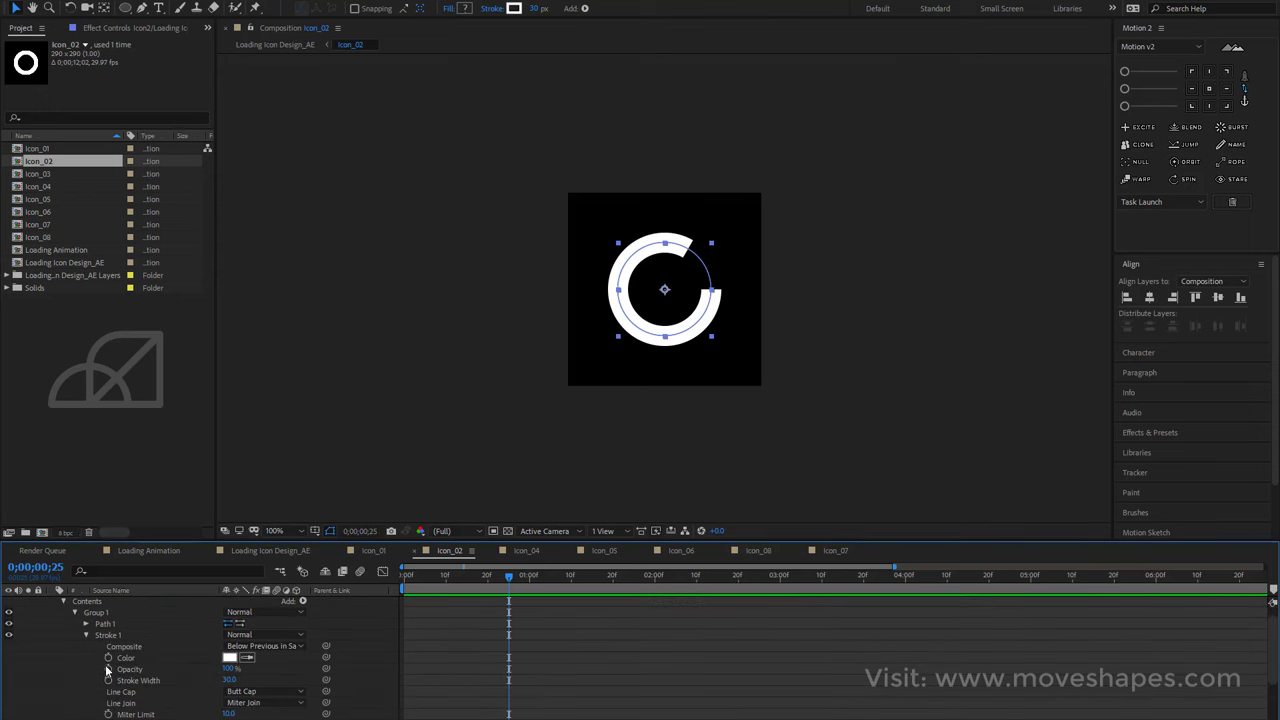
left_click(262, 691)
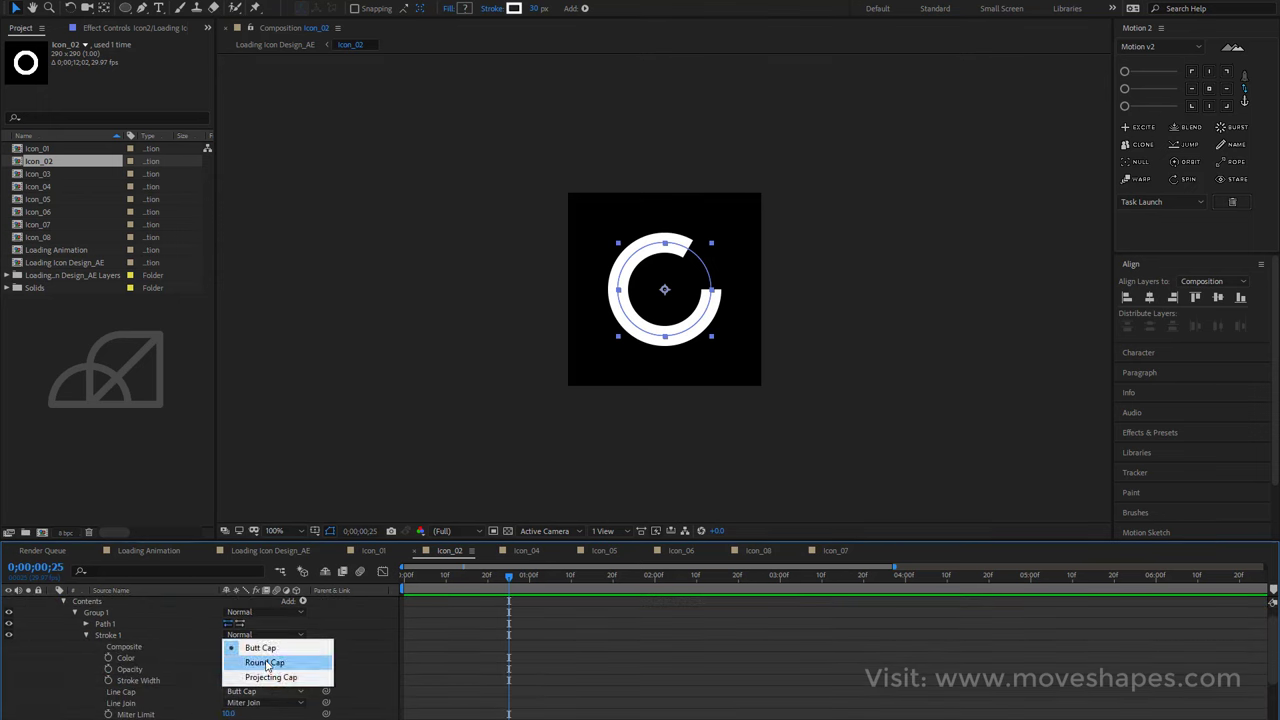
left_click(268, 664)
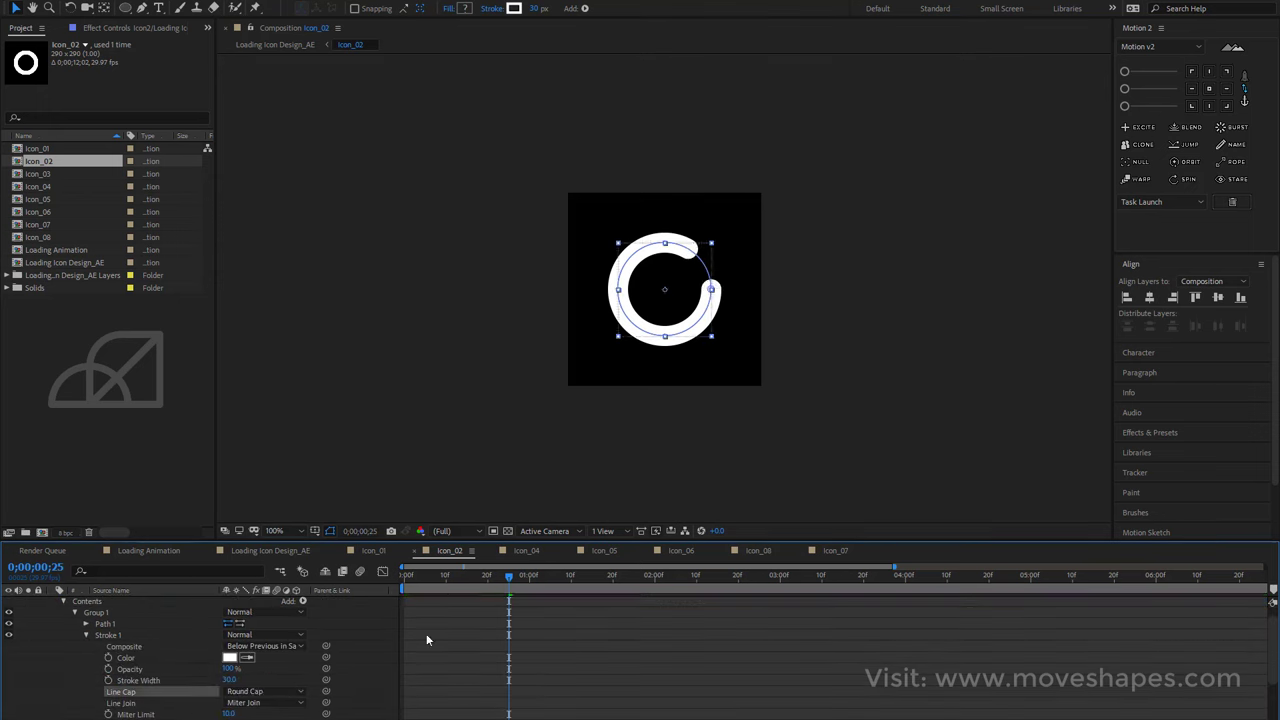
left_click(75, 612)
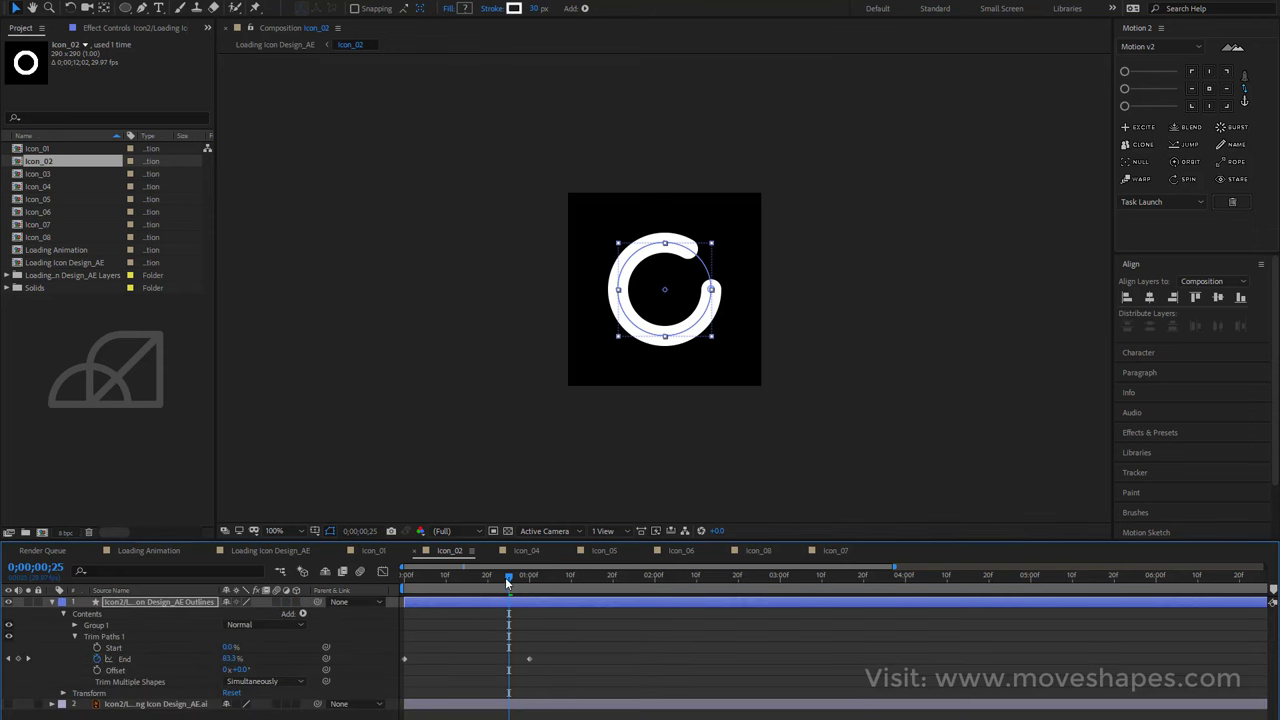
mouse_move(507, 583)
left_mouse_down()
mouse_move(523, 605)
mouse_move(474, 618)
mouse_move(495, 620)
left_mouse_up()
Keyframe the ring's Trim Paths Start so it reaches 100% at two seconds.
left_click(97, 648)
left_click_drag(515, 576, 658, 578)
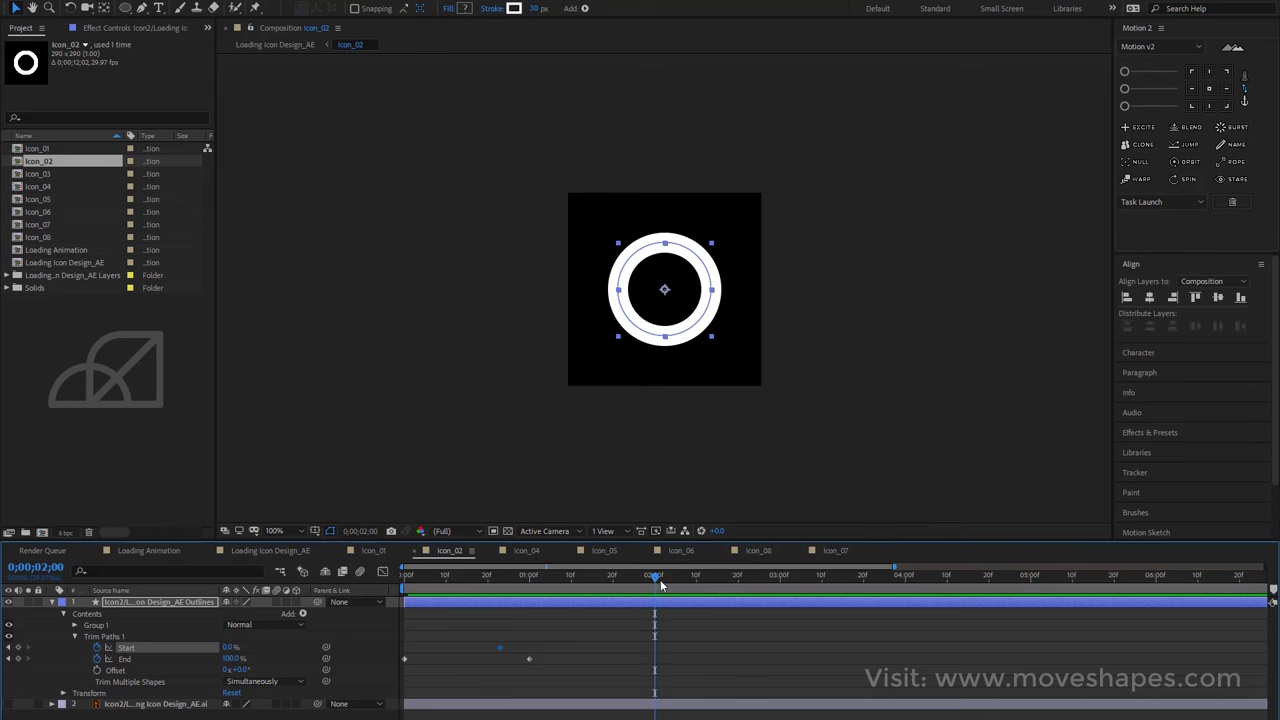
left_click_drag(231, 647, 563, 660)
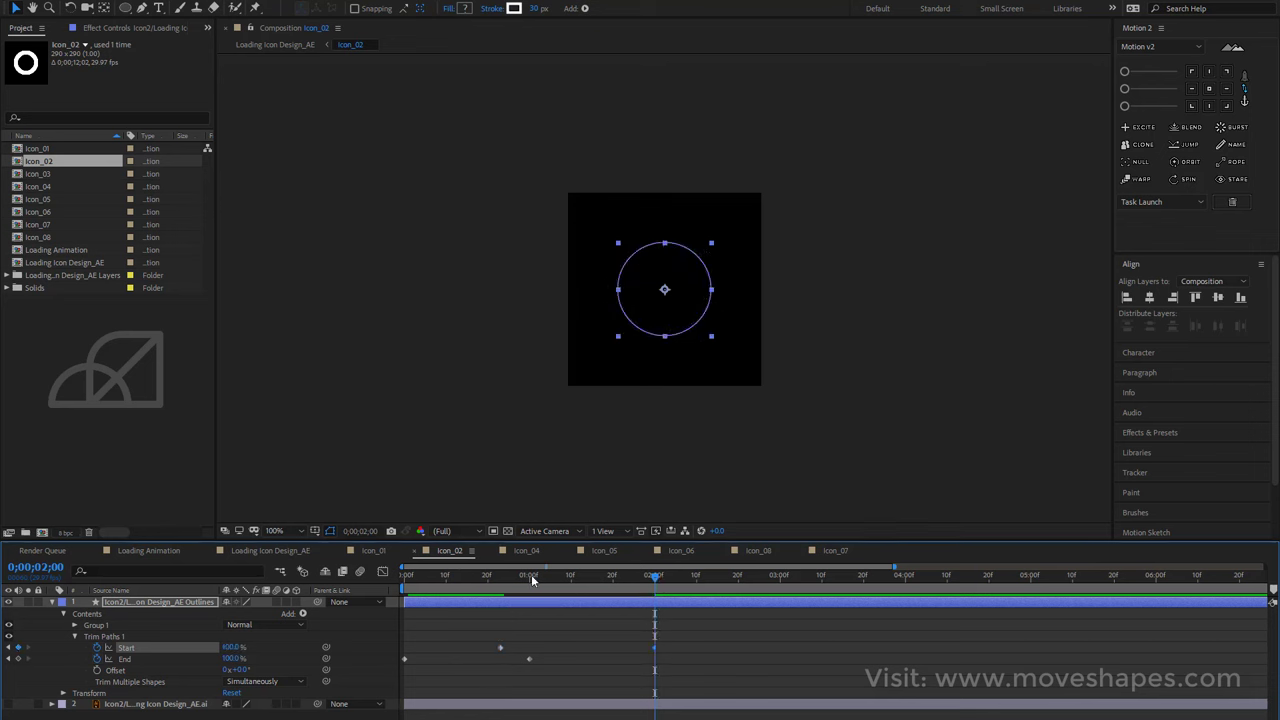
mouse_move(532, 580)
left_mouse_down()
mouse_move(524, 622)
mouse_move(655, 627)
left_mouse_up()
Preview the ring drawing on and then unwinding.
left_click(676, 645)
key("space")
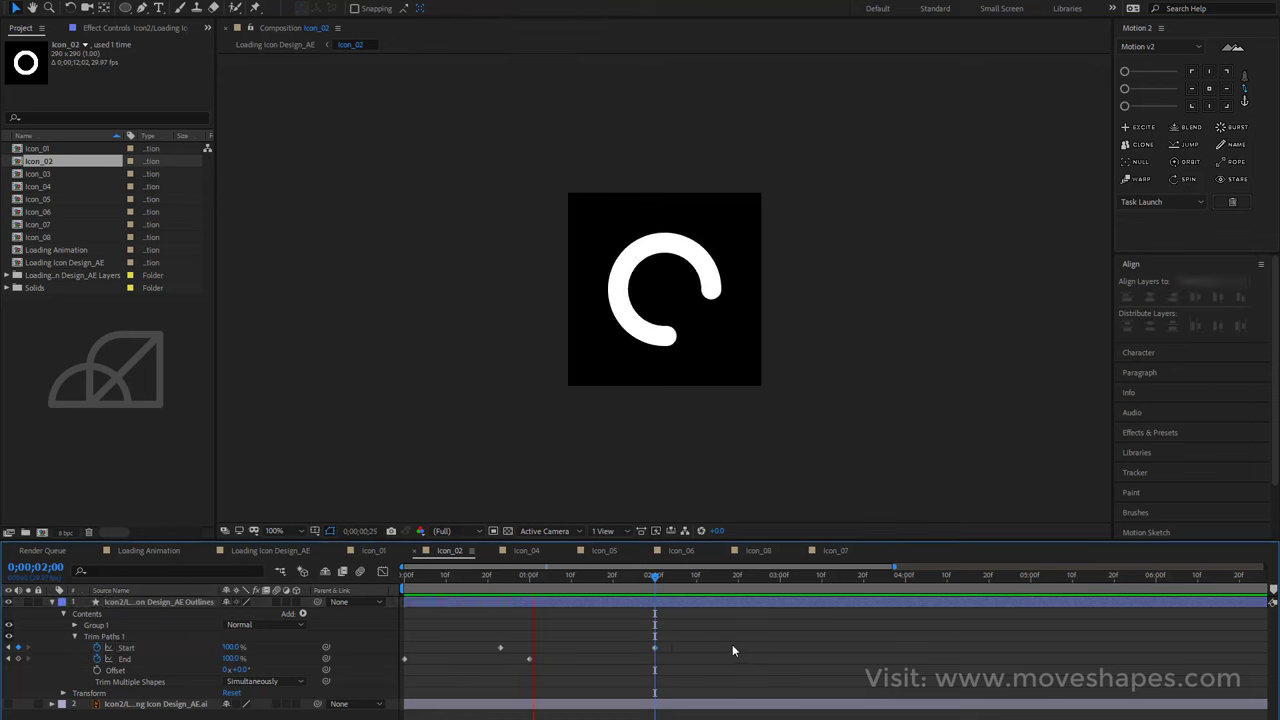
left_click(625, 576)
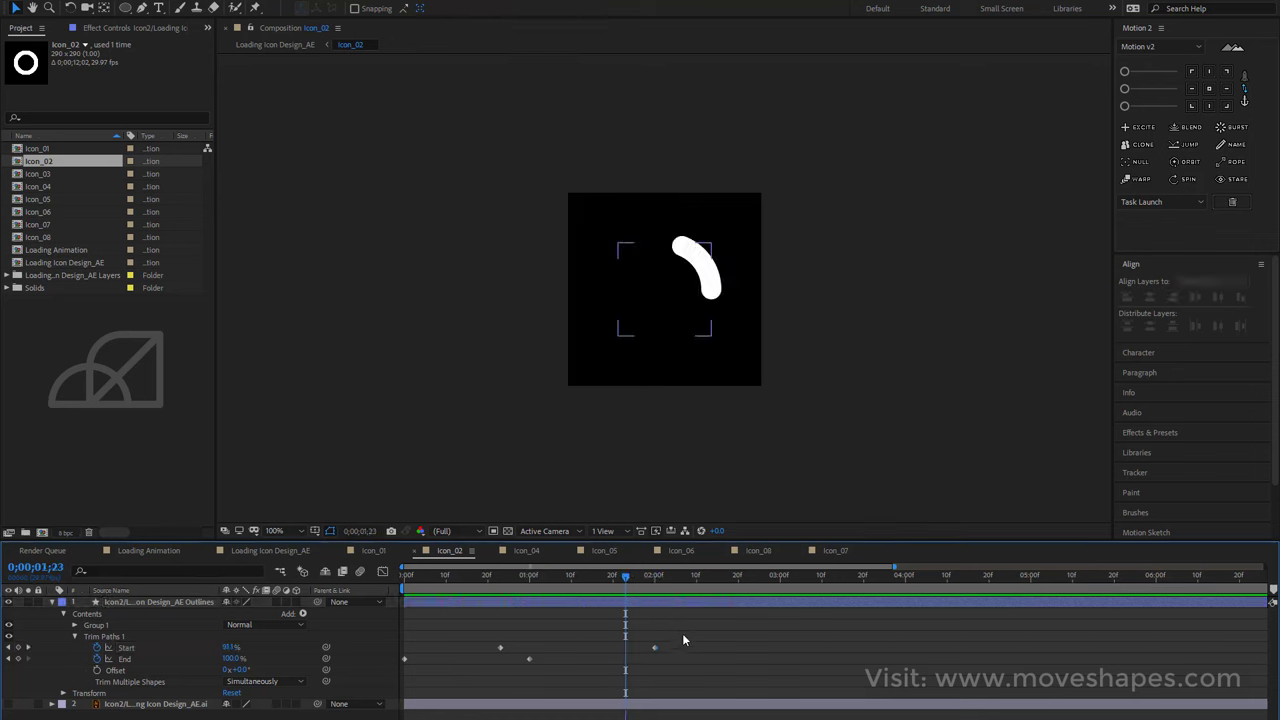
Apply Easy Ease to all Trim Paths keyframes and preview the eased animation.
left_click_drag(683, 638, 402, 670)
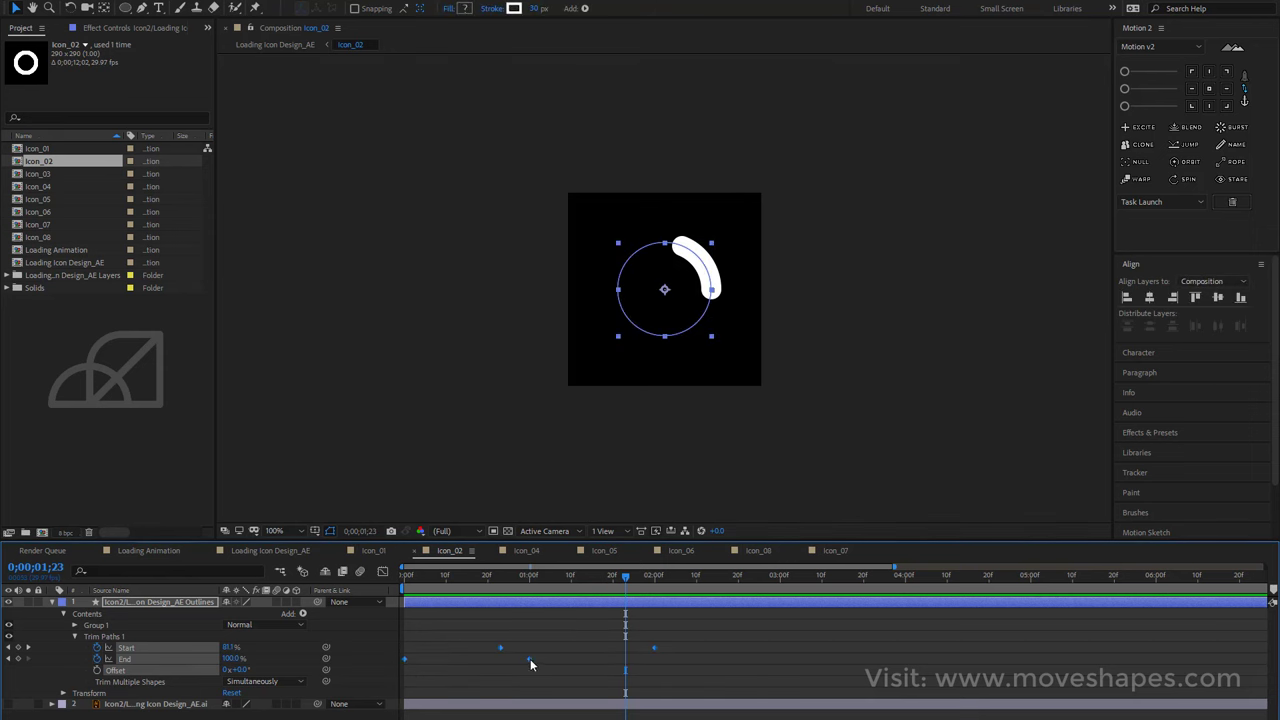
right_click(531, 665)
mouse_move(562, 651)
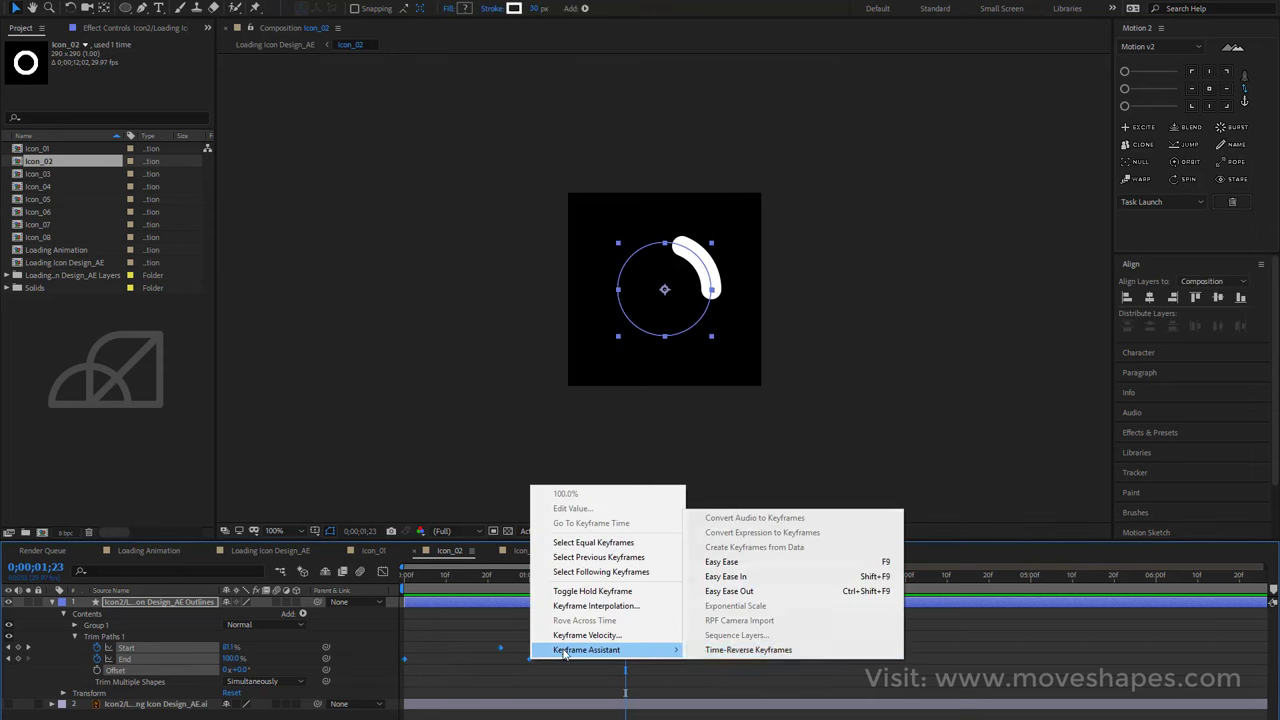
left_click(881, 566)
left_click(735, 638)
key("space")
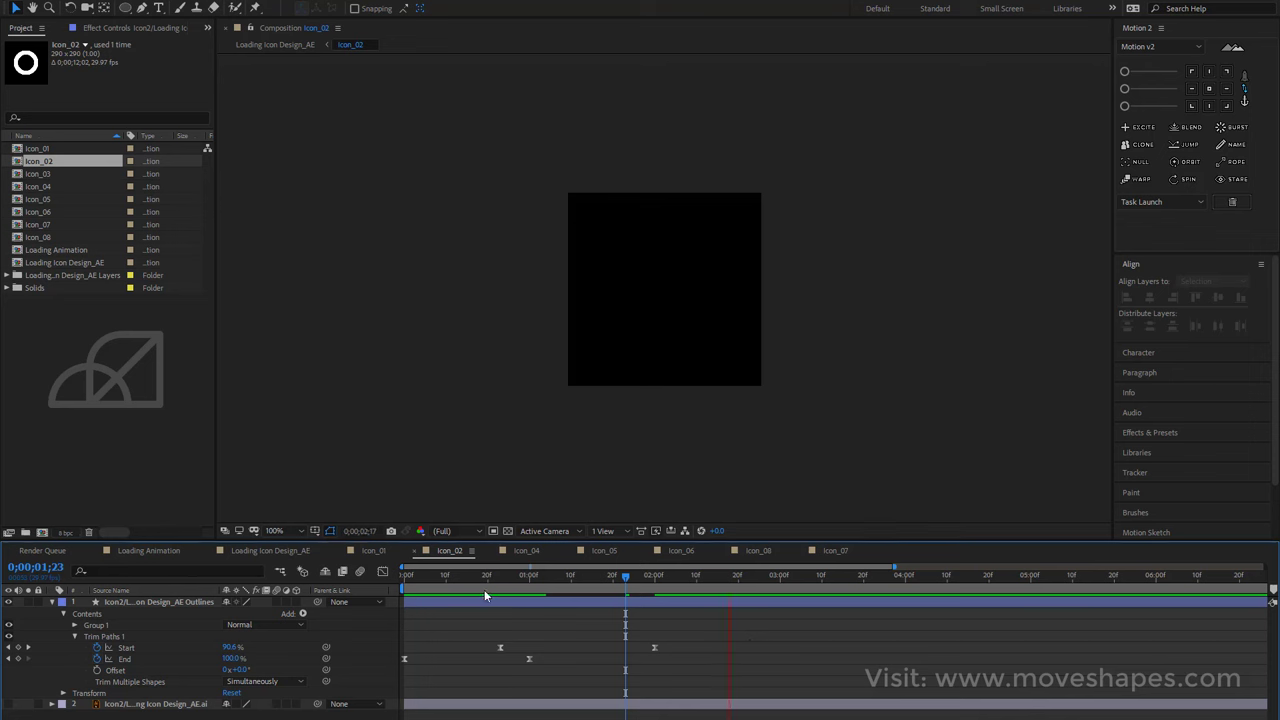
left_click(421, 602)
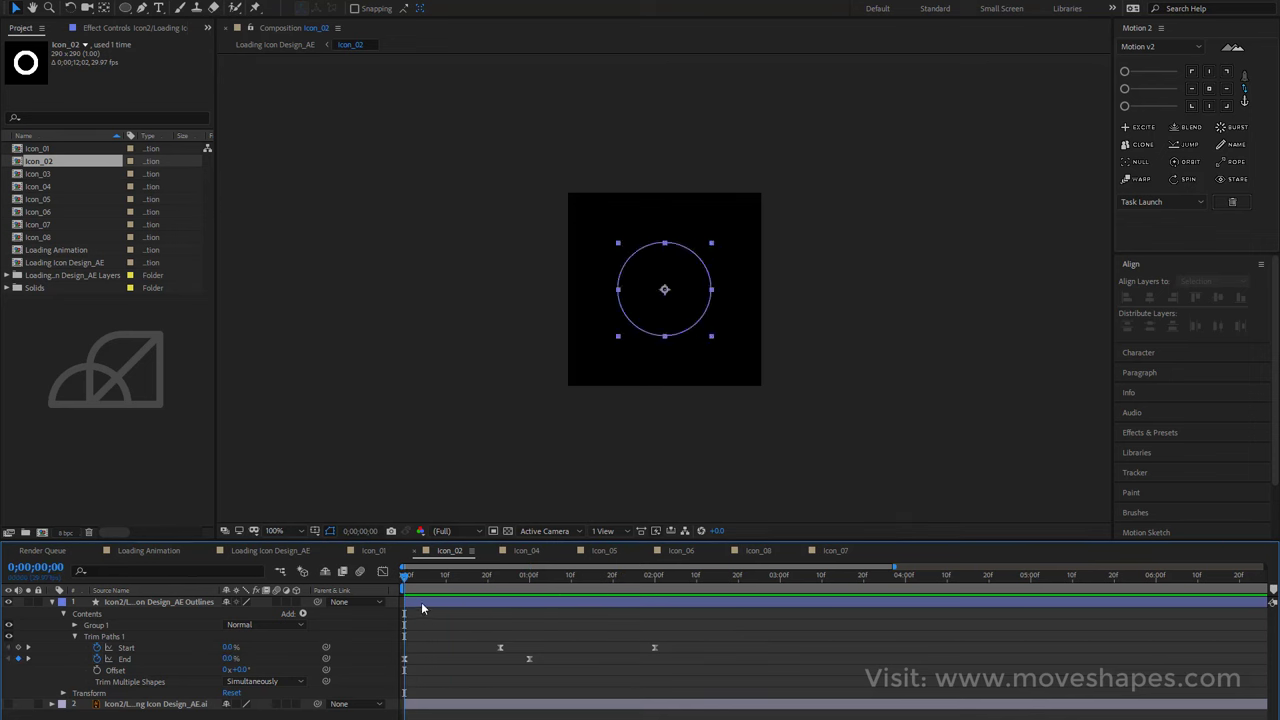
Select the Outlines ring layer, collapse and reopen its properties, and show Rotation.
left_click(421, 606)
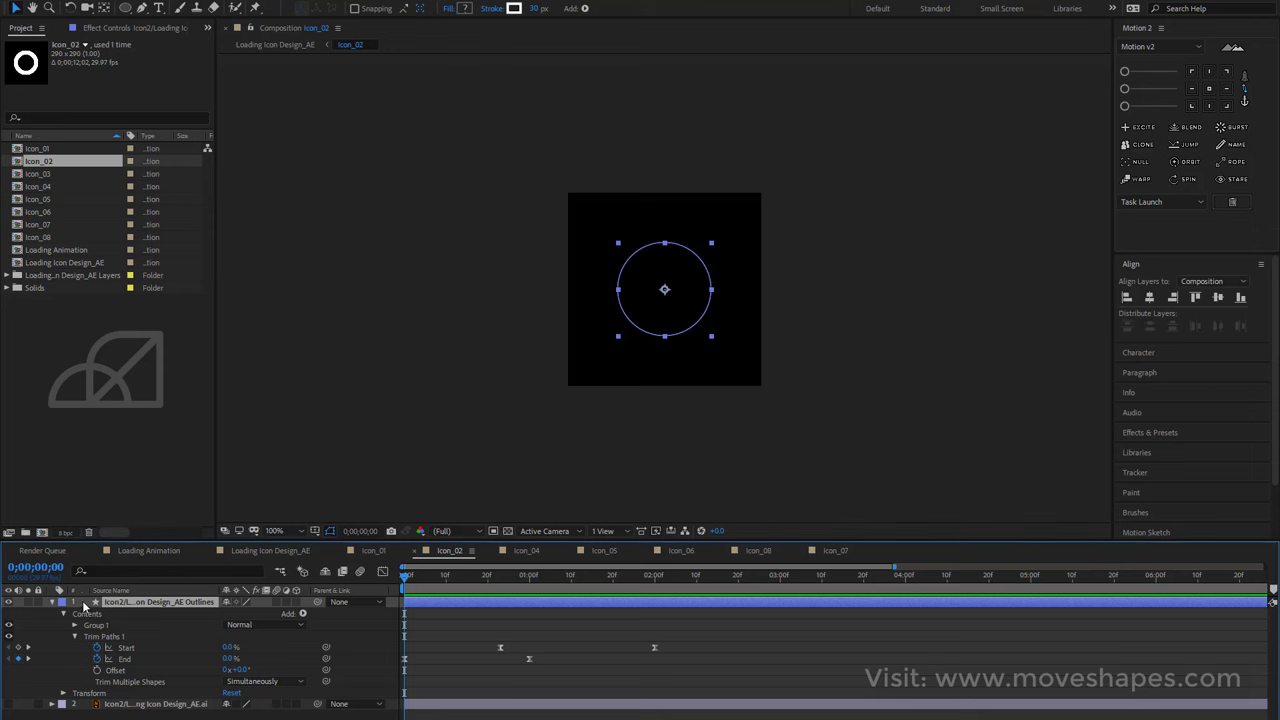
left_click(53, 602)
left_click(53, 603)
key("r")
left_click(53, 603)
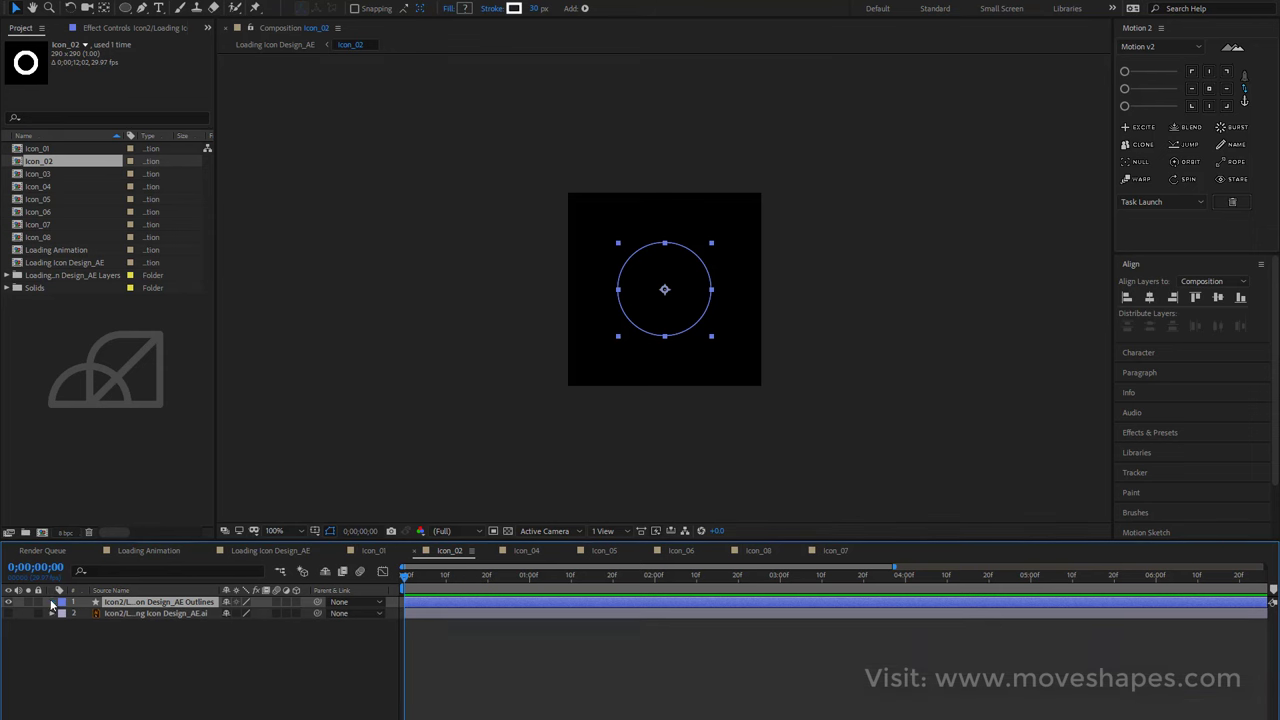
Start a Rotation keyframe on the ring layer and show only its animated properties.
left_click(53, 603)
left_click(75, 636)
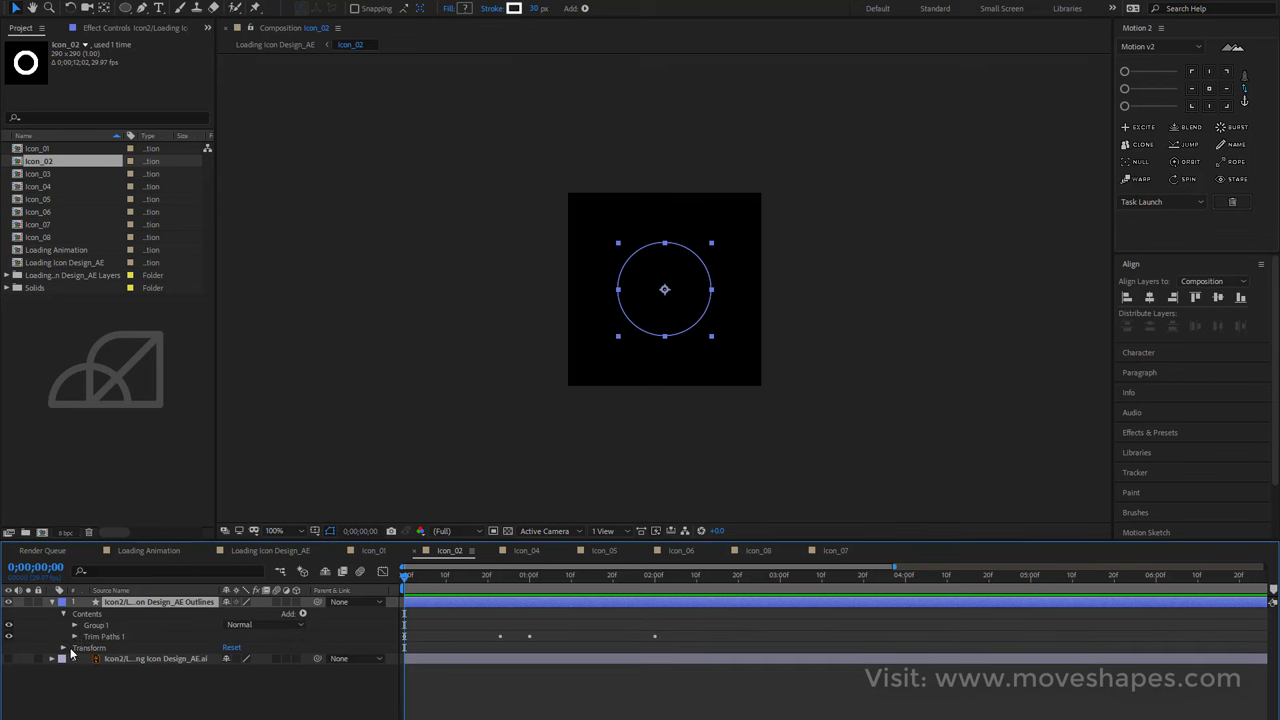
left_click(64, 649)
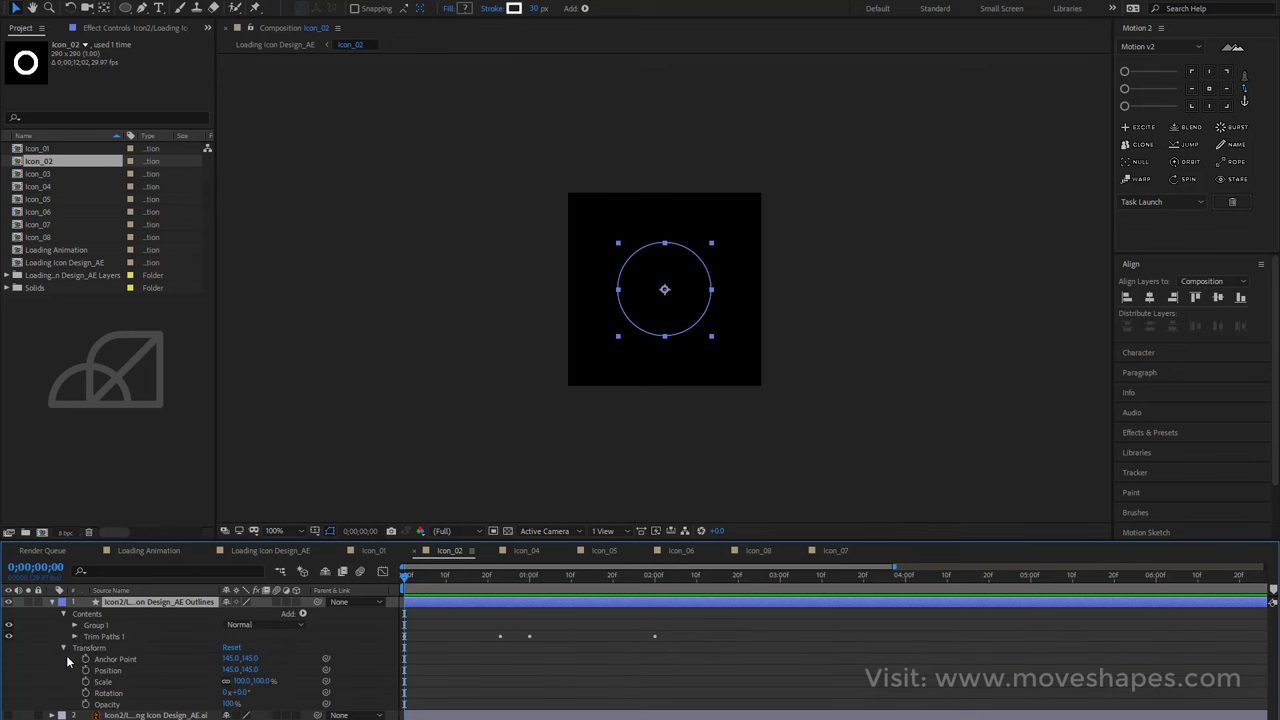
left_click(109, 693)
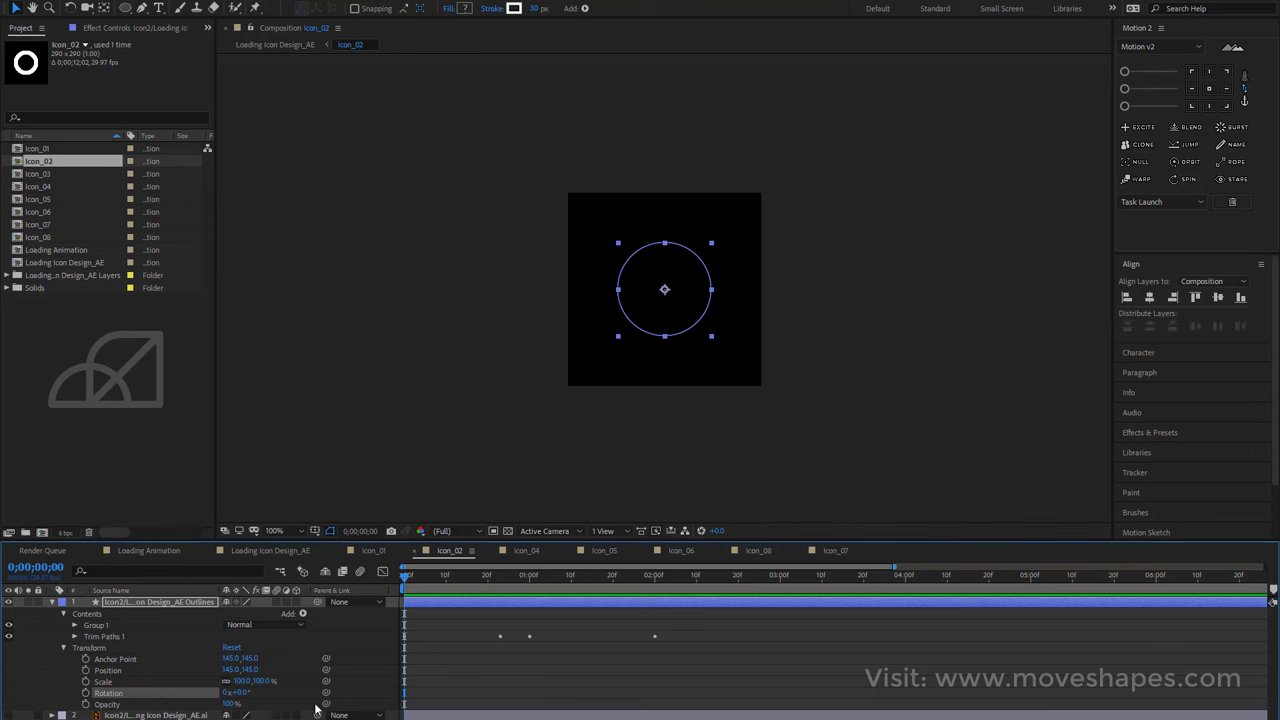
left_click(85, 693)
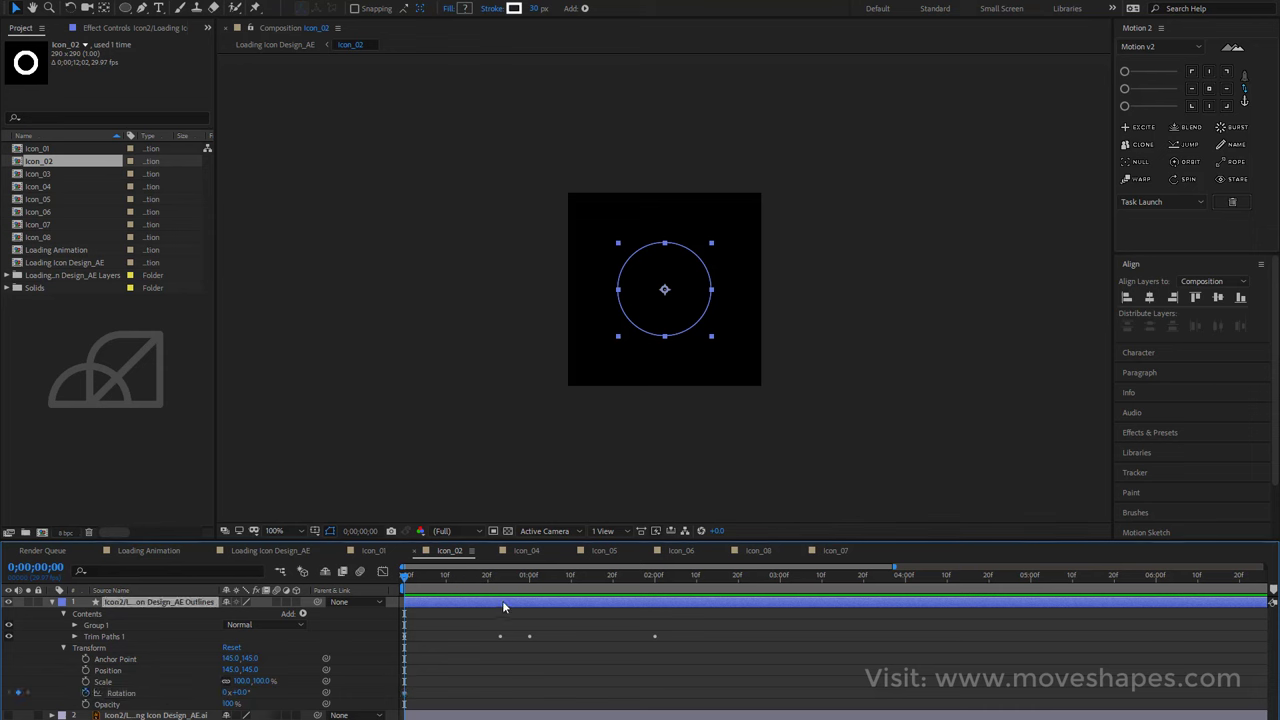
key("u")
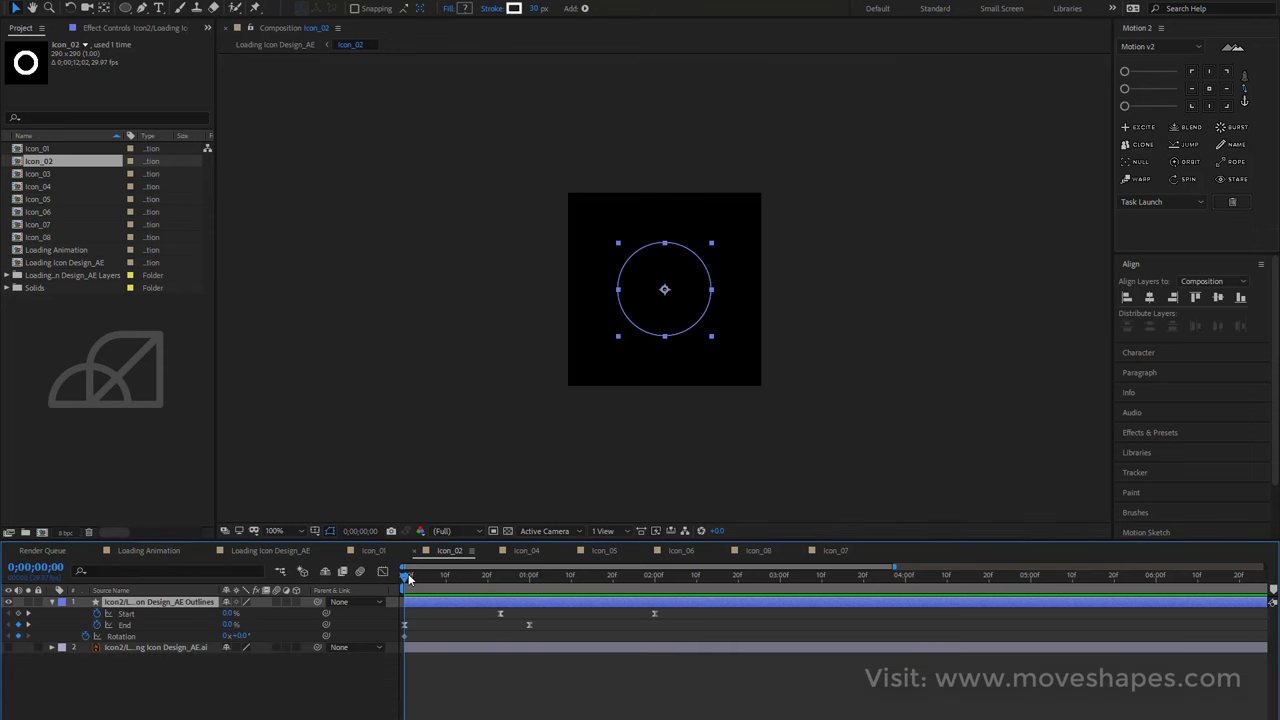
Set the ring's starting Rotation to -90° at frame 0 and play it back.
mouse_move(409, 580)
left_mouse_down()
mouse_move(656, 624)
mouse_move(490, 632)
left_mouse_up()
left_click_drag(446, 643, 404, 652)
left_click_drag(237, 636, 214, 636)
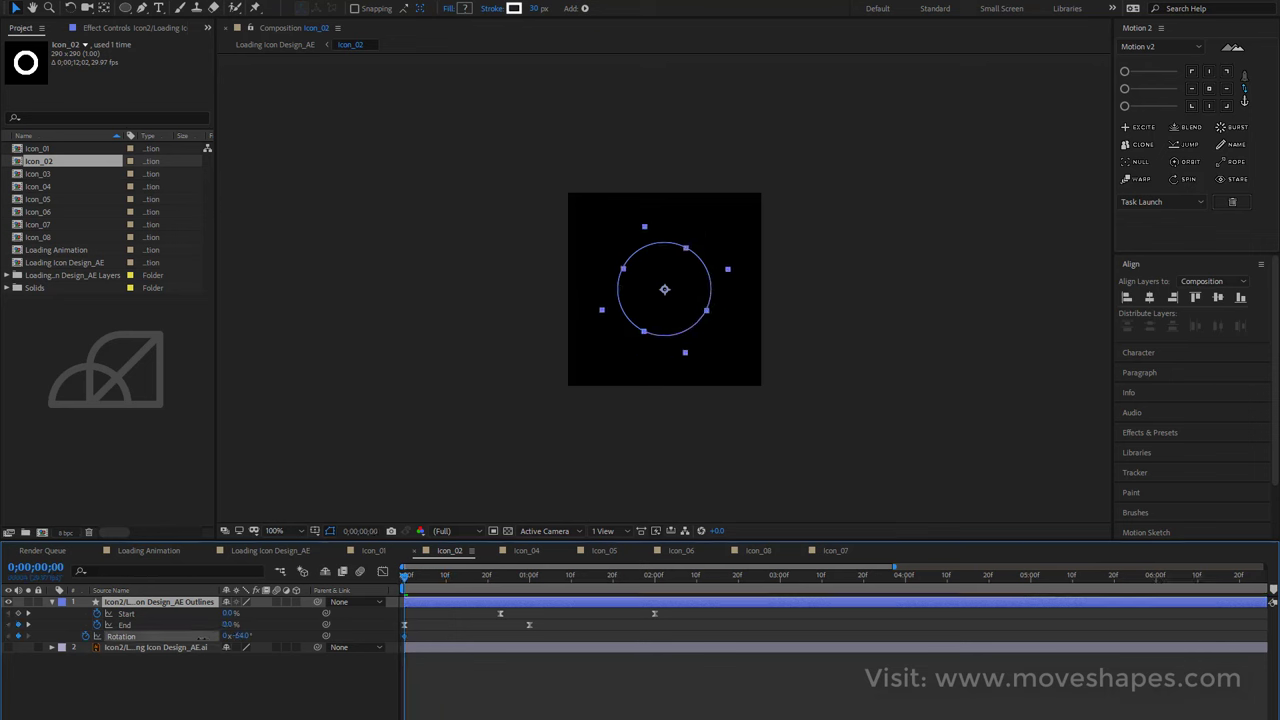
left_click(238, 636)
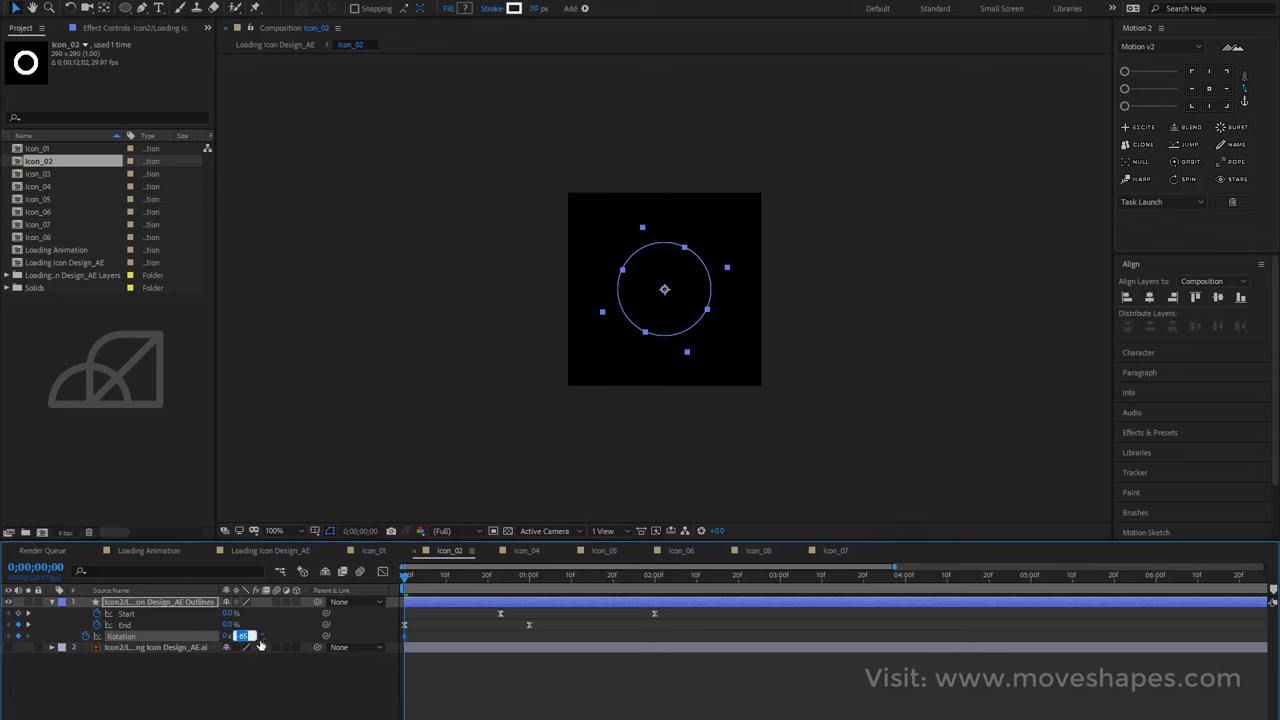
type("-90")
key("Return")
left_click(408, 577)
left_click_drag(416, 576, 350, 601)
key("space")
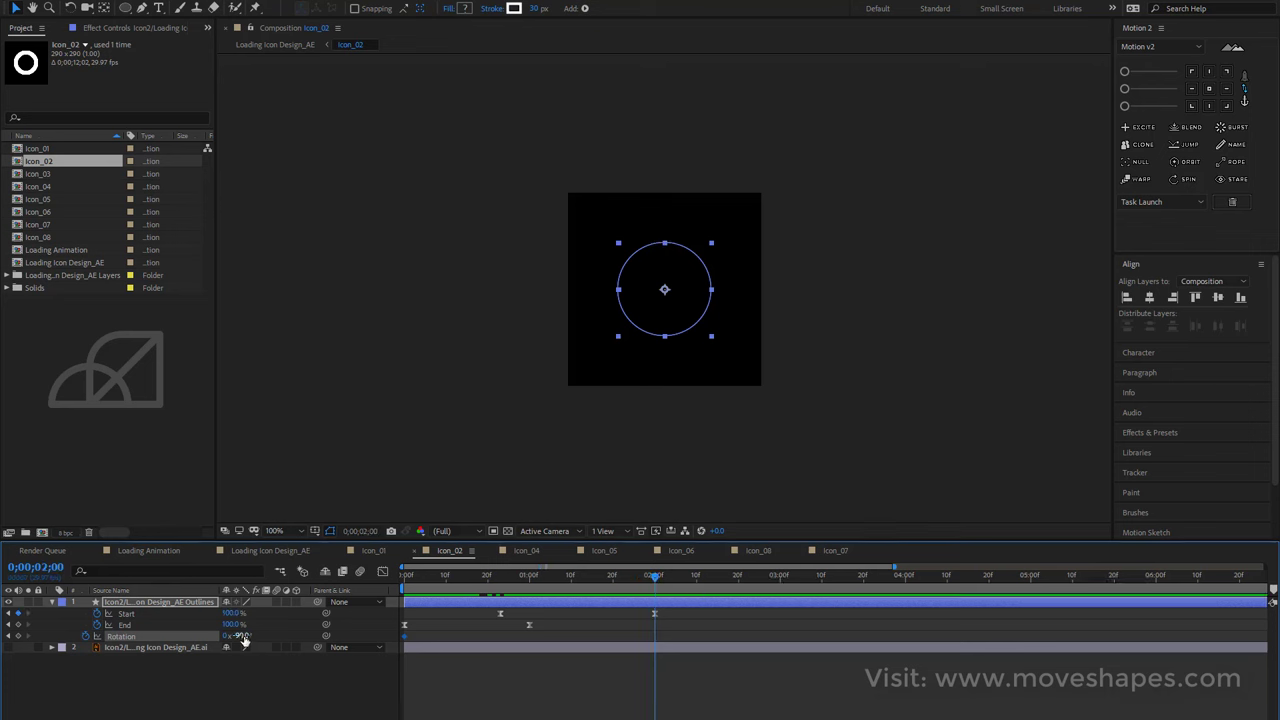
Set Rotation to 270° at two seconds and preview the spinning arc.
left_click_drag(240, 636, 160, 636)
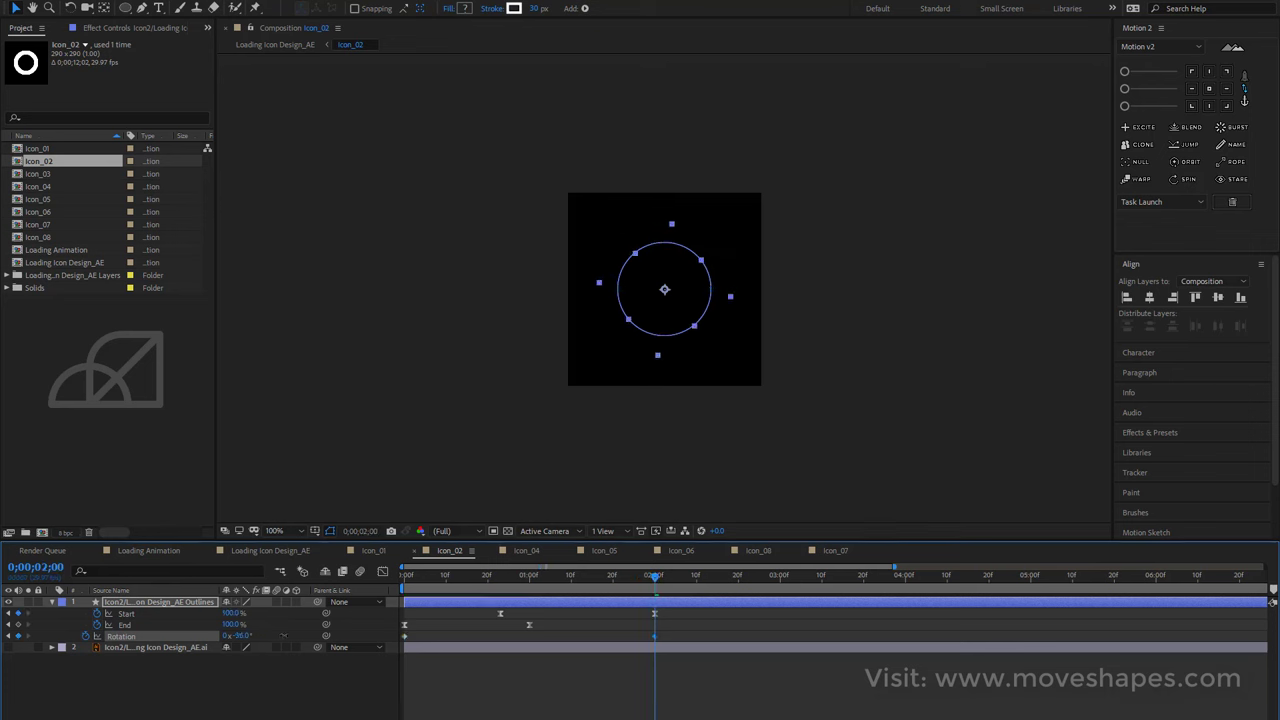
mouse_move(240, 636)
left_mouse_down()
mouse_move(390, 636)
mouse_move(452, 661)
left_mouse_up()
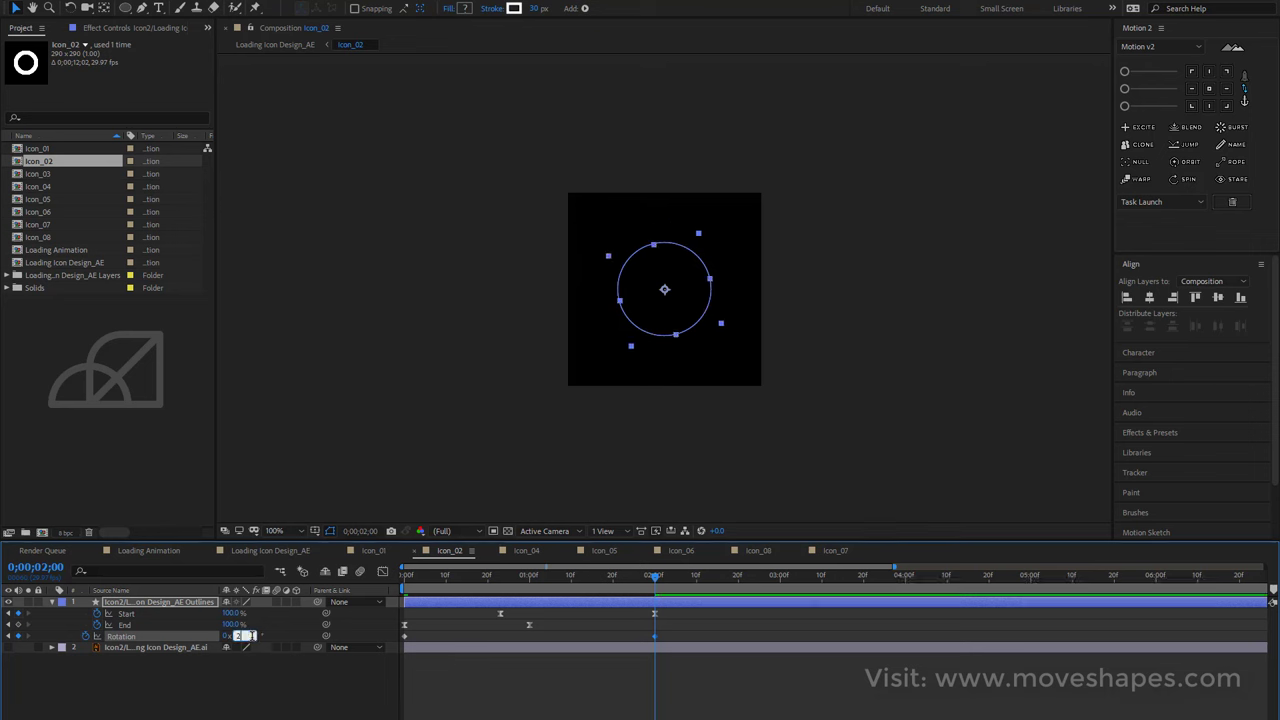
type("0")
key("Return")
left_click(697, 675)
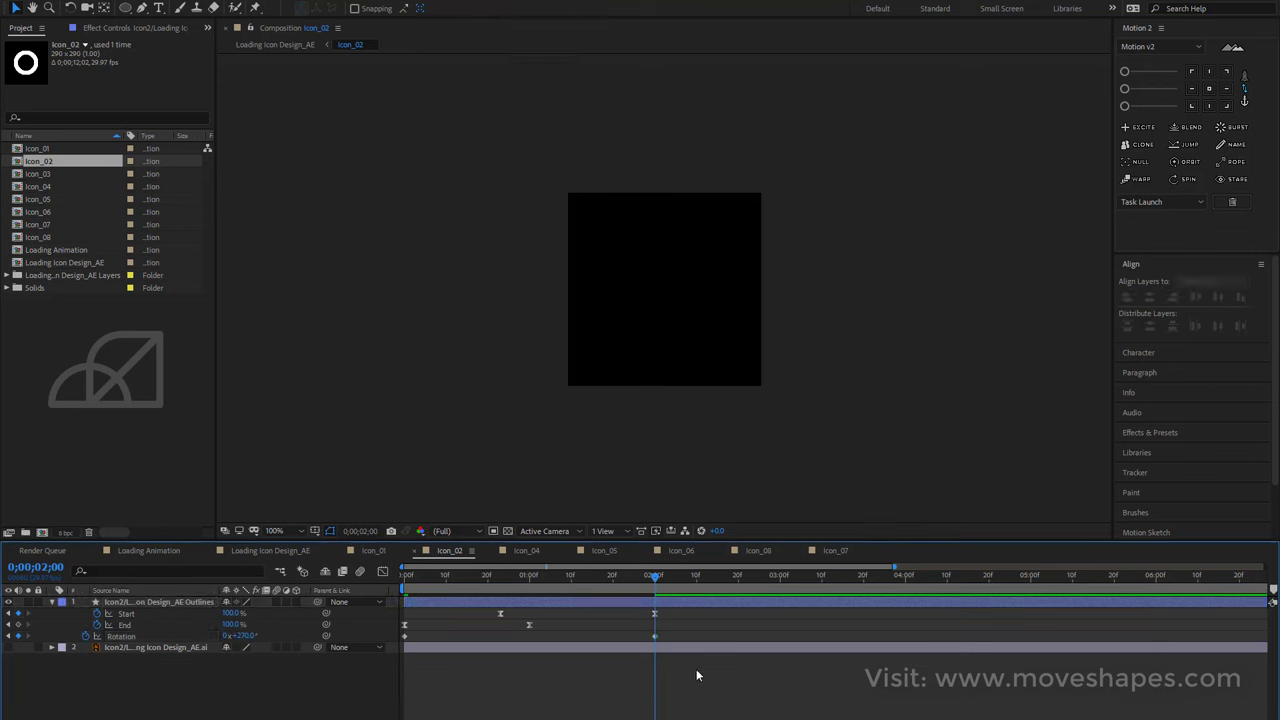
key("space")
Replay the spin, check it around frame 8, and select both Rotation keyframes.
left_click(517, 576)
key("space")
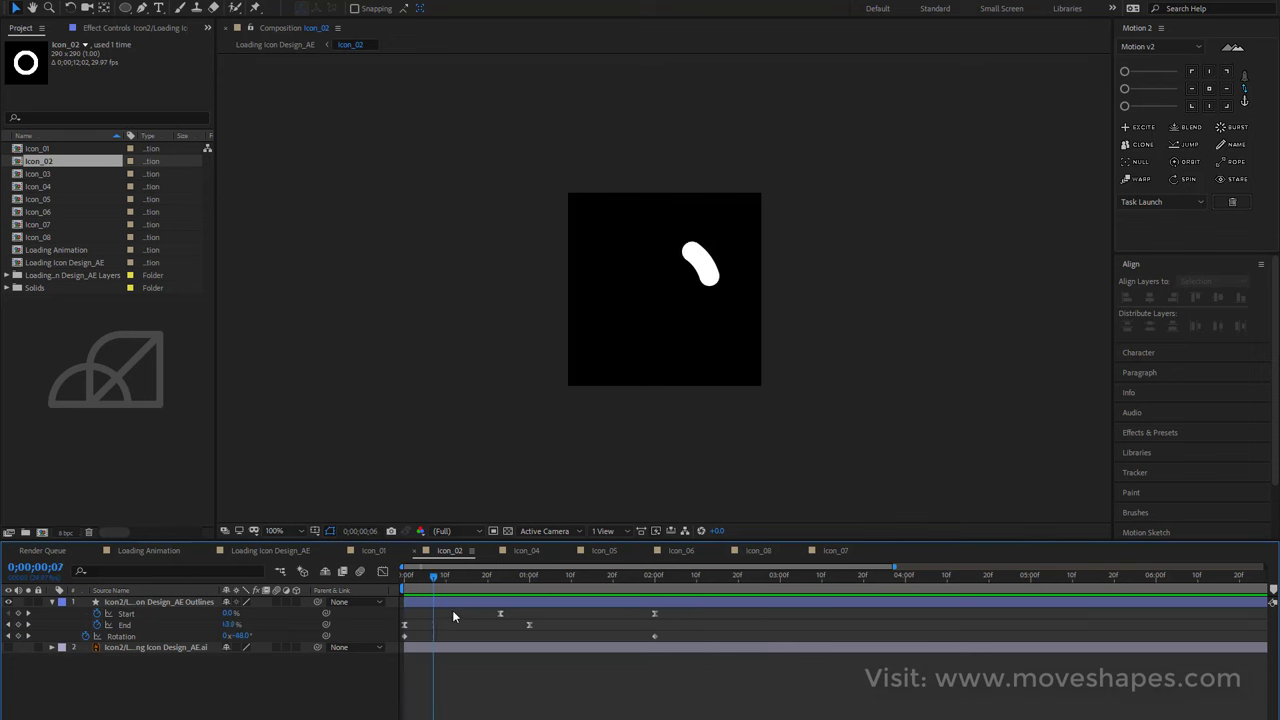
mouse_move(588, 608)
left_mouse_down()
mouse_move(443, 632)
mouse_move(637, 624)
mouse_move(471, 636)
mouse_move(606, 634)
left_mouse_up()
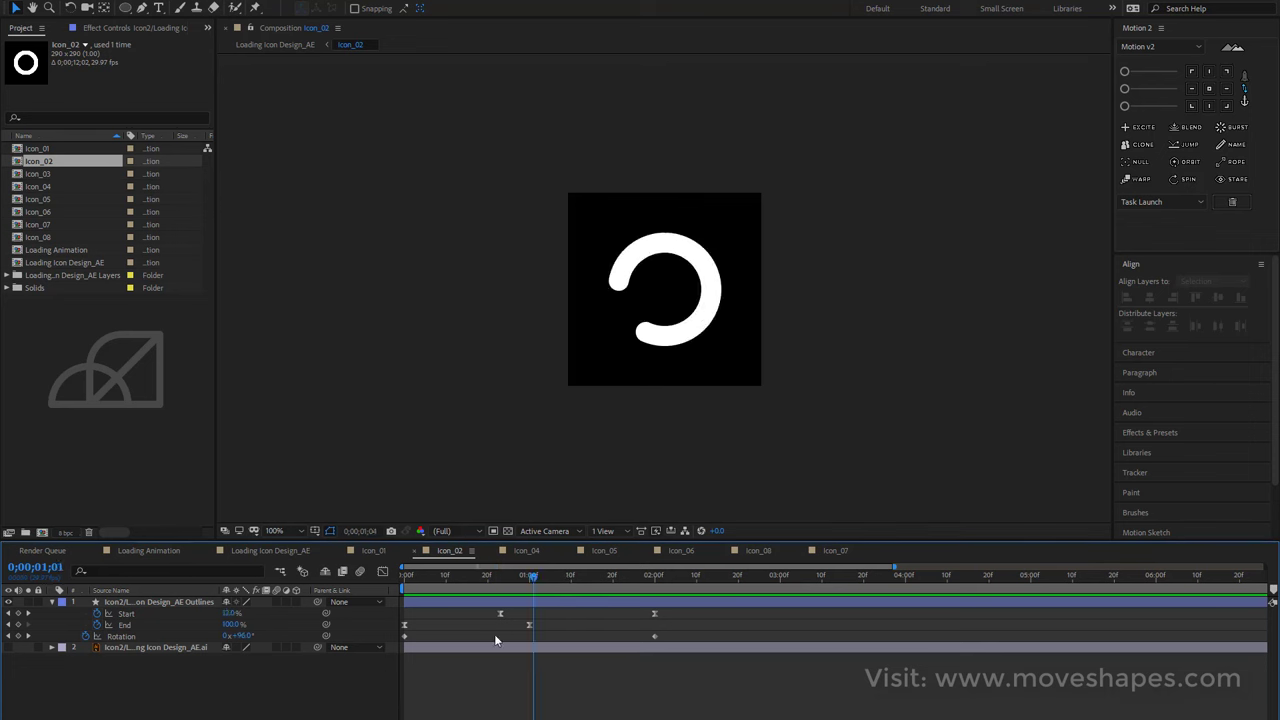
left_click_drag(606, 634, 385, 644)
left_click_drag(662, 634, 379, 672)
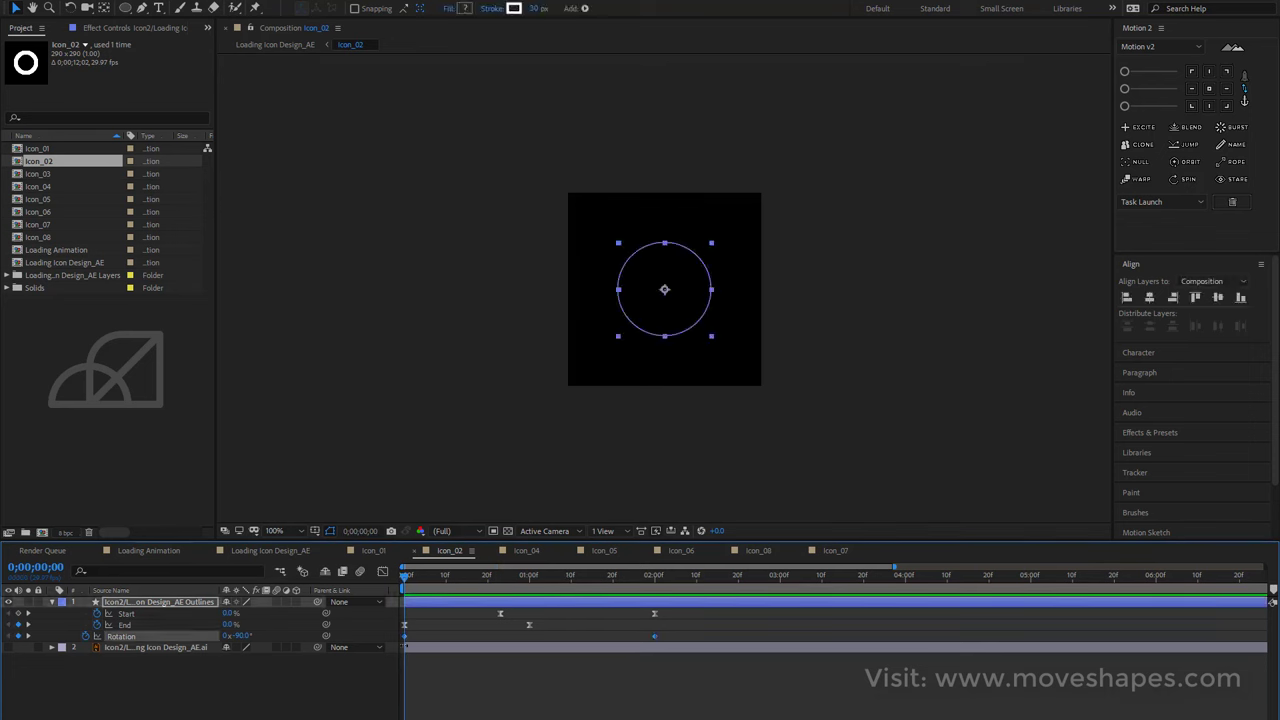
Apply Easy Ease In to the Rotation keyframes and preview the eased spin.
right_click(406, 637)
mouse_move(480, 627)
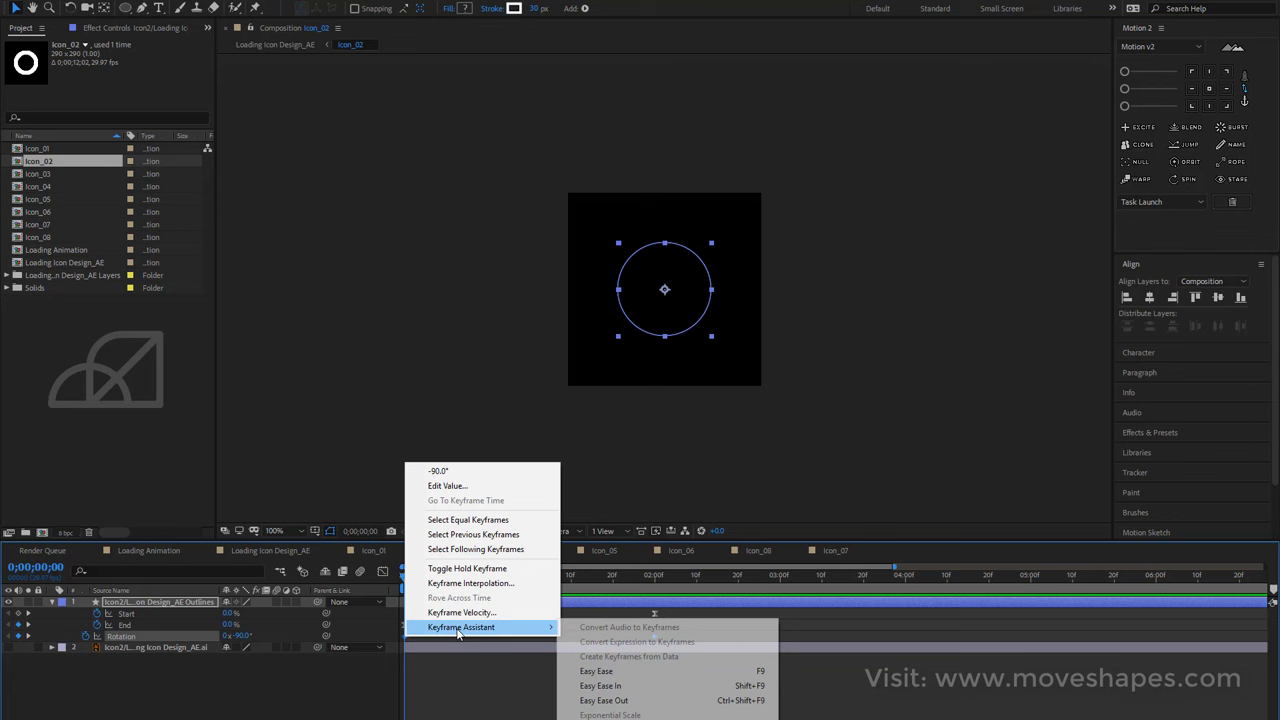
left_click(700, 673)
key("space")
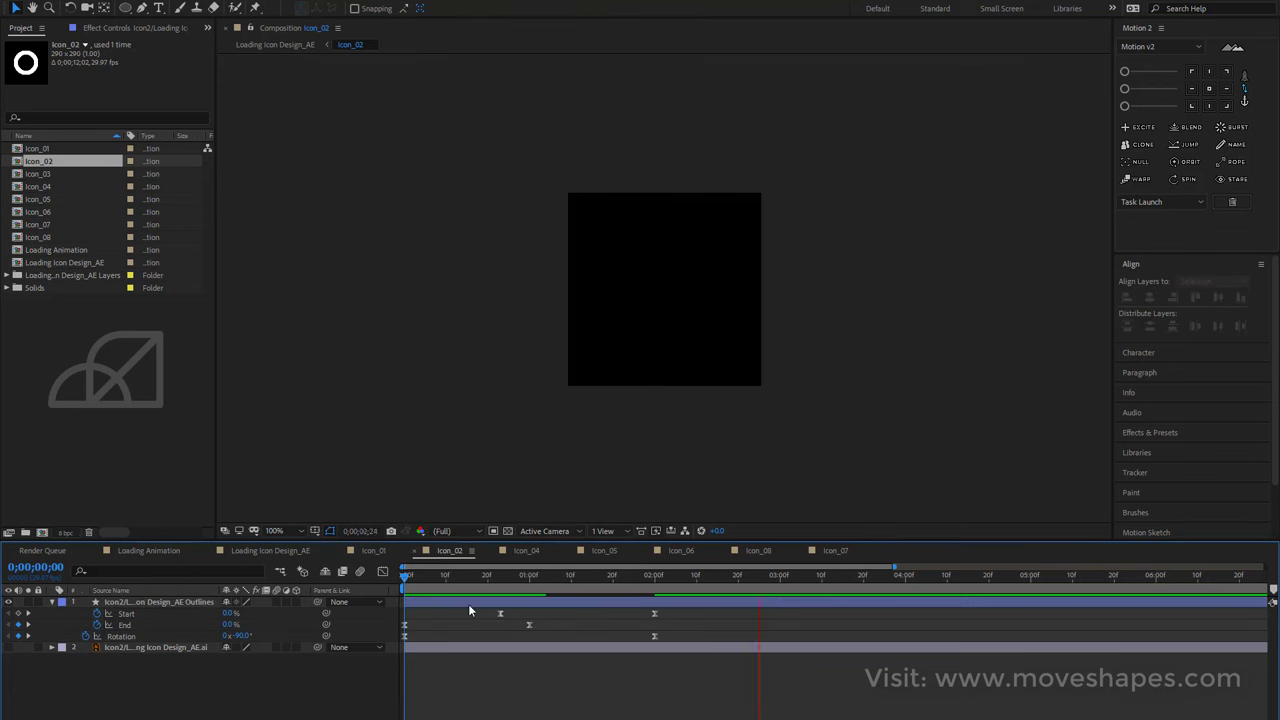
mouse_move(408, 584)
left_mouse_down()
mouse_move(623, 586)
mouse_move(458, 604)
mouse_move(582, 612)
mouse_move(500, 630)
mouse_move(656, 636)
mouse_move(362, 633)
left_mouse_up()
key("space")
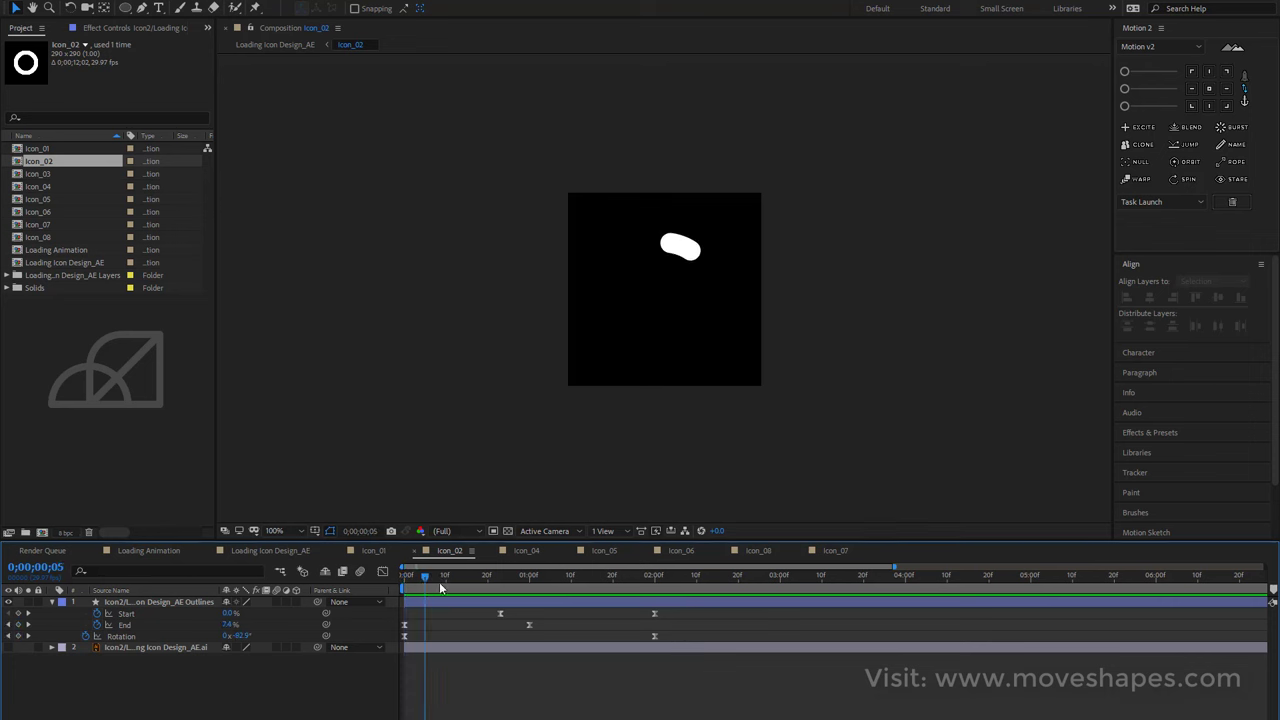
key("space")
Move the Start and final Rotation keyframes to 1;18 and preview the retimed arc.
mouse_move(484, 608)
left_mouse_down()
mouse_move(656, 614)
mouse_move(605, 605)
left_mouse_up()
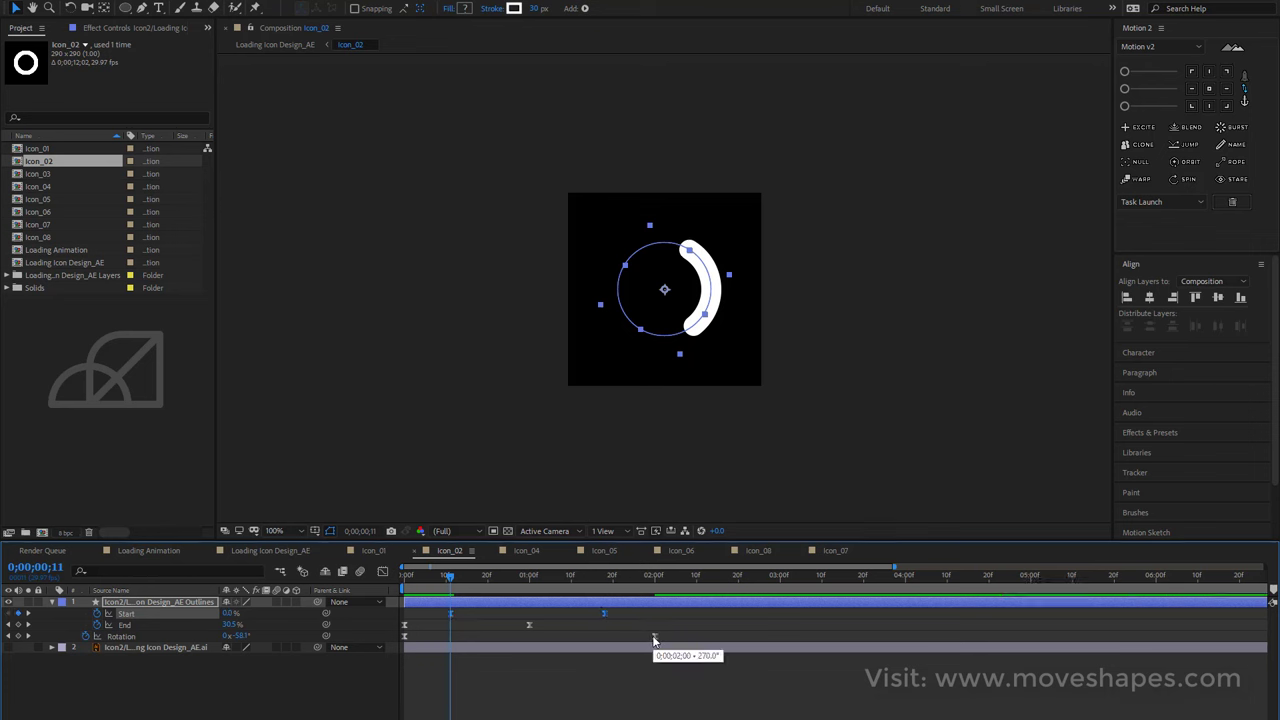
left_click_drag(654, 636, 609, 637)
left_click(616, 665)
key("space")
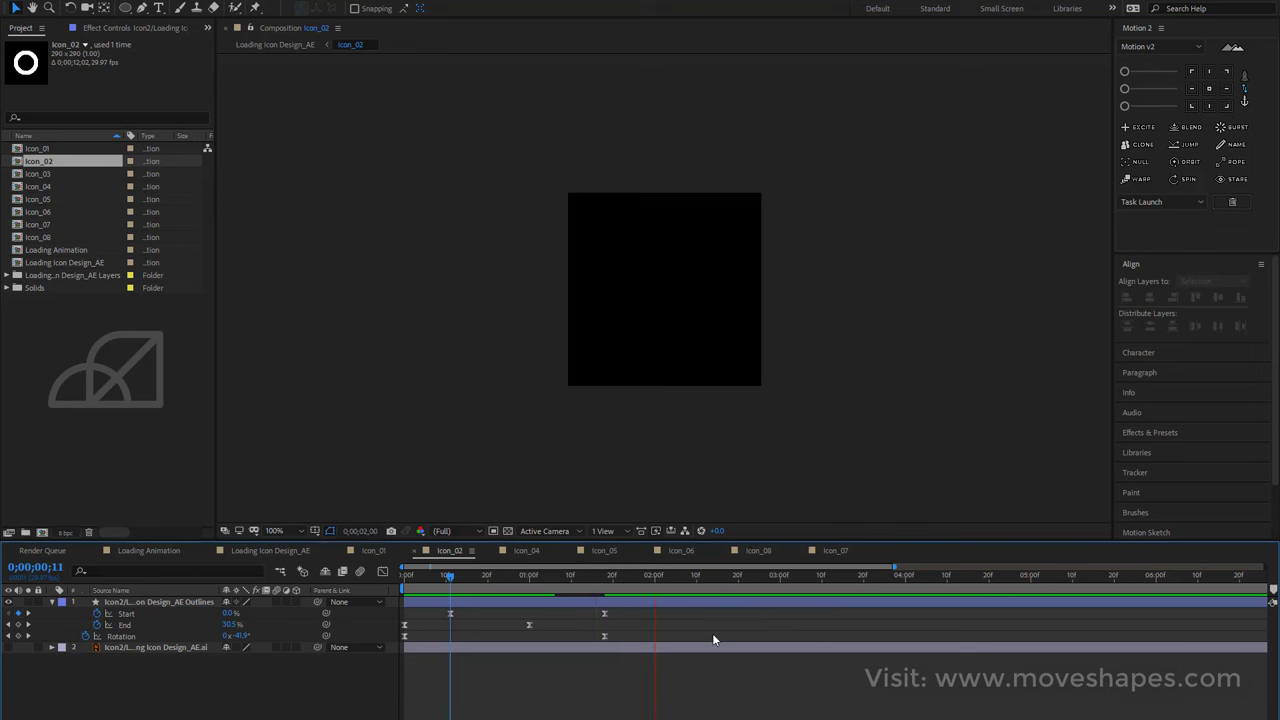
left_click_drag(457, 582, 605, 592)
left_click(603, 609)
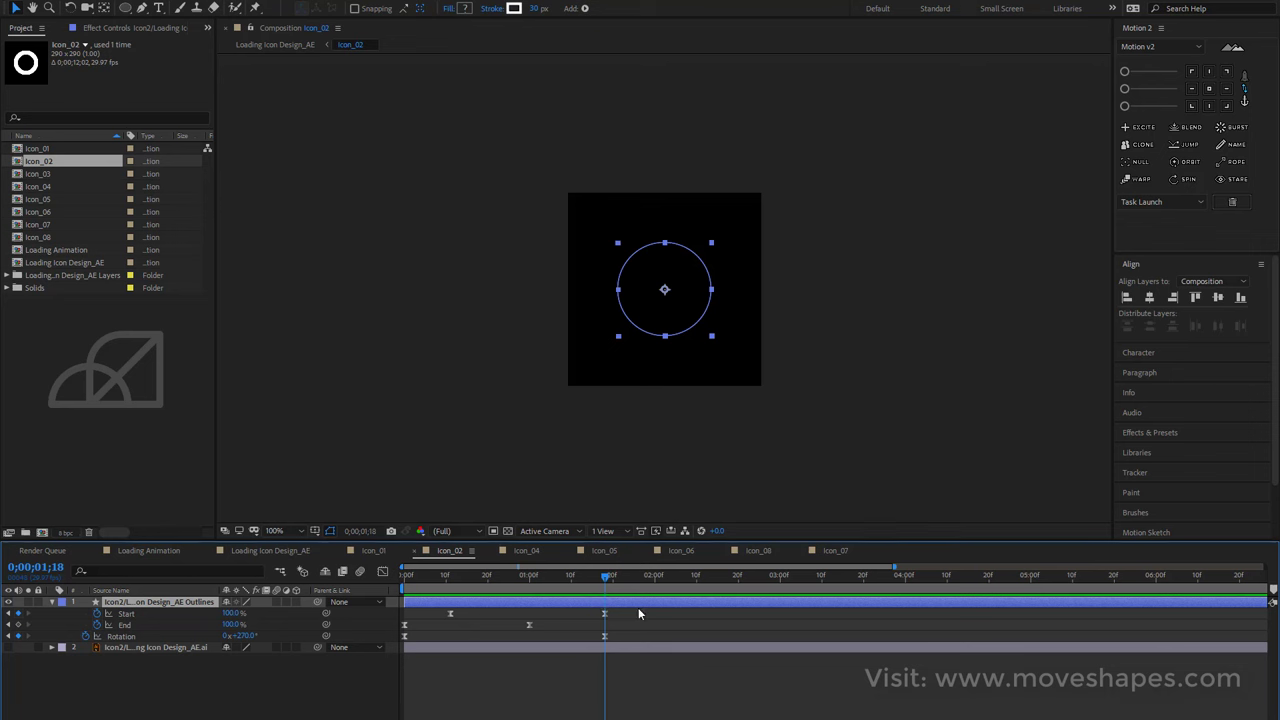
left_click(614, 665)
left_click(621, 603)
Trim the ring layer at the current time, add a duplicate following it, and preview.
key("alt+]")
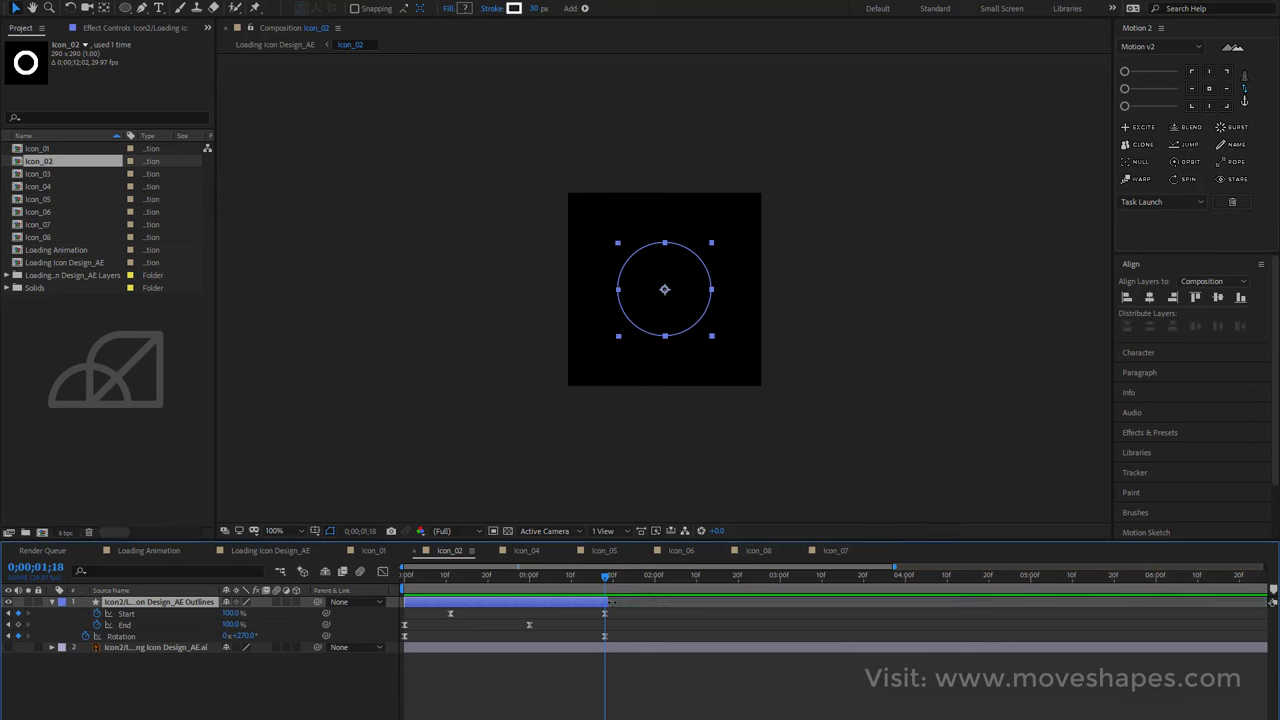
key("ctrl+d")
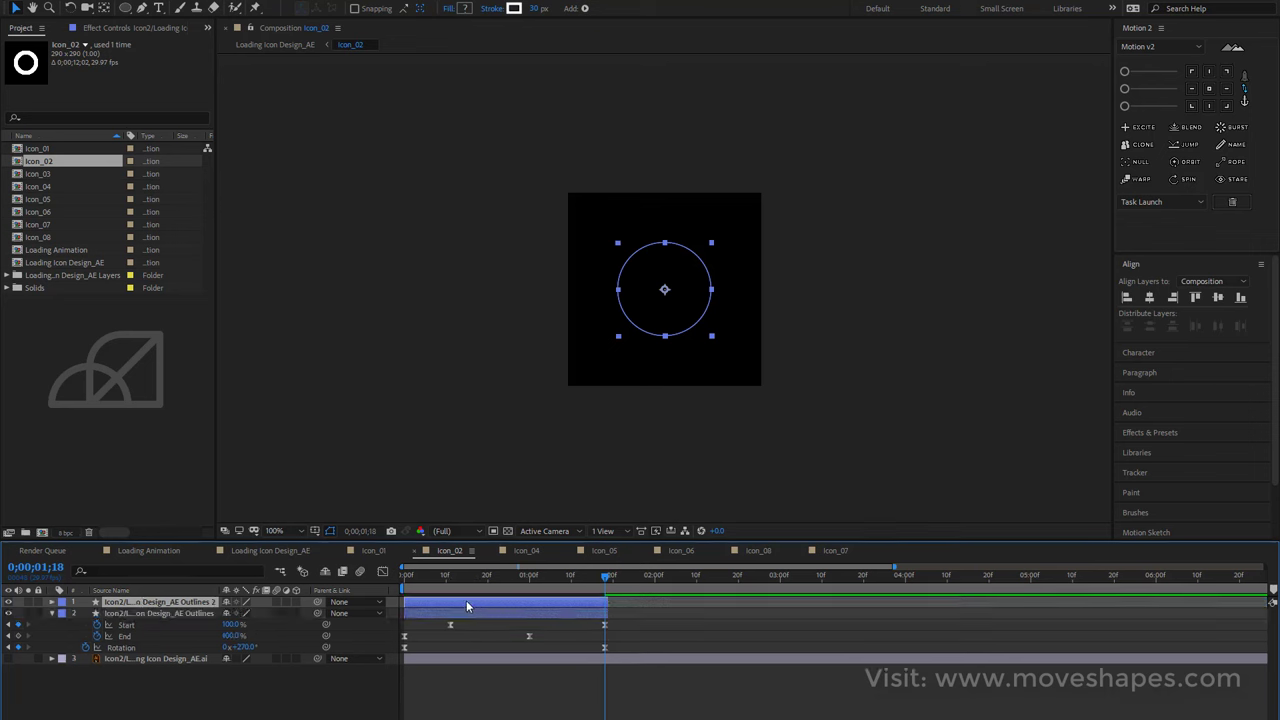
mouse_move(440, 603)
left_mouse_down()
mouse_move(632, 605)
mouse_move(628, 581)
mouse_move(617, 600)
mouse_move(627, 576)
mouse_move(768, 577)
left_mouse_up()
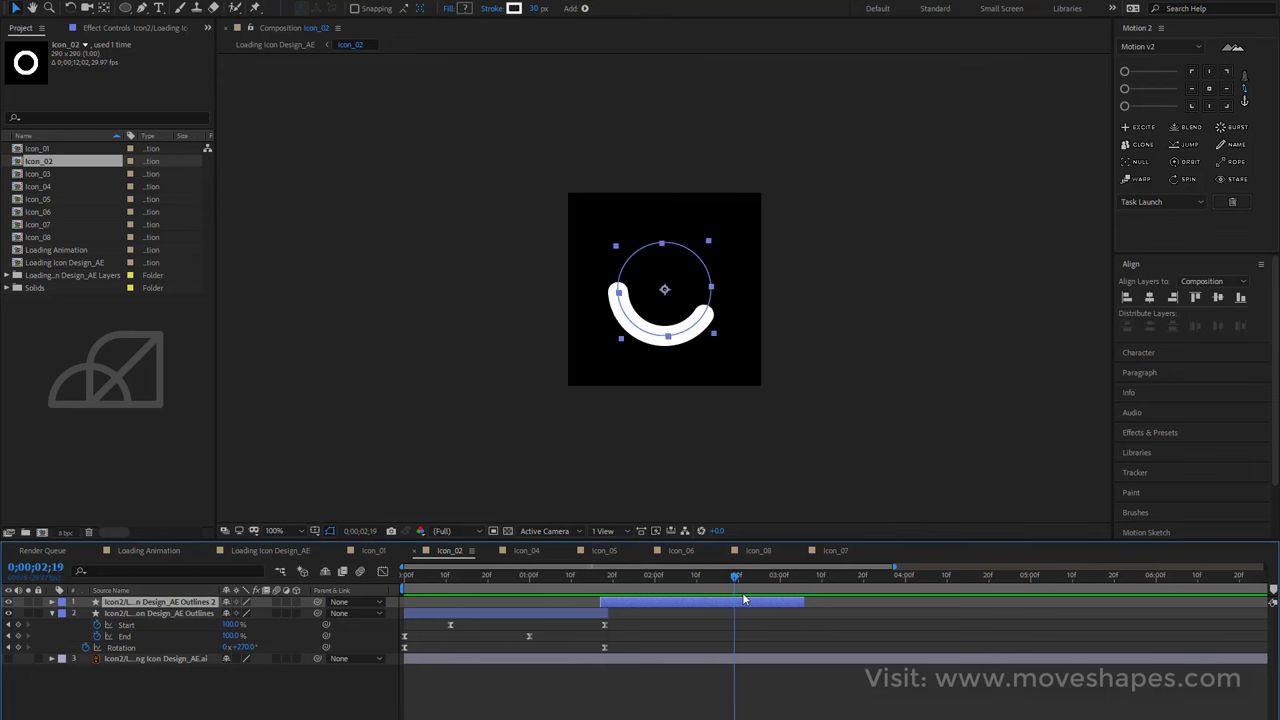
left_click(898, 466)
key("space")
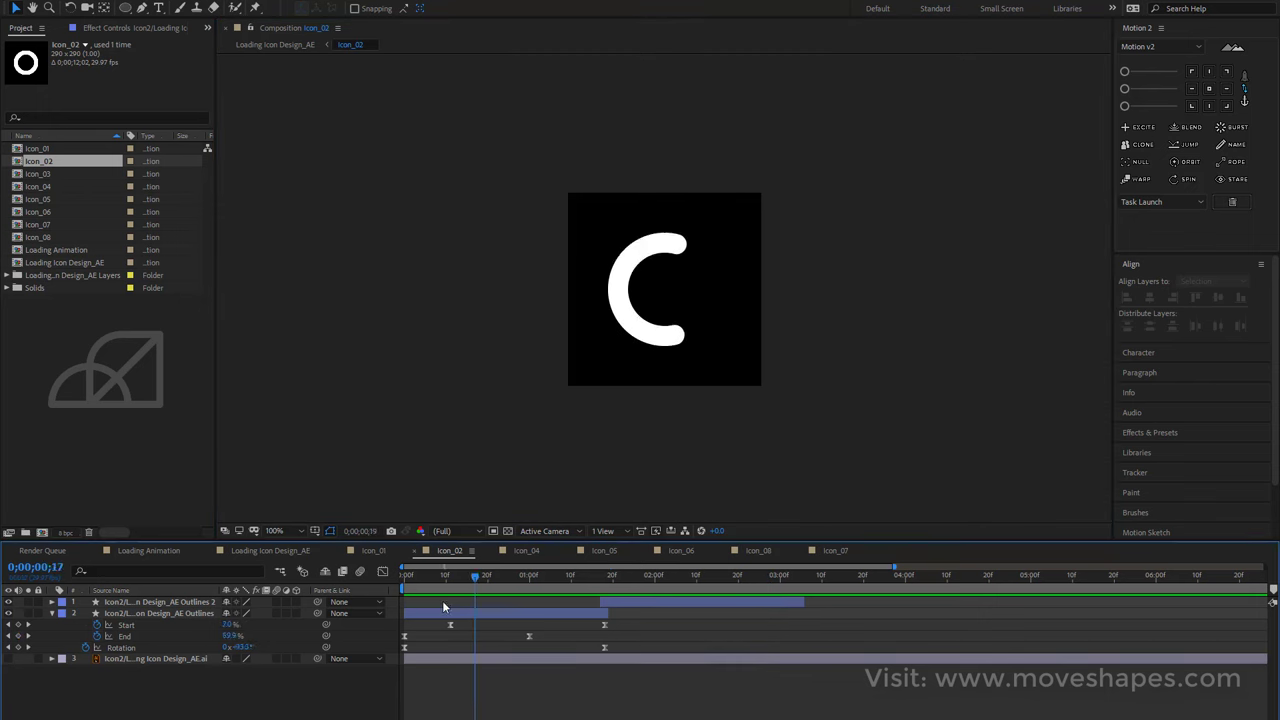
key("space")
key("Home")
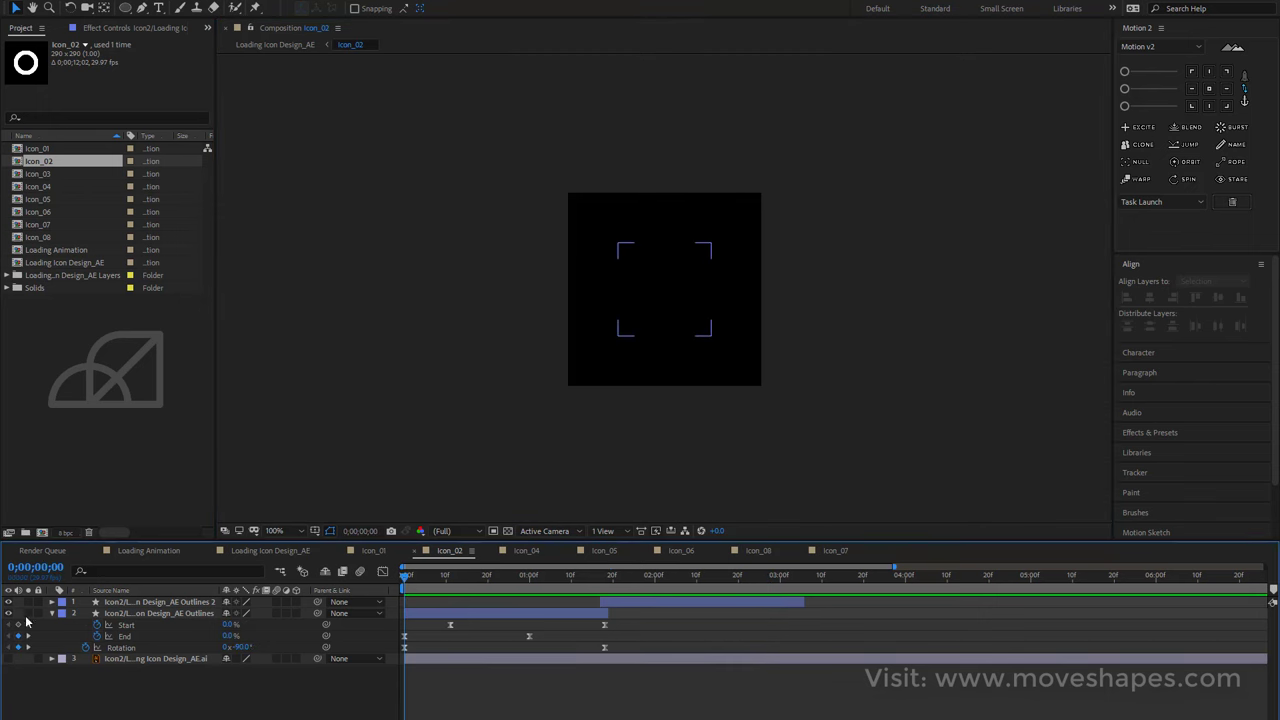
Duplicate both ring layers and shift the copies later so the loop continues.
left_click(52, 613)
left_click(612, 602)
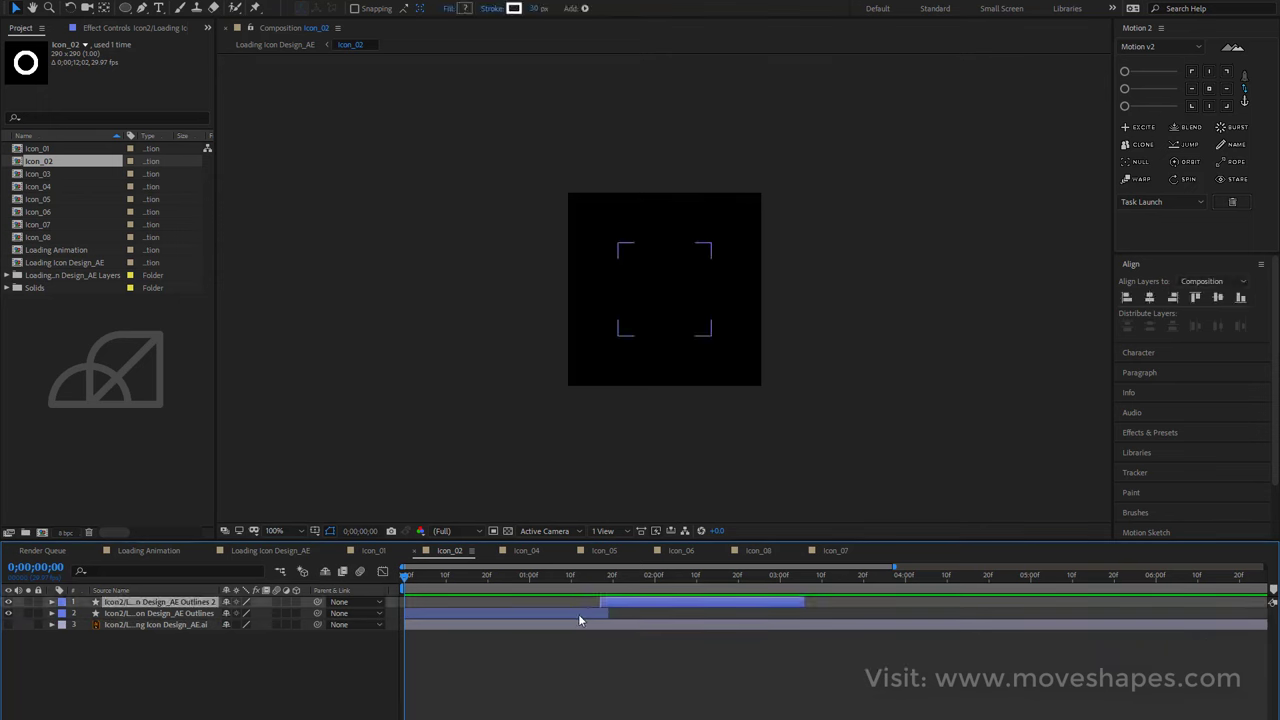
left_click(600, 613, "shift")
key("ctrl+d")
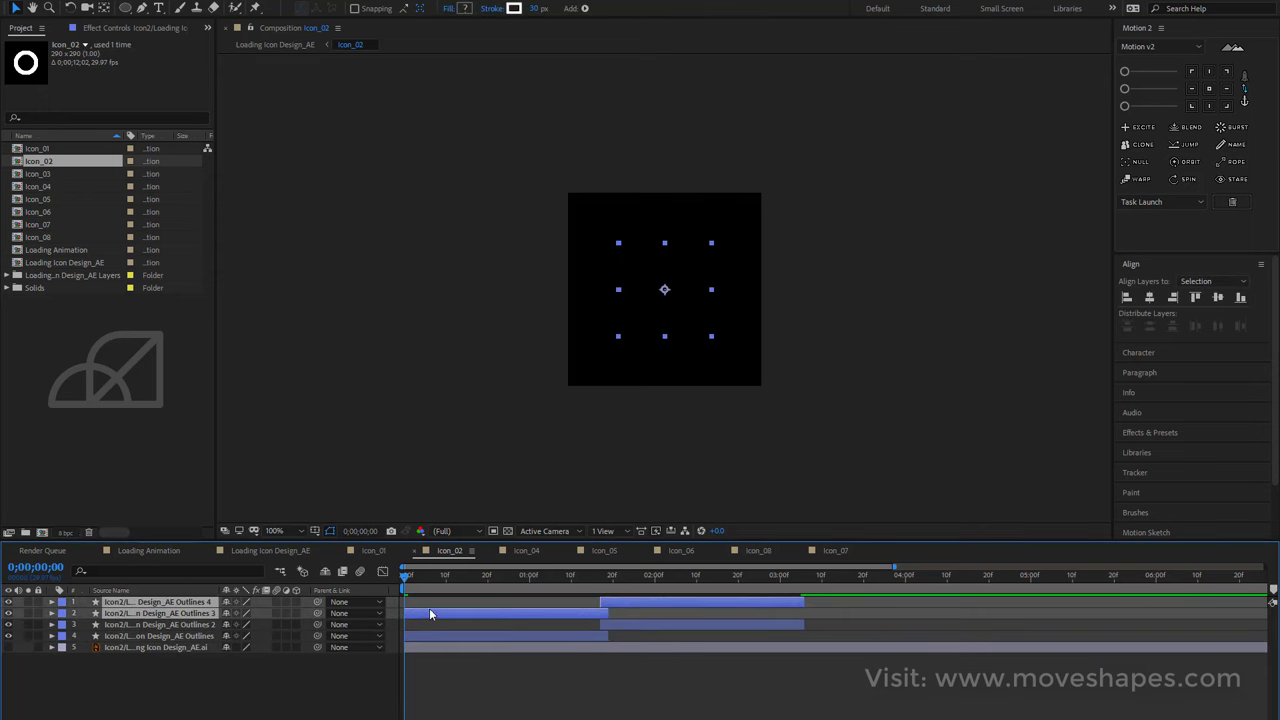
mouse_move(438, 617)
left_mouse_down()
mouse_move(814, 620)
mouse_move(779, 583)
mouse_move(420, 620)
mouse_move(1182, 611)
left_mouse_up()
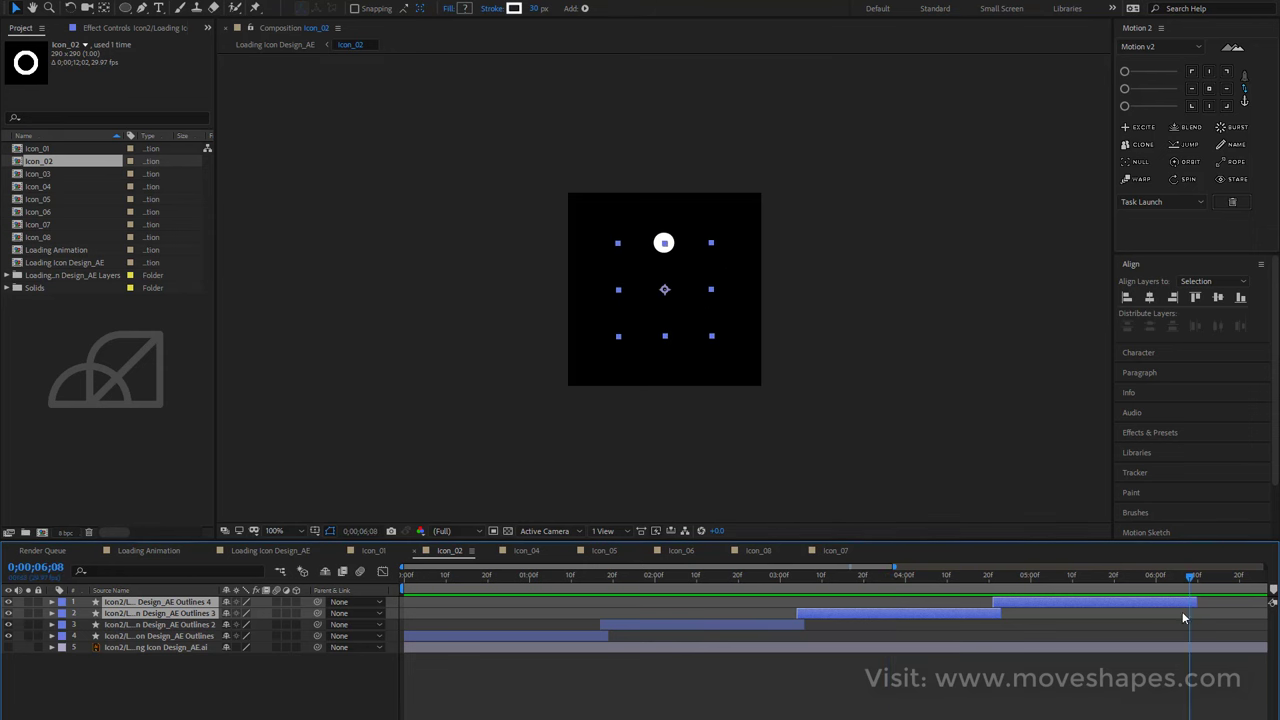
Preview the Loading Icon Design_AE composition, then return to its first frame.
left_click(270, 550)
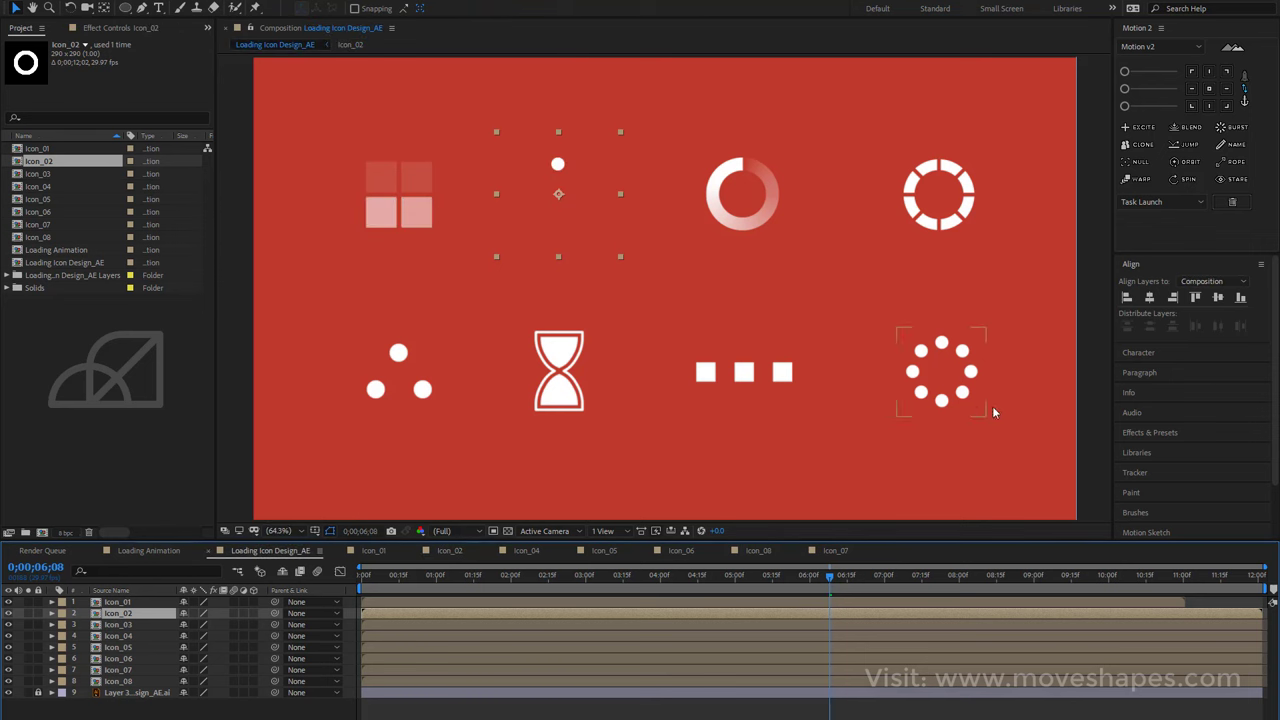
left_click(1089, 402)
key("space")
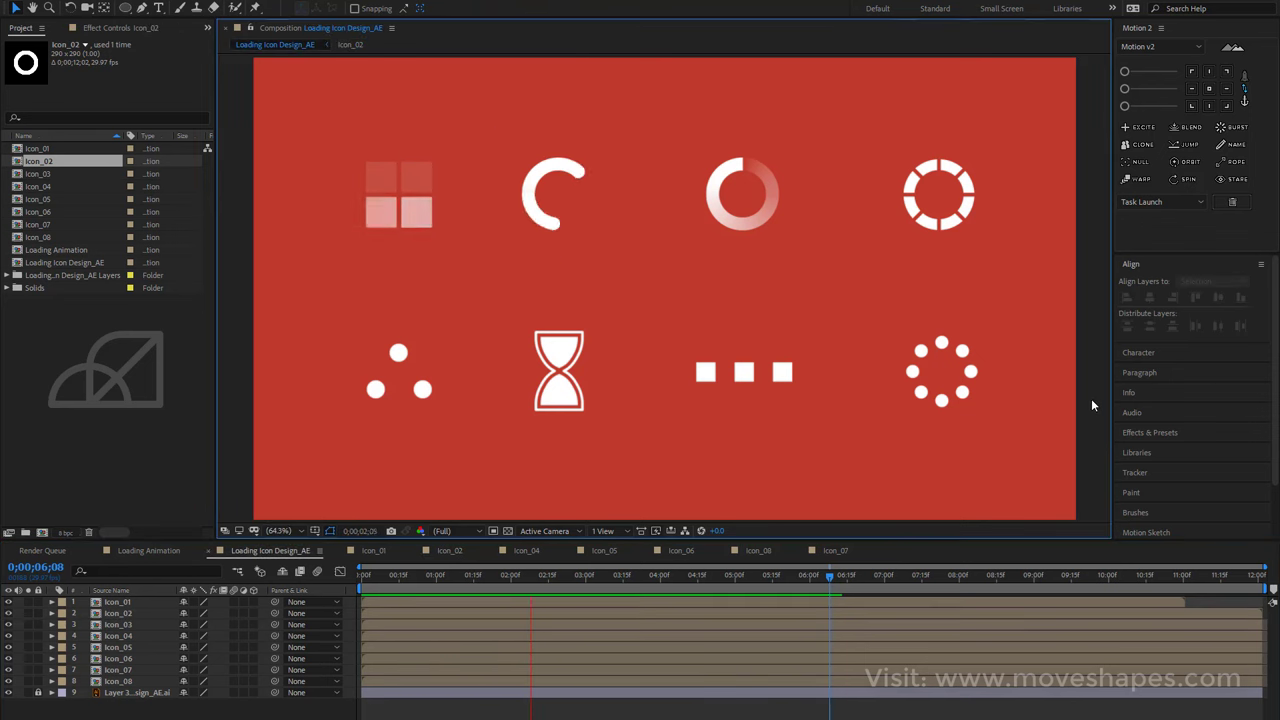
left_click_drag(412, 575, 362, 575)
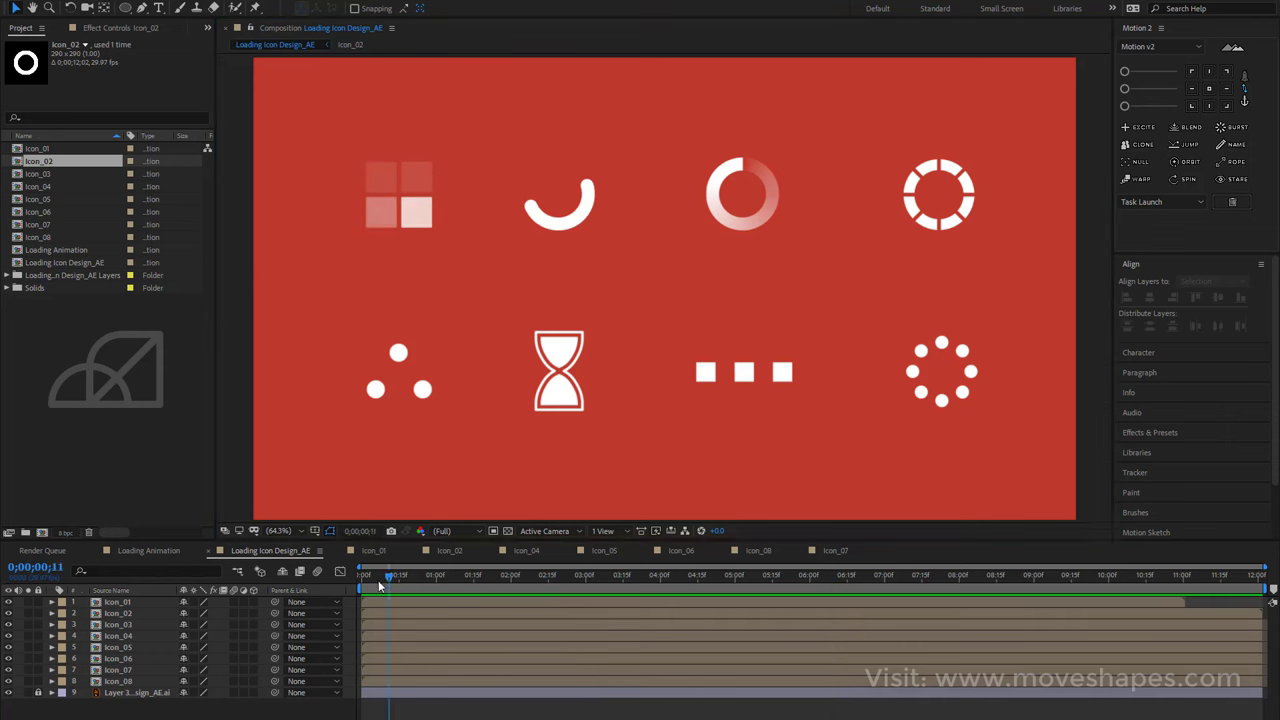
Open the Icon_03 precomp and set a Rotation keyframe at 0 on the gradient ring.
left_click(938, 195)
double_click(742, 192)
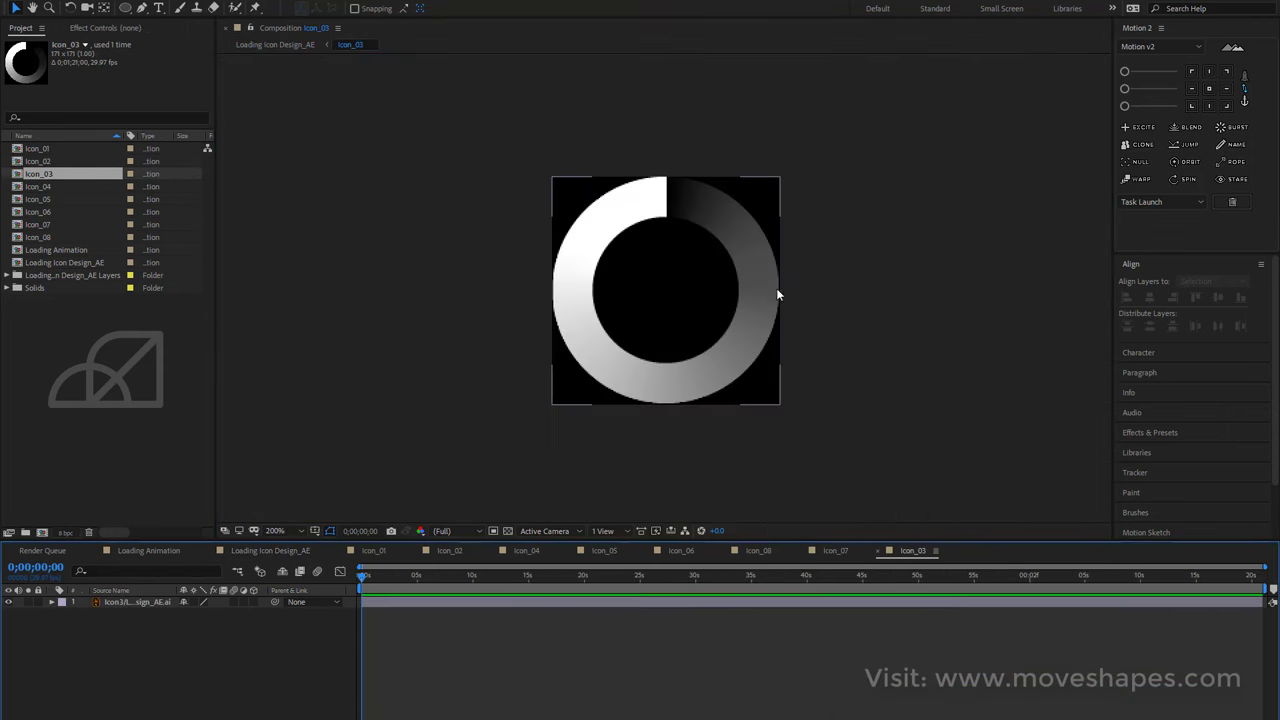
left_click(722, 284)
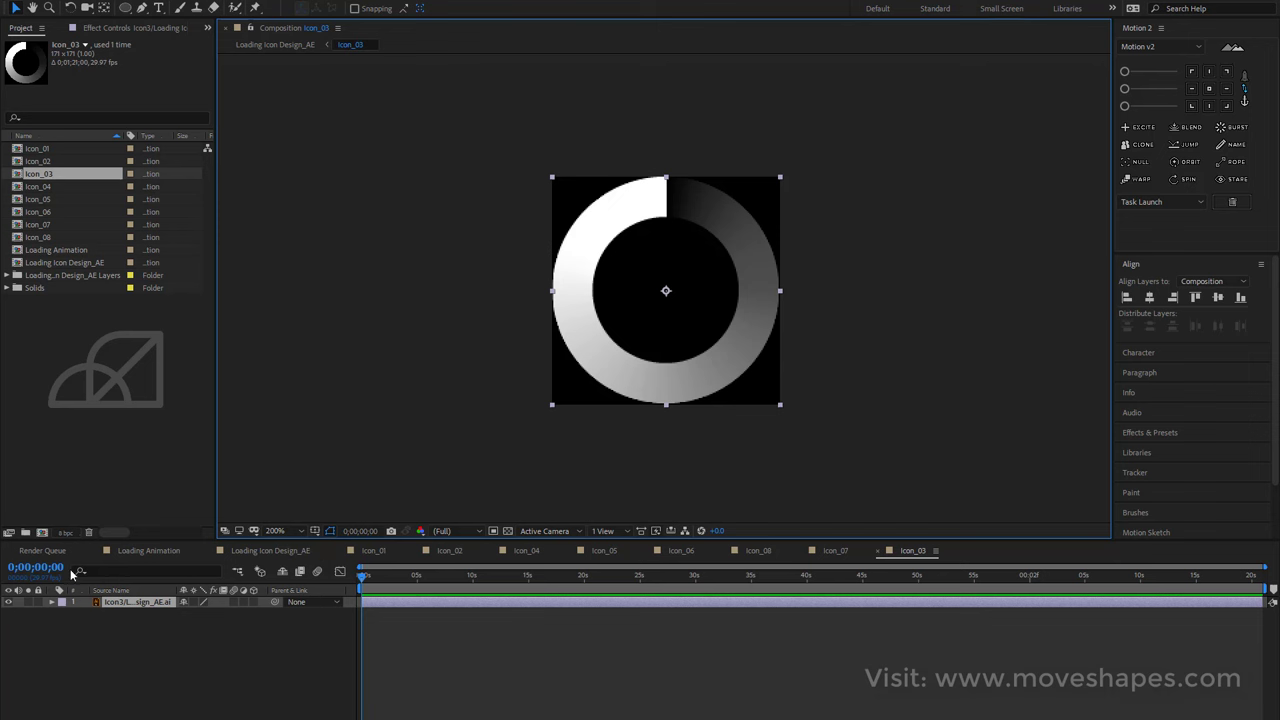
left_click(12, 602)
left_click(12, 602)
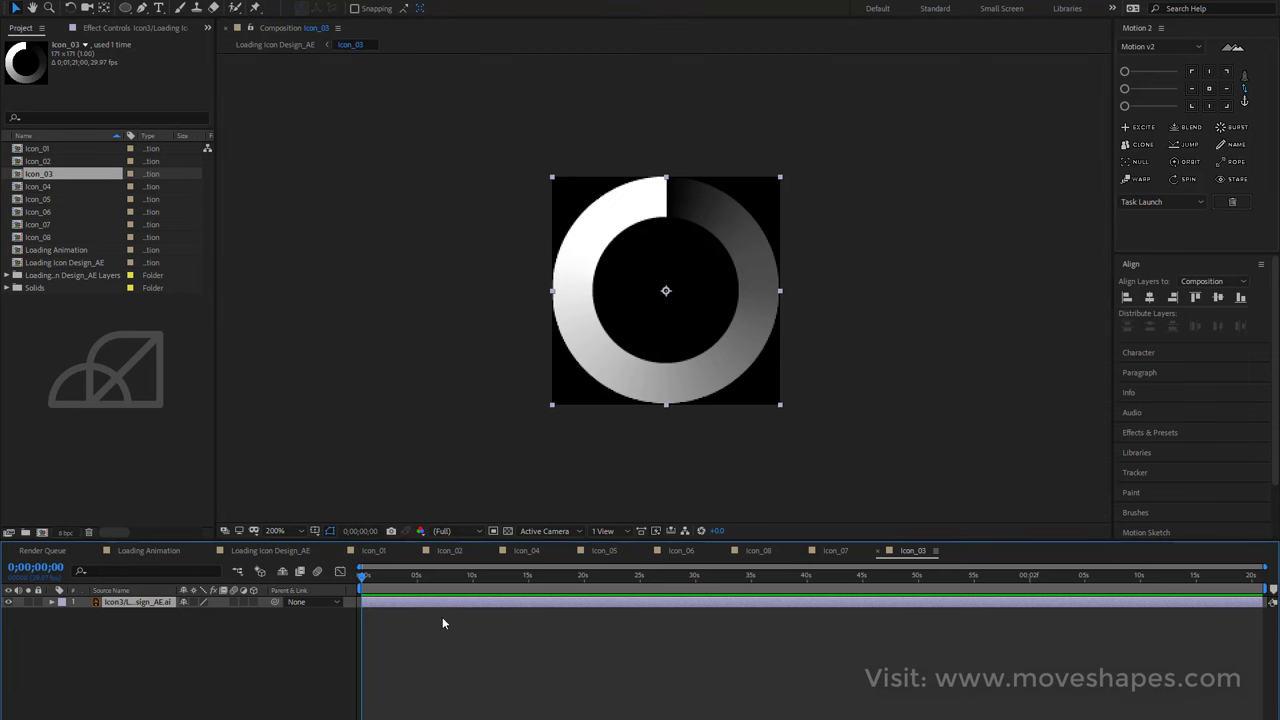
key("r")
left_click(86, 614)
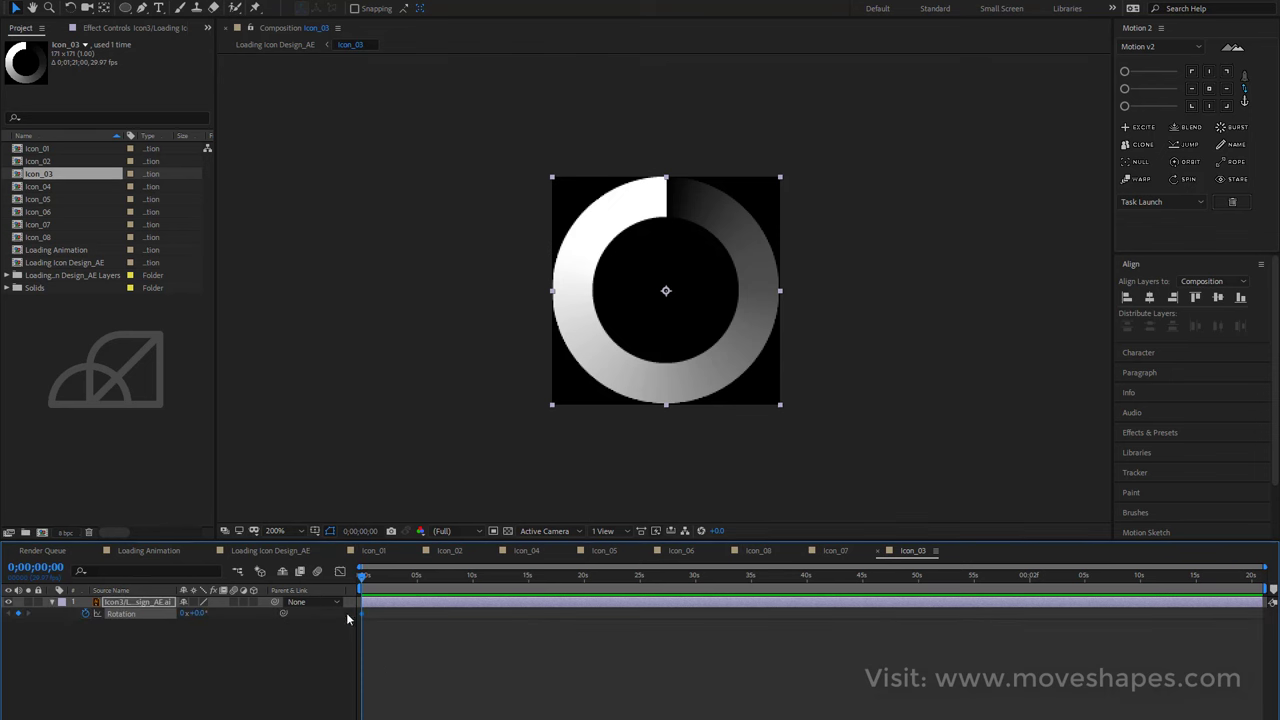
Add a 4-revolution Rotation keyframe late in the timeline and preview the spin.
mouse_move(368, 580)
left_mouse_down()
mouse_move(588, 585)
mouse_move(565, 580)
left_mouse_up()
scroll(589, 645, "up", 2, "alt")
mouse_move(704, 580)
left_mouse_down()
mouse_move(676, 593)
mouse_move(737, 591)
left_mouse_up()
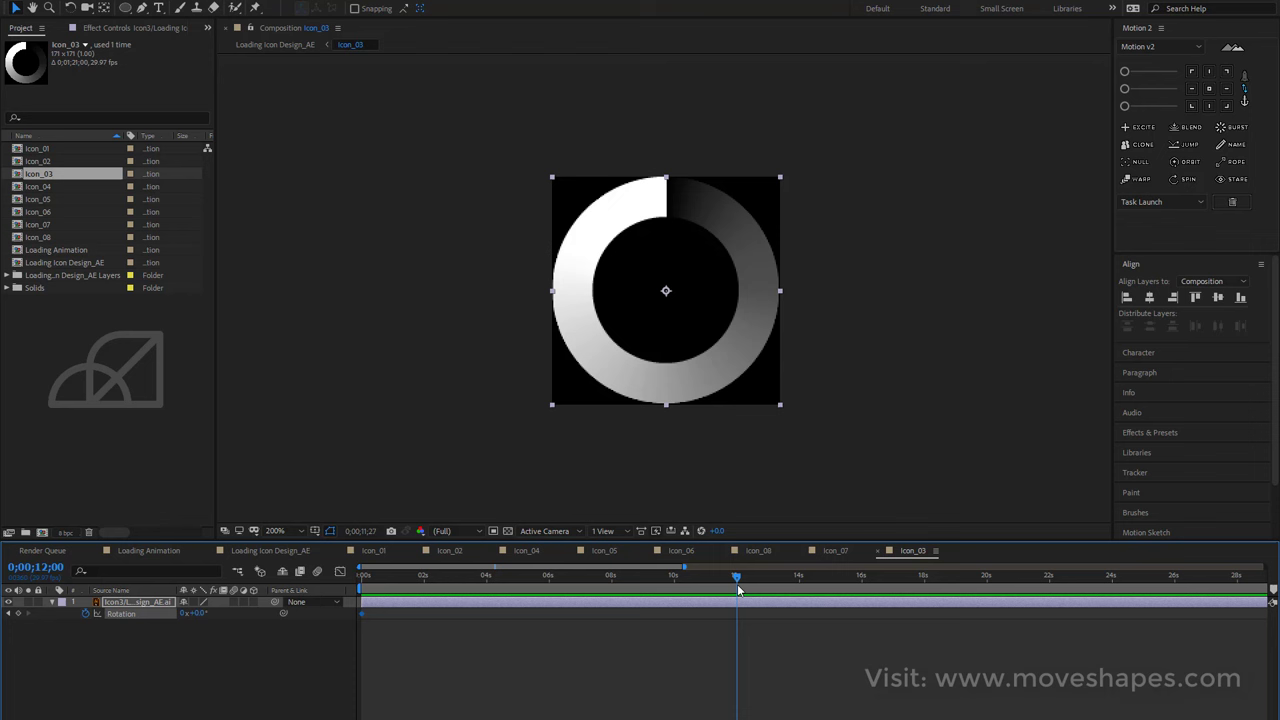
left_click(186, 613)
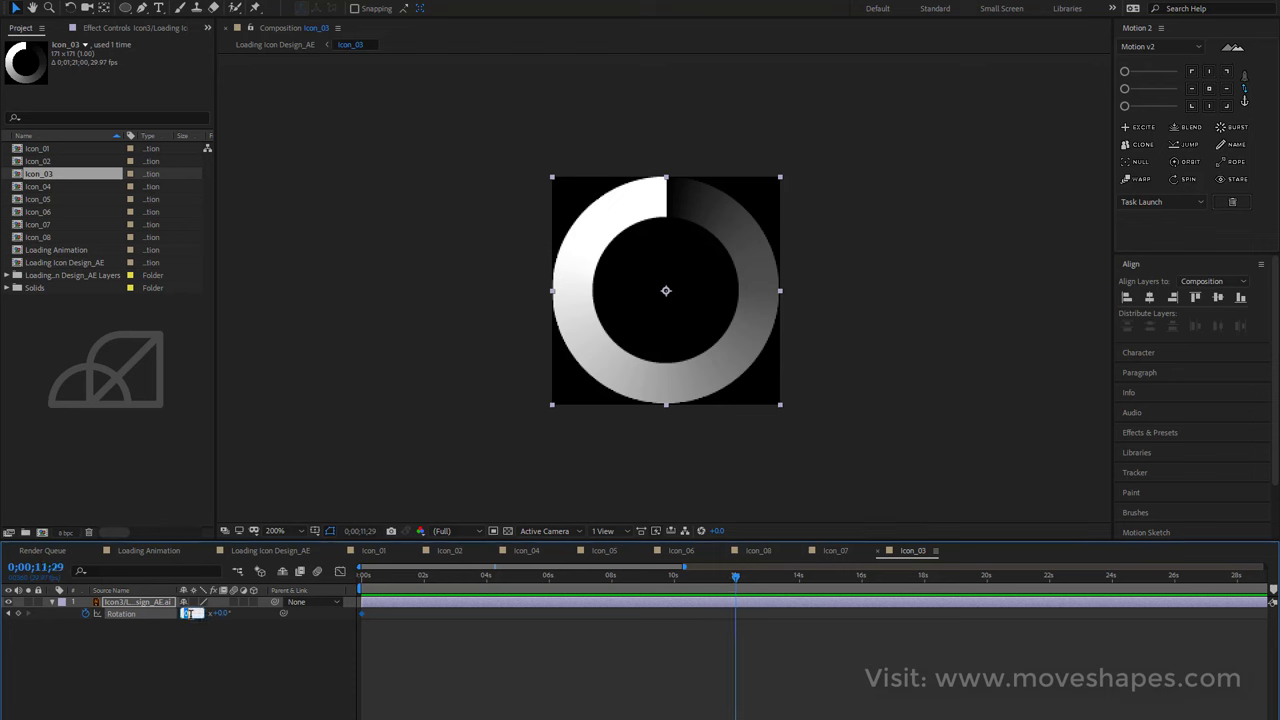
type("4")
left_click(592, 657)
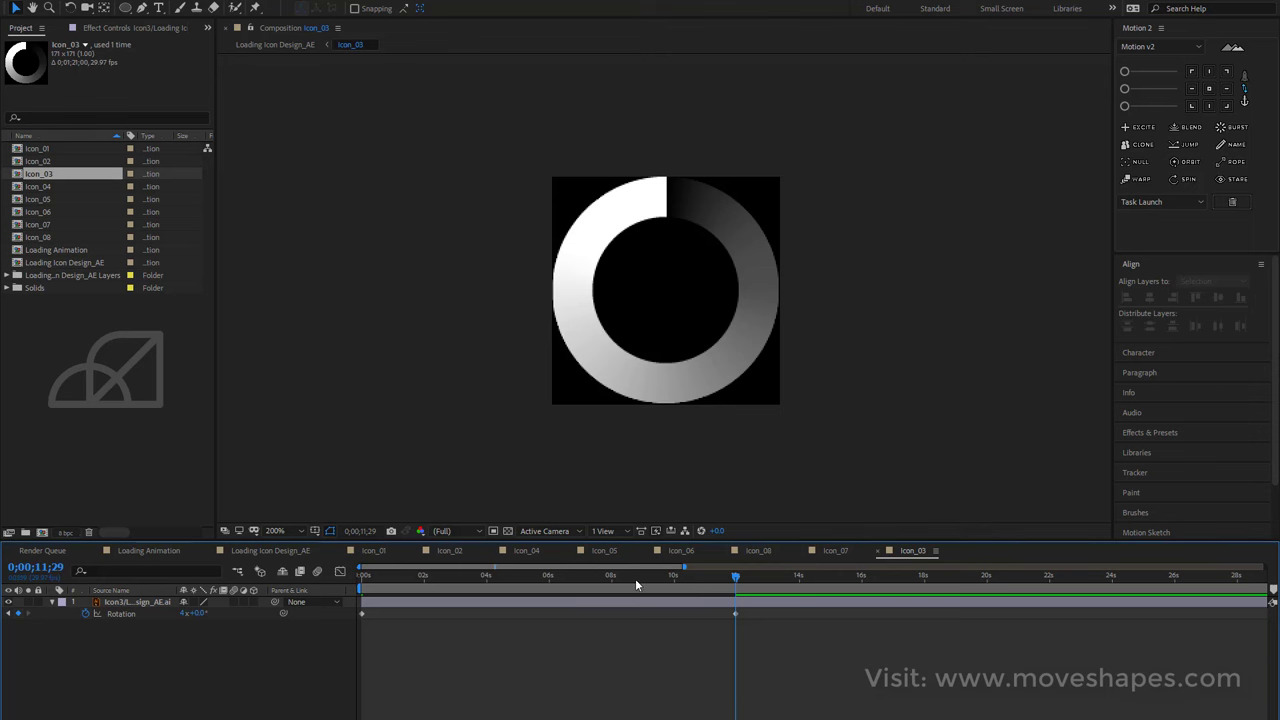
key("space")
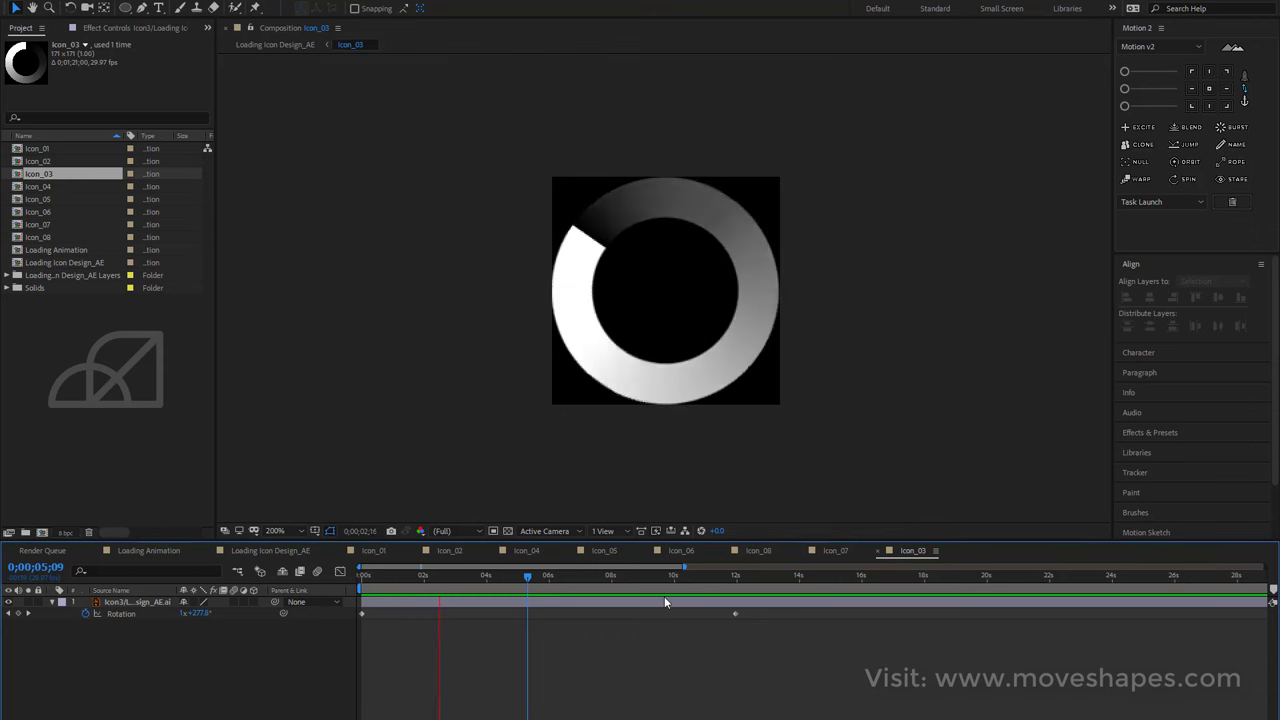
left_click(735, 578)
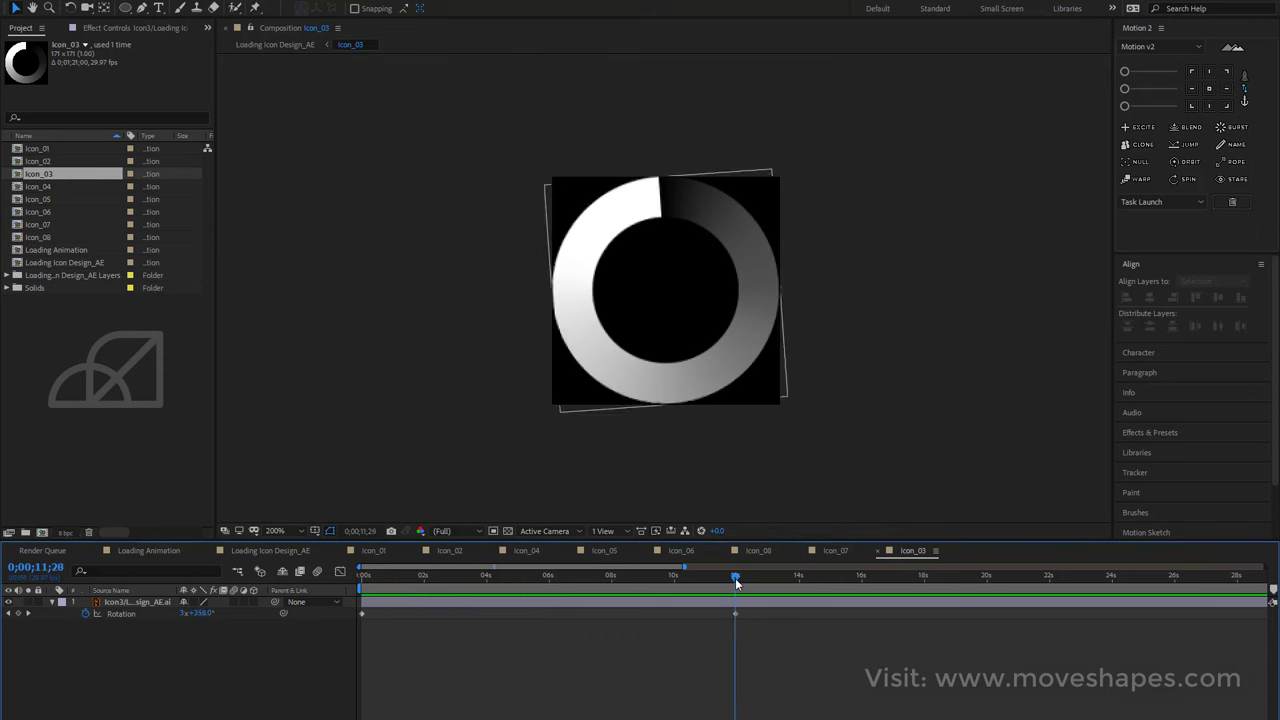
key("space")
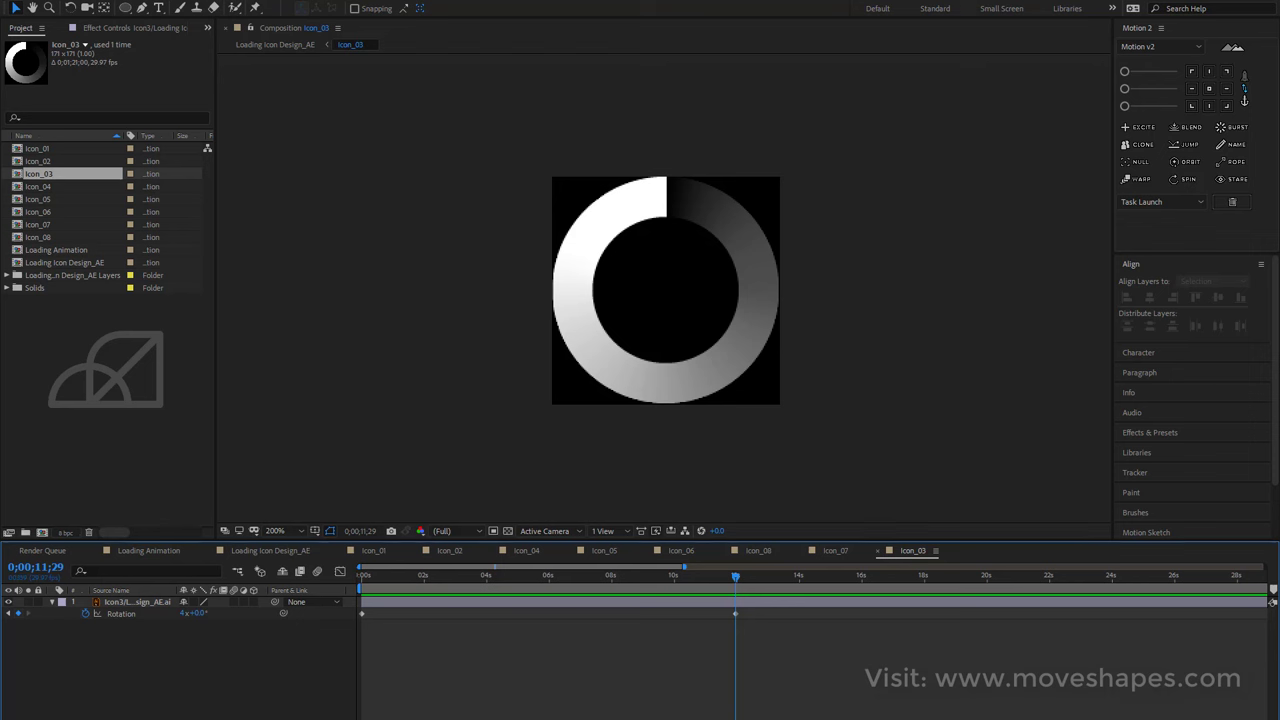
Raise the end Rotation to 10 revolutions, preview it, and return to Loading Icon Design_AE.
key("equal")
key("equal")
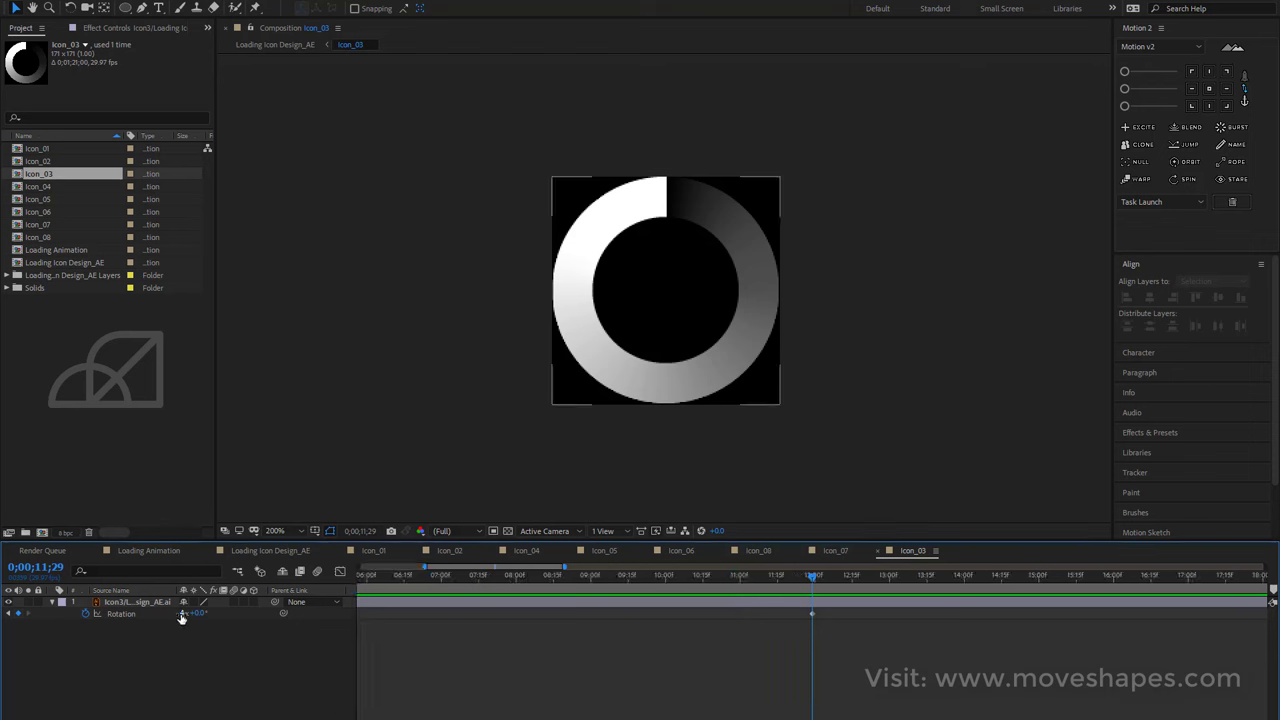
left_click(185, 613)
type("10")
key("Return")
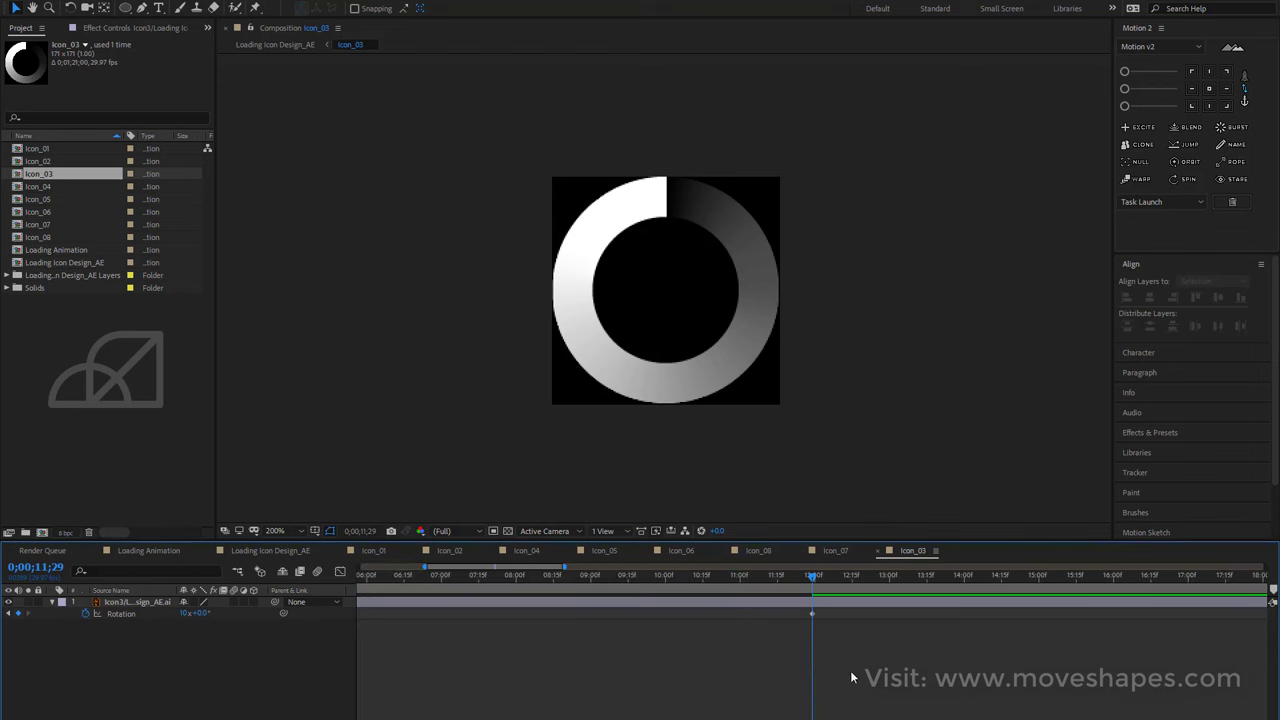
key("space")
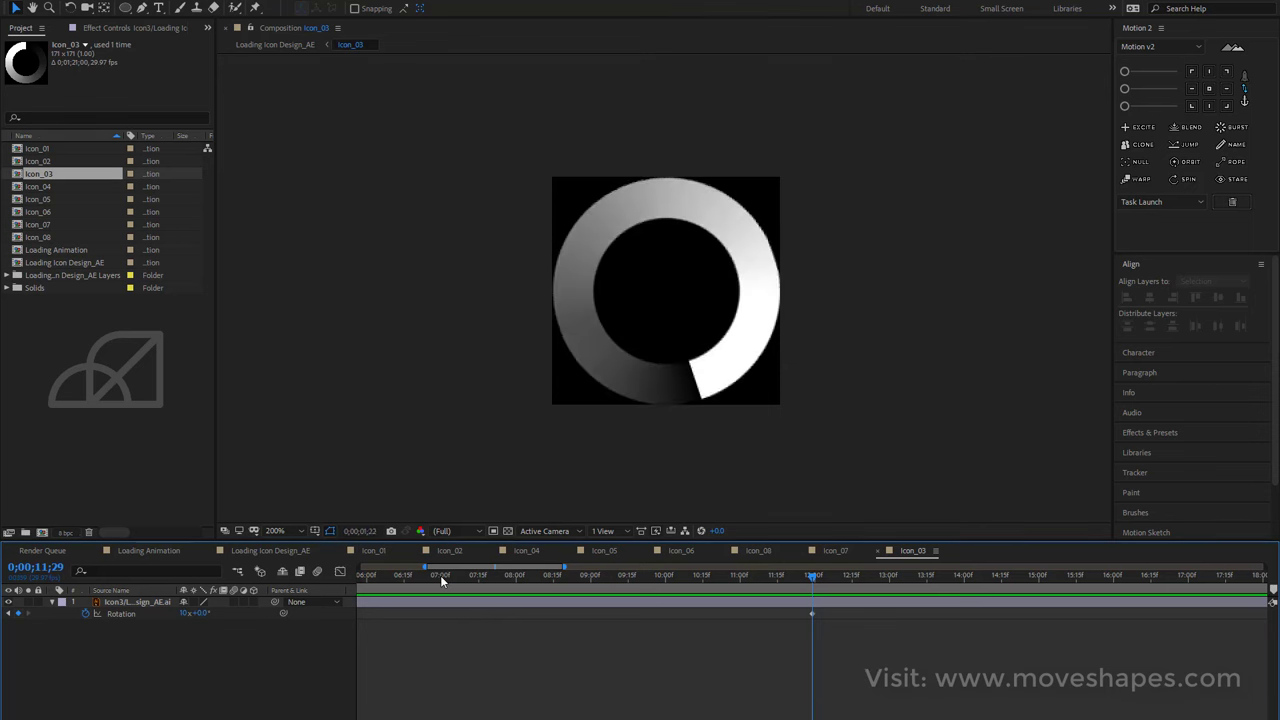
left_click(440, 575)
key("Tab")
left_click(178, 570)
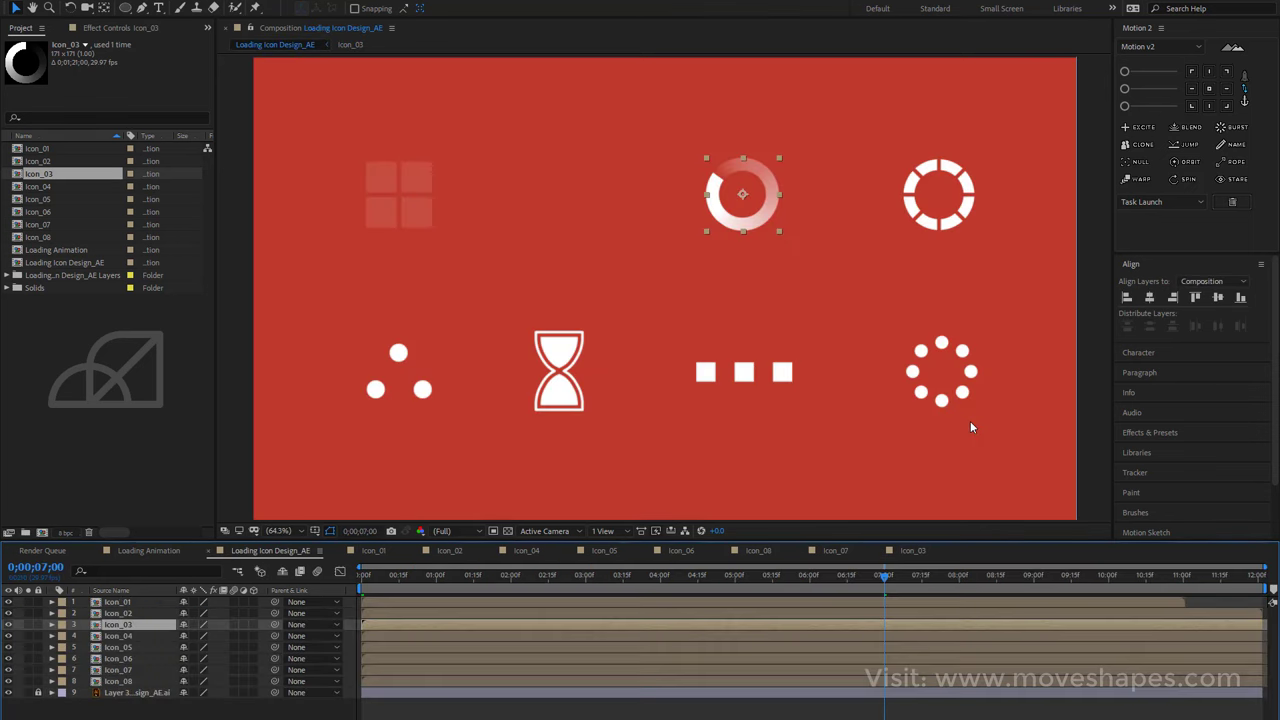
key("space")
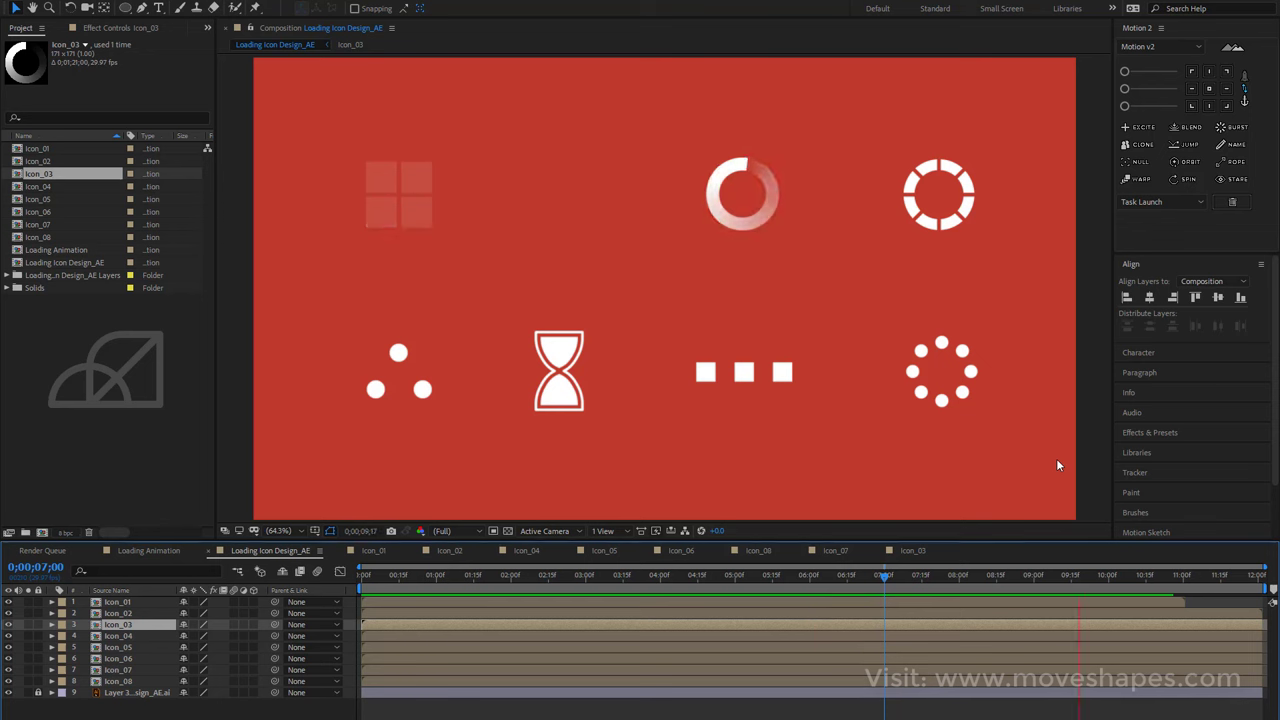
left_click_drag(352, 585, 682, 612)
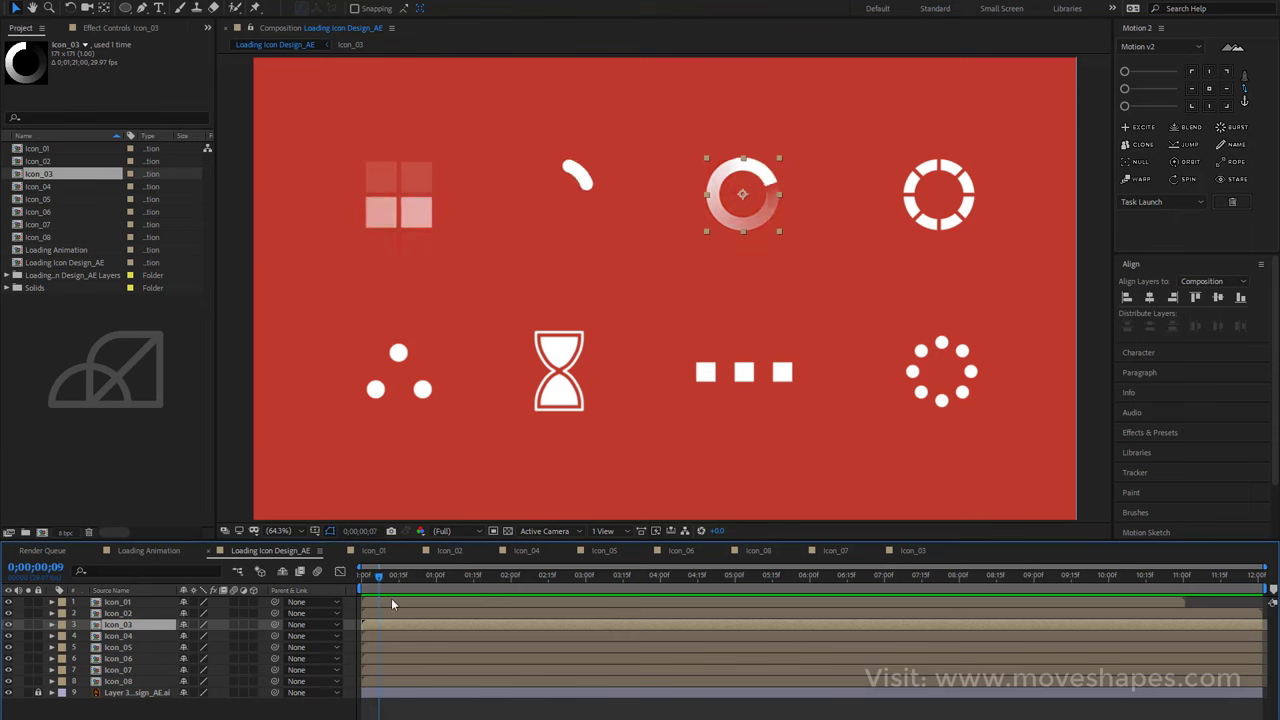
key("space")
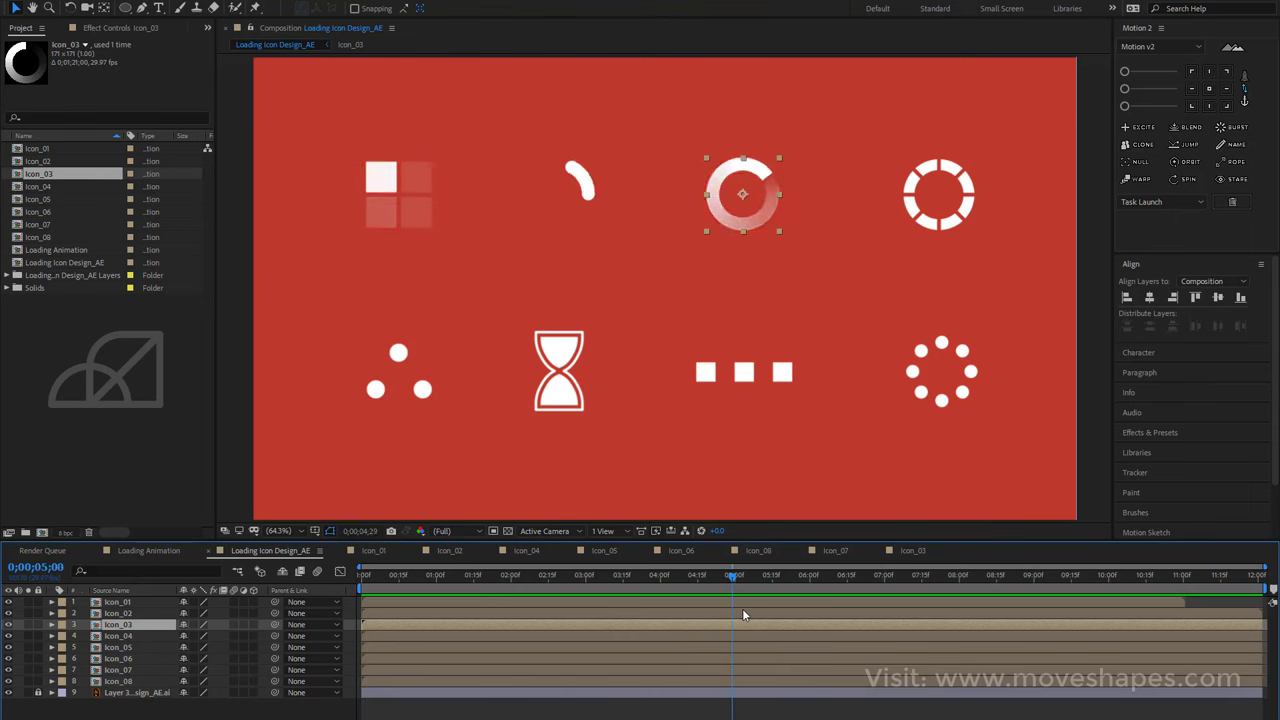
mouse_move(390, 665)
left_mouse_down()
mouse_move(687, 633)
mouse_move(337, 661)
left_mouse_up()
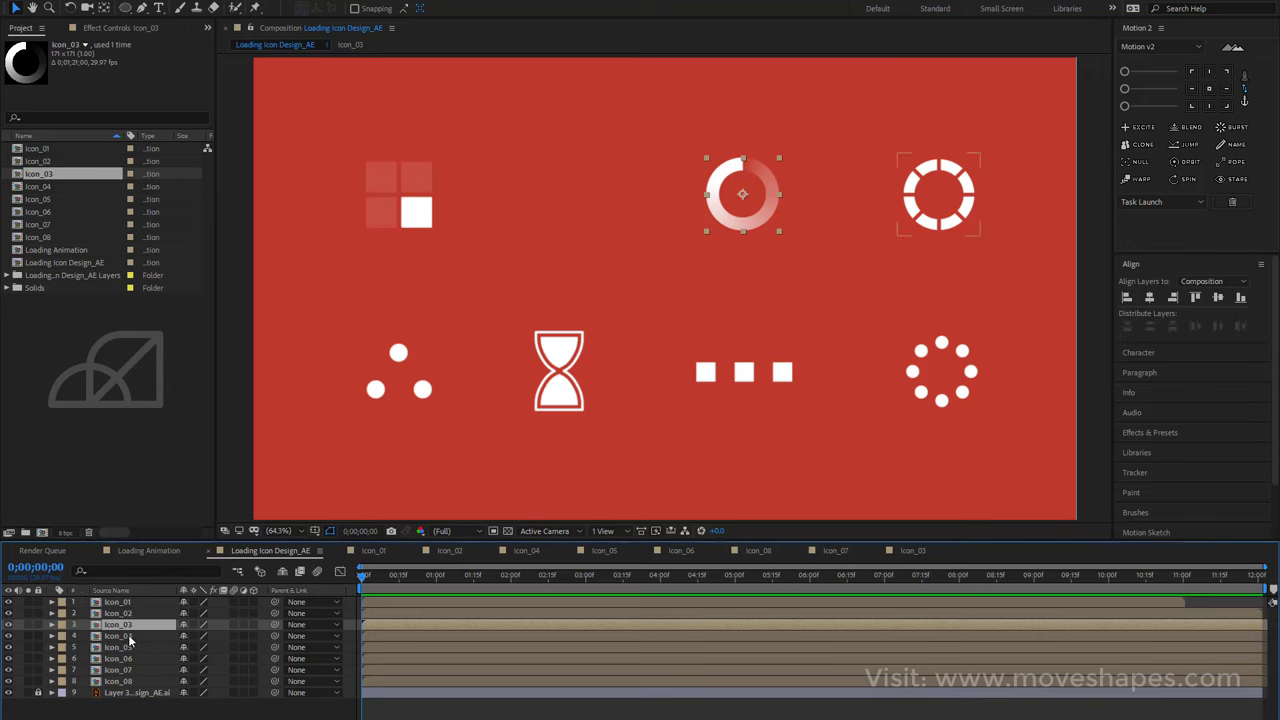
Open the Icon_04 precomp and inspect its ring segments in the viewer.
double_click(938, 194)
left_click(645, 205)
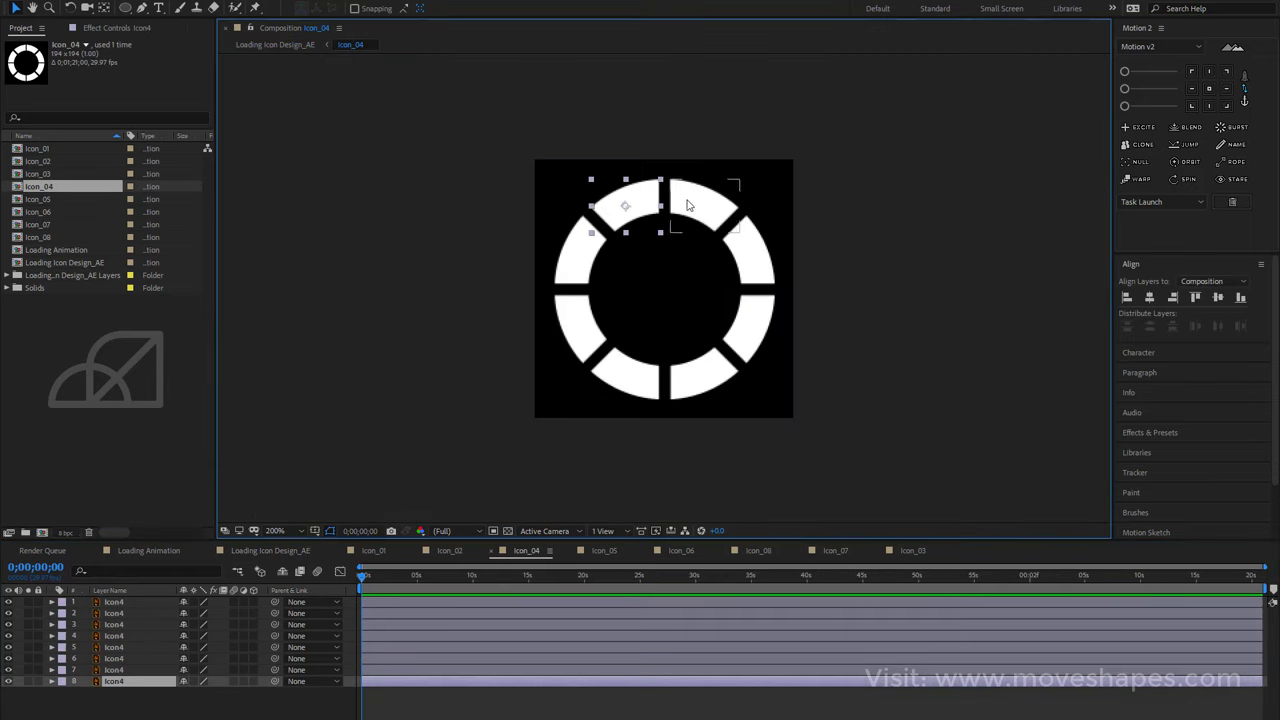
left_click(700, 203)
left_click(754, 242)
left_click(812, 218)
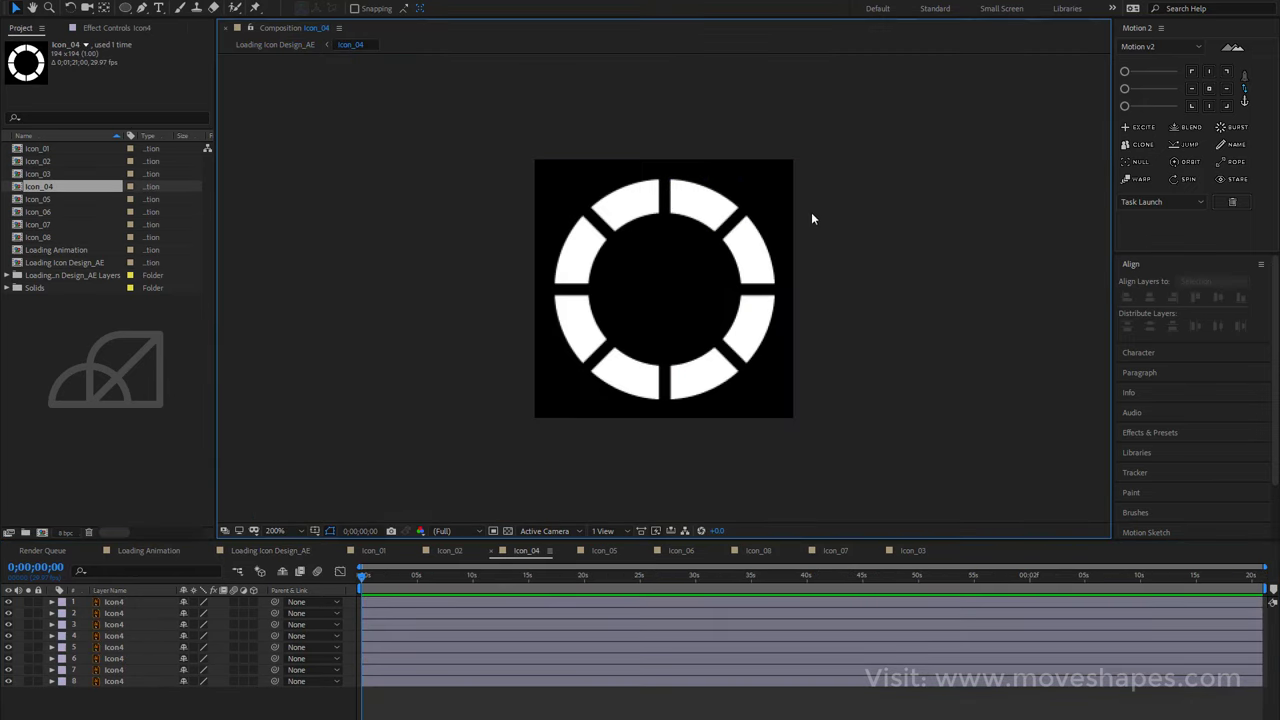
Step through layers 1 to 8 to identify each ring segment.
left_click(114, 603)
left_click(114, 614)
left_click(114, 625)
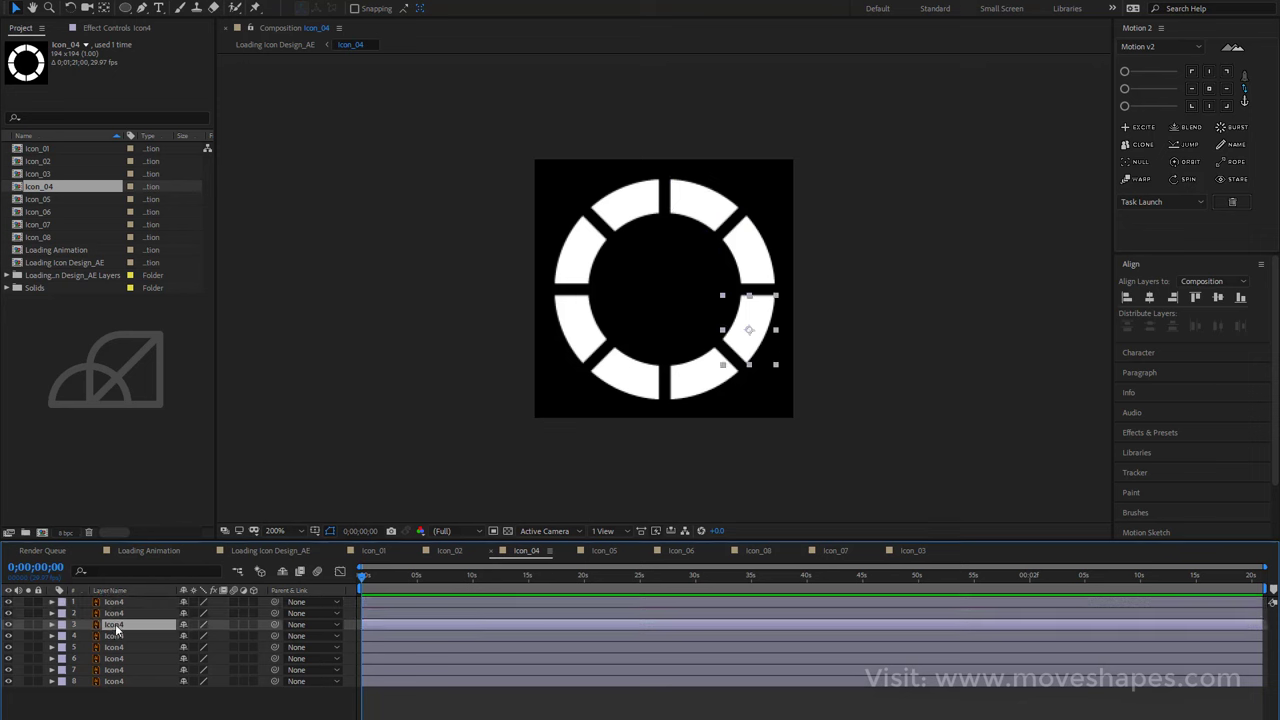
left_click(117, 636)
left_click(117, 647)
left_click(116, 658)
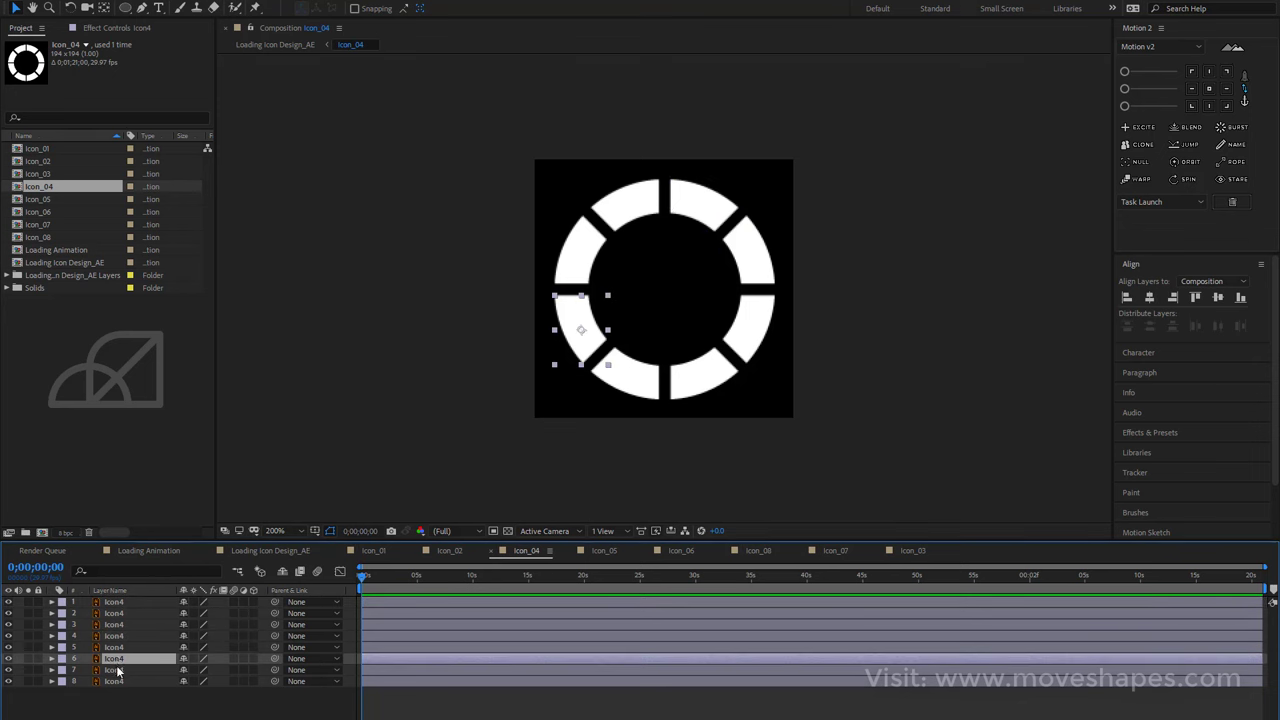
left_click(114, 670)
left_click(114, 682)
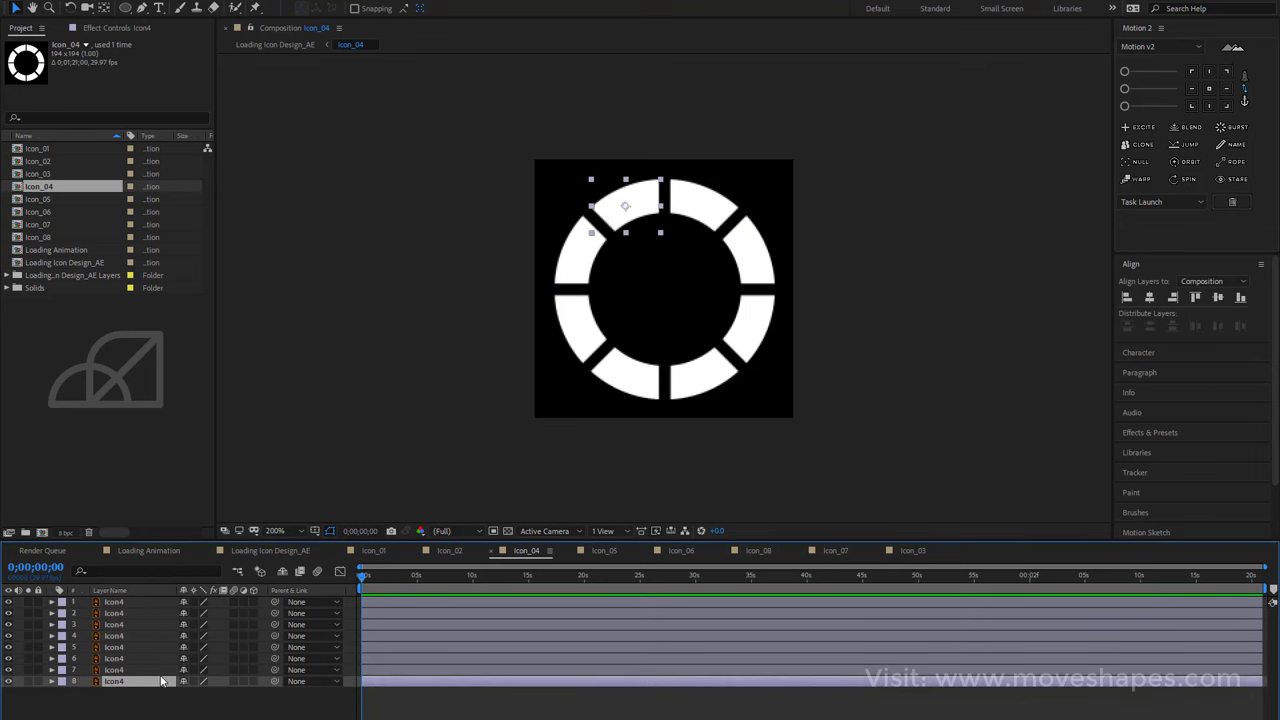
left_click(120, 602)
Select all eight segment layers and add 100% Opacity keyframes at frame 0.
left_click(116, 682, "shift")
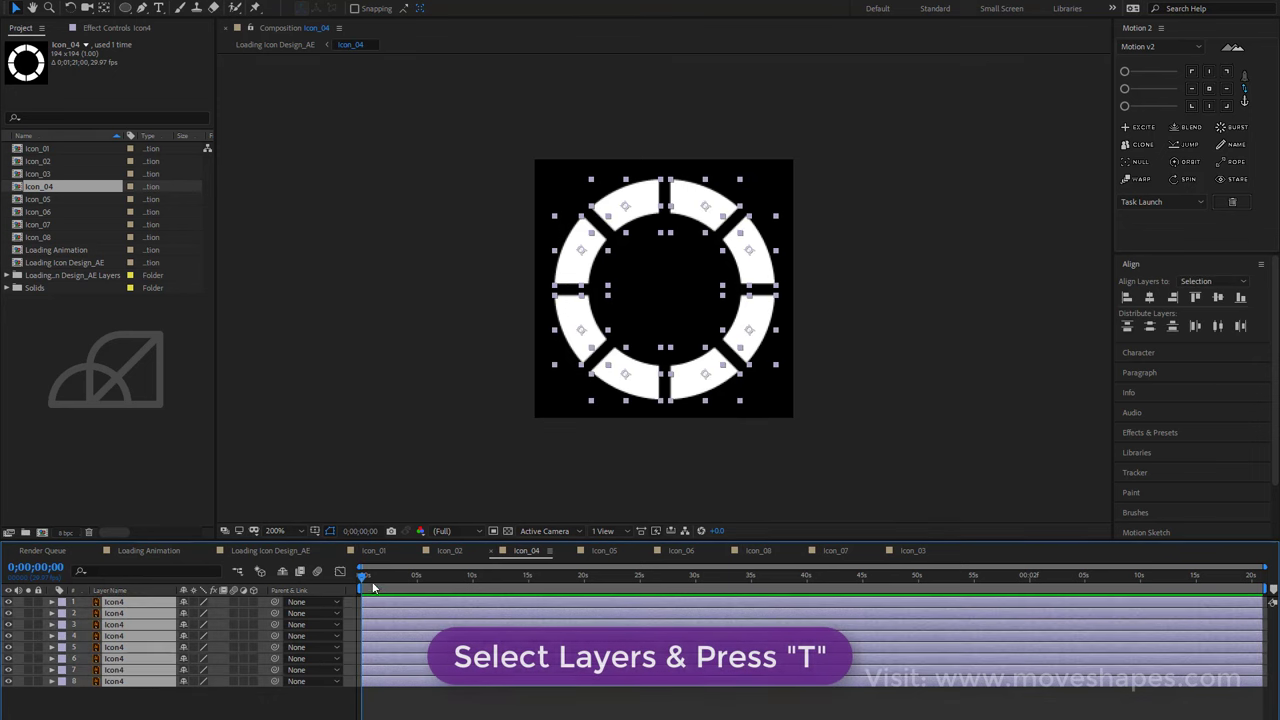
mouse_move(366, 578)
left_mouse_down()
mouse_move(430, 578)
mouse_move(350, 583)
left_mouse_up()
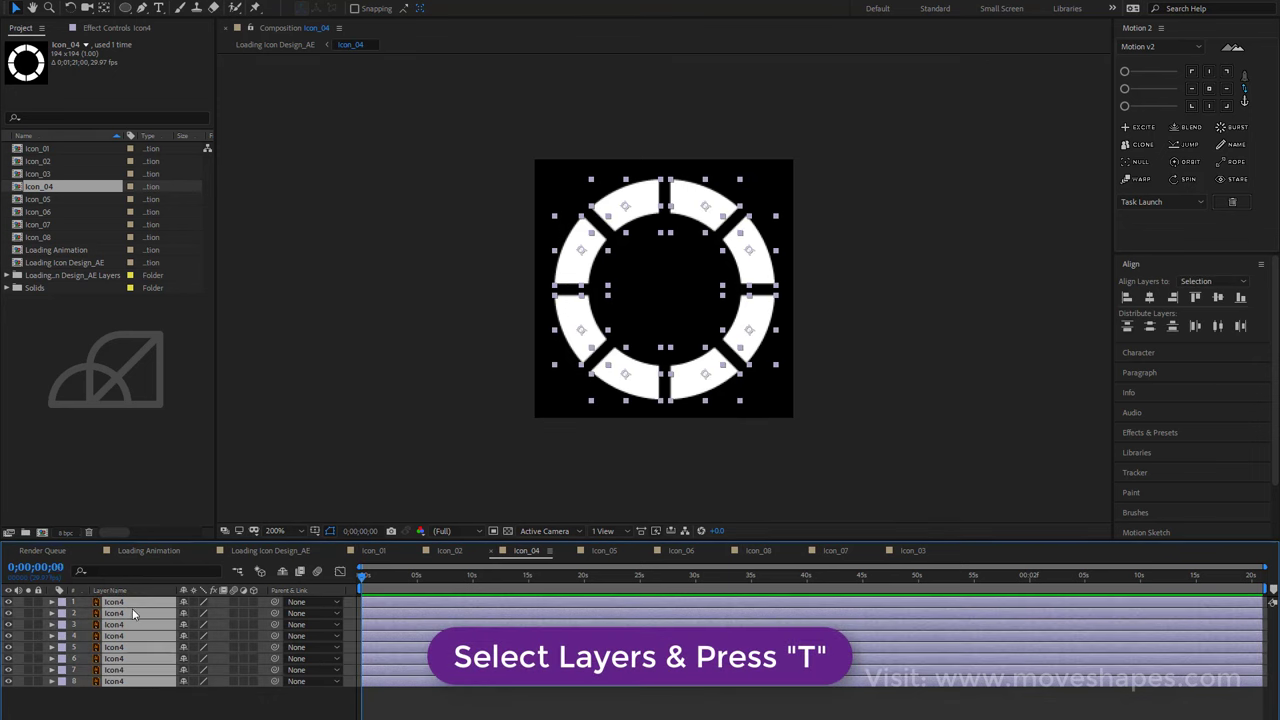
key("t")
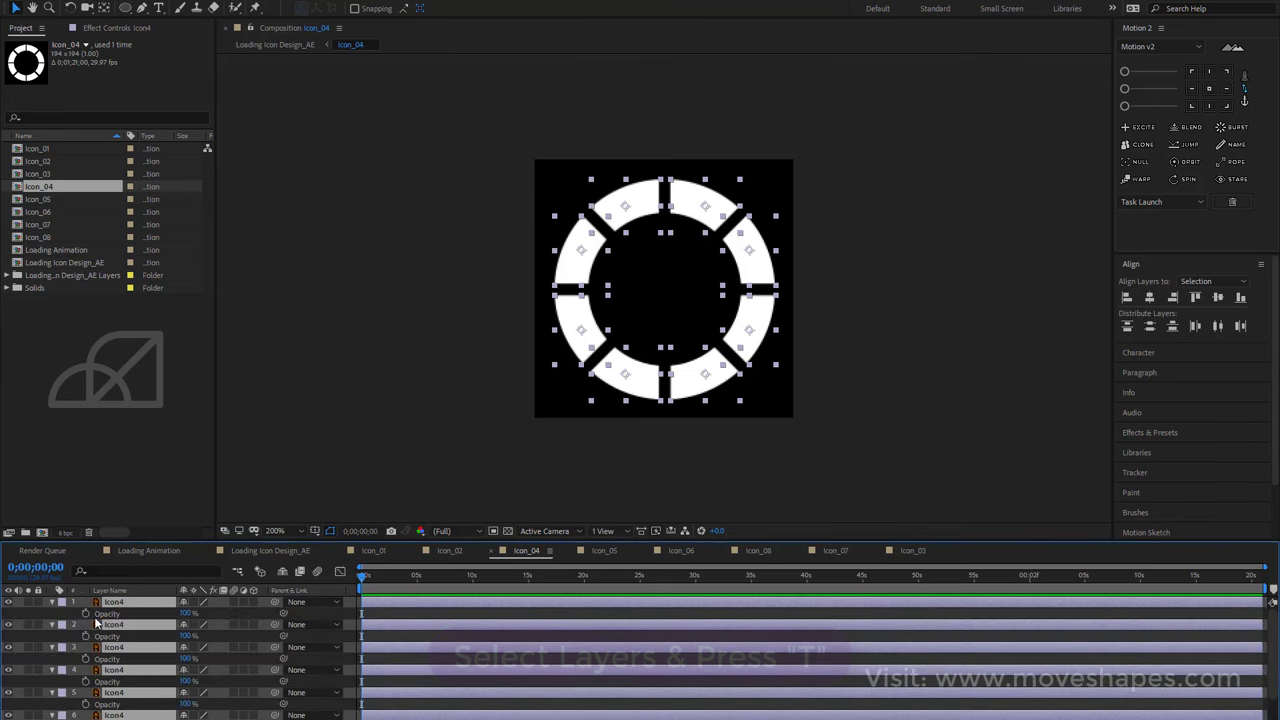
left_click(86, 614)
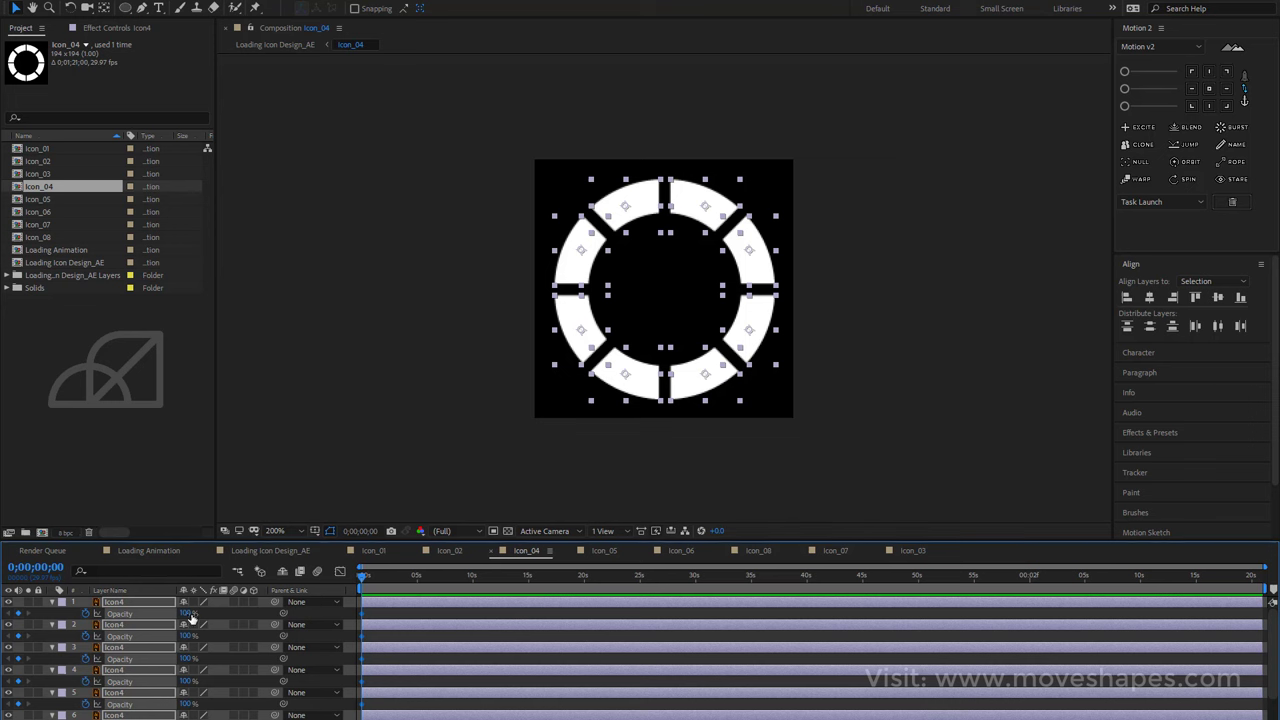
Keyframe every segment's Opacity at 10% at 0s, 100% at 1s and 10% at 2s.
left_click(189, 614)
type("10")
key("Return")
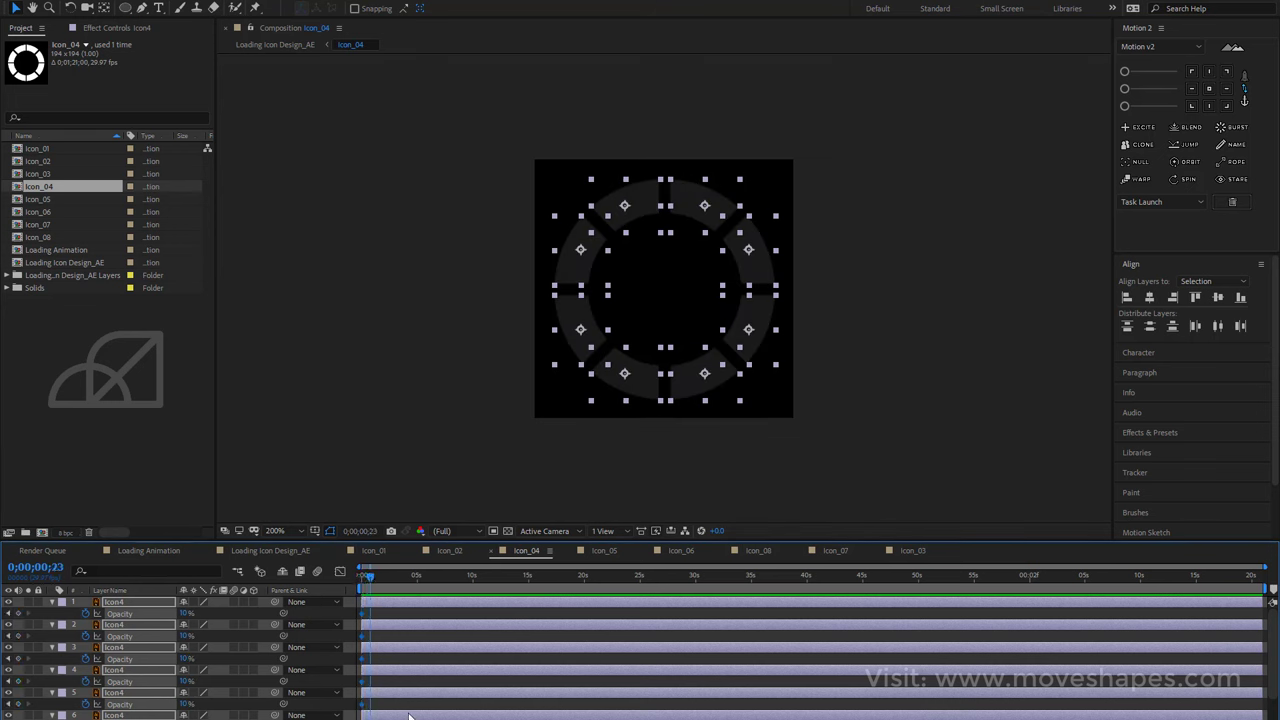
key("equal")
key("equal")
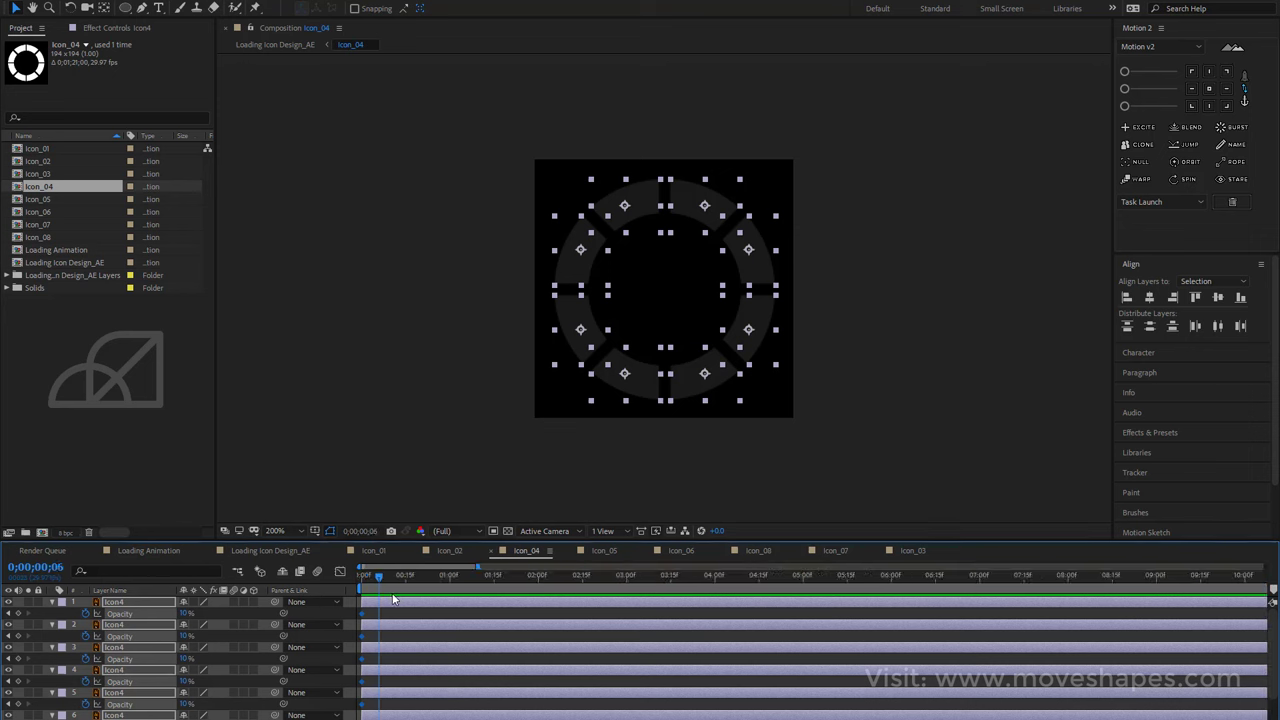
key("shift+Page_Down")
left_click_drag(367, 586, 451, 596)
key("Return")
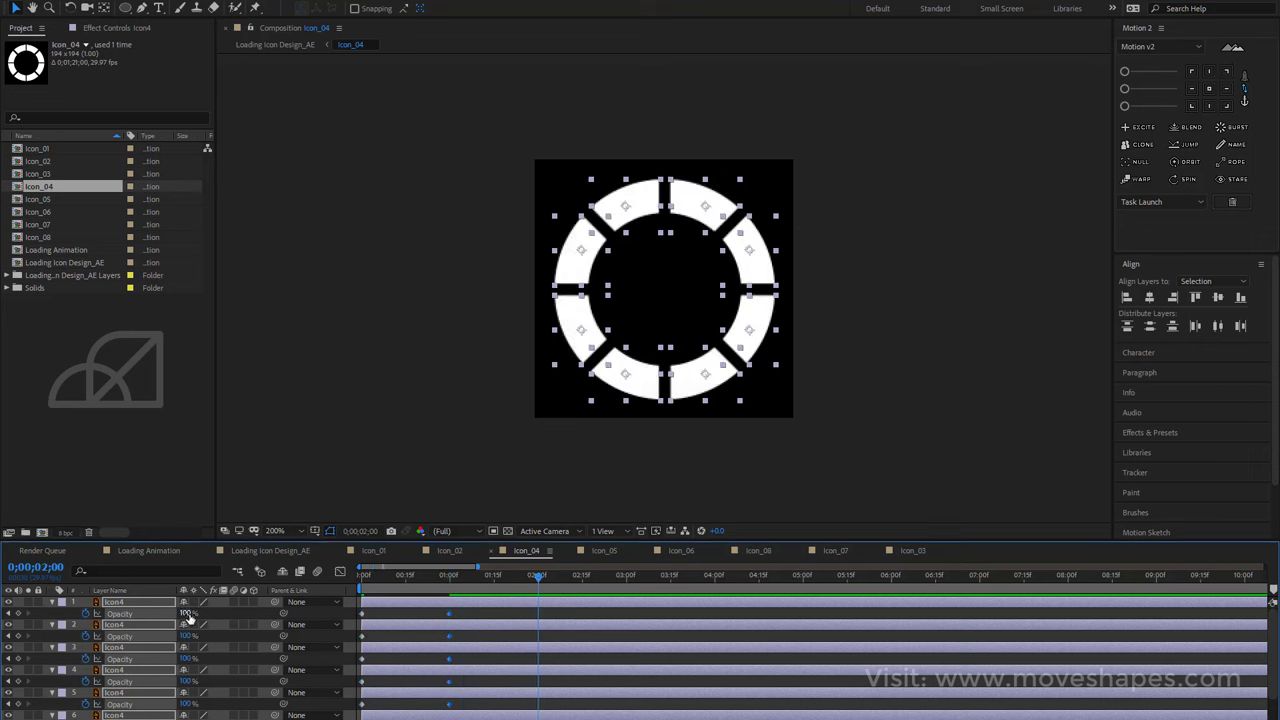
left_click(188, 614)
type("10")
key("Return")
Preview and scrub the timeline to check the ring segments' fade.
left_click(768, 476)
key("space")
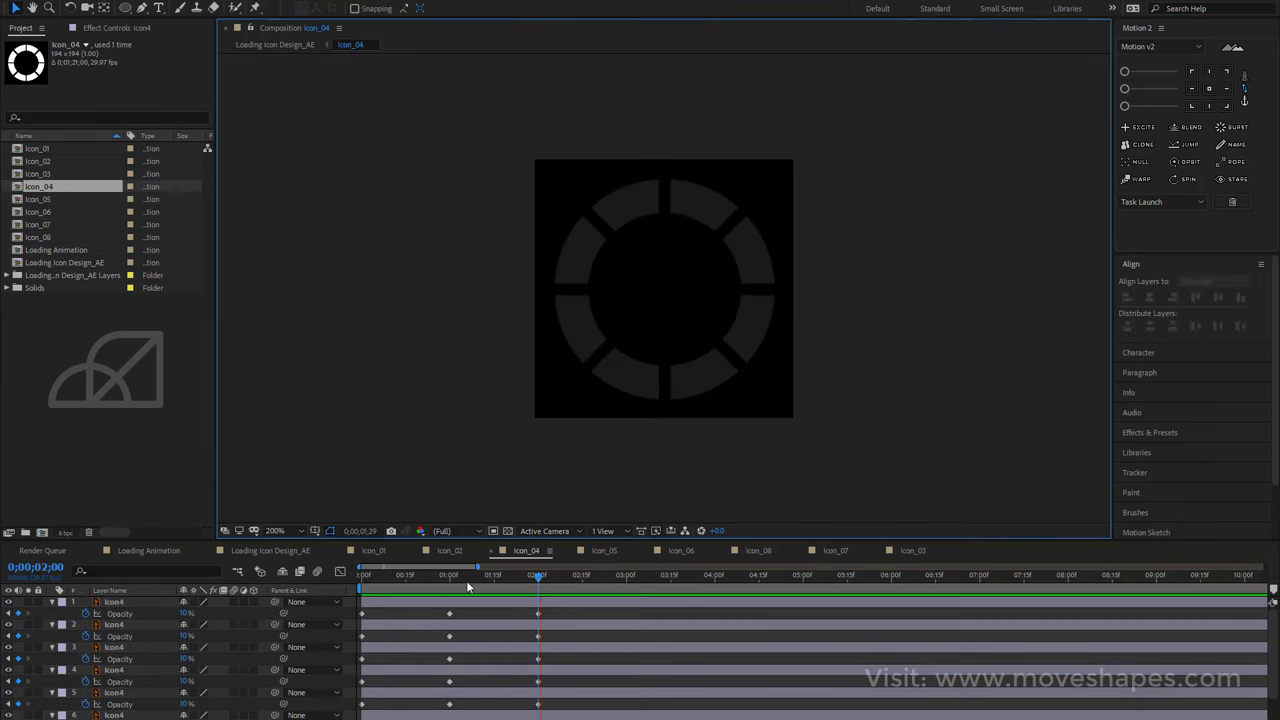
left_click(371, 576)
left_click_drag(383, 613, 539, 606)
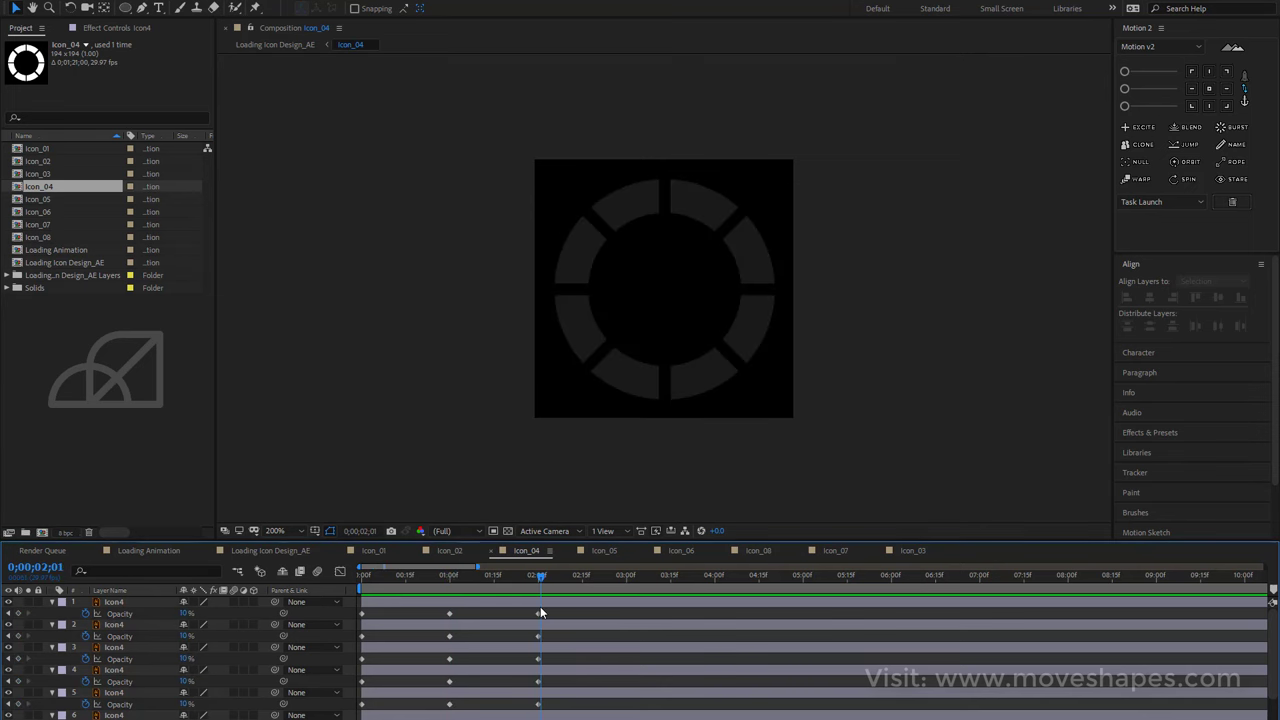
key("Page_Up")
left_click(96, 616)
mouse_move(525, 582)
left_mouse_down()
mouse_move(518, 612)
mouse_move(537, 617)
left_mouse_up()
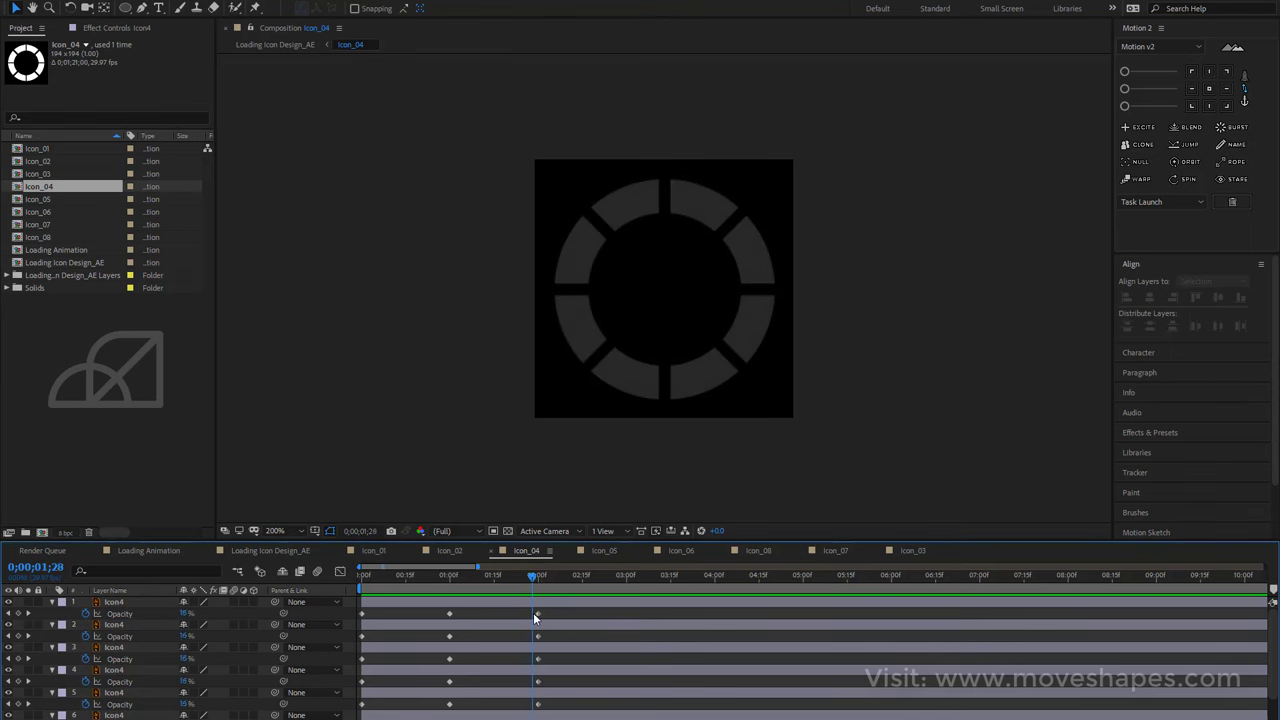
Add a cycle loopOutDuration expression to the first and second segments' Opacity.
left_click(537, 612)
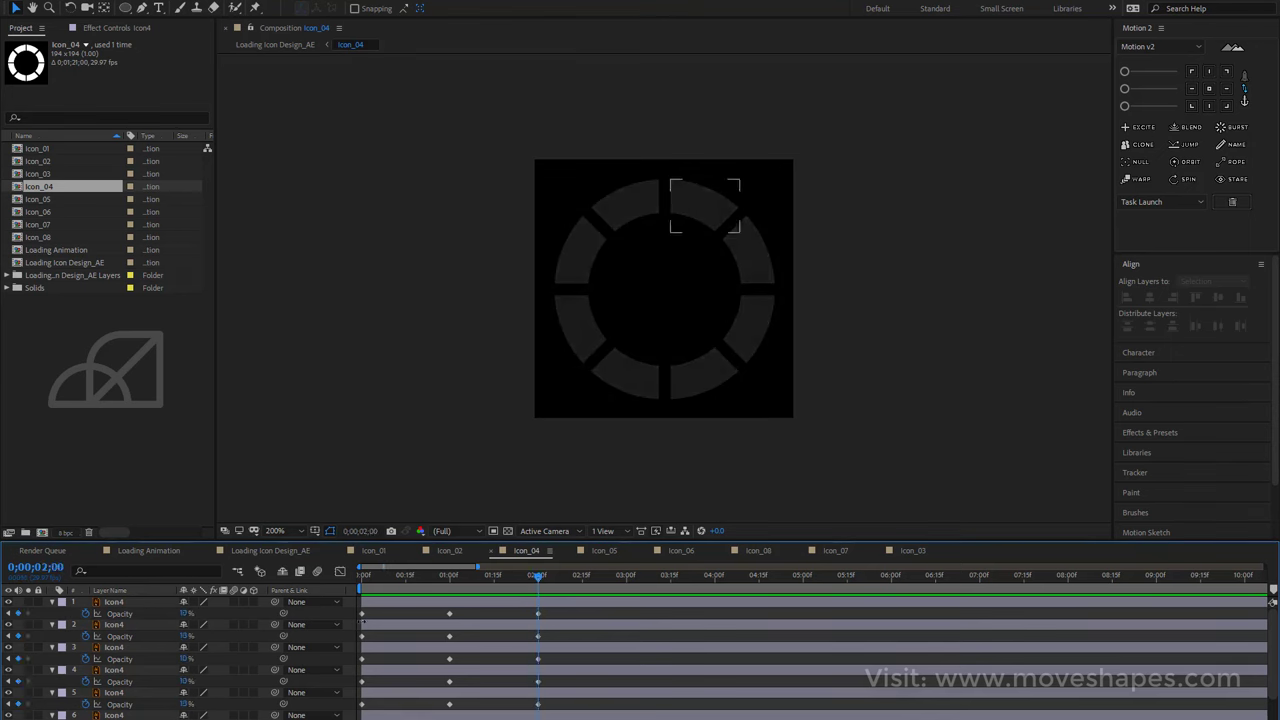
left_click(87, 614, "alt")
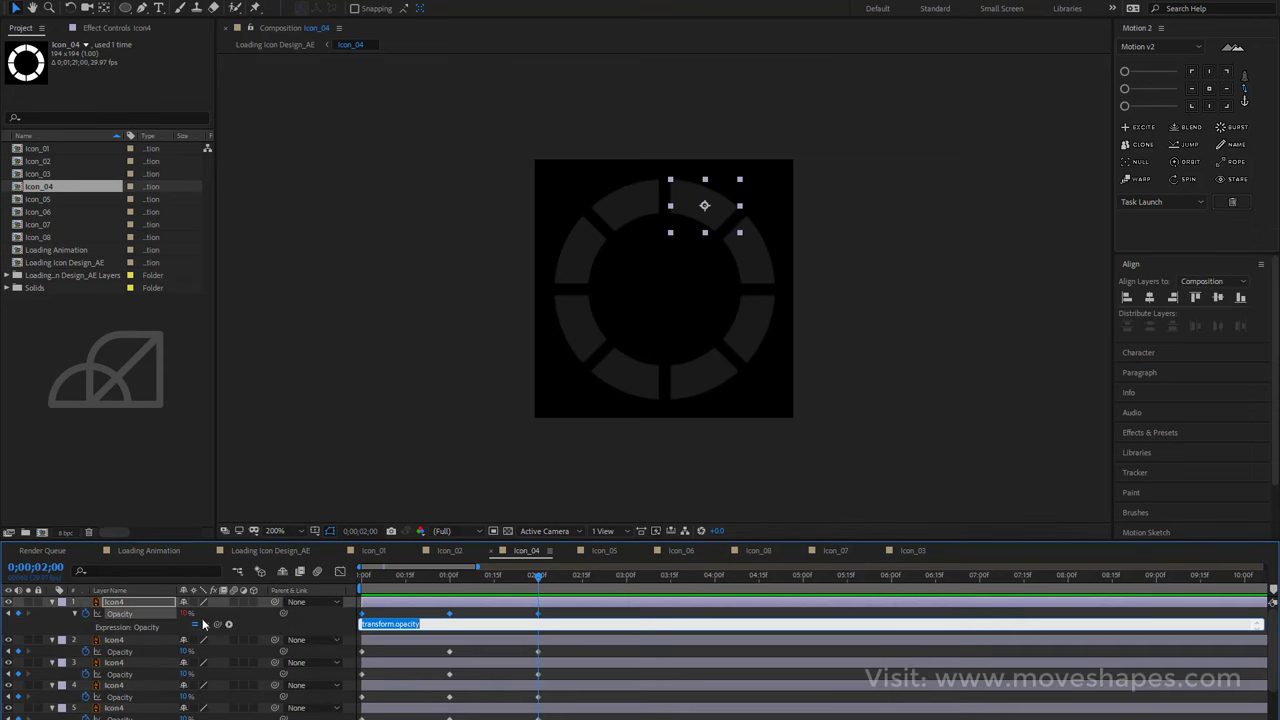
left_click(228, 624)
mouse_move(285, 556)
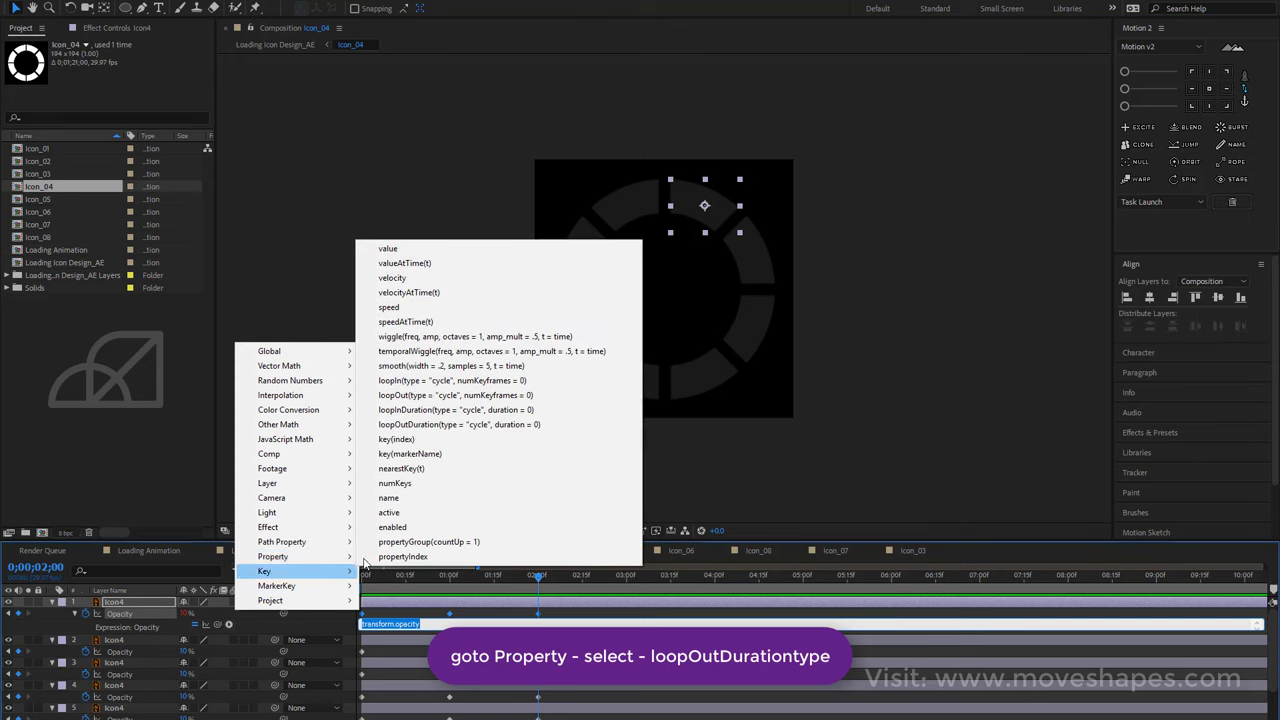
left_click(435, 424)
left_click(733, 470)
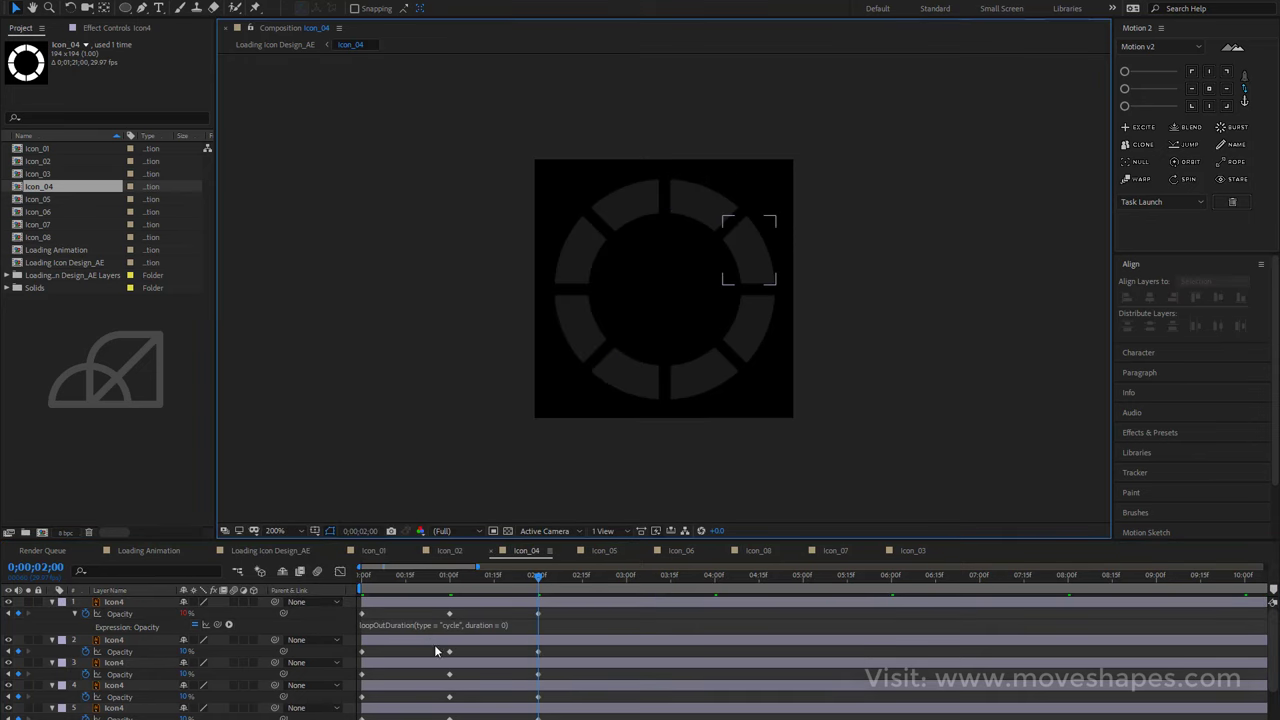
left_click(85, 652, "alt")
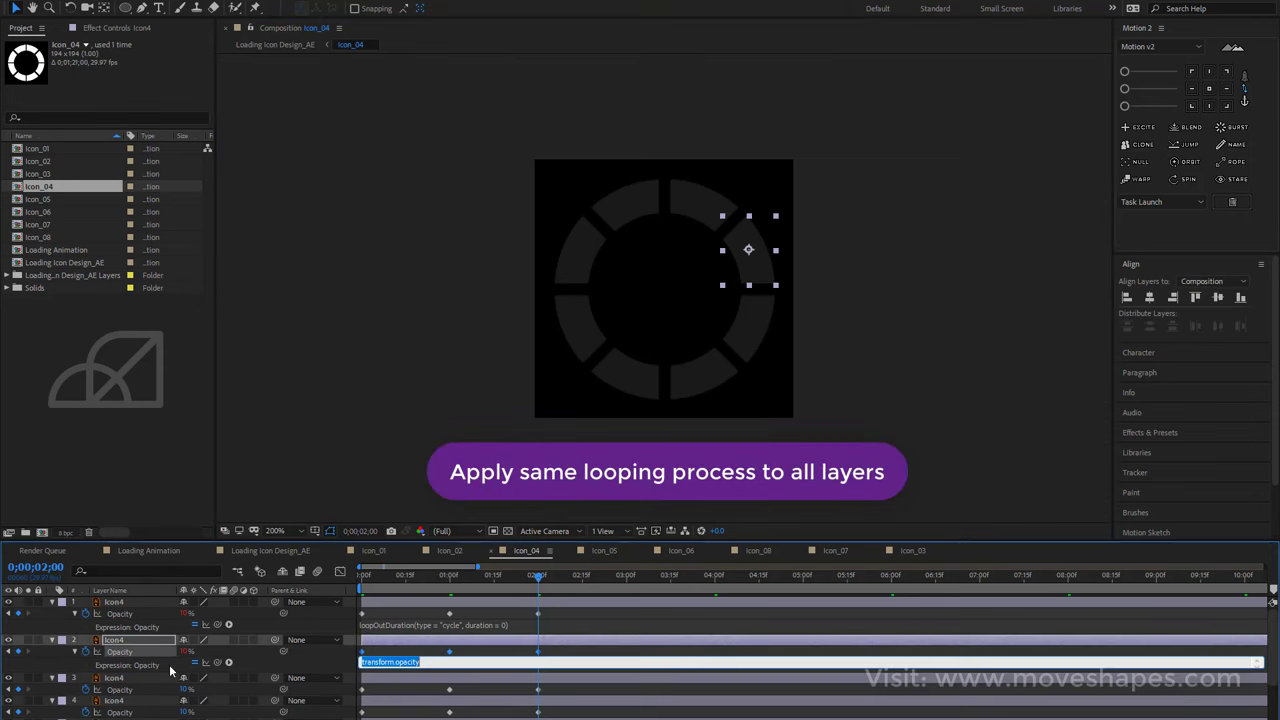
left_click(228, 663)
mouse_move(290, 594)
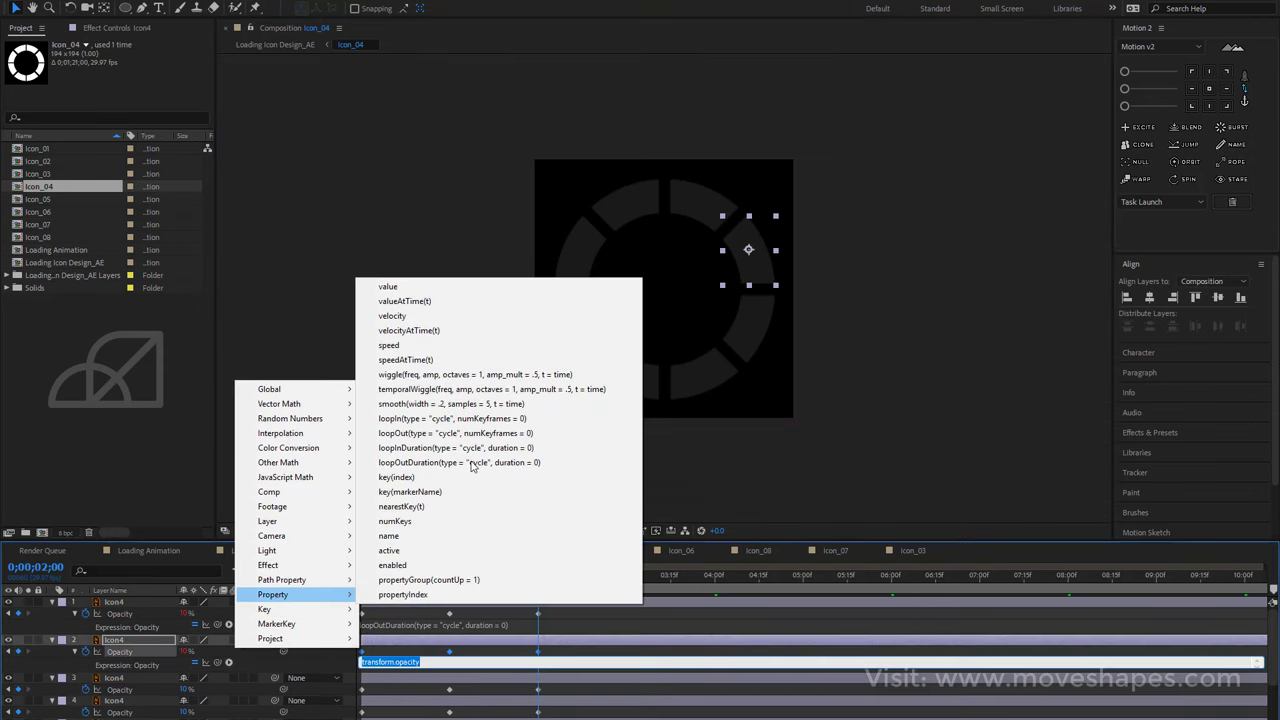
left_click(466, 464)
left_click(456, 507)
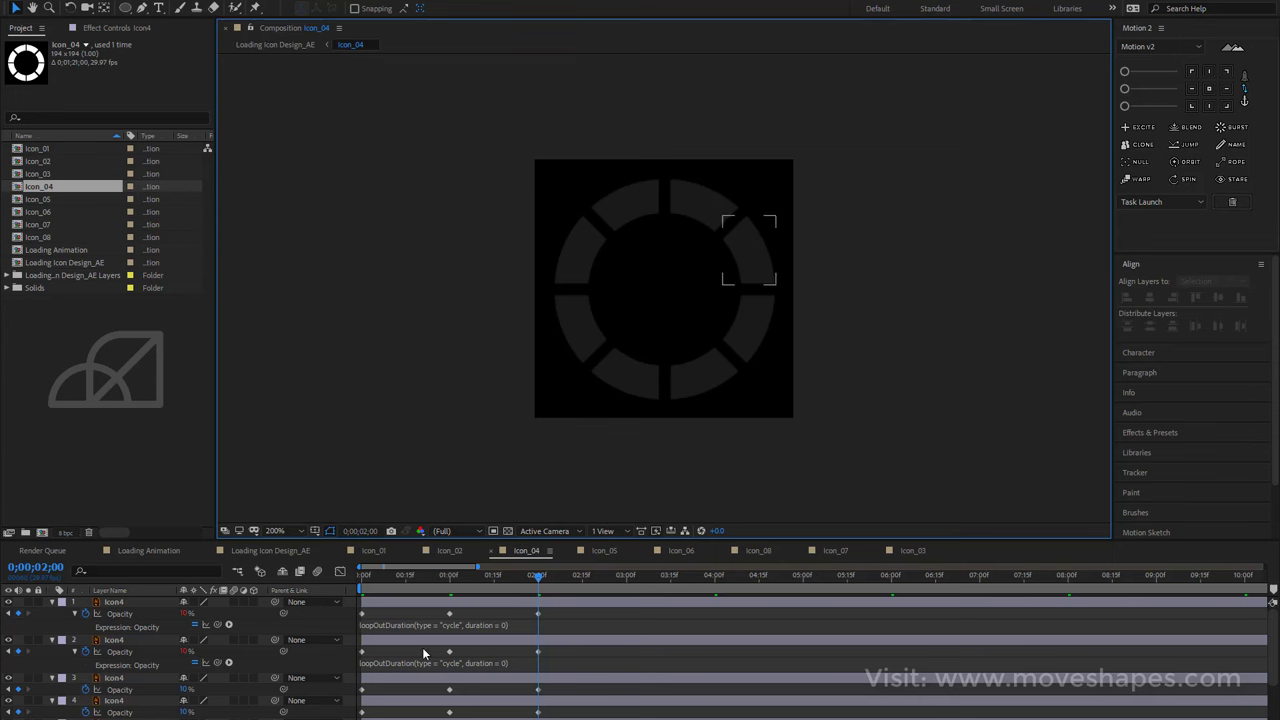
Add the cycle loopOutDuration expression to the third and fourth segments' Opacity.
scroll(410, 656, "down", 2)
left_click(87, 655, "alt")
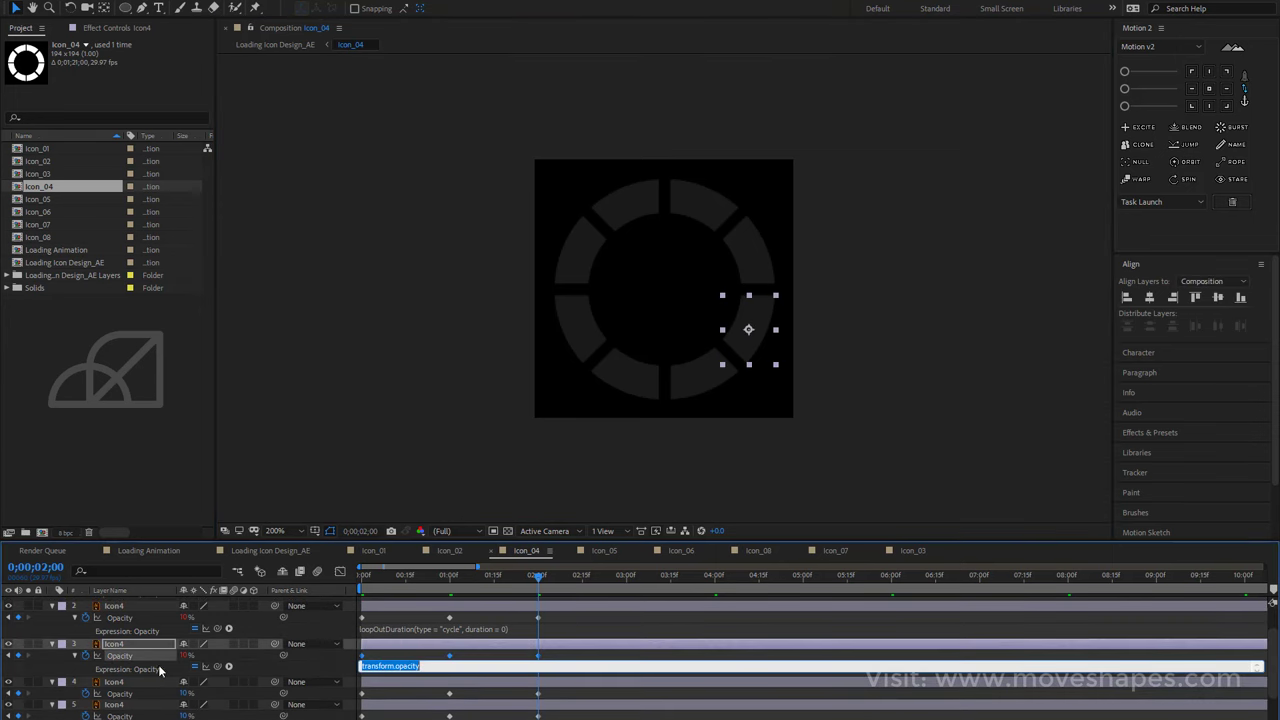
left_click(228, 667)
mouse_move(290, 598)
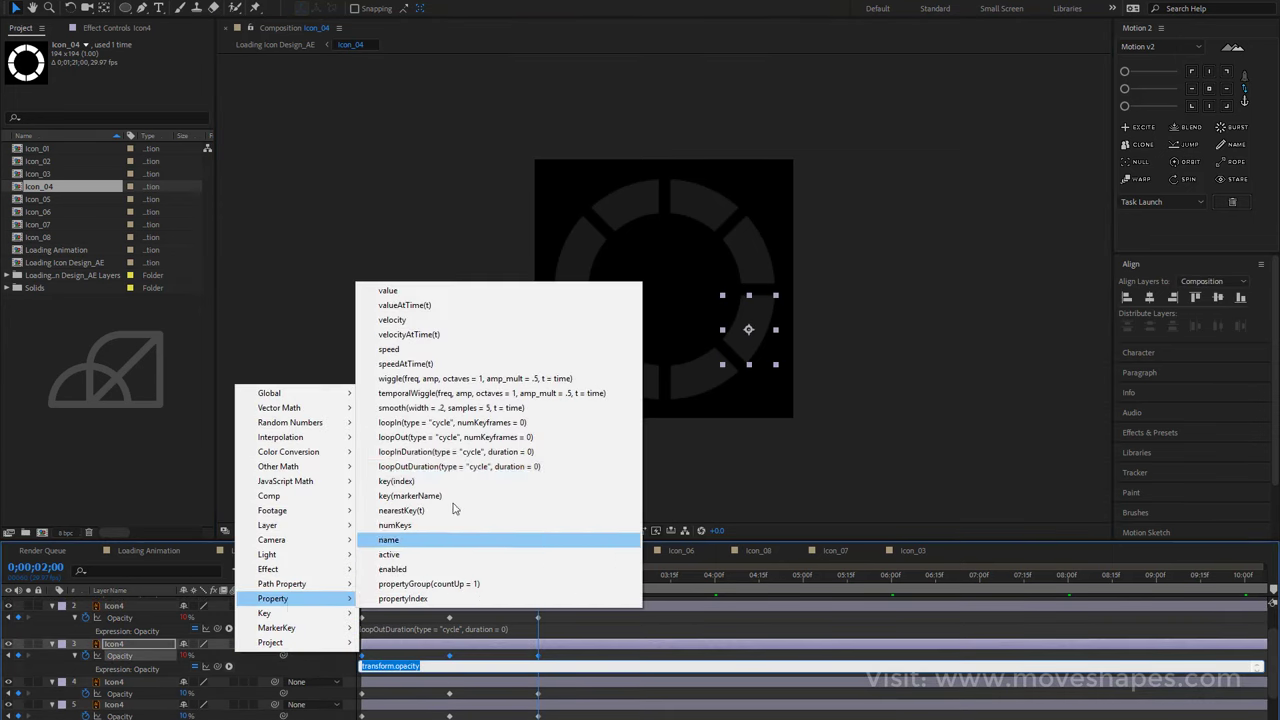
left_click(466, 467)
left_click(549, 628)
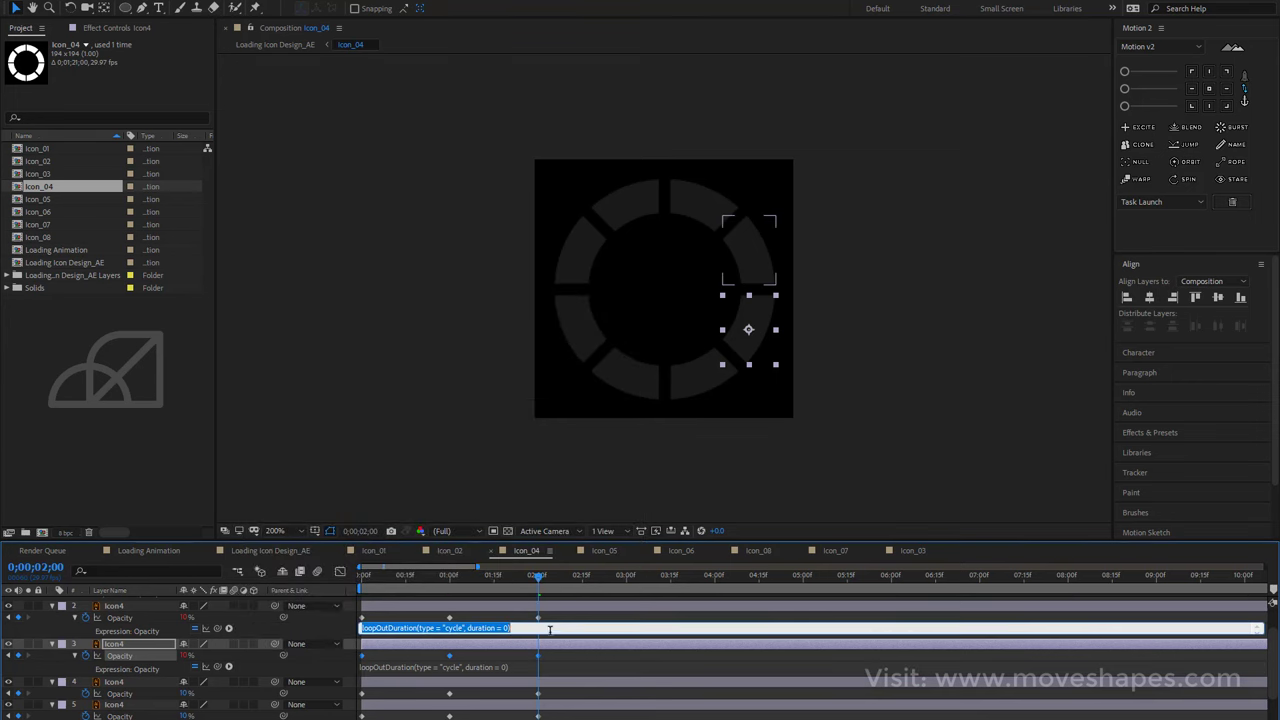
left_click(782, 487)
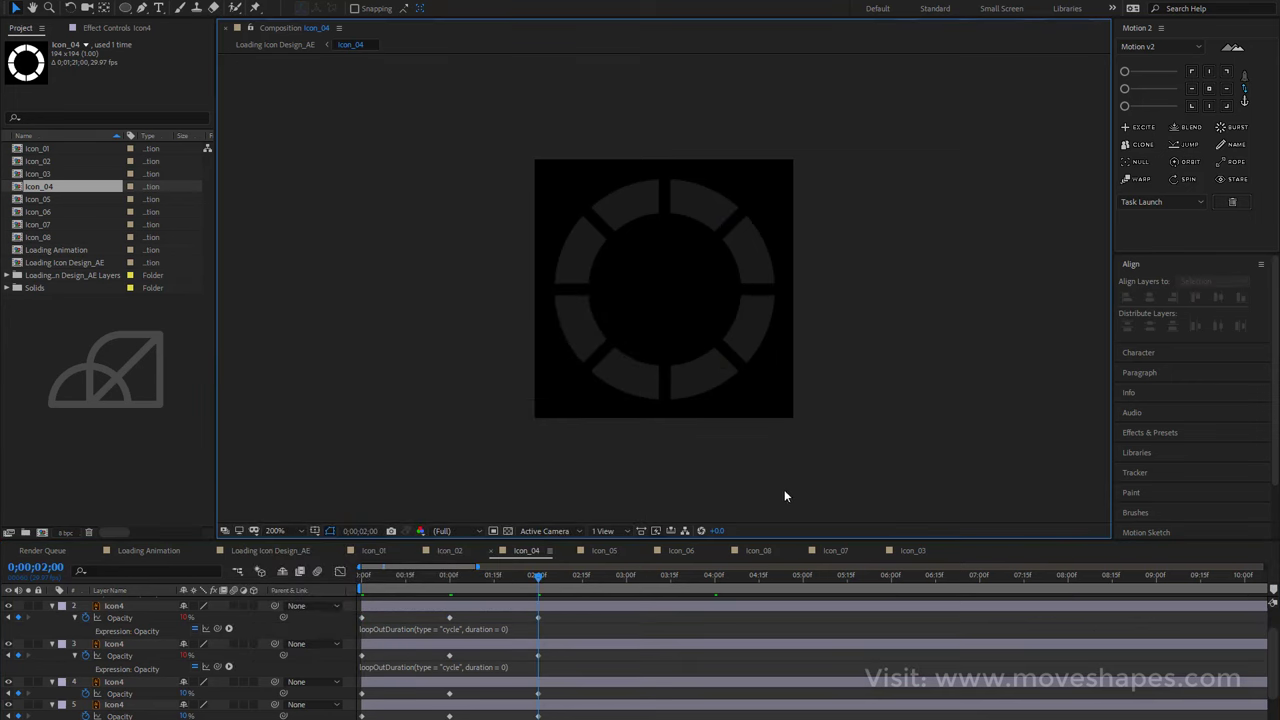
left_click(86, 693, "alt")
left_click(229, 705)
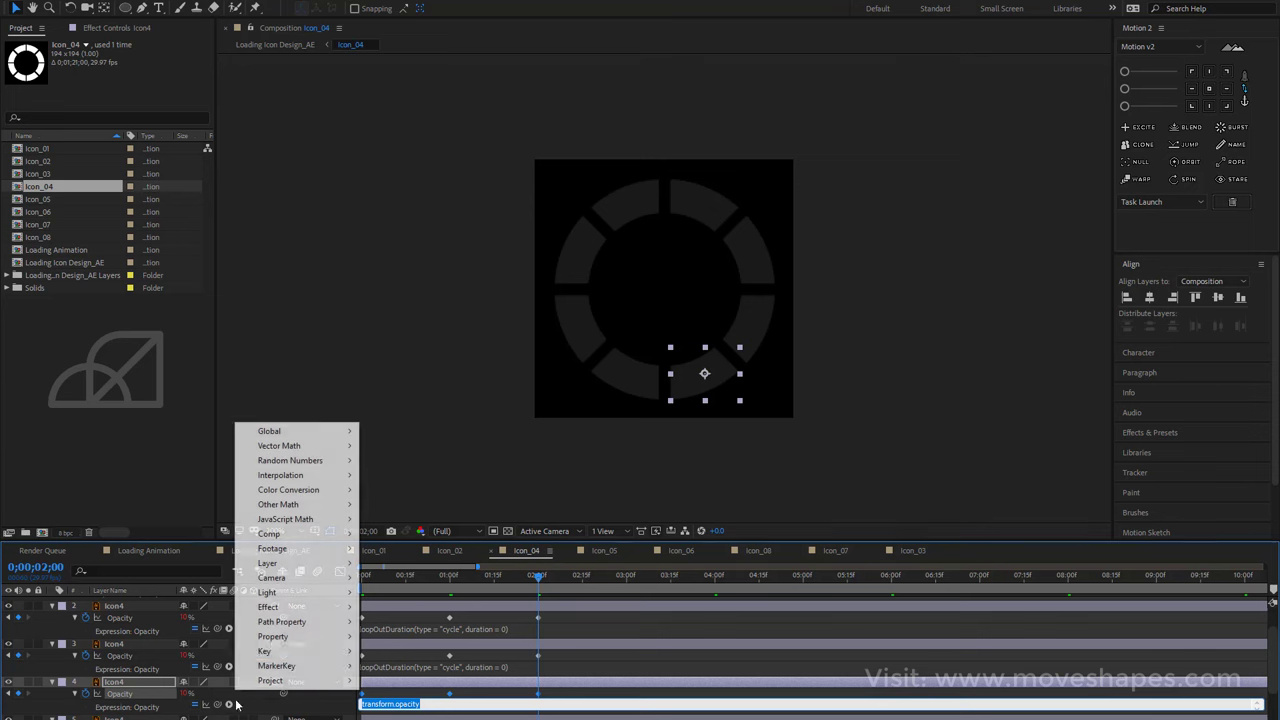
mouse_move(270, 638)
left_click(463, 505)
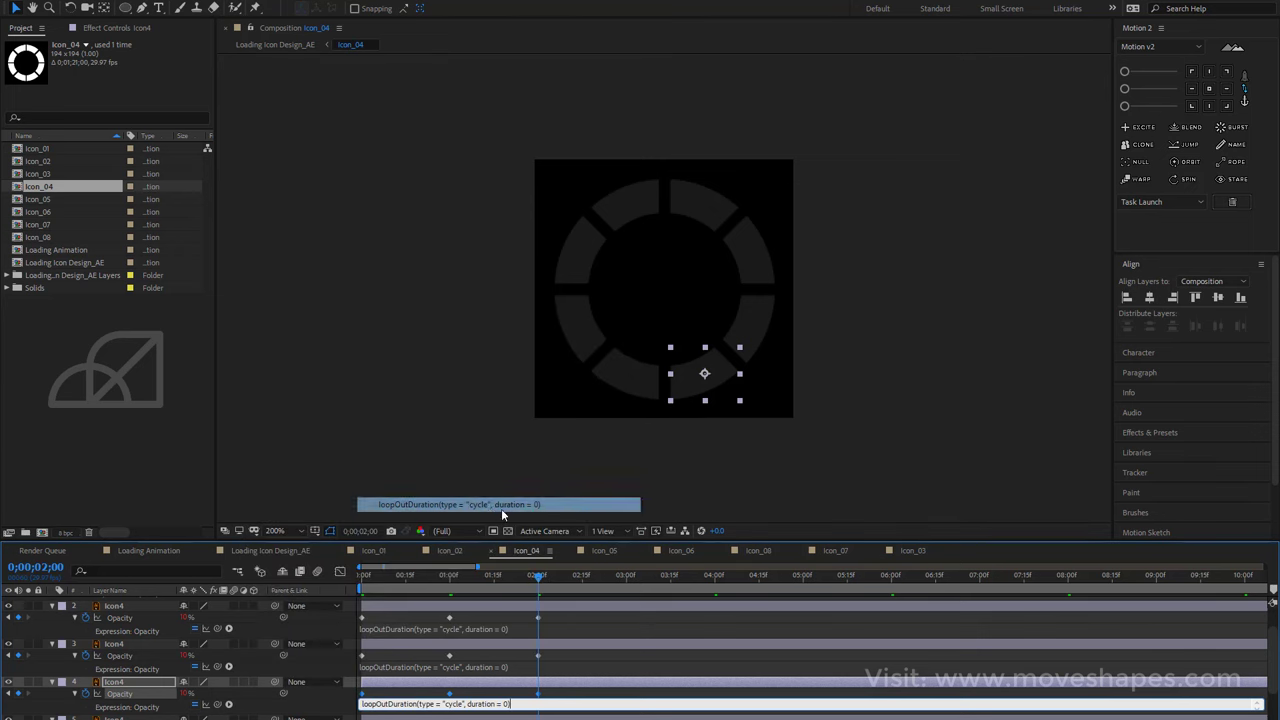
left_click(863, 451)
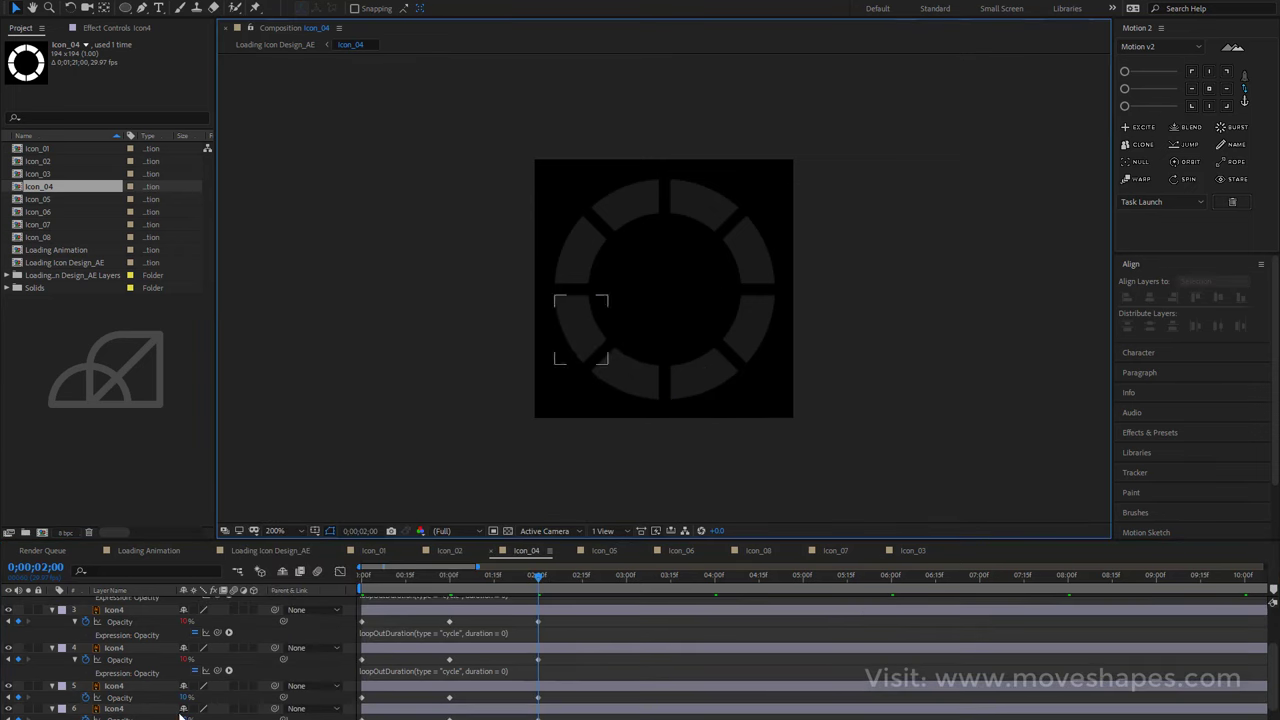
Add the cycle loopOutDuration expression to the fifth and sixth segments' Opacity.
left_click(86, 697, "alt")
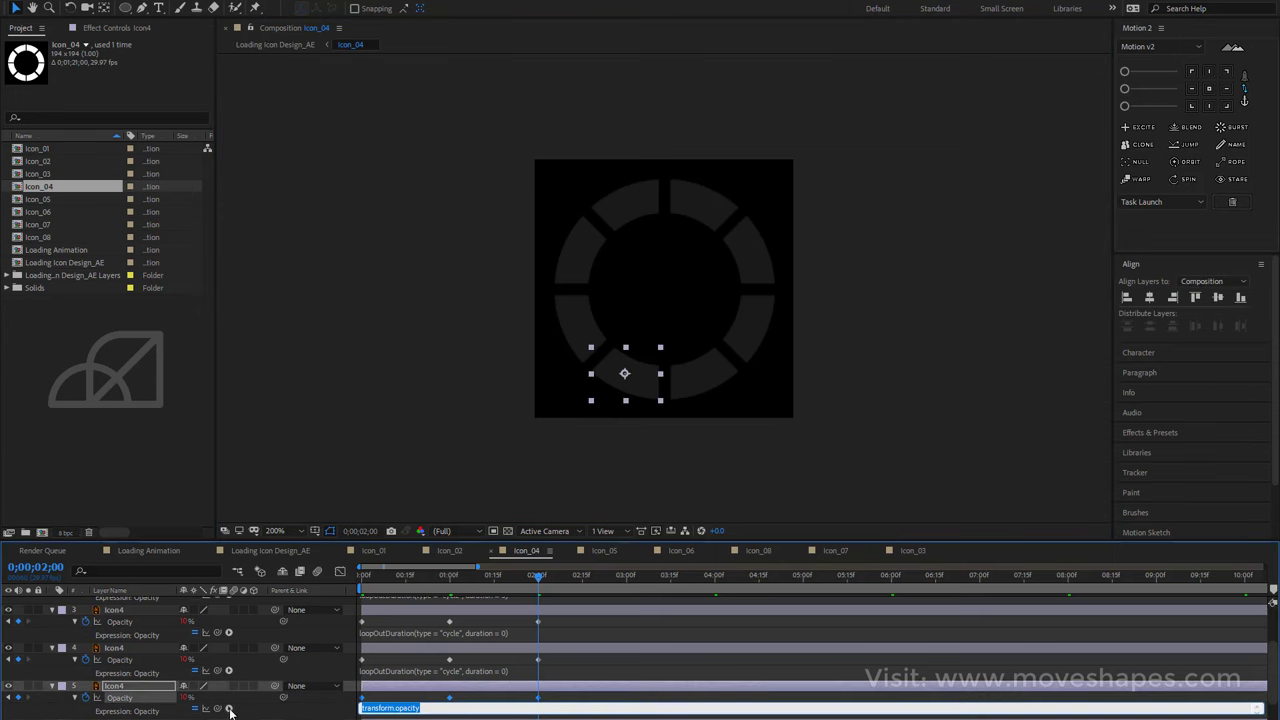
left_click(229, 708)
mouse_move(290, 640)
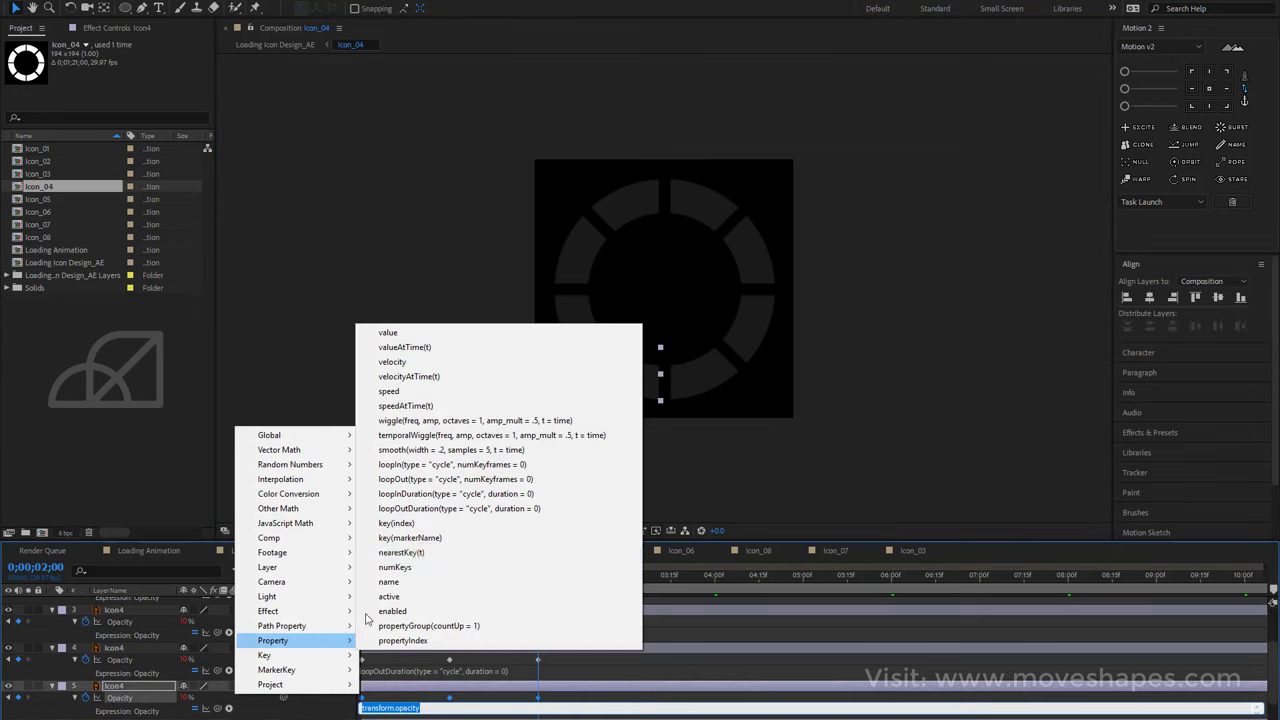
left_click(430, 509)
left_click(813, 441)
scroll(288, 692, "down", 2)
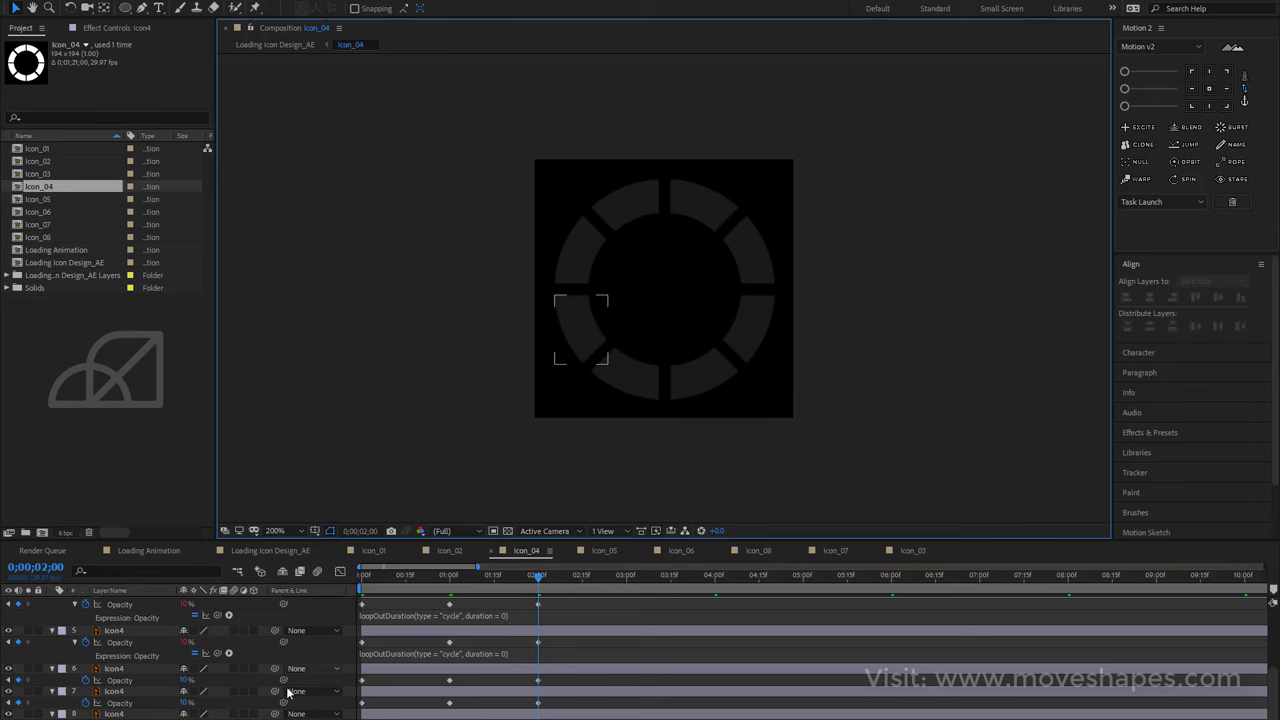
left_click(87, 681, "alt")
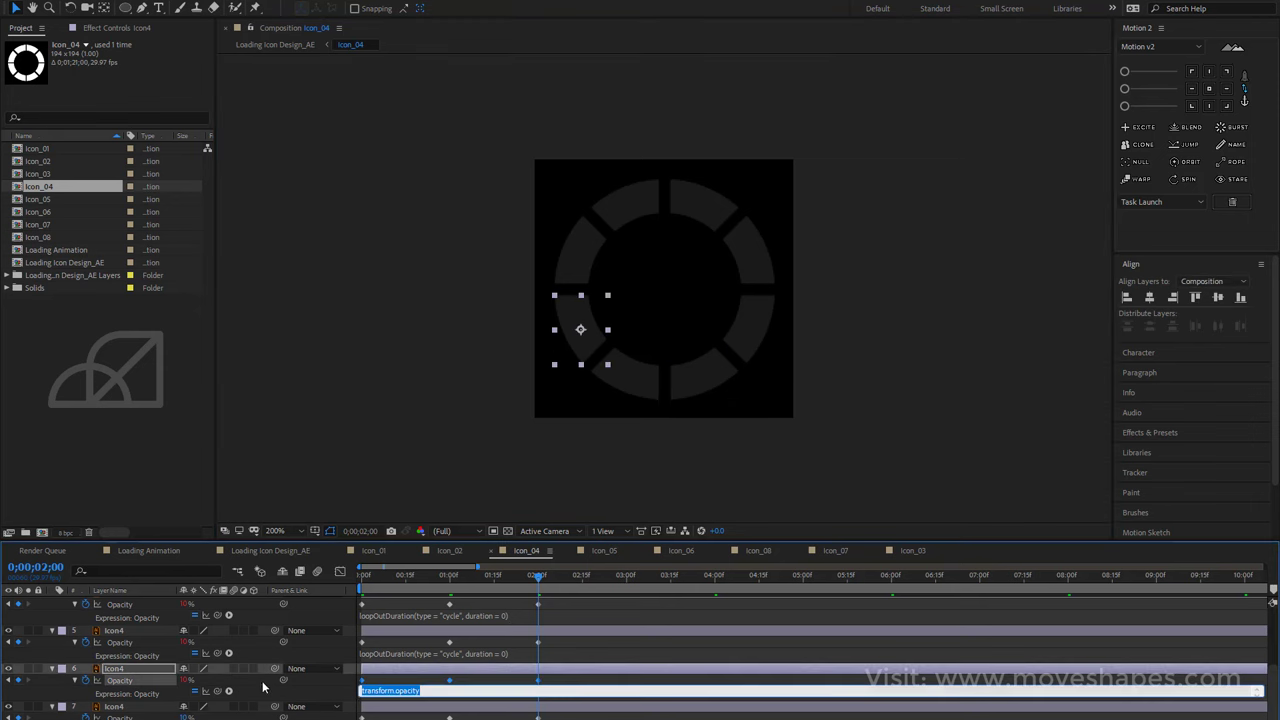
left_click(229, 692)
mouse_move(322, 626)
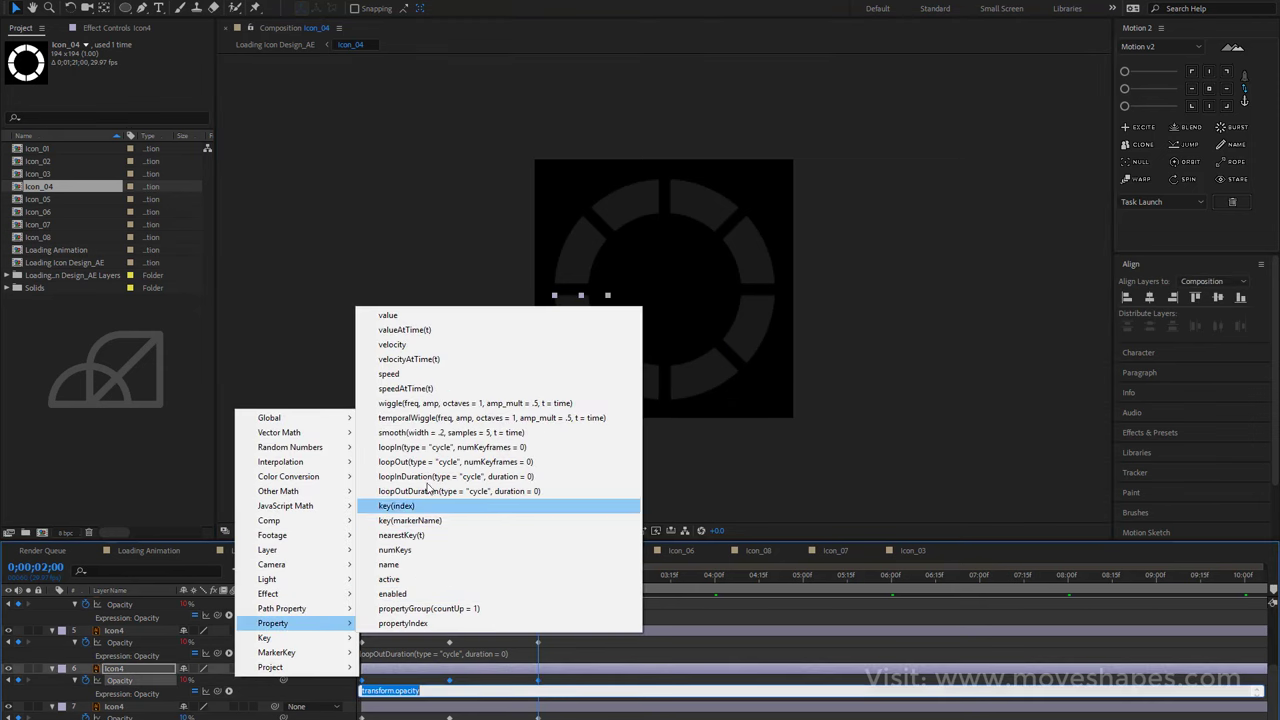
left_click(426, 491)
left_click(835, 437)
Add the cycle loopOutDuration expression to the seventh and eighth segments' Opacity.
scroll(490, 643, "down", 1)
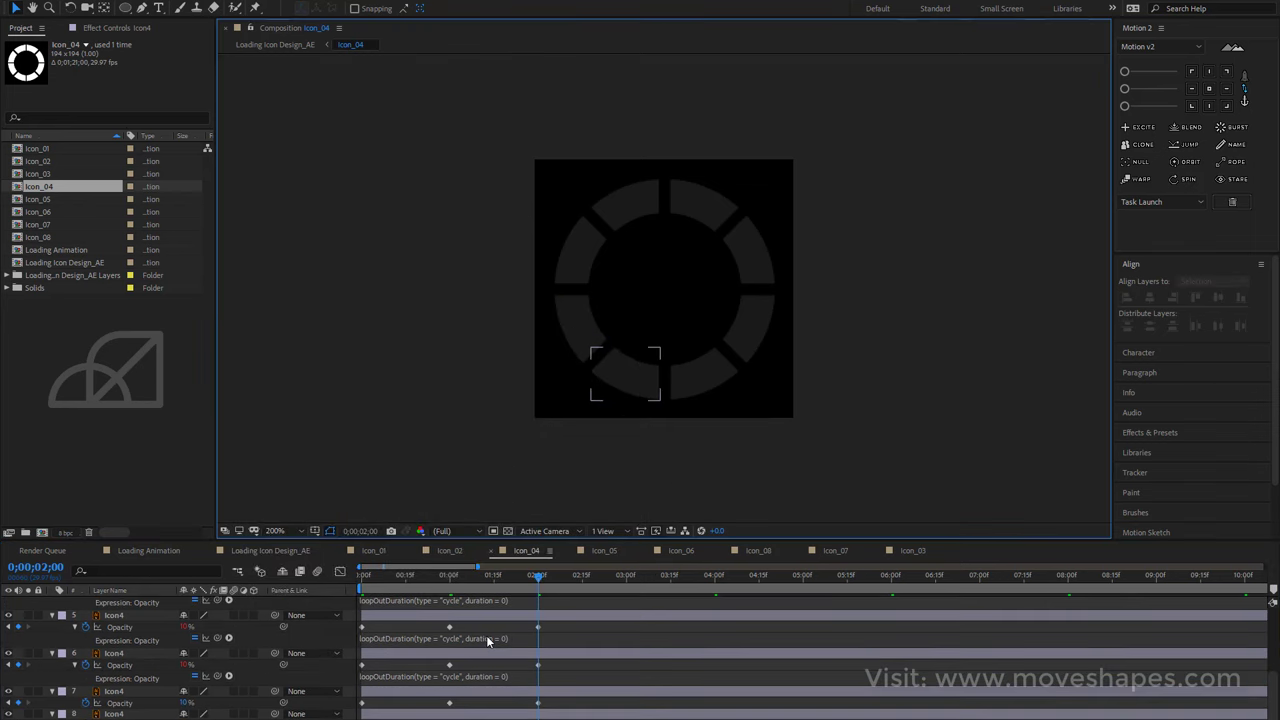
left_click(87, 703, "alt")
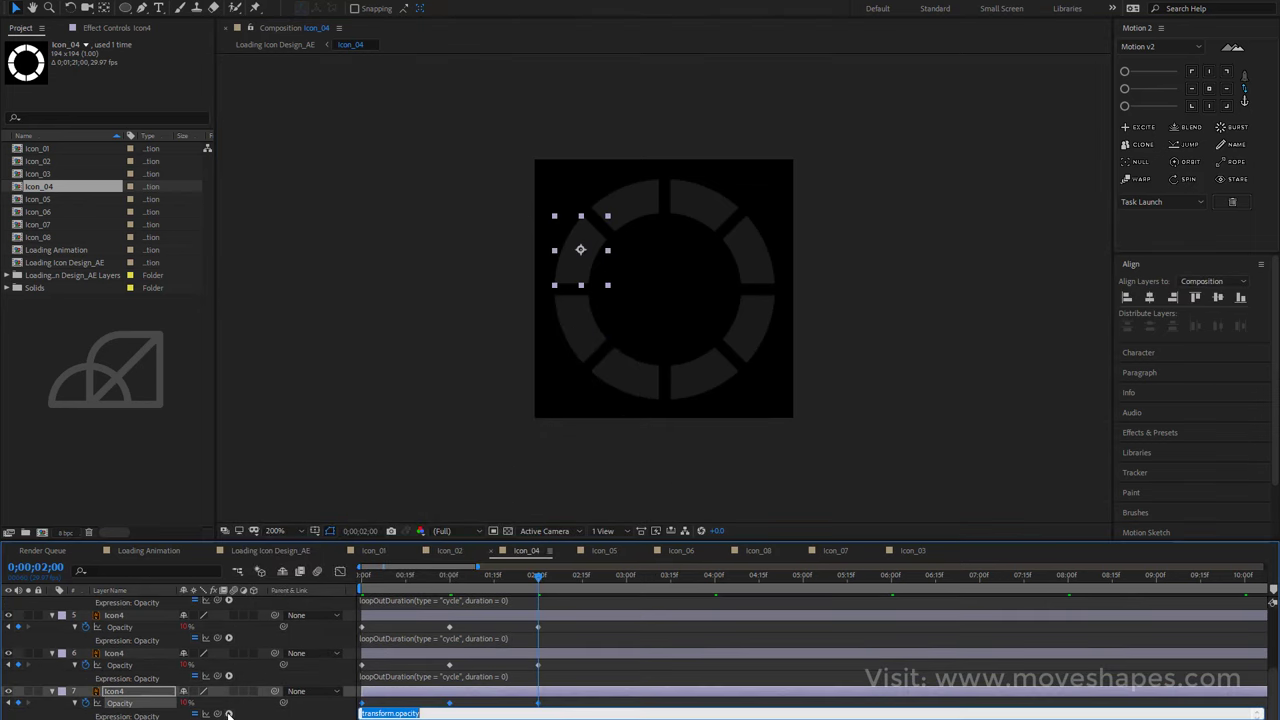
left_click(229, 714)
mouse_move(282, 645)
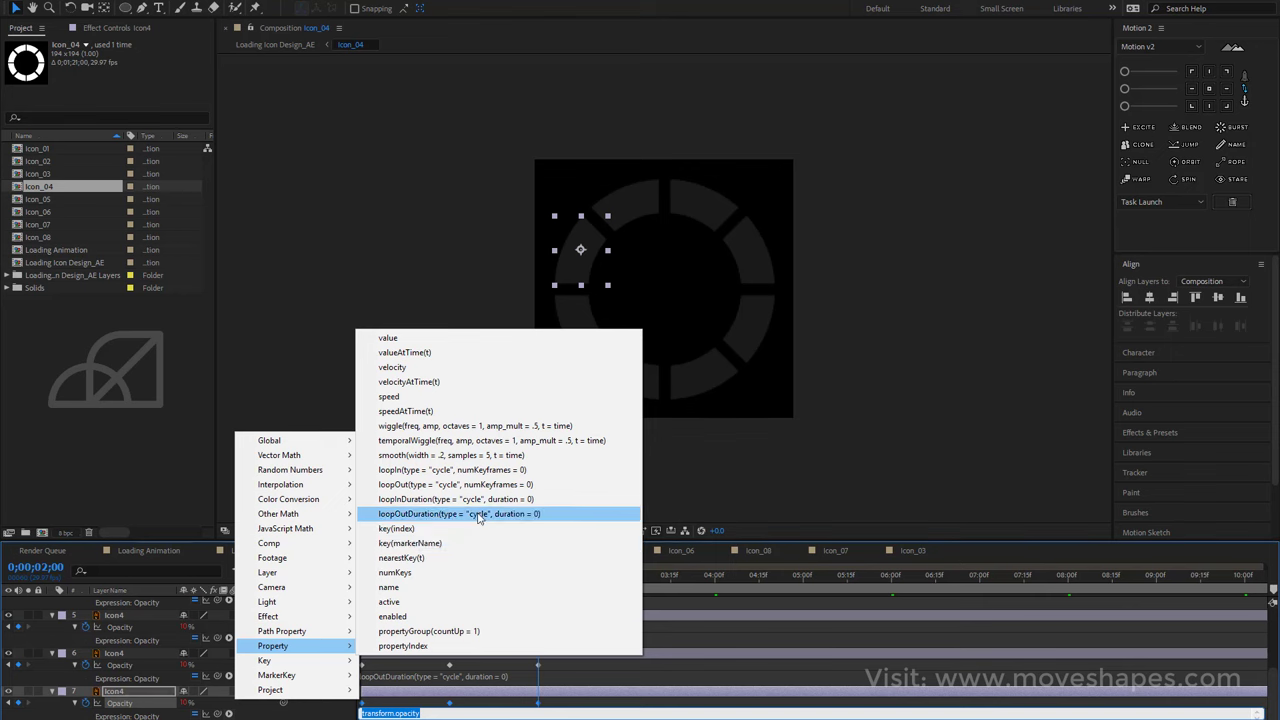
left_click(480, 515)
left_click(747, 453)
scroll(394, 614, "down", 1)
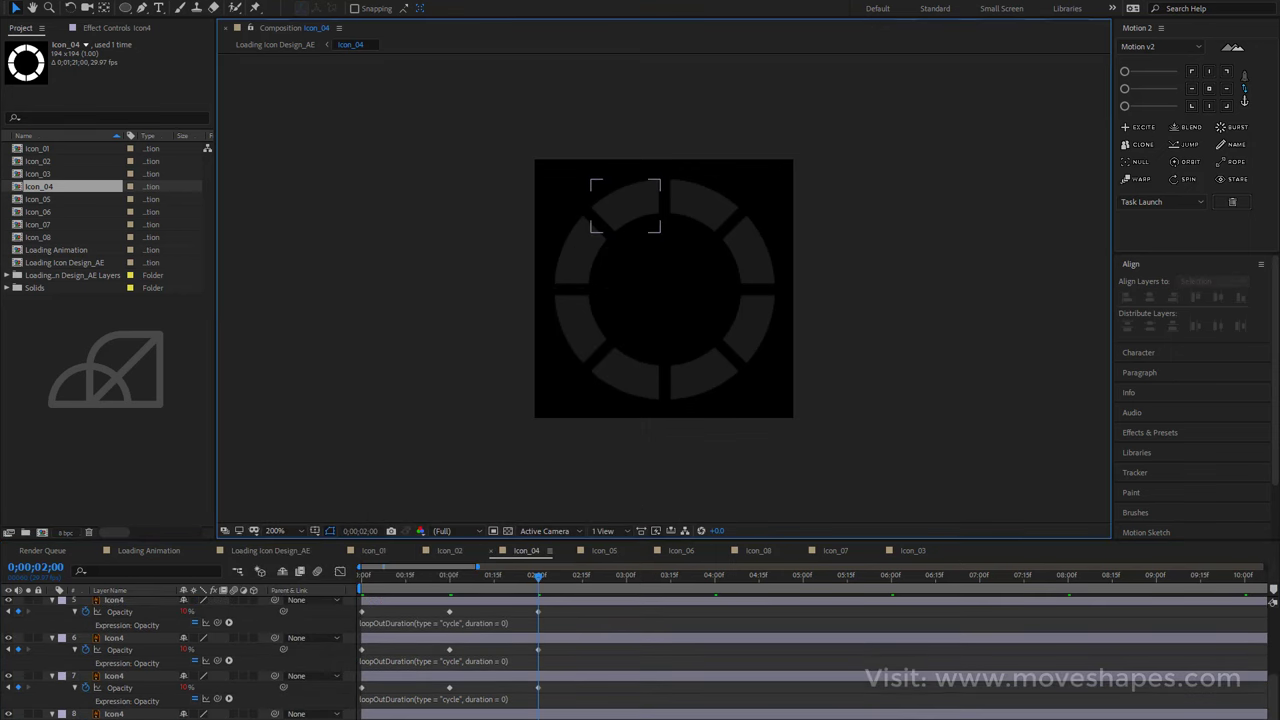
left_click(87, 714, "alt")
left_click(229, 714)
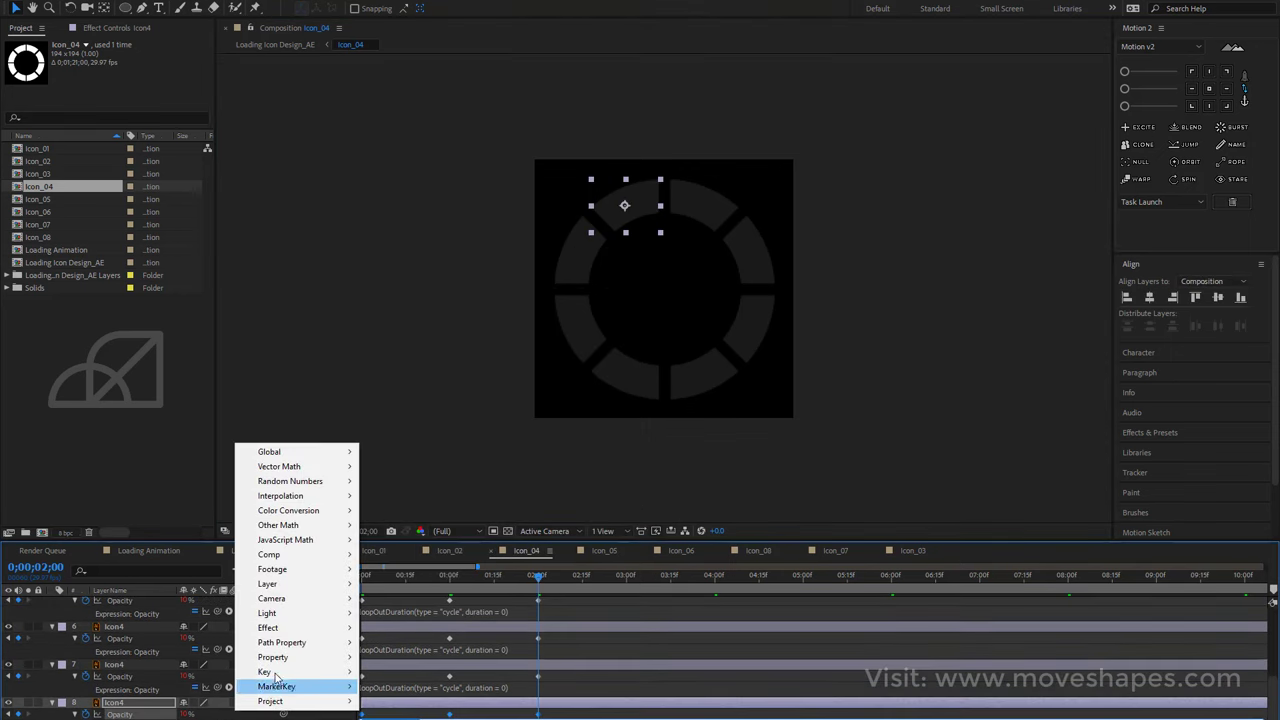
mouse_move(284, 660)
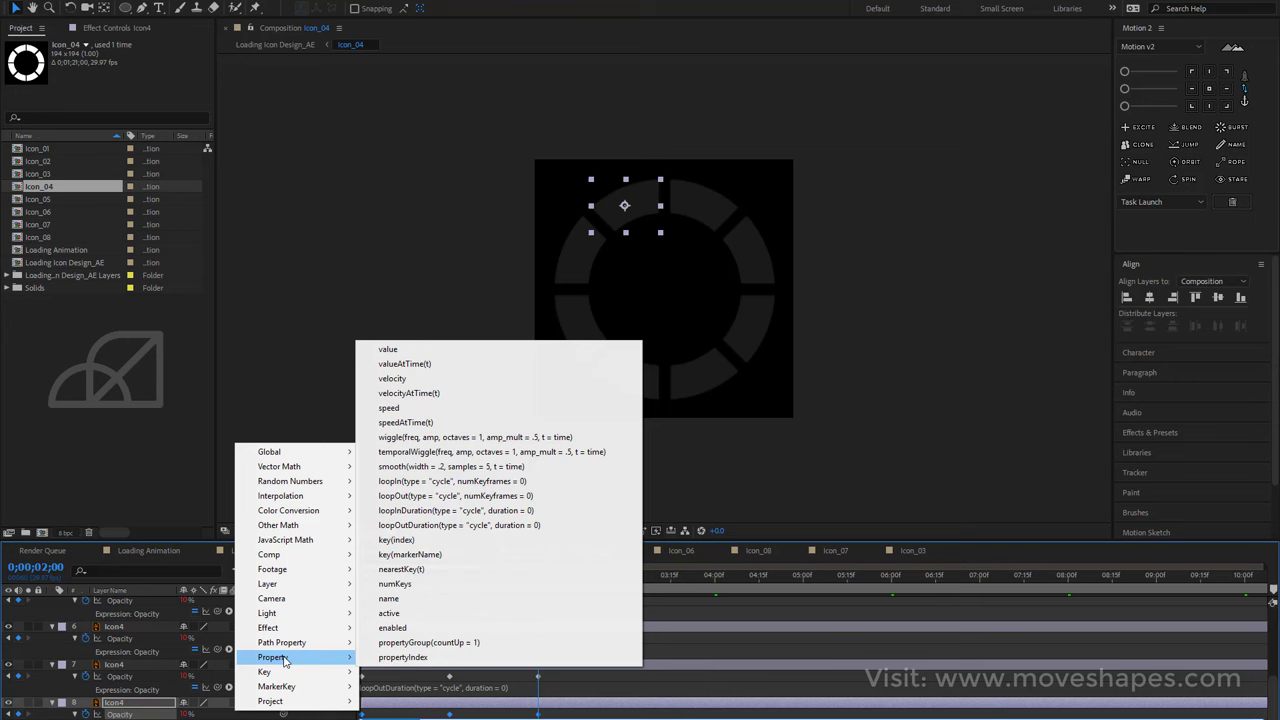
left_click(450, 525)
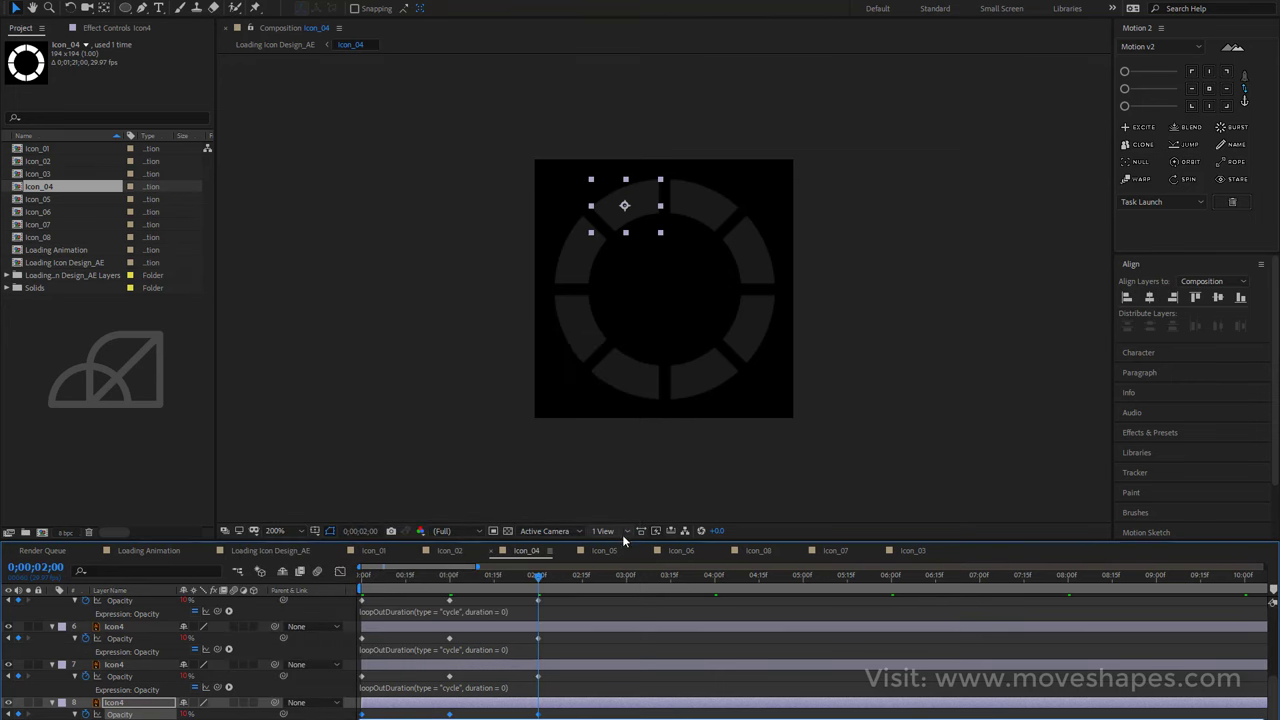
left_click_drag(622, 541, 620, 442)
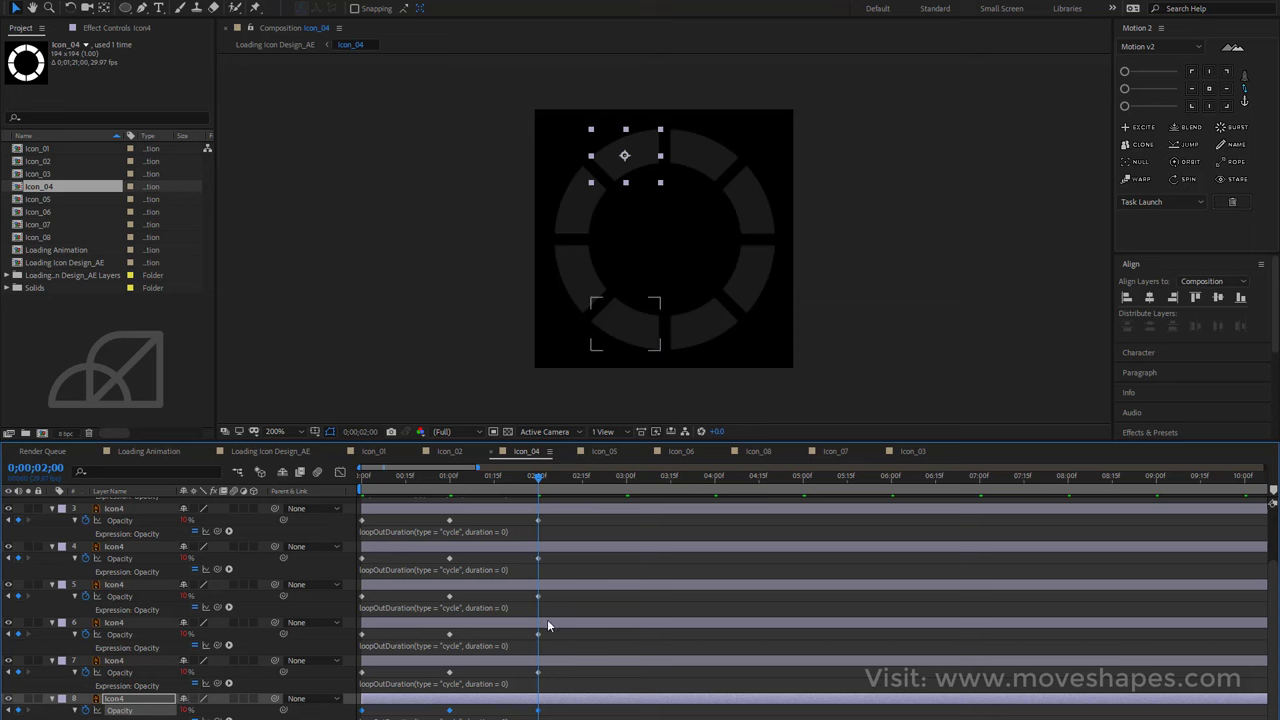
Preview the looping fade from frame 0, with all segments pulsing together.
left_click(895, 327)
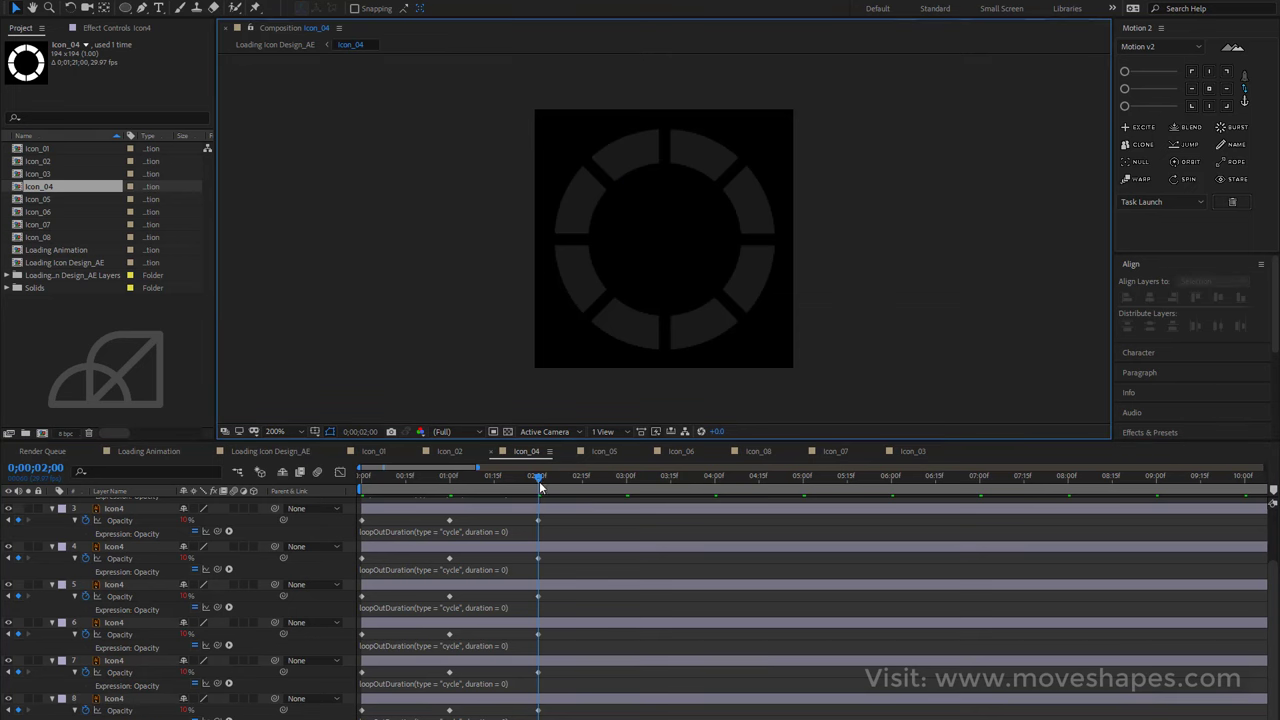
left_click_drag(540, 485, 264, 523)
left_click(722, 547)
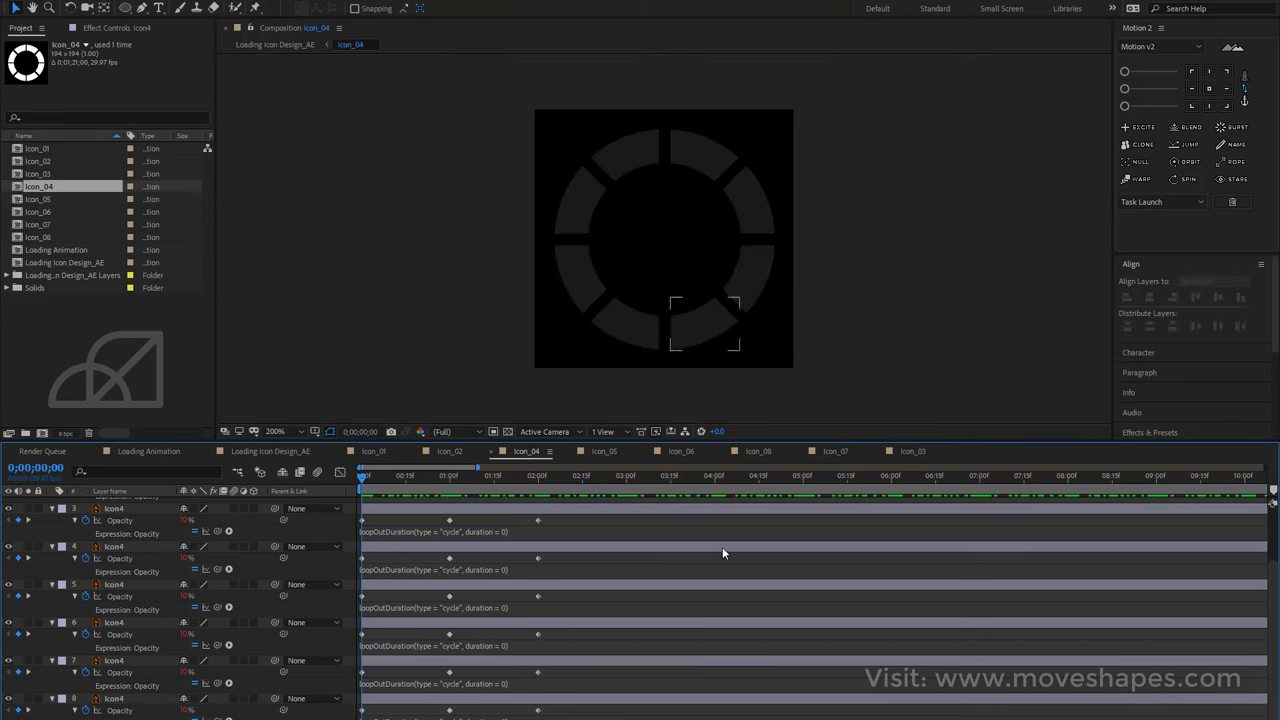
key("space")
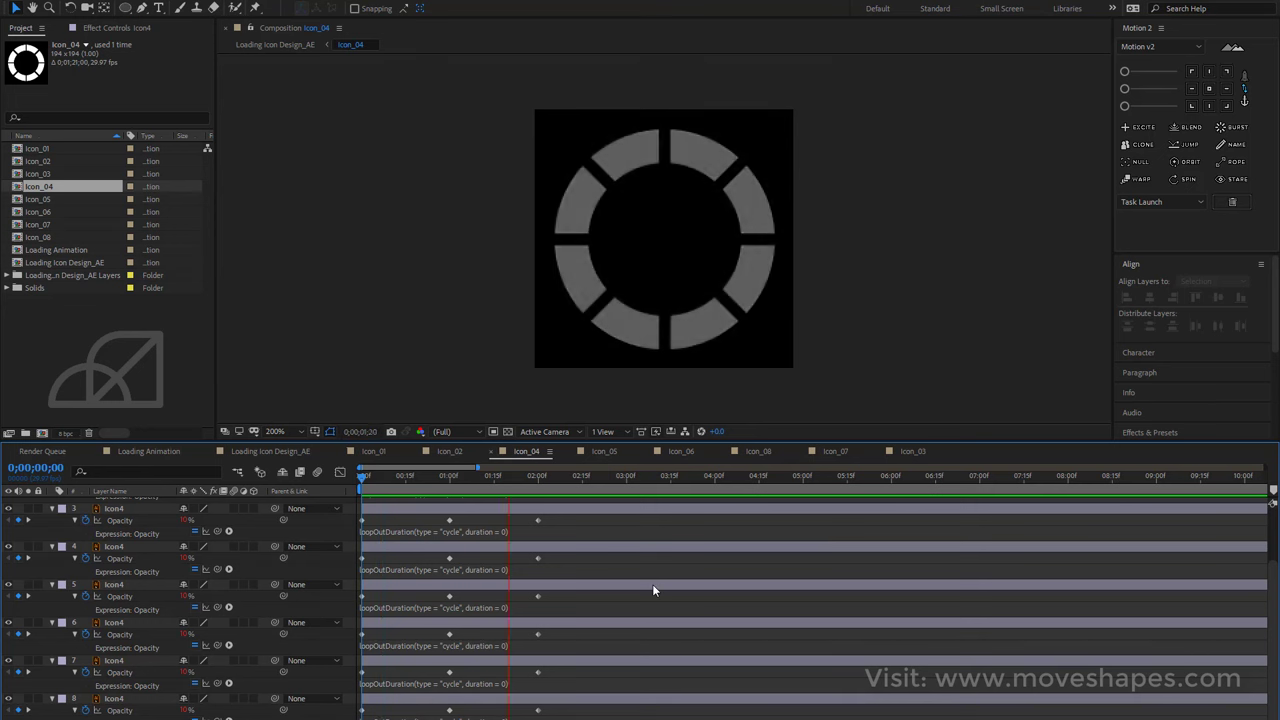
left_click(485, 477)
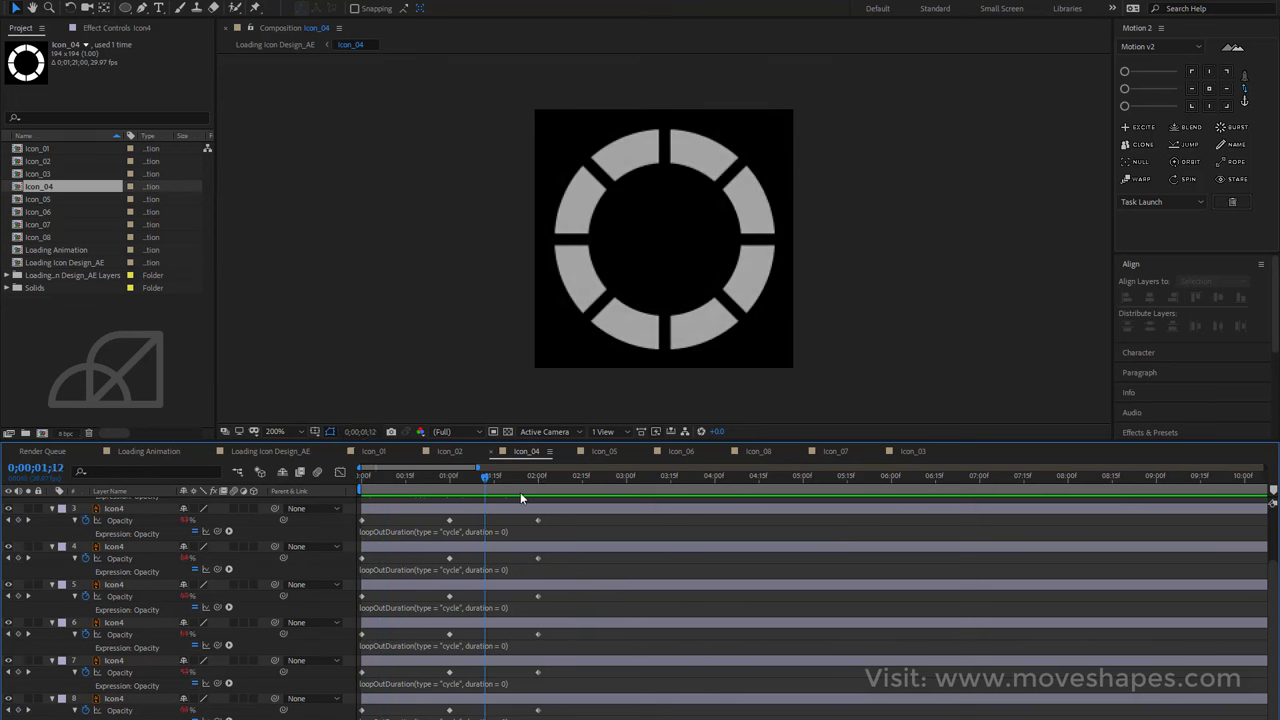
left_click_drag(520, 492, 238, 586)
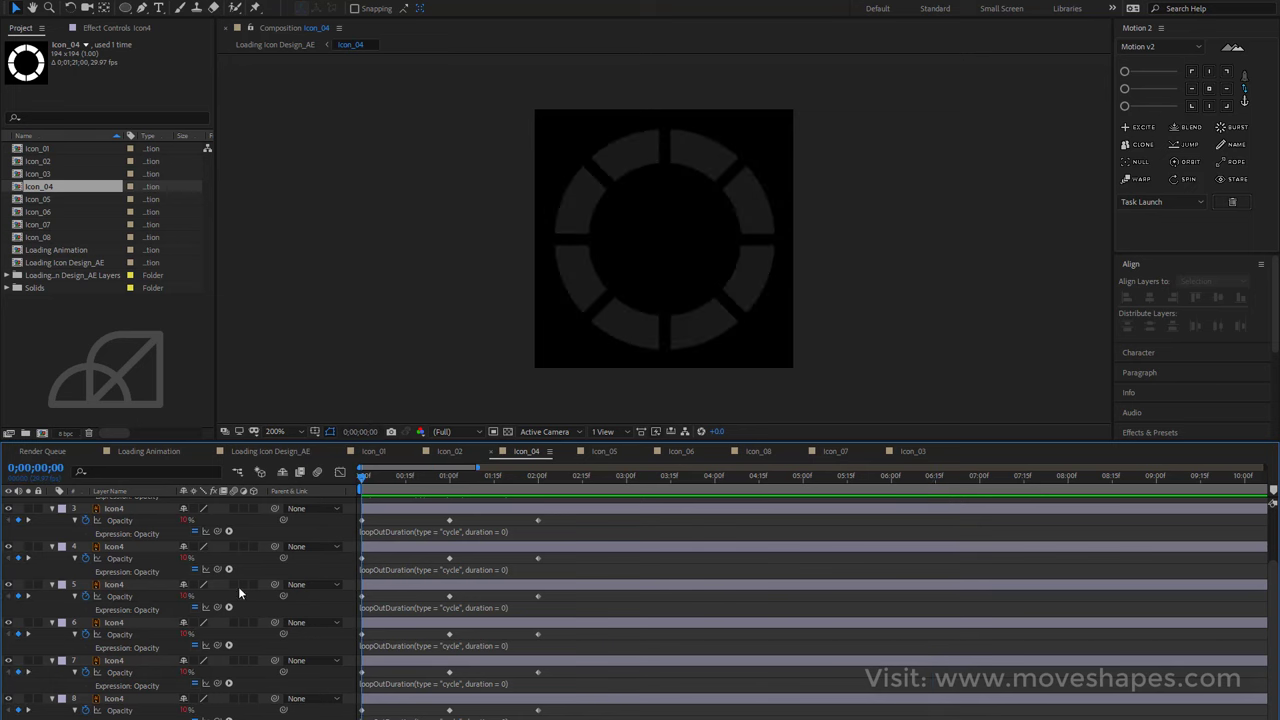
Commit layer 2's opacity expression and save the project.
scroll(468, 581, "up", 2)
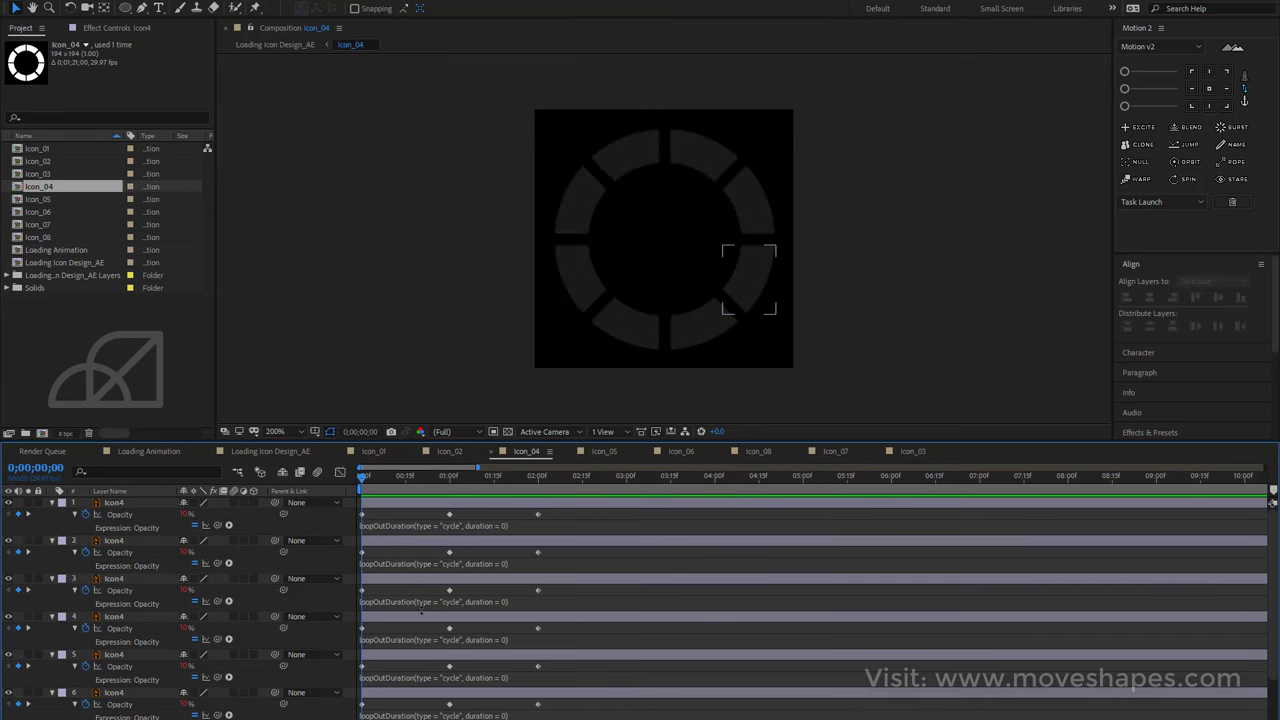
left_click(415, 563)
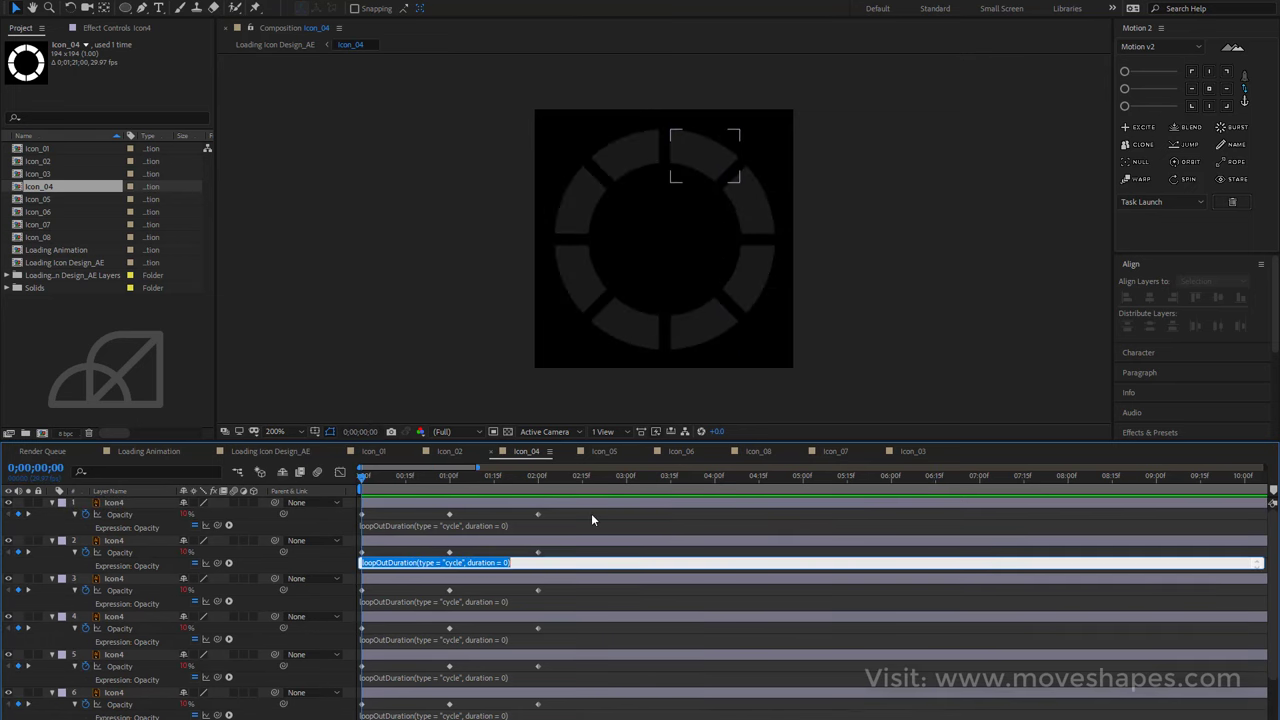
left_click(591, 513)
key("ctrl+s")
Offset layer 2's opacity keyframes, checking the fade at frame 12.
left_click(390, 545)
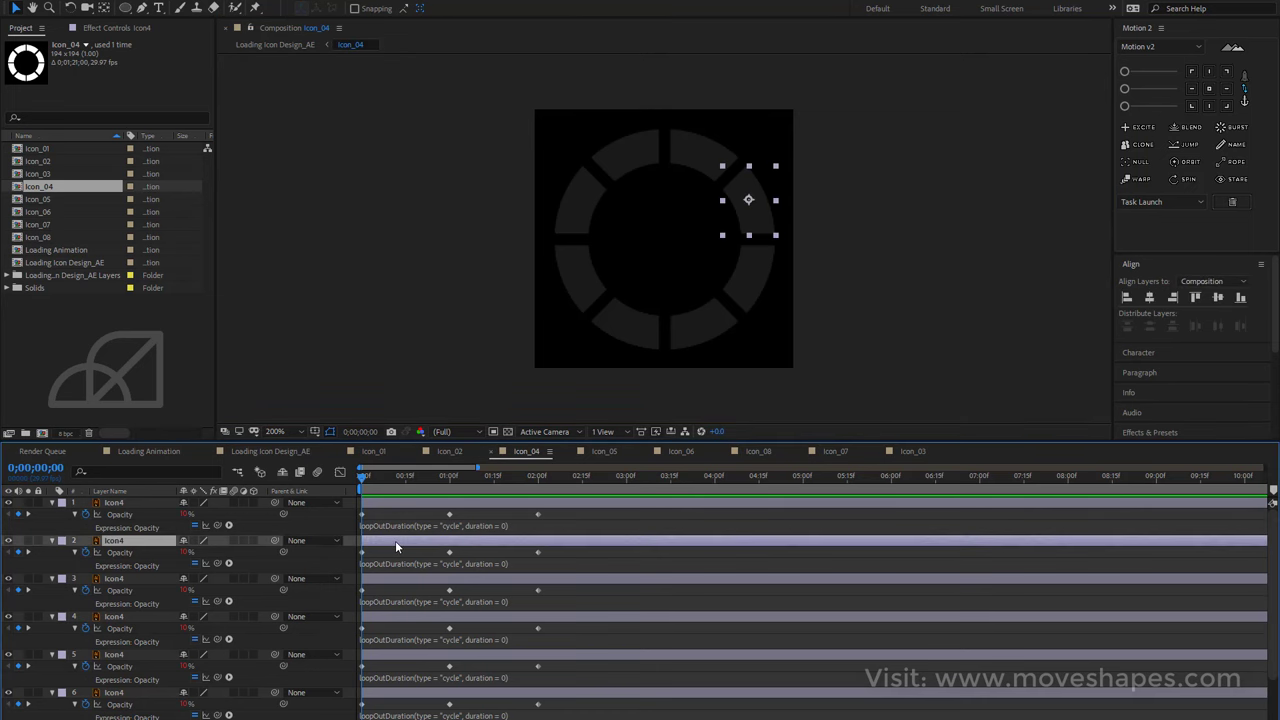
left_click_drag(383, 542, 415, 543)
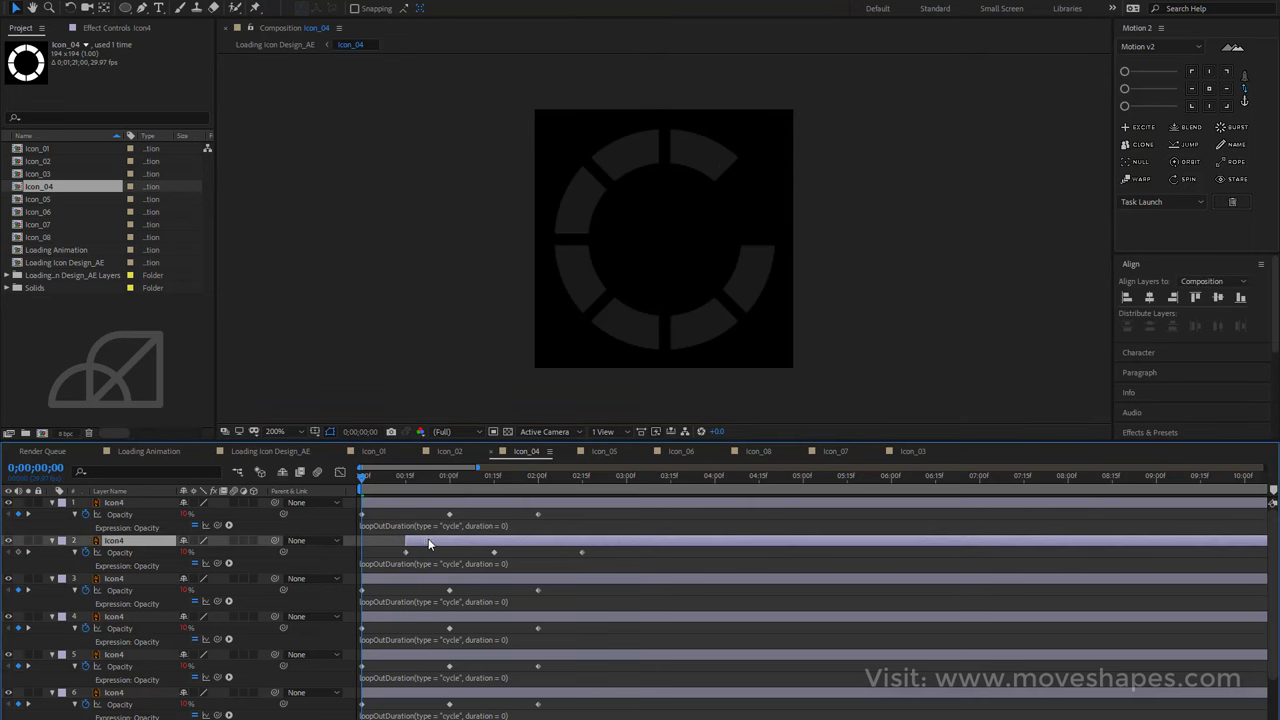
left_click_drag(366, 479, 402, 479)
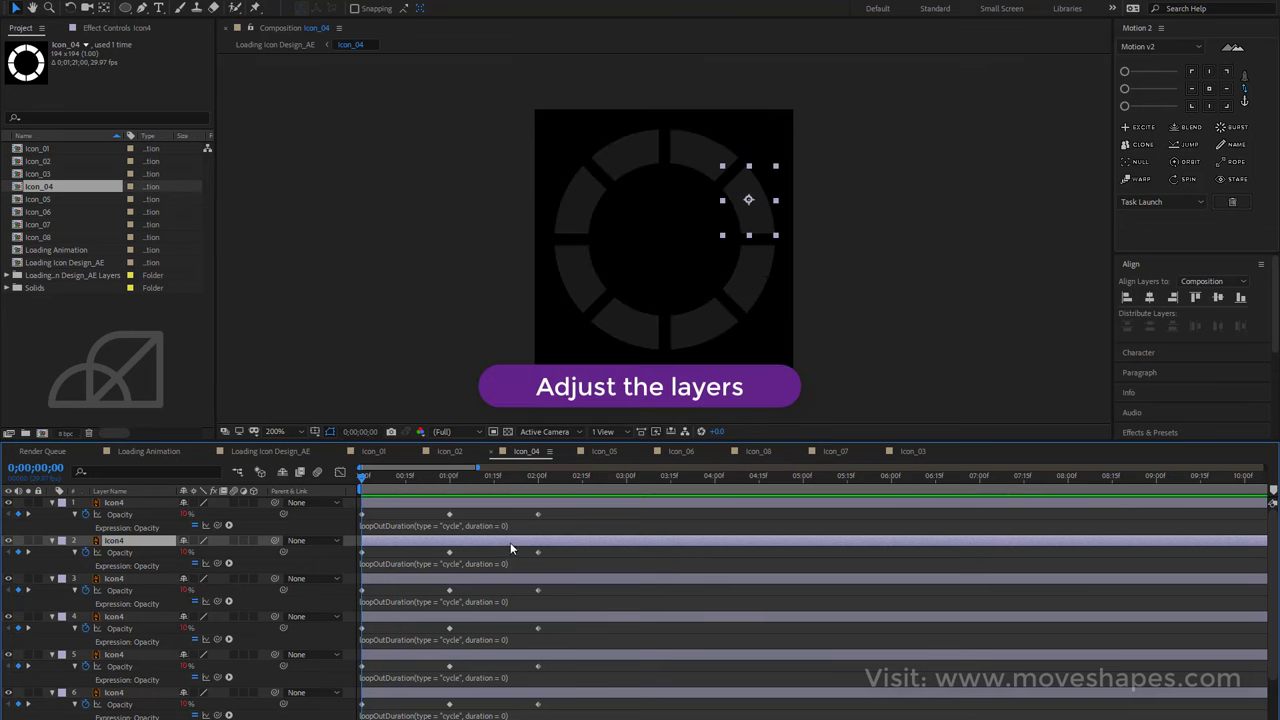
left_click_drag(510, 542, 491, 542)
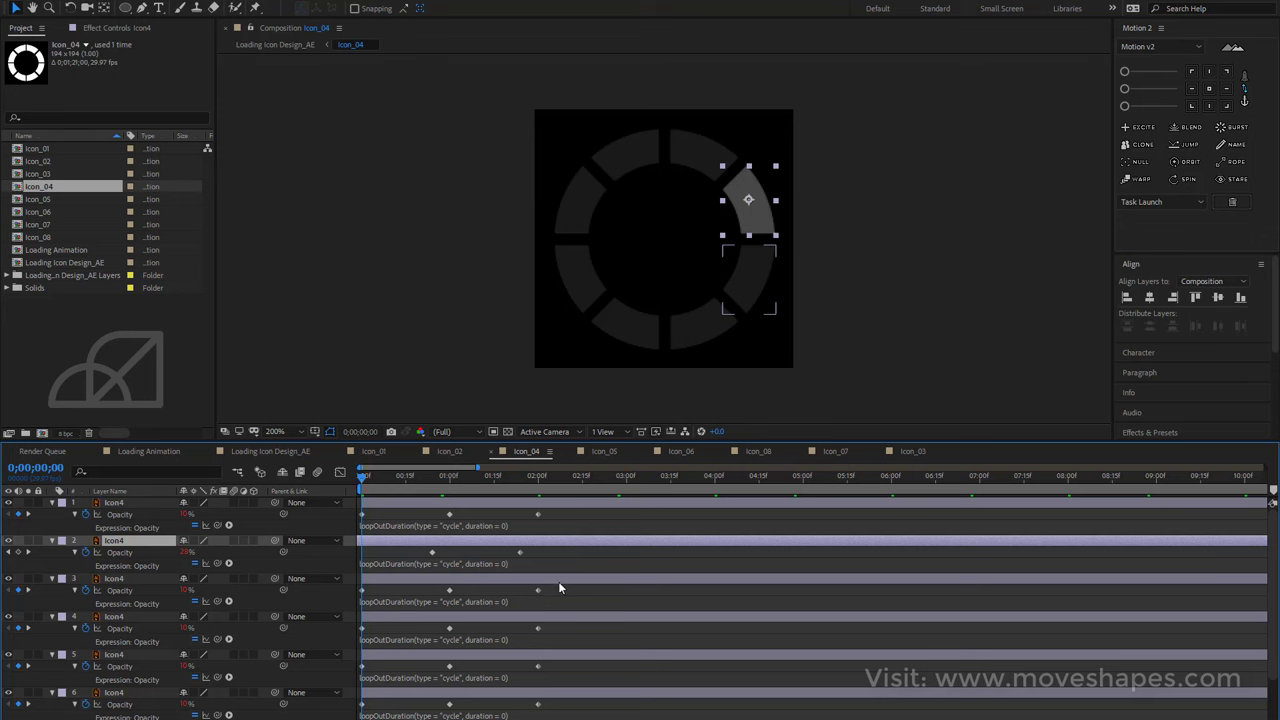
Slide the keyframes of layers 3 through 7 progressively earlier in time.
left_click_drag(558, 584, 522, 590)
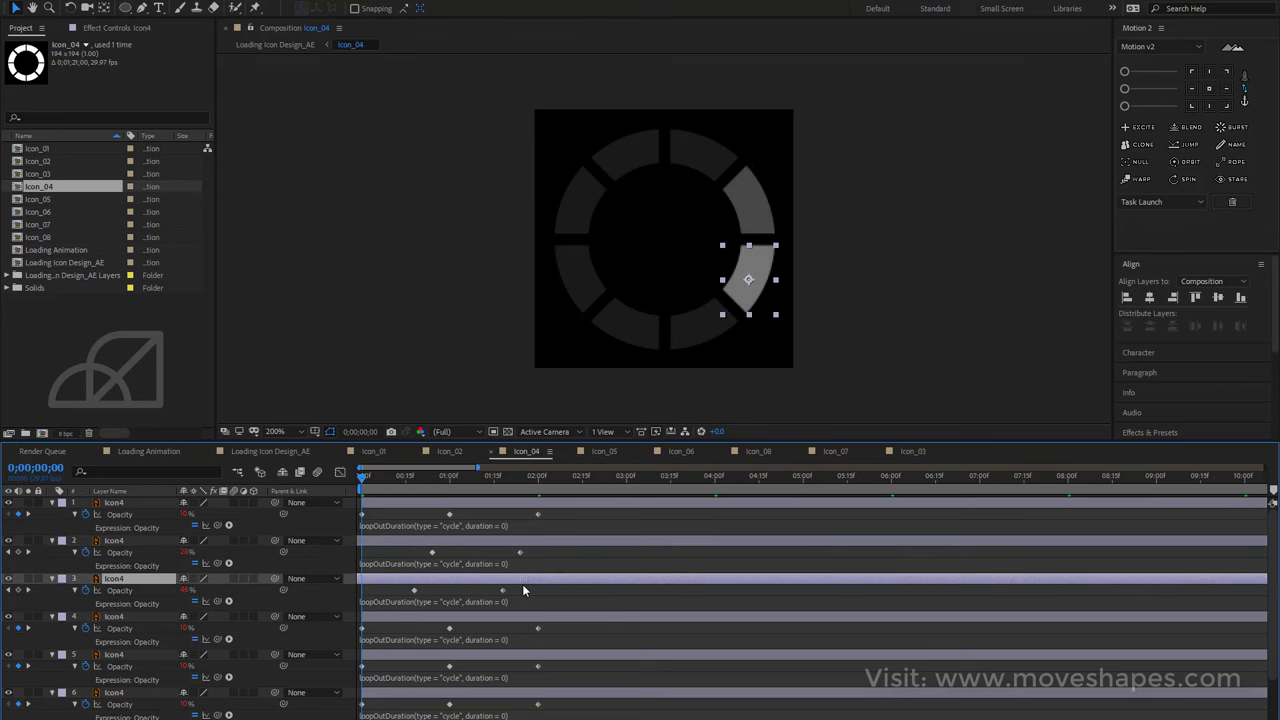
left_click_drag(576, 616, 527, 620)
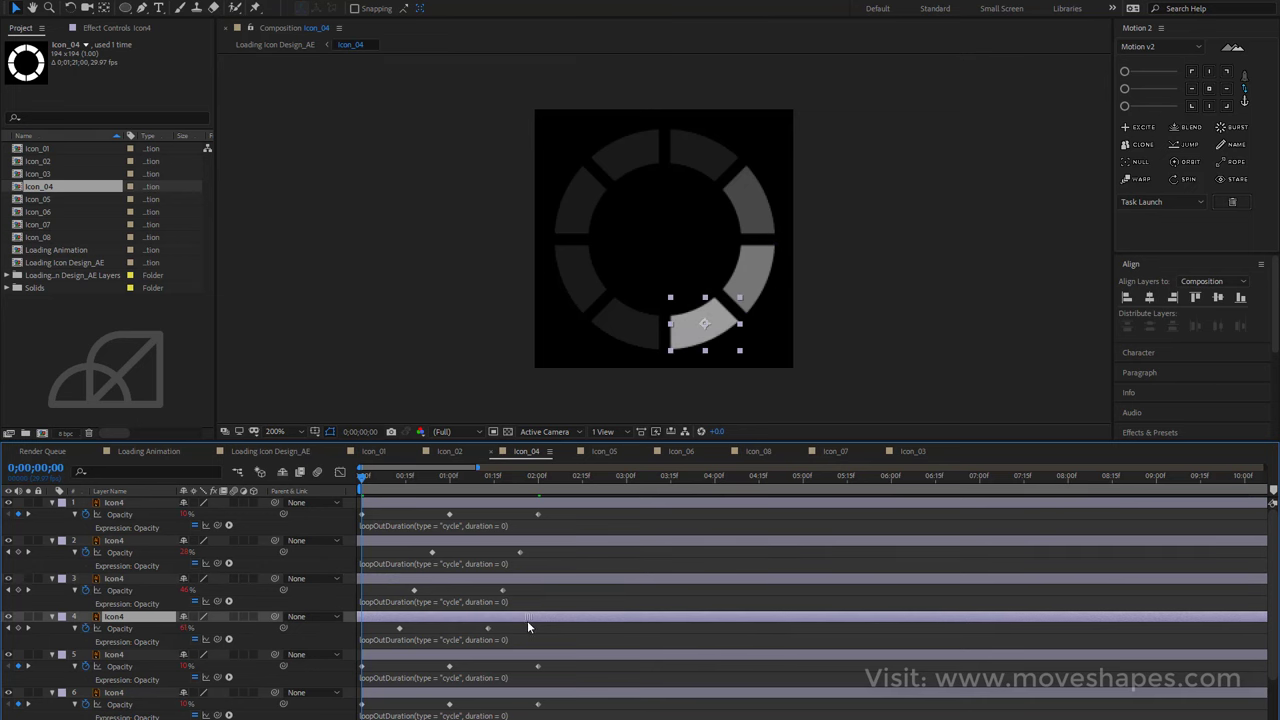
left_click_drag(576, 655, 520, 667)
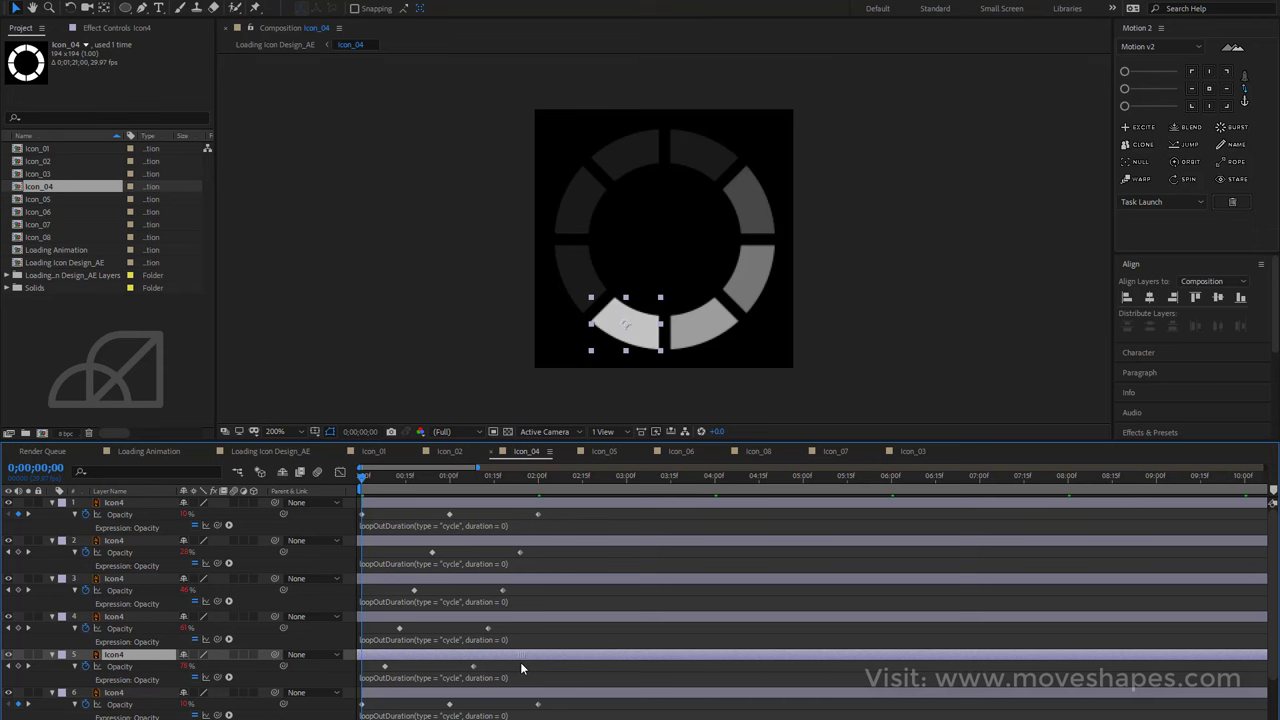
scroll(526, 665, "down", 1)
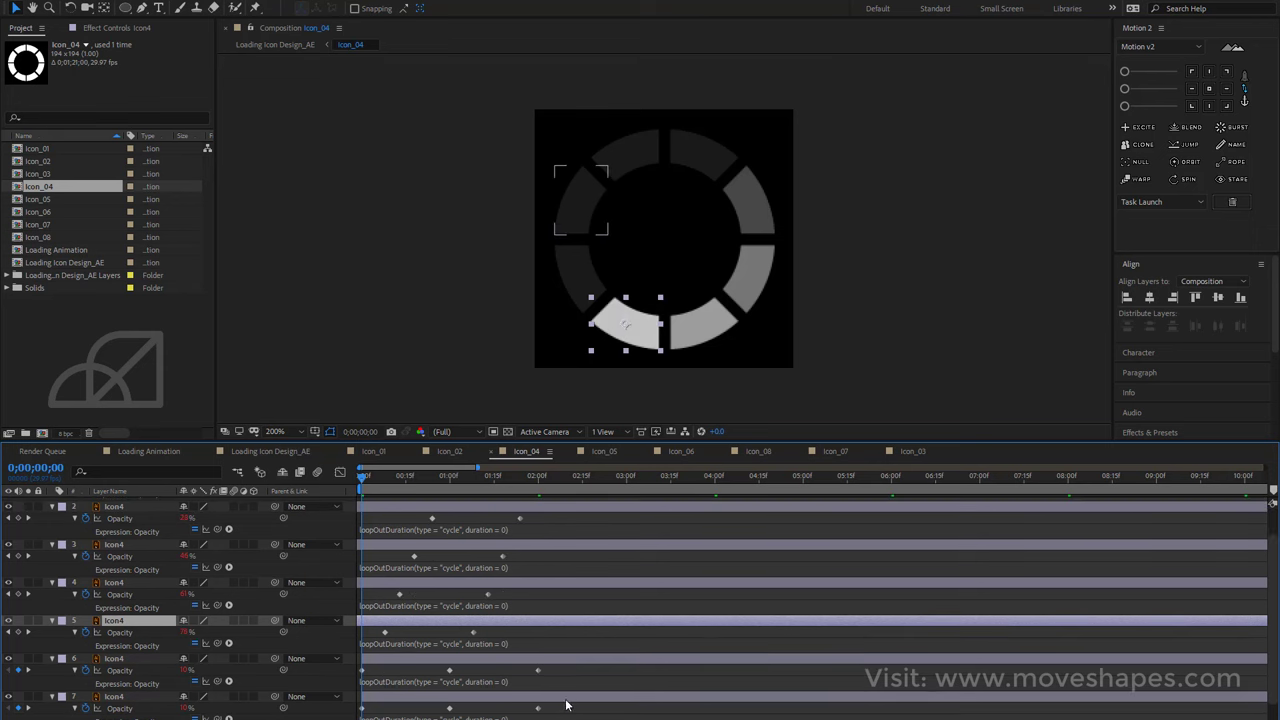
left_click_drag(568, 658, 488, 670)
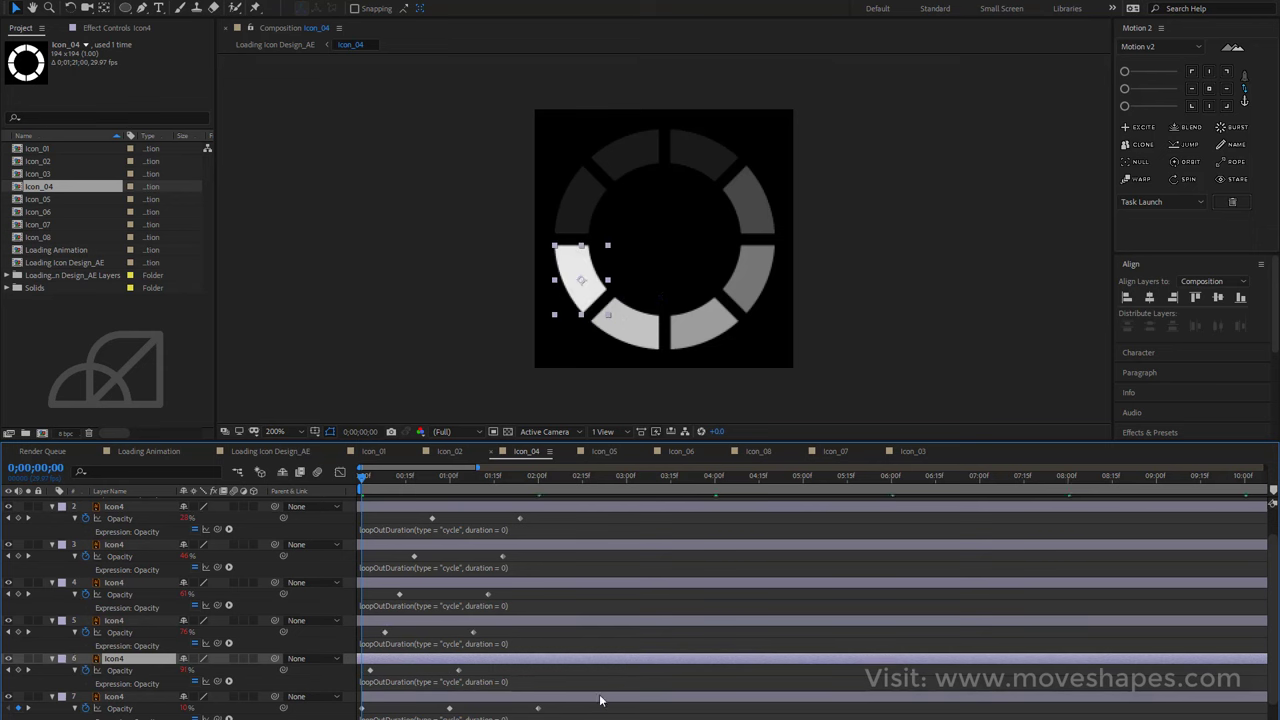
left_click_drag(600, 700, 503, 716)
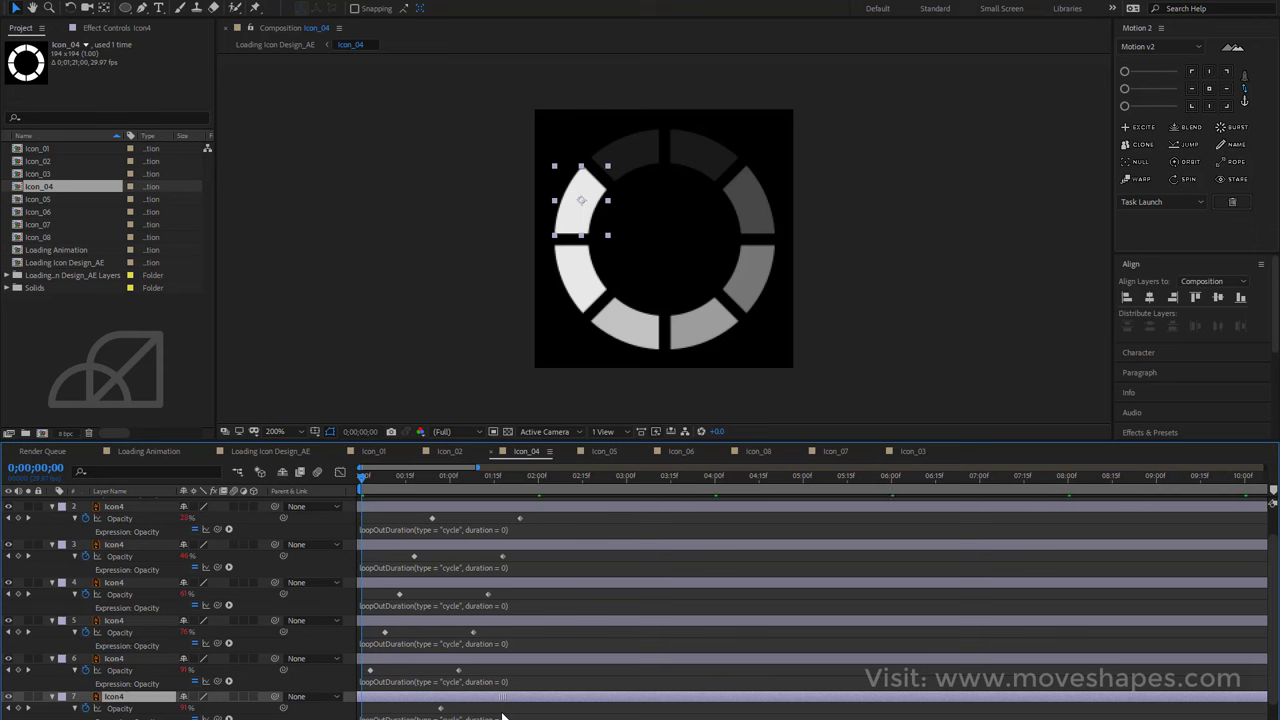
left_click(795, 364)
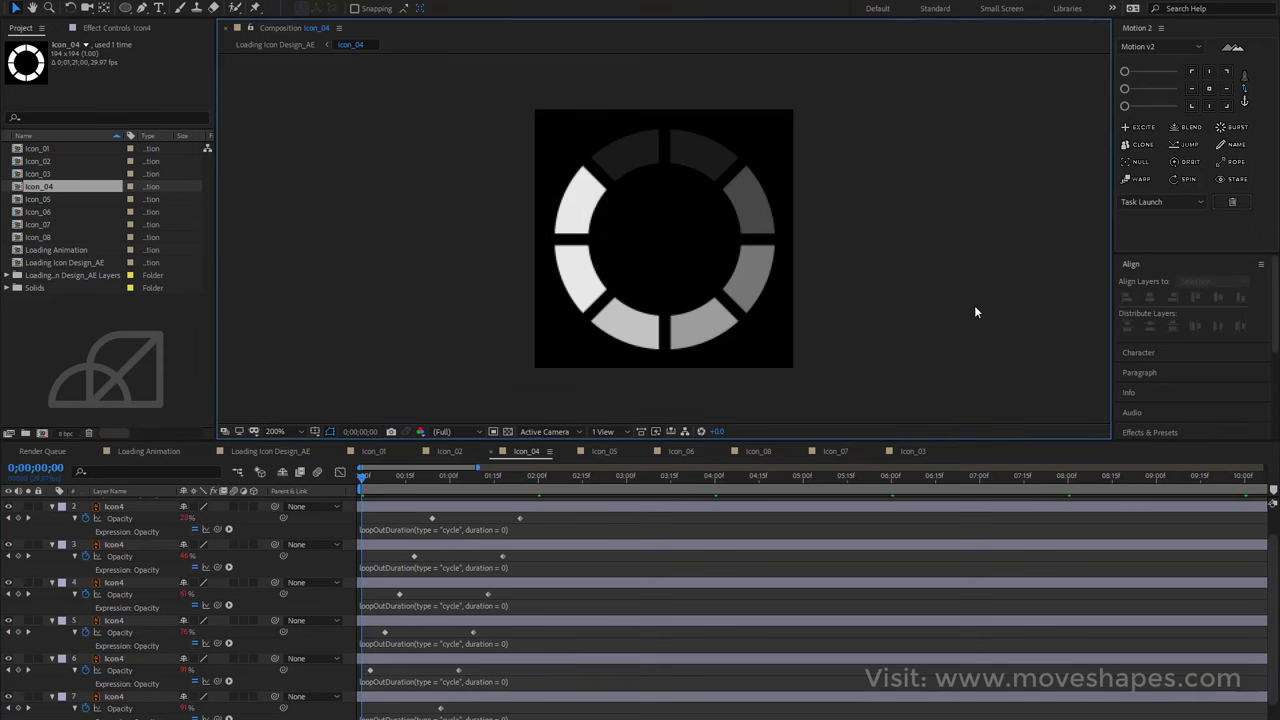
key("space")
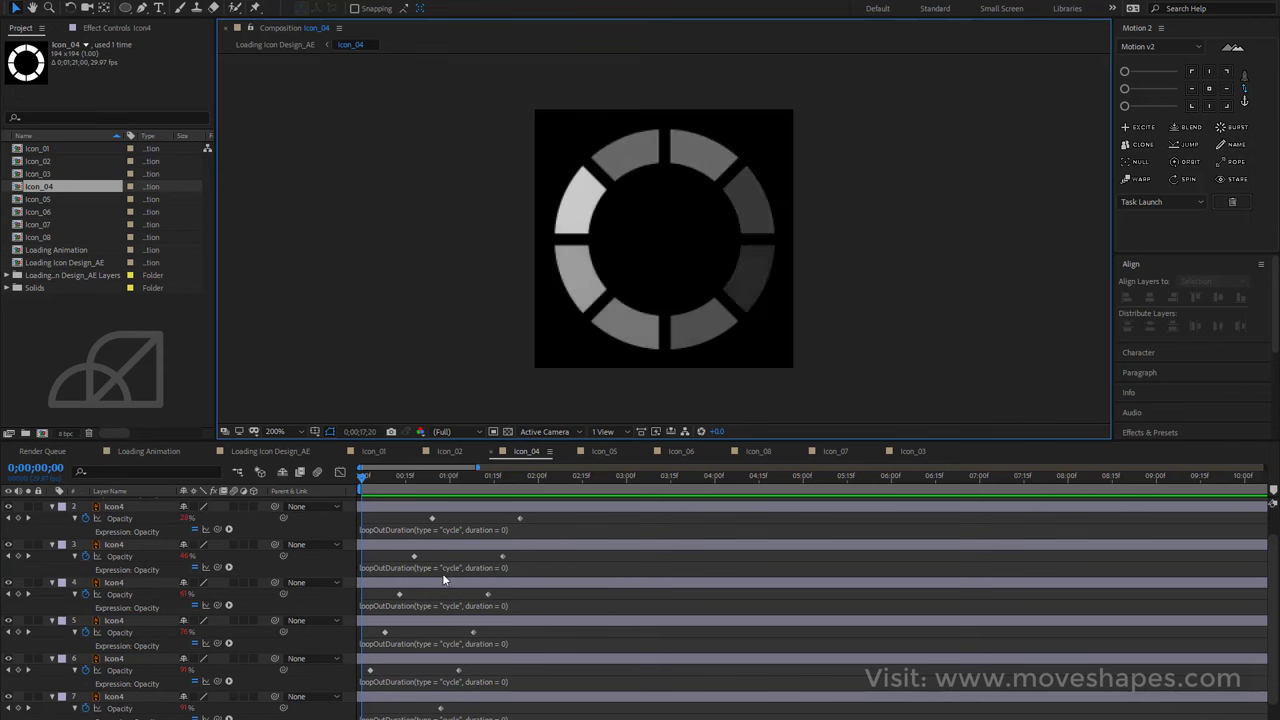
key("space")
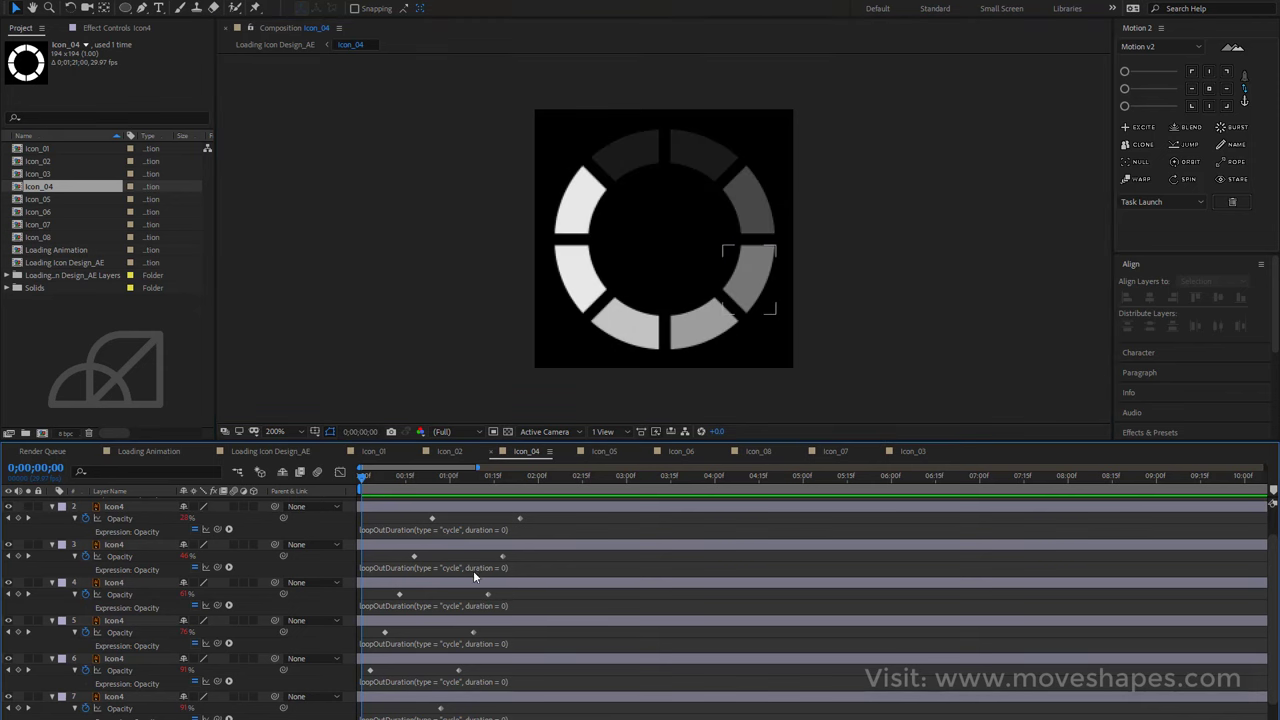
left_click(543, 564)
left_click(866, 327)
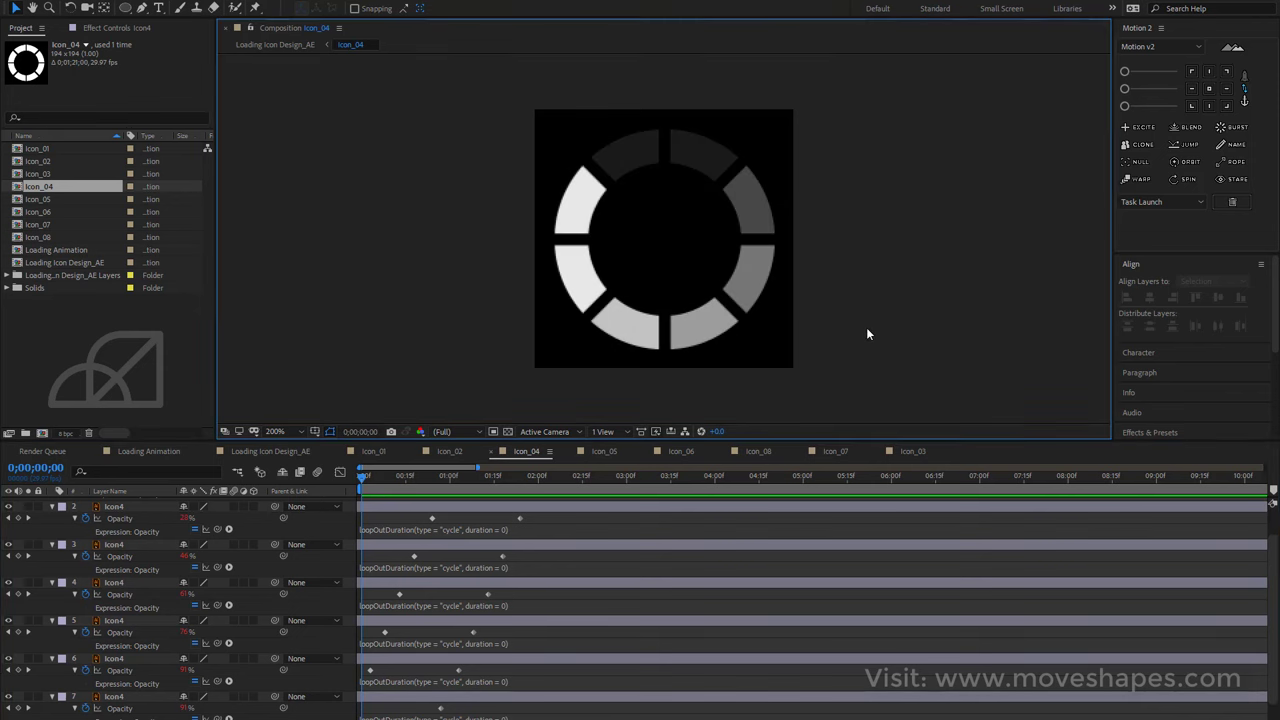
Slide layer 8's opacity keyframes earlier and preview the sweep around the whole ring.
left_click(519, 517)
key("ctrl+a")
scroll(483, 708, "down", 1)
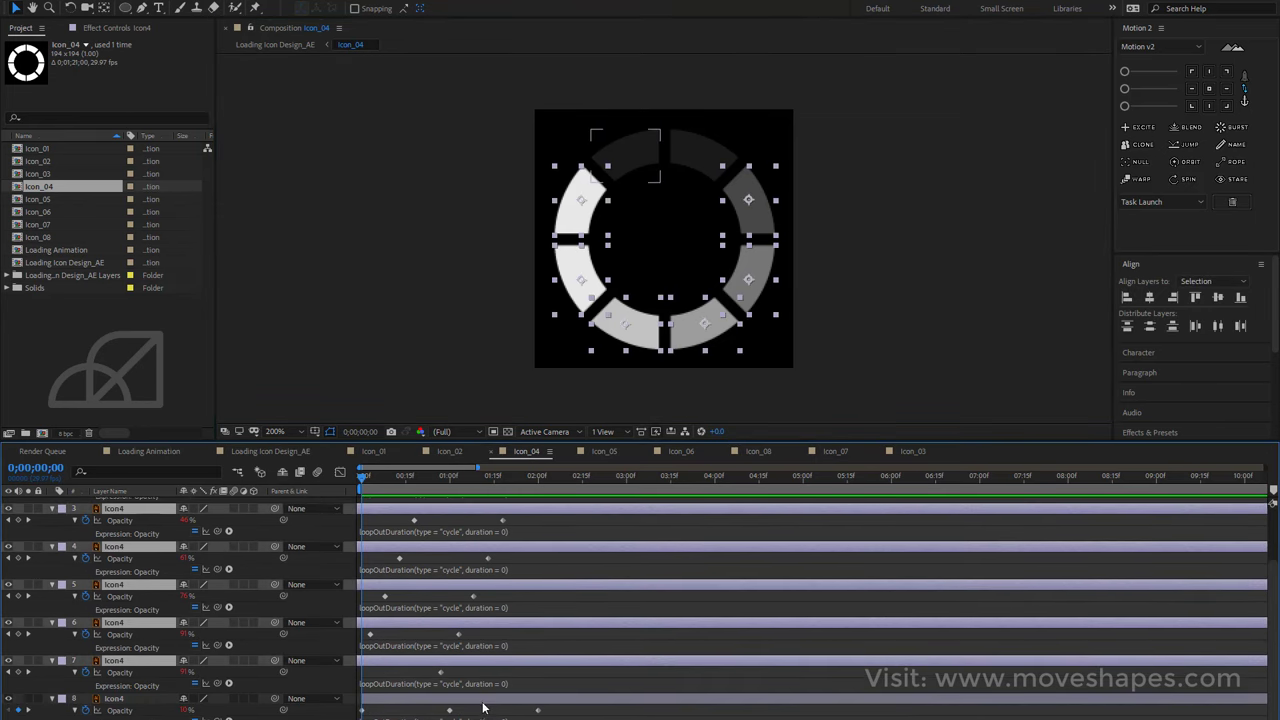
left_click(440, 683)
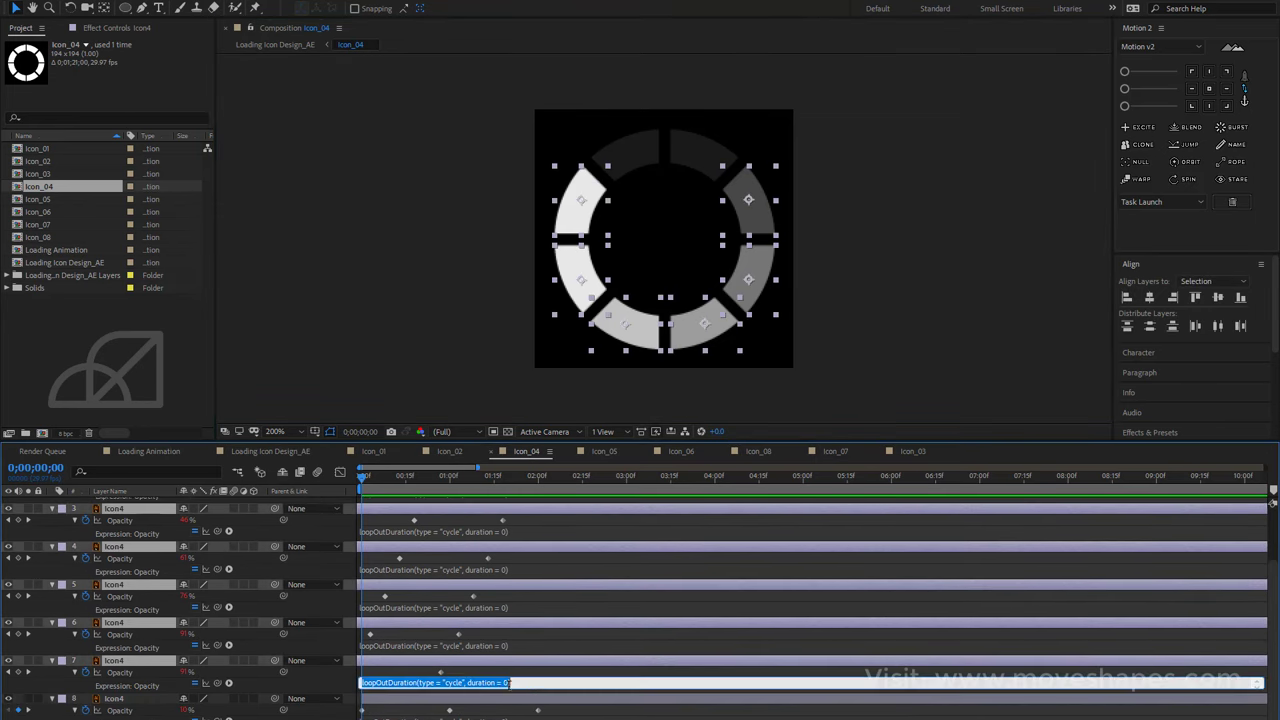
left_click(934, 347)
left_click(522, 714)
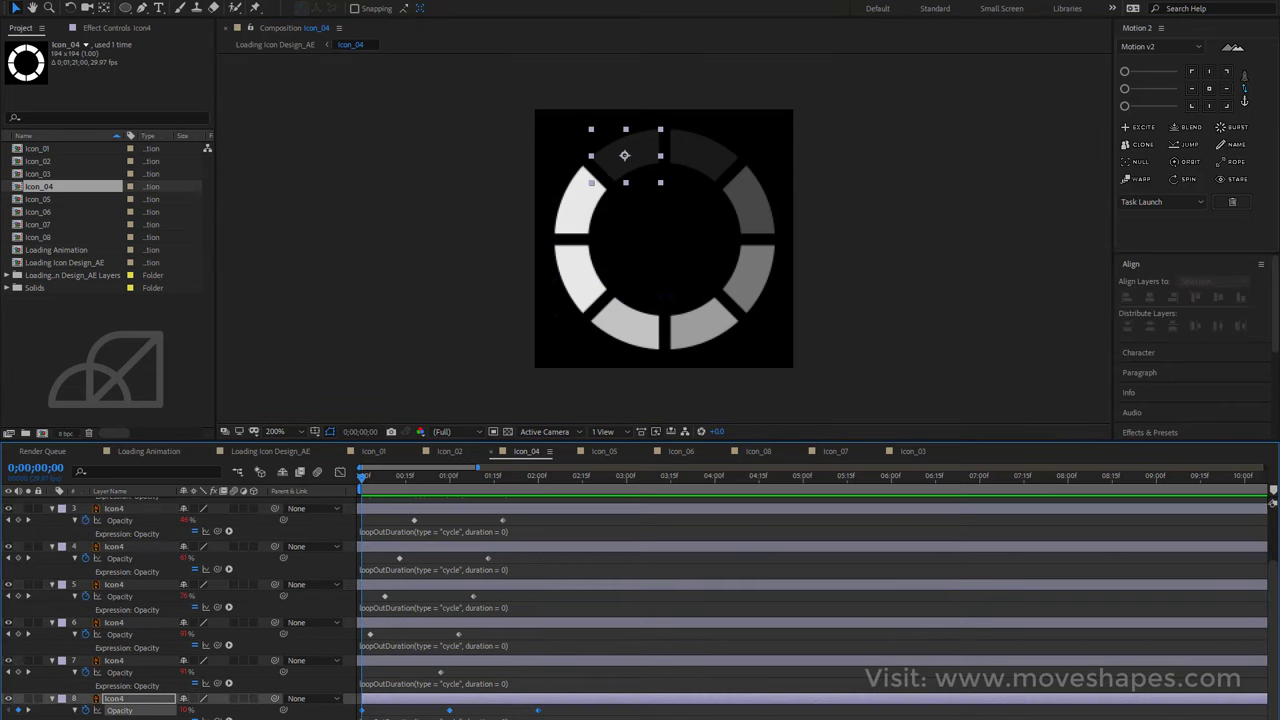
left_click_drag(528, 710, 434, 710)
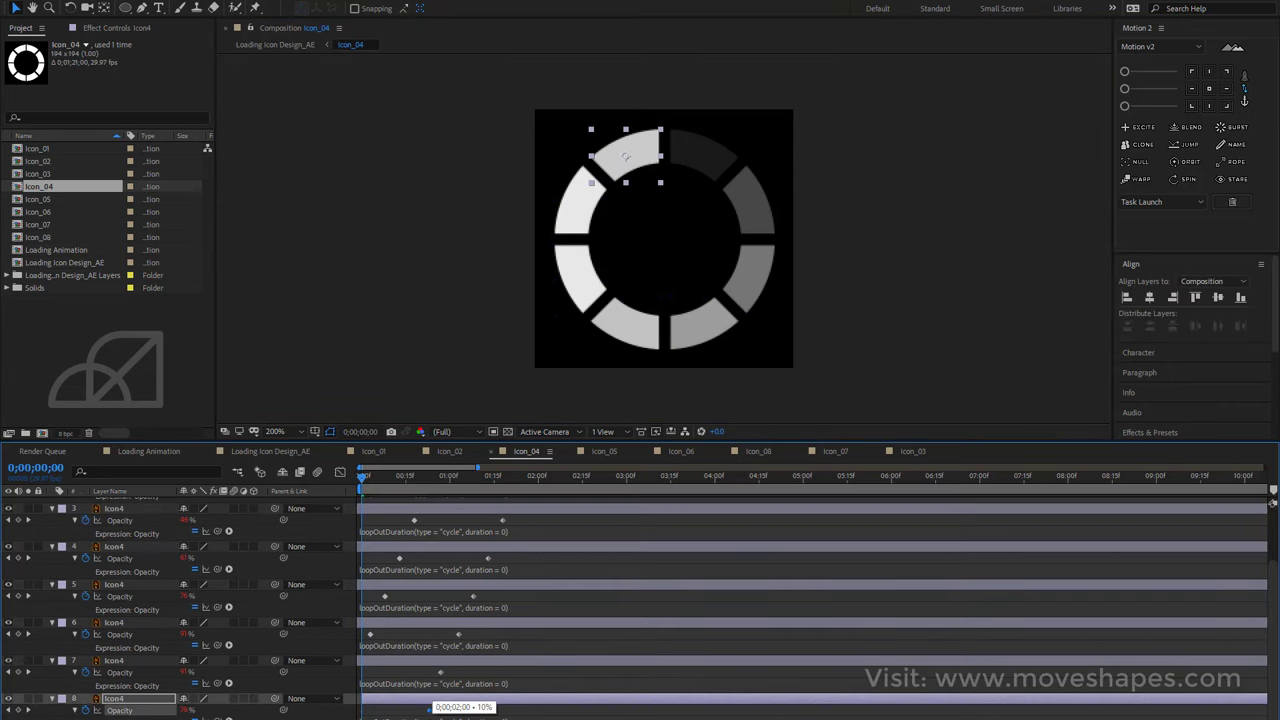
left_click(902, 314)
key("space")
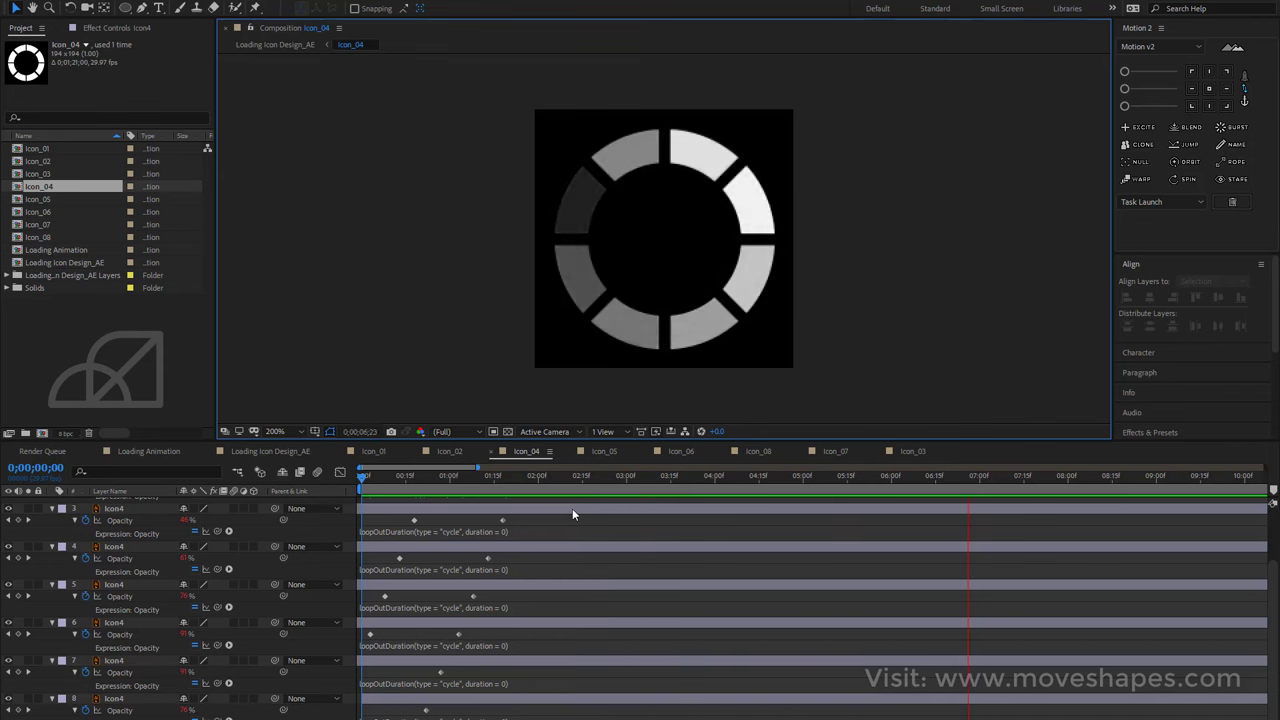
Shift all eight segment layers and their keyframes later in time.
left_click(469, 486)
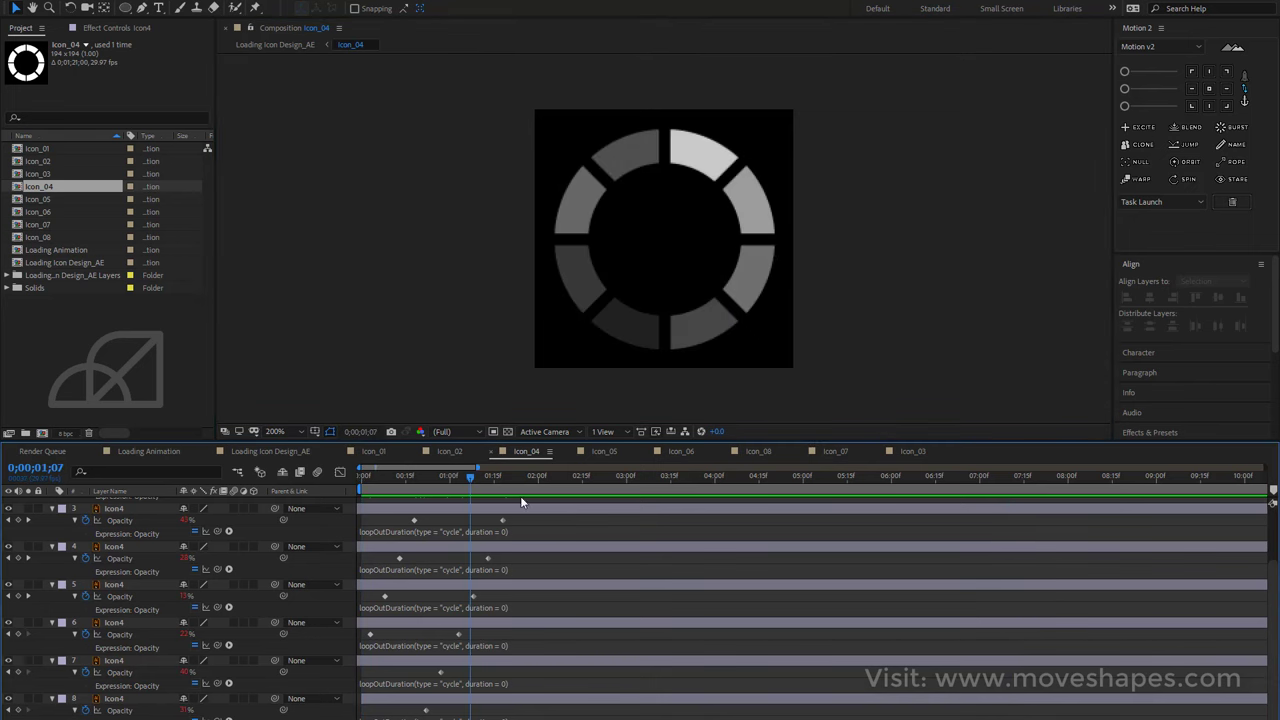
left_click(537, 507)
scroll(540, 510, "up", 2)
left_click(545, 503)
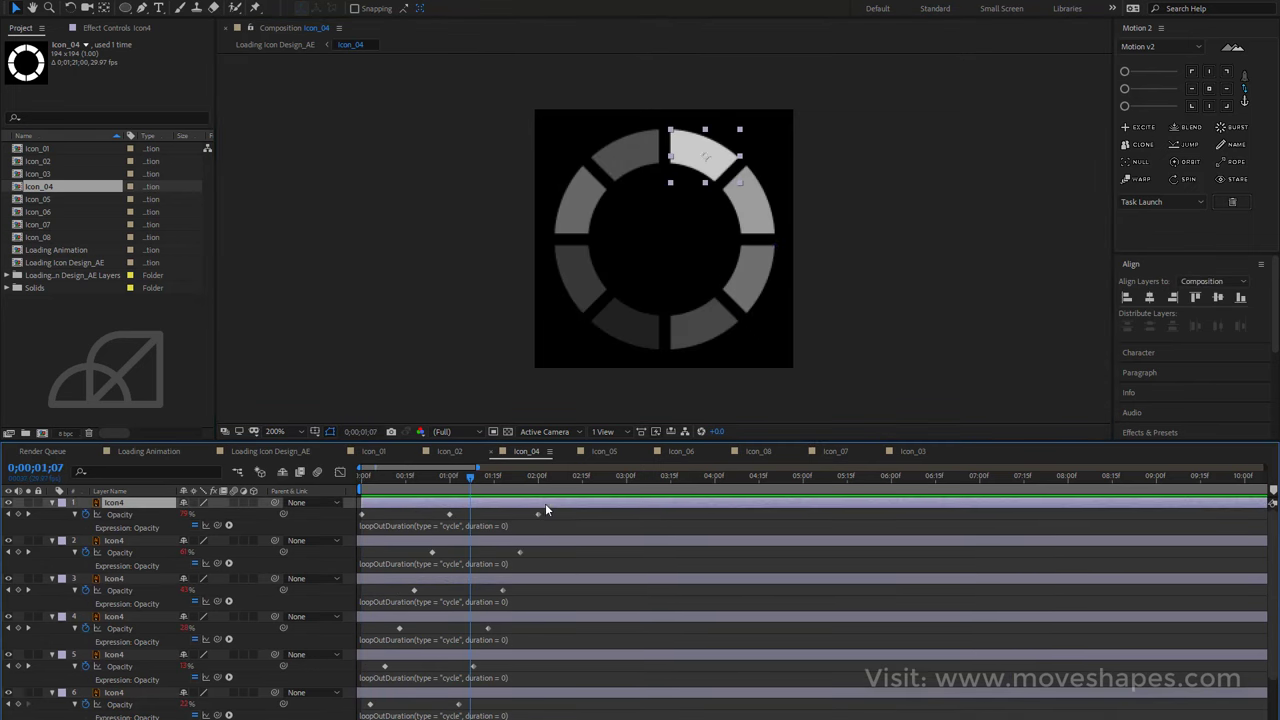
scroll(545, 604, "down", 2)
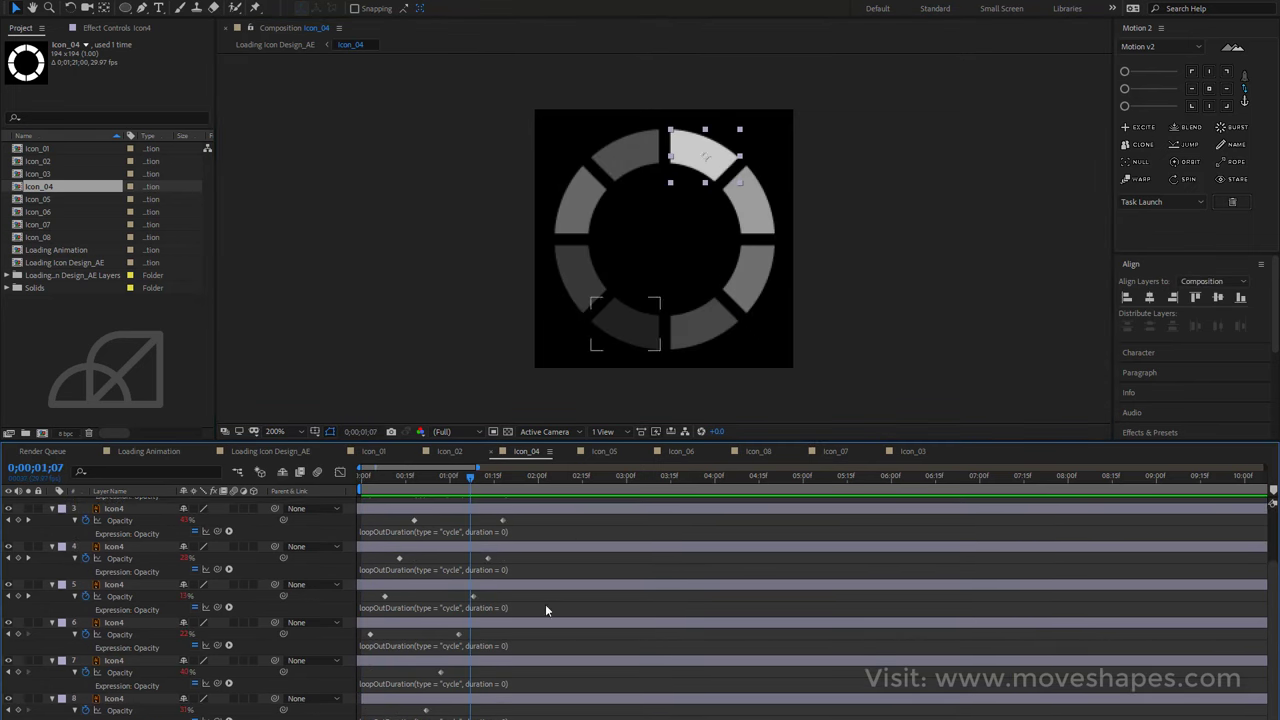
left_click(485, 707, "shift")
left_click_drag(489, 703, 587, 703)
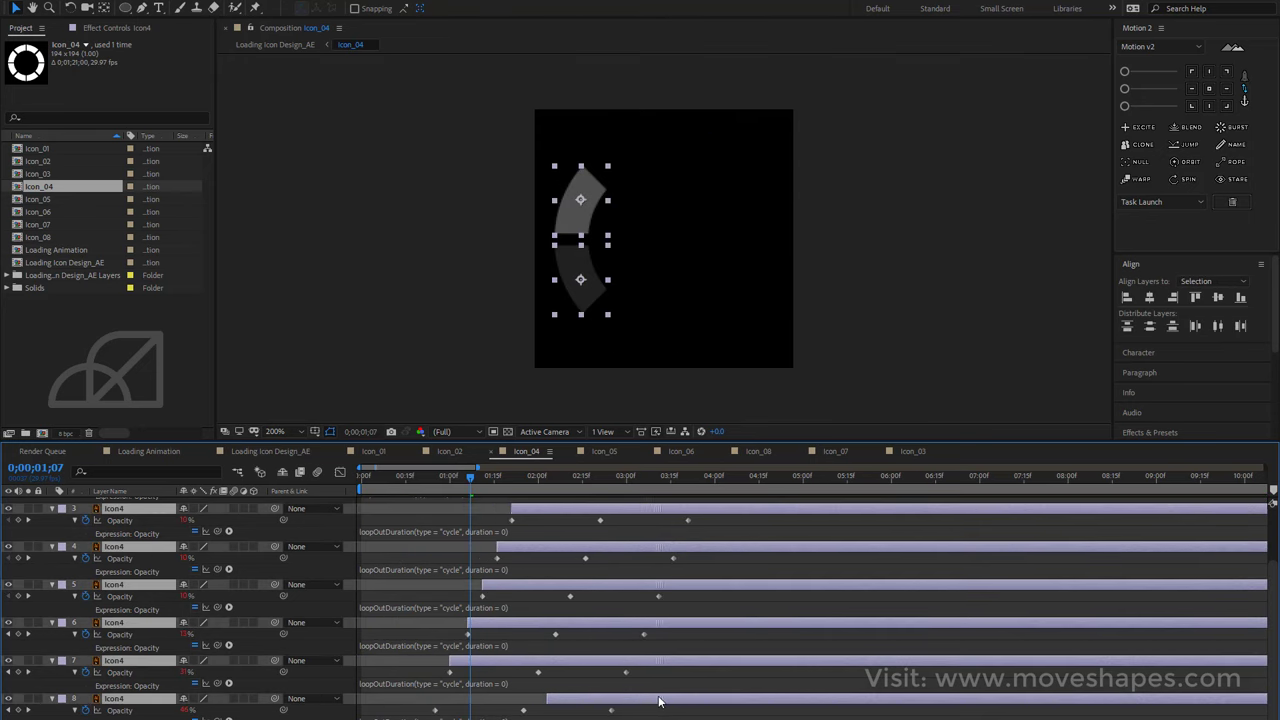
scroll(681, 625, "up", 2)
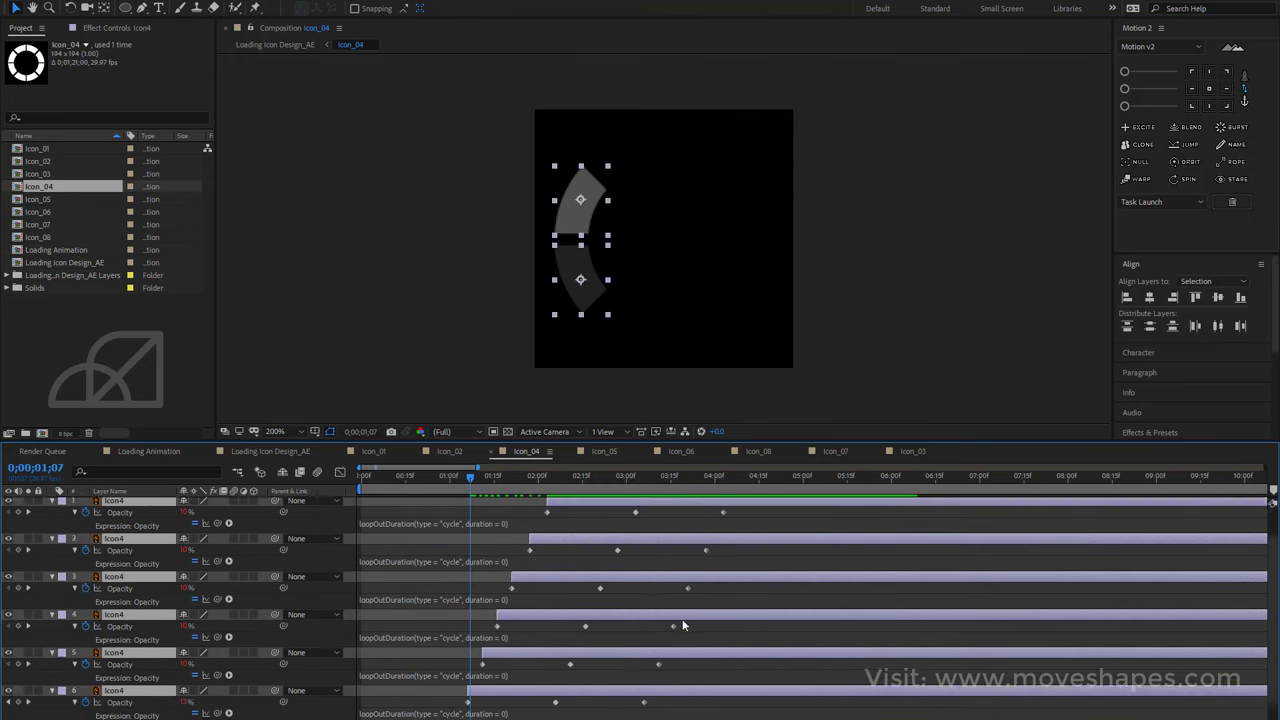
left_click(753, 518)
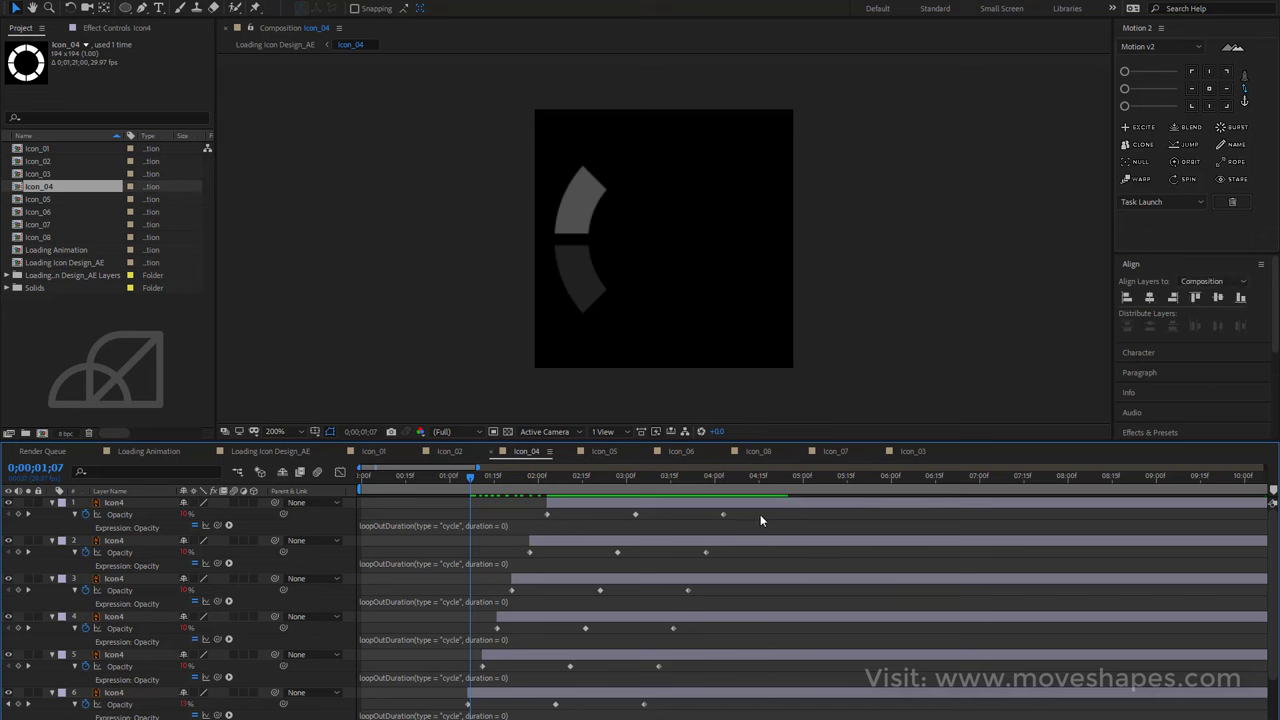
Pull the middle opacity keyframes of several layers slightly earlier.
mouse_move(771, 511)
left_mouse_down()
mouse_move(583, 692)
mouse_move(550, 718)
mouse_move(522, 712)
left_mouse_up()
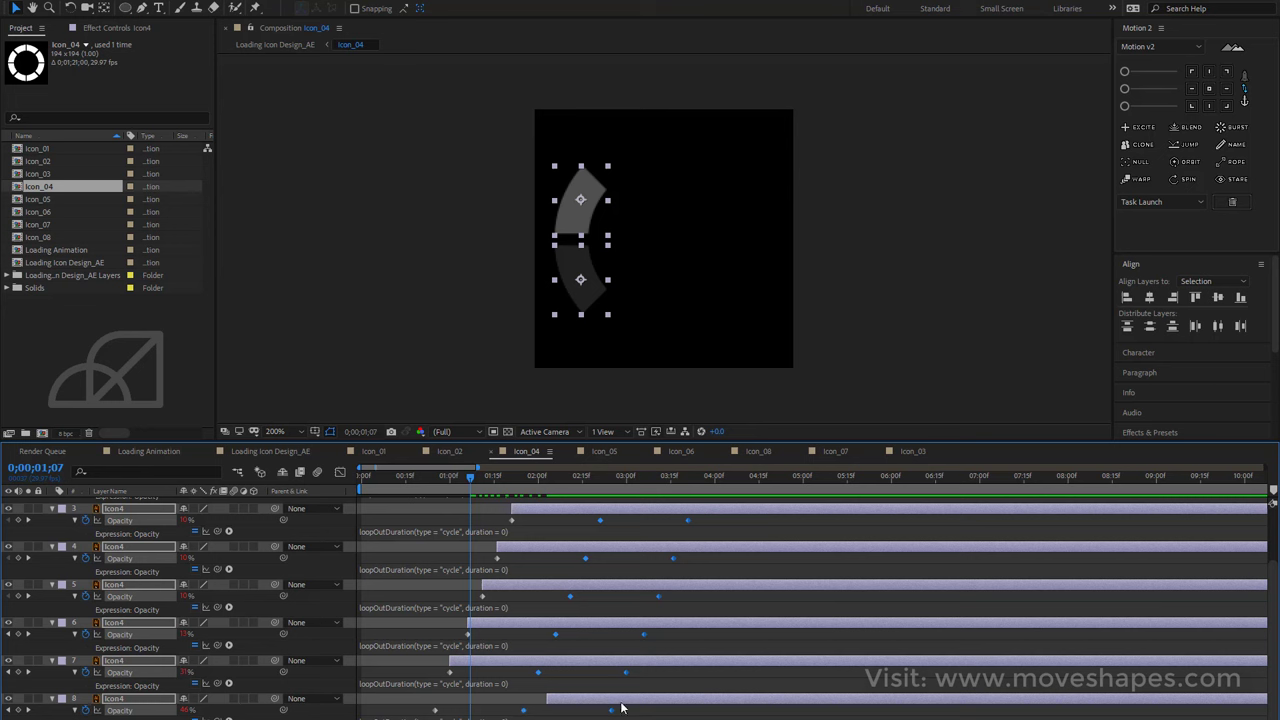
left_click_drag(612, 714, 605, 714)
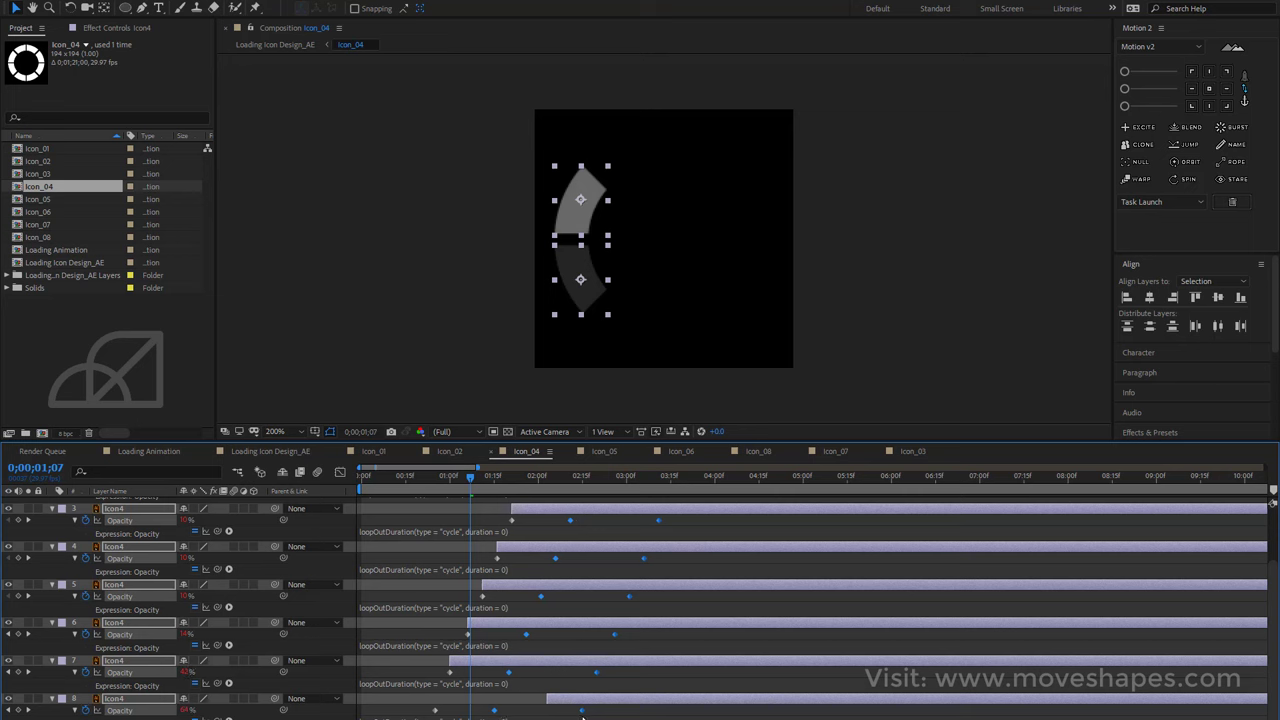
left_click(572, 716)
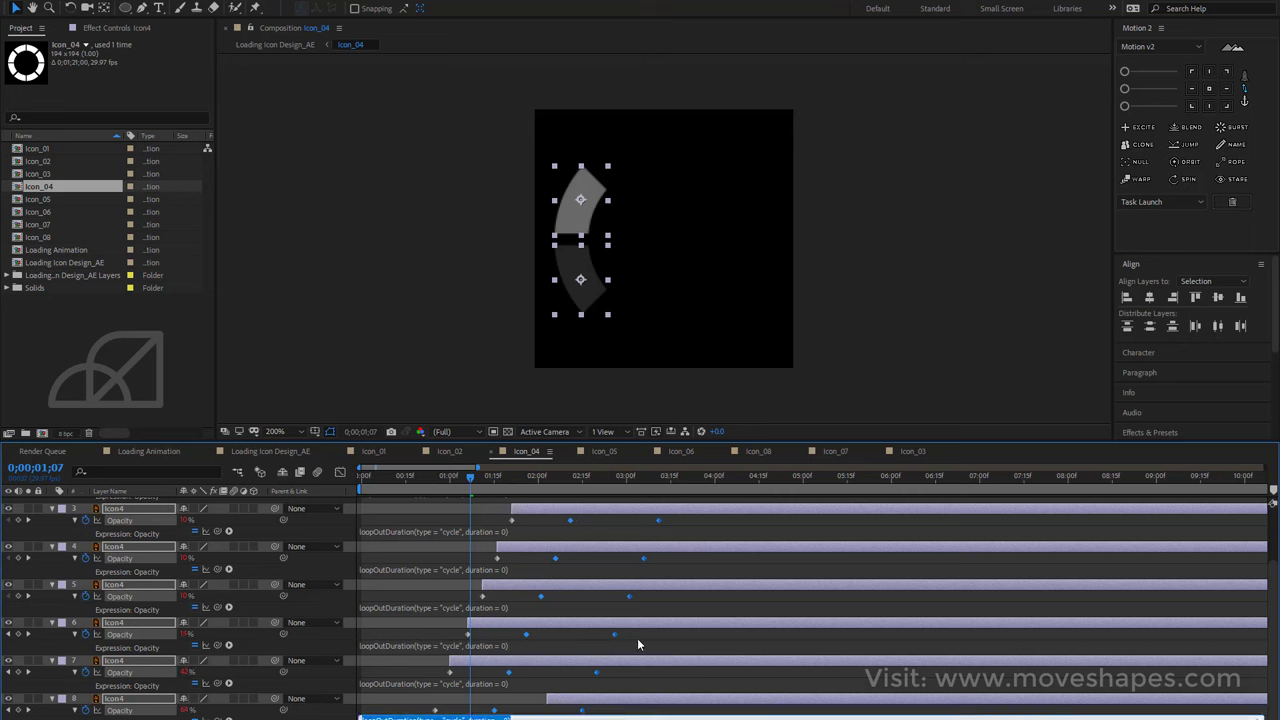
left_click(601, 702)
Pull the closing 10% opacity keyframes earlier to shorten each segment's fade-out.
left_click_drag(575, 714, 715, 548)
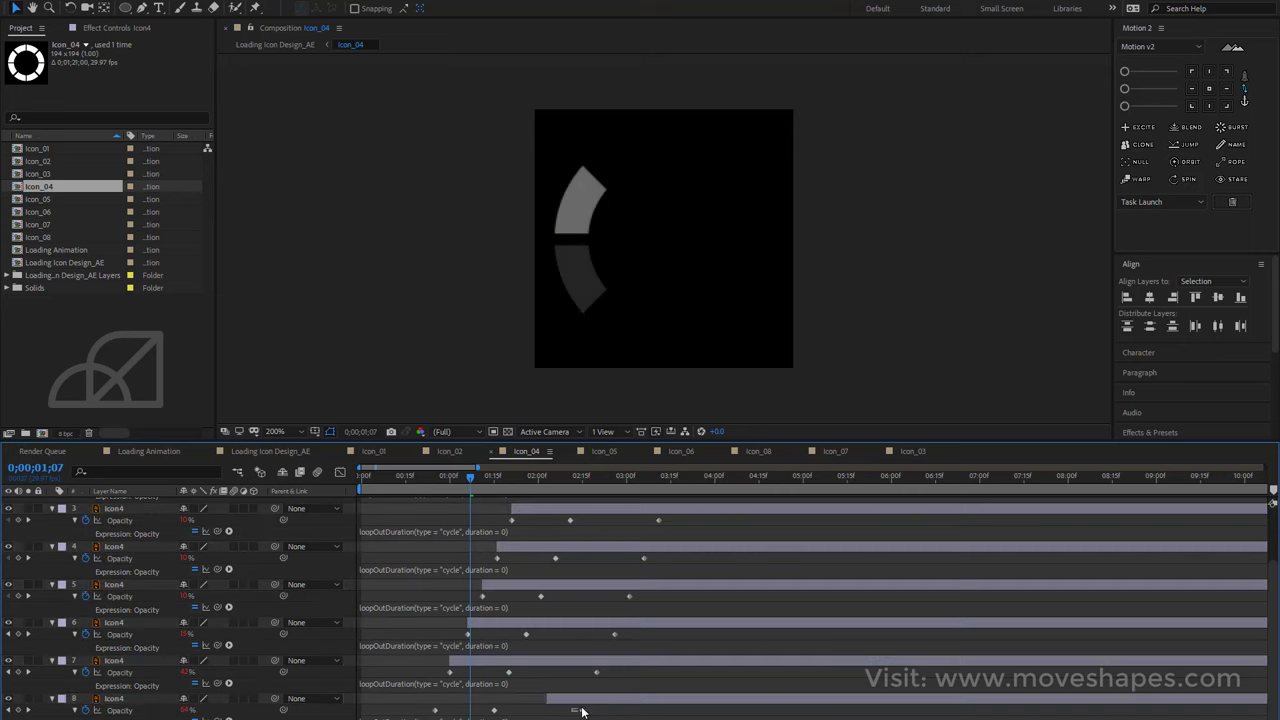
scroll(701, 563, "up", 2)
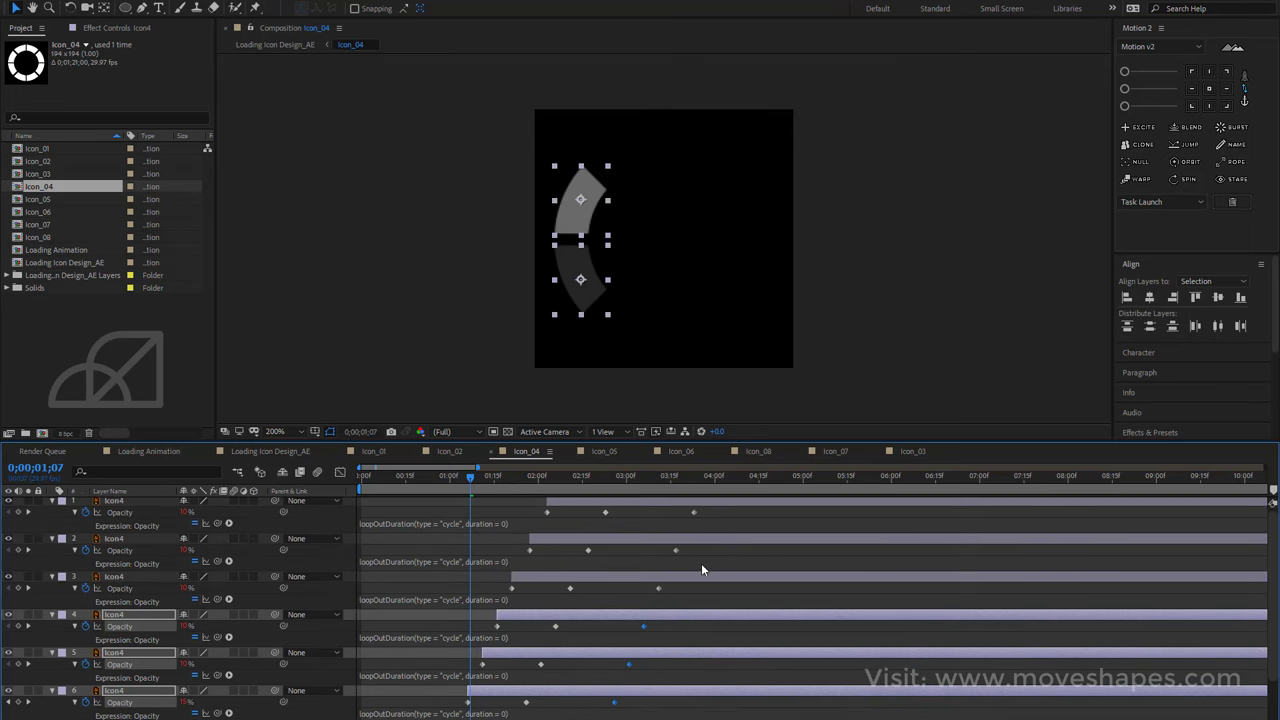
left_click(652, 598)
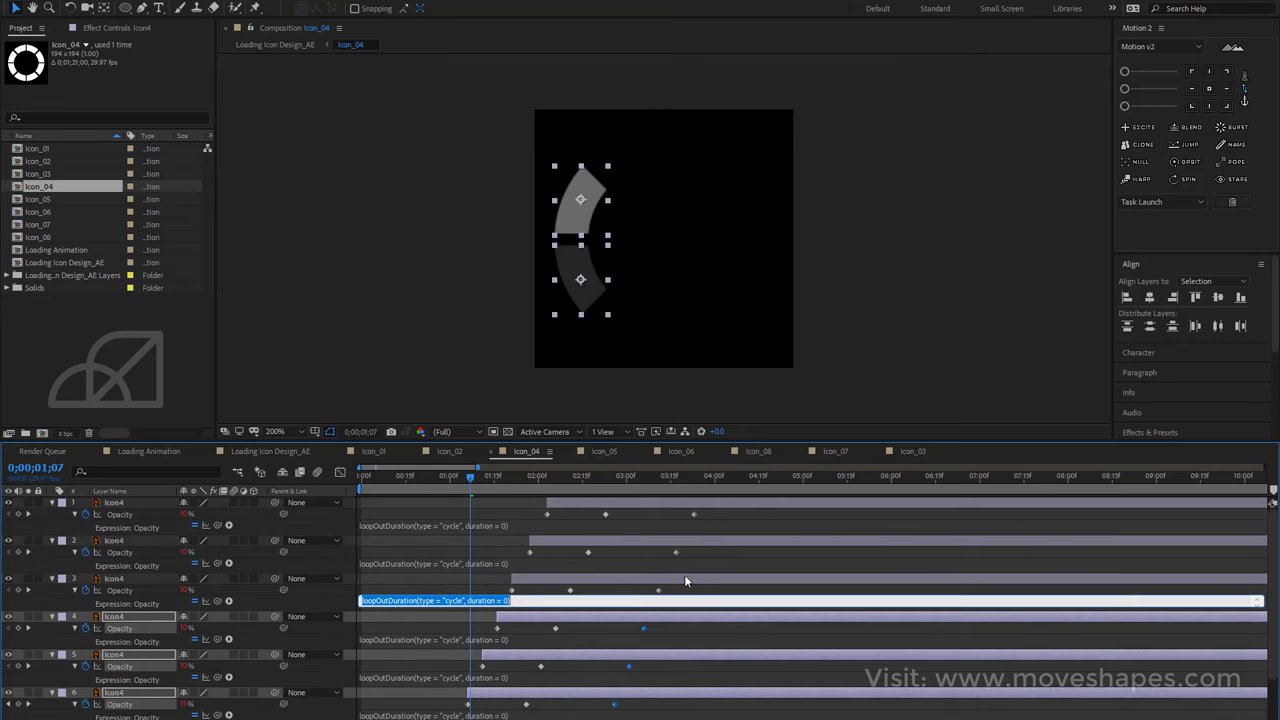
left_click(665, 591)
left_click_drag(663, 591, 718, 501)
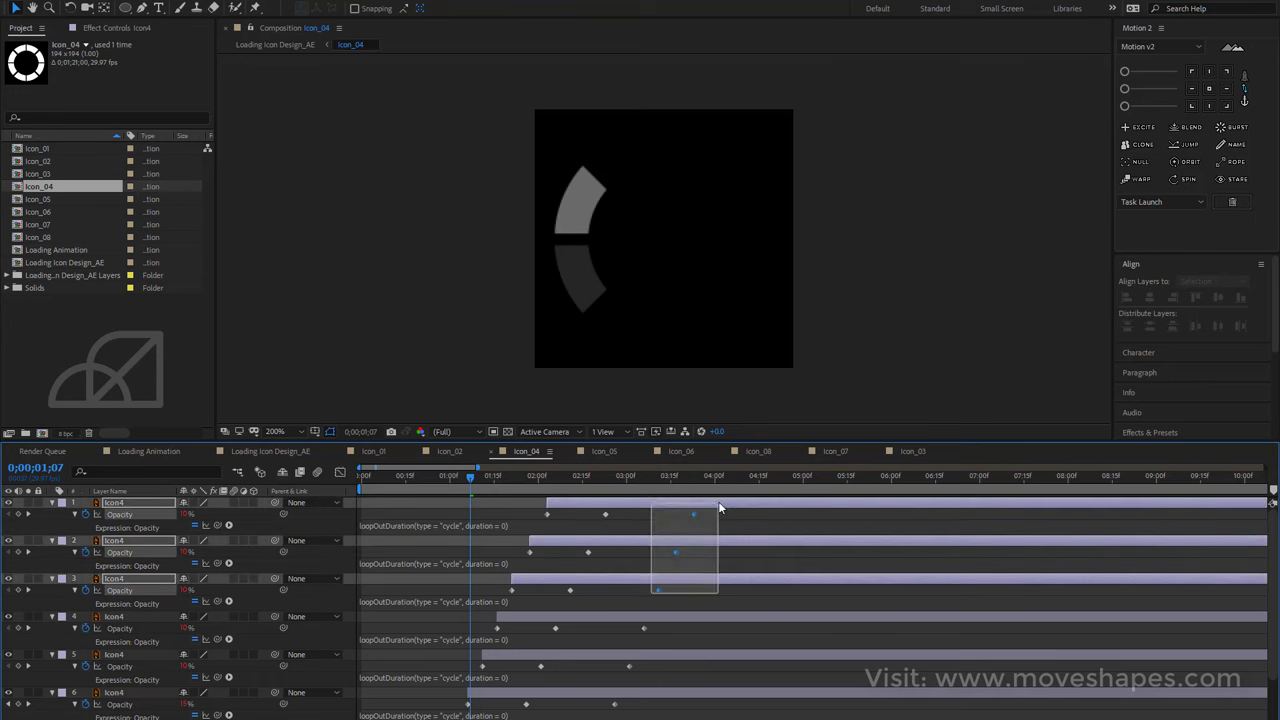
scroll(640, 625, "down", 2)
scroll(640, 562, "down", 1)
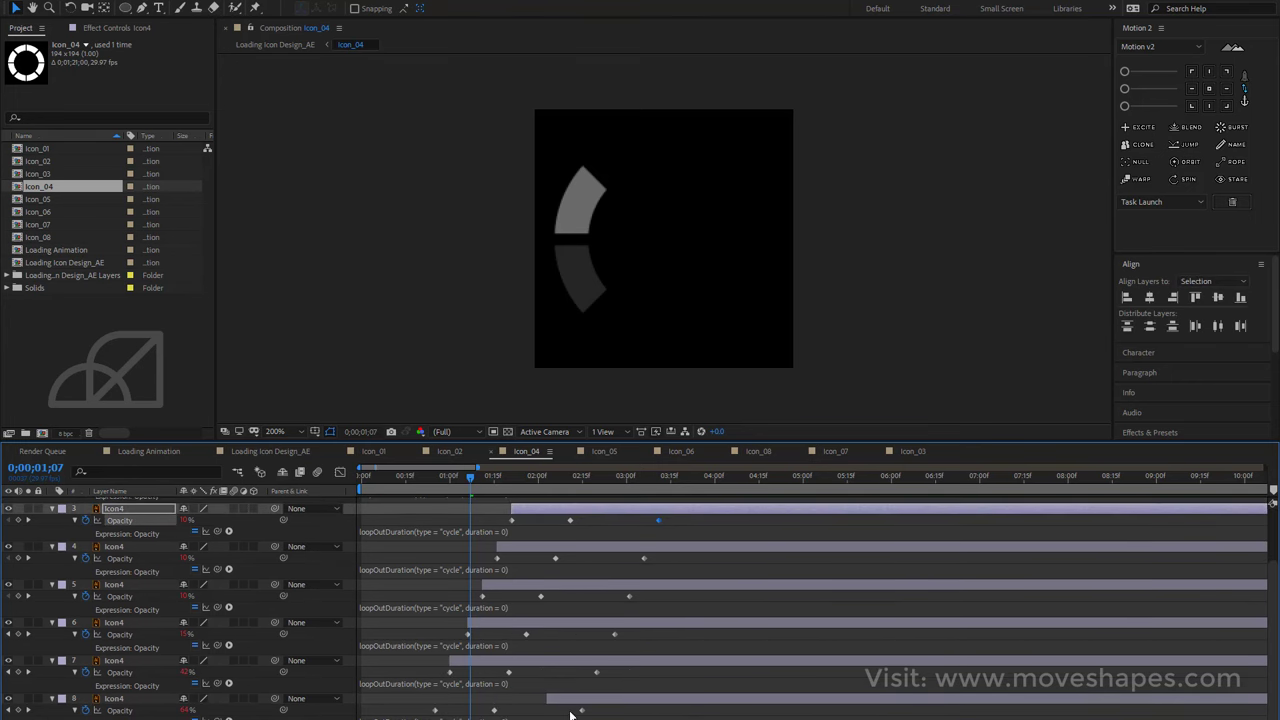
mouse_move(570, 714)
left_mouse_down()
mouse_move(667, 561)
mouse_move(609, 564)
left_mouse_up()
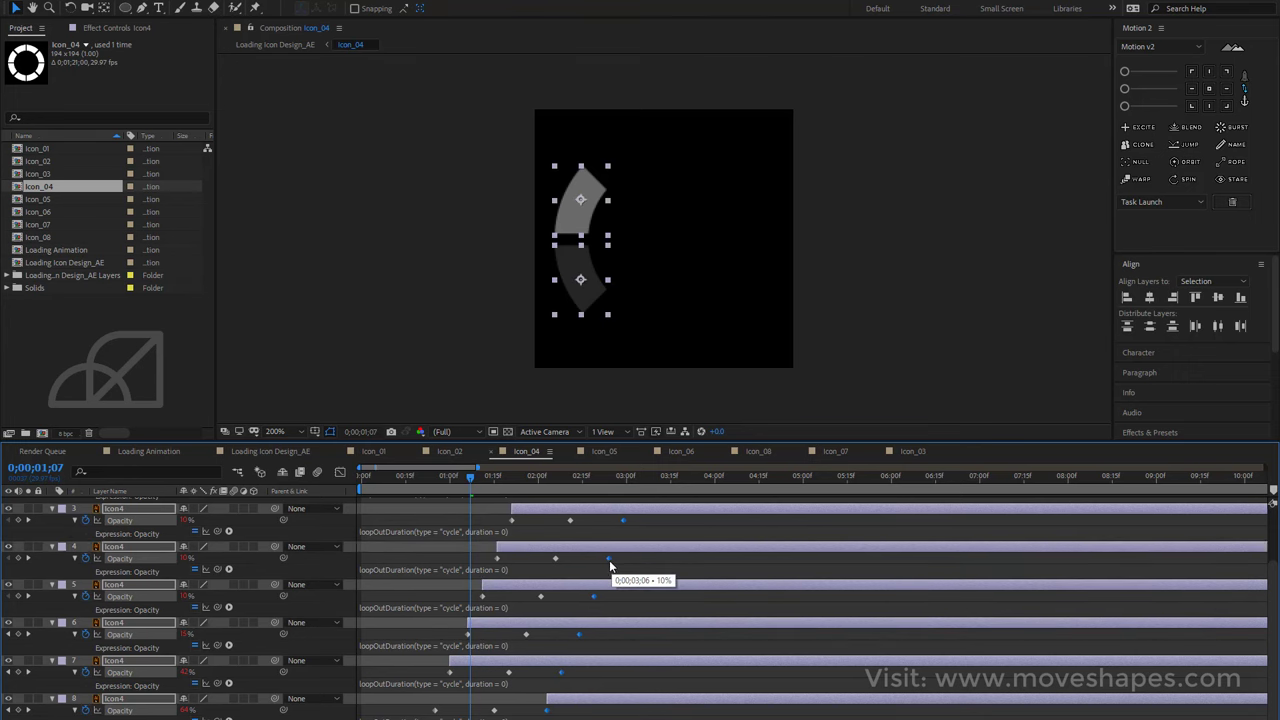
left_click(783, 419)
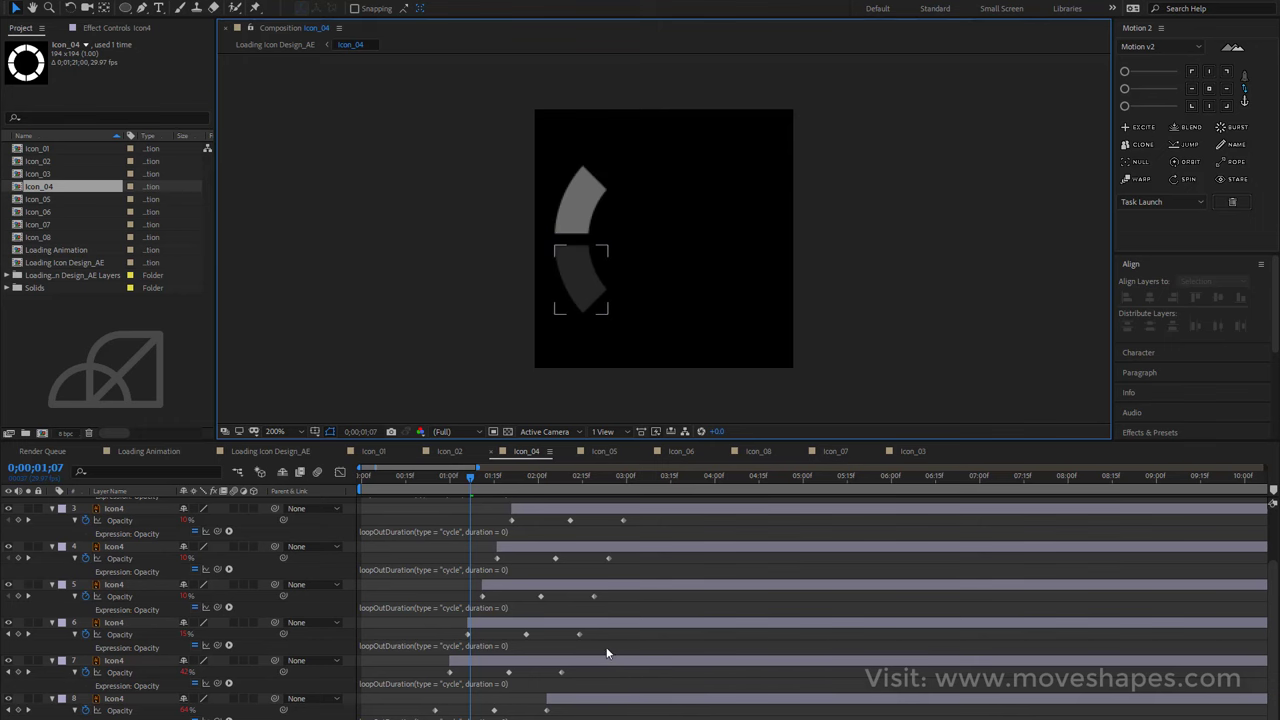
Collapse layer properties, slide all eight layers back to frame 0, and preview the loop.
key("u")
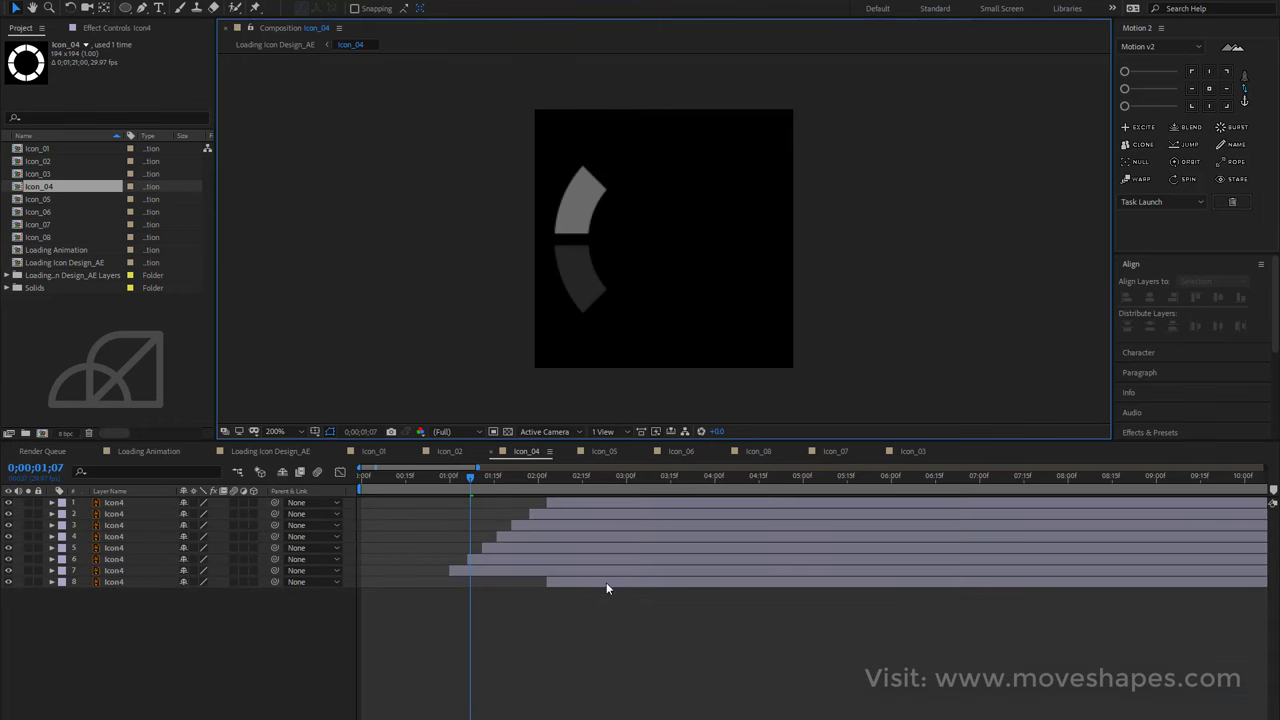
left_click(569, 566)
key("ctrl+a")
left_click_drag(569, 566, 413, 594)
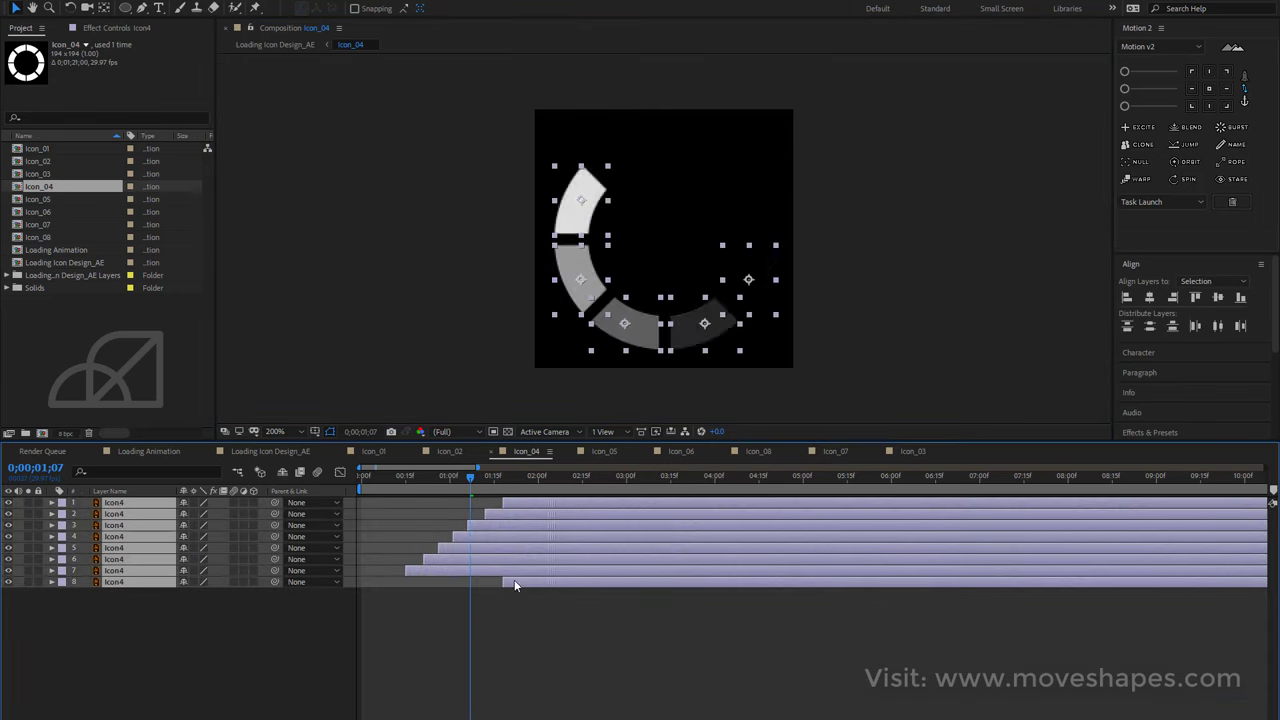
key("space")
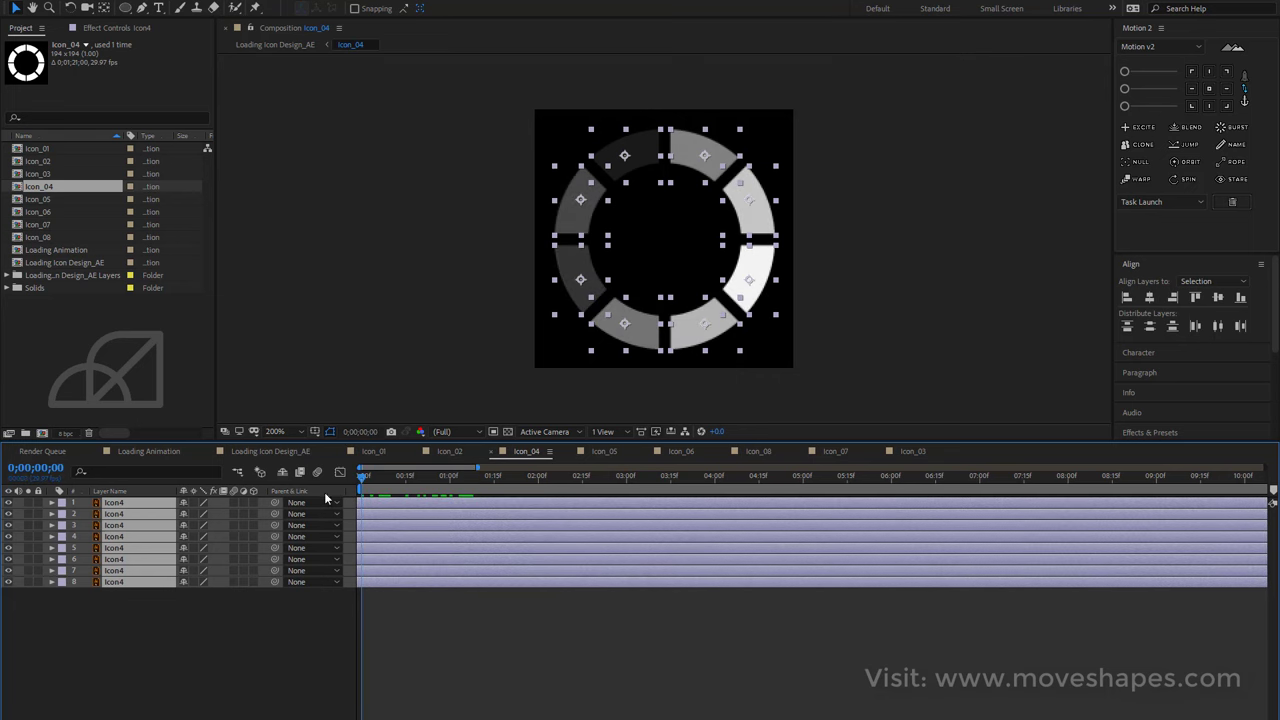
left_click(918, 349)
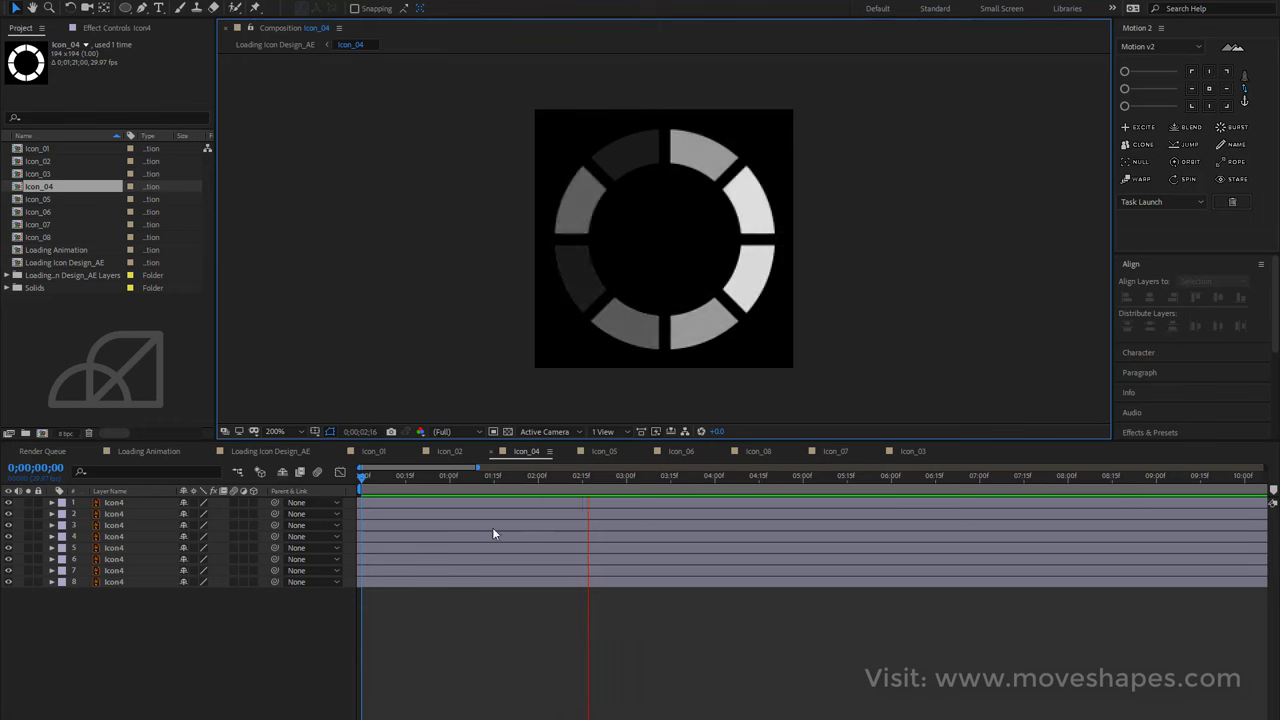
Preview the Loading Icon Design_AE grid, then reopen the Icon_04 composition.
left_click(262, 451)
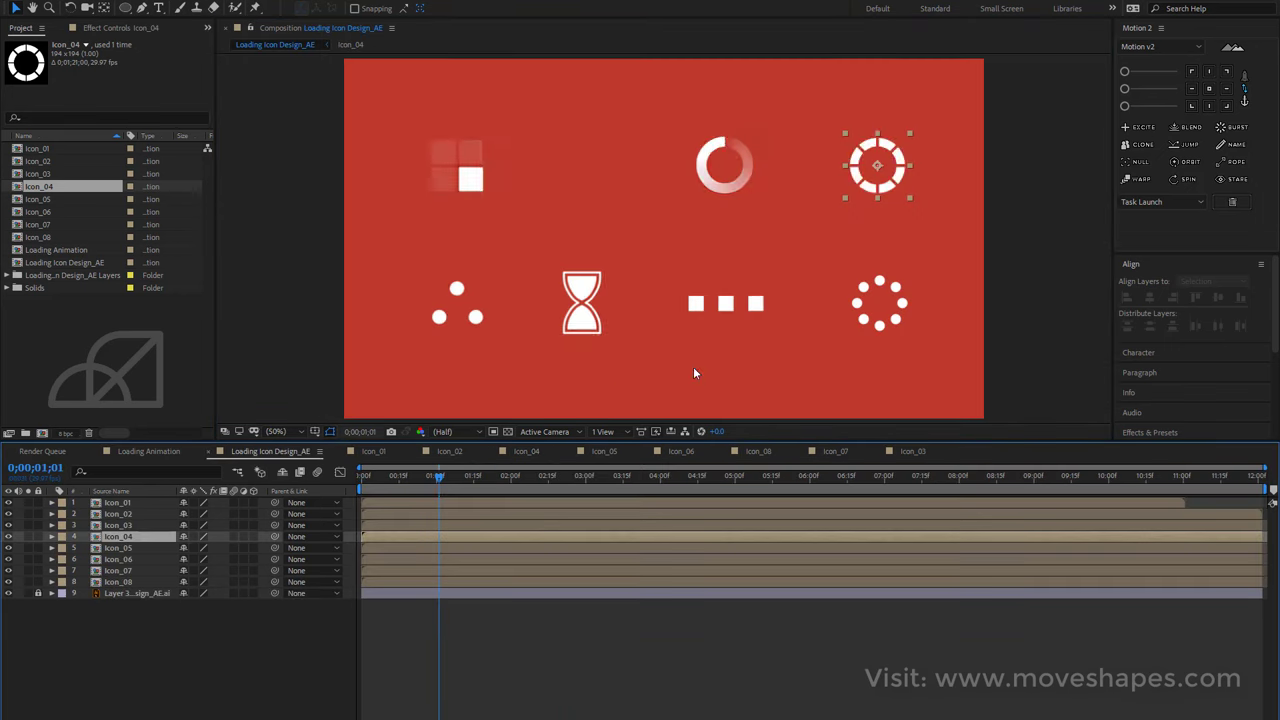
left_click(1072, 248)
key("space")
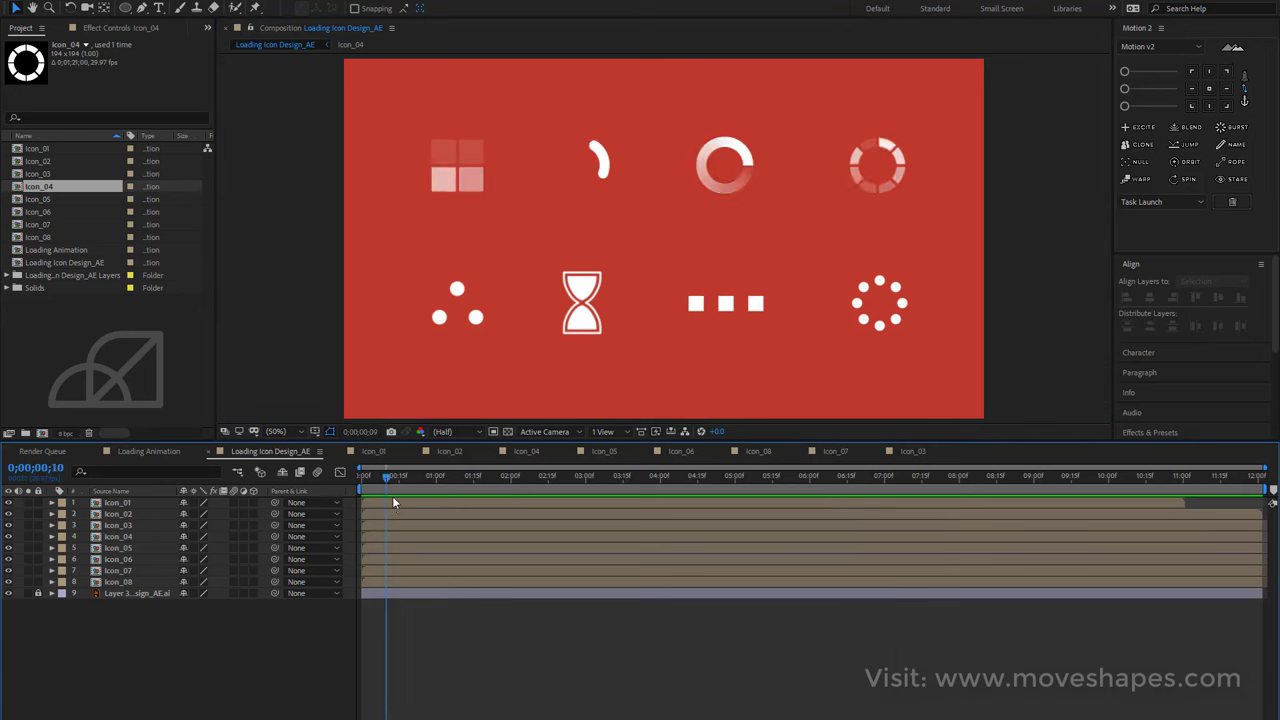
left_click(126, 539)
double_click(124, 541)
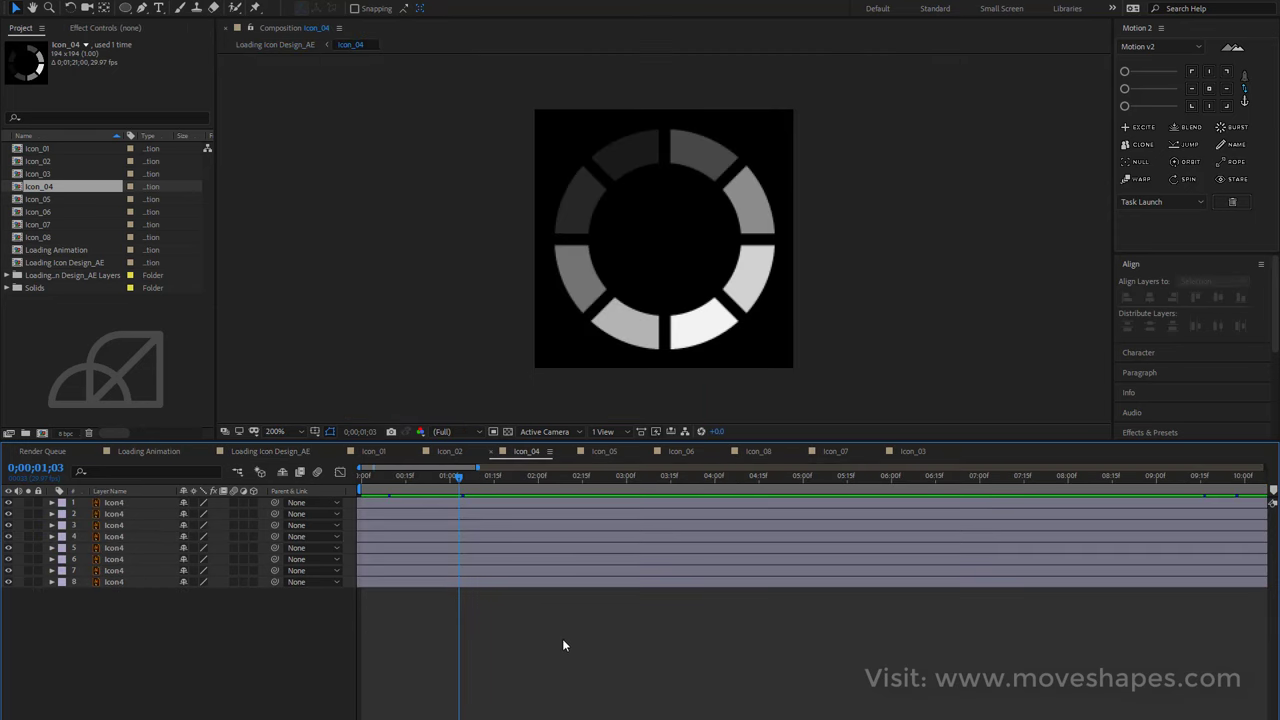
Reveal the Opacity keyframes and stagger the segment layers' start times into a cascade.
key("u")
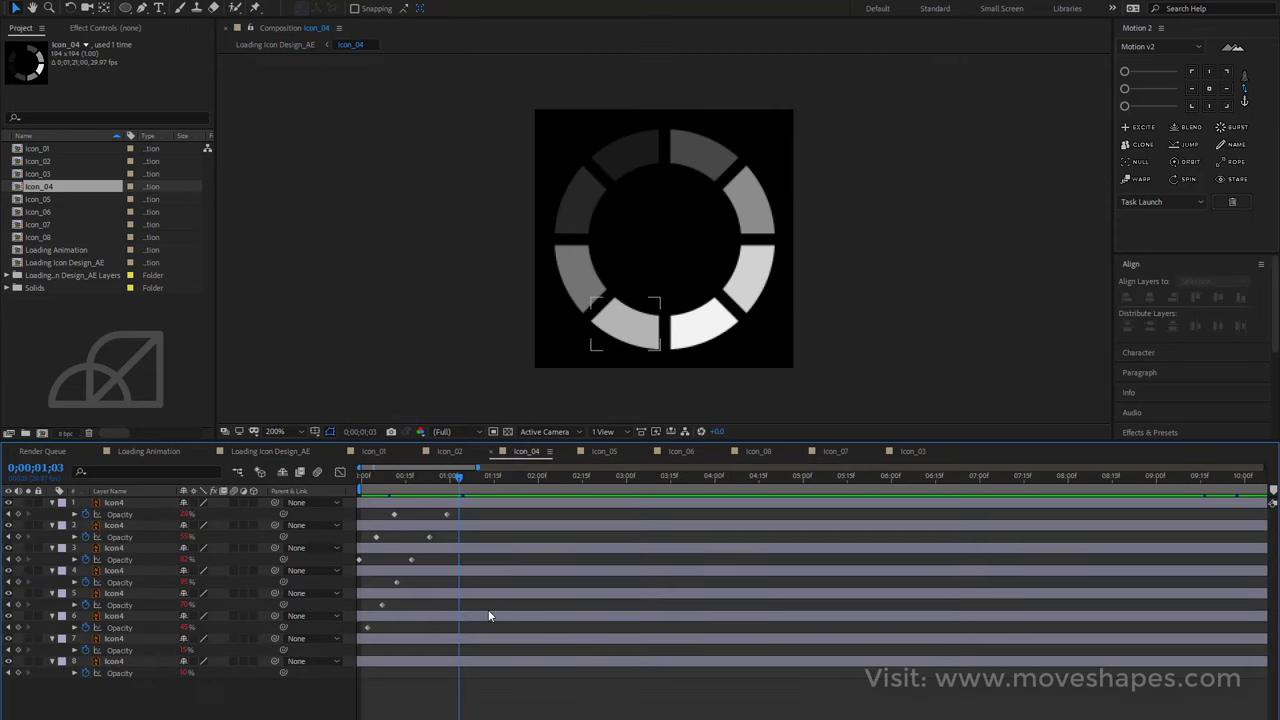
left_click(488, 611)
key("ctrl+a")
left_click_drag(461, 510, 573, 511)
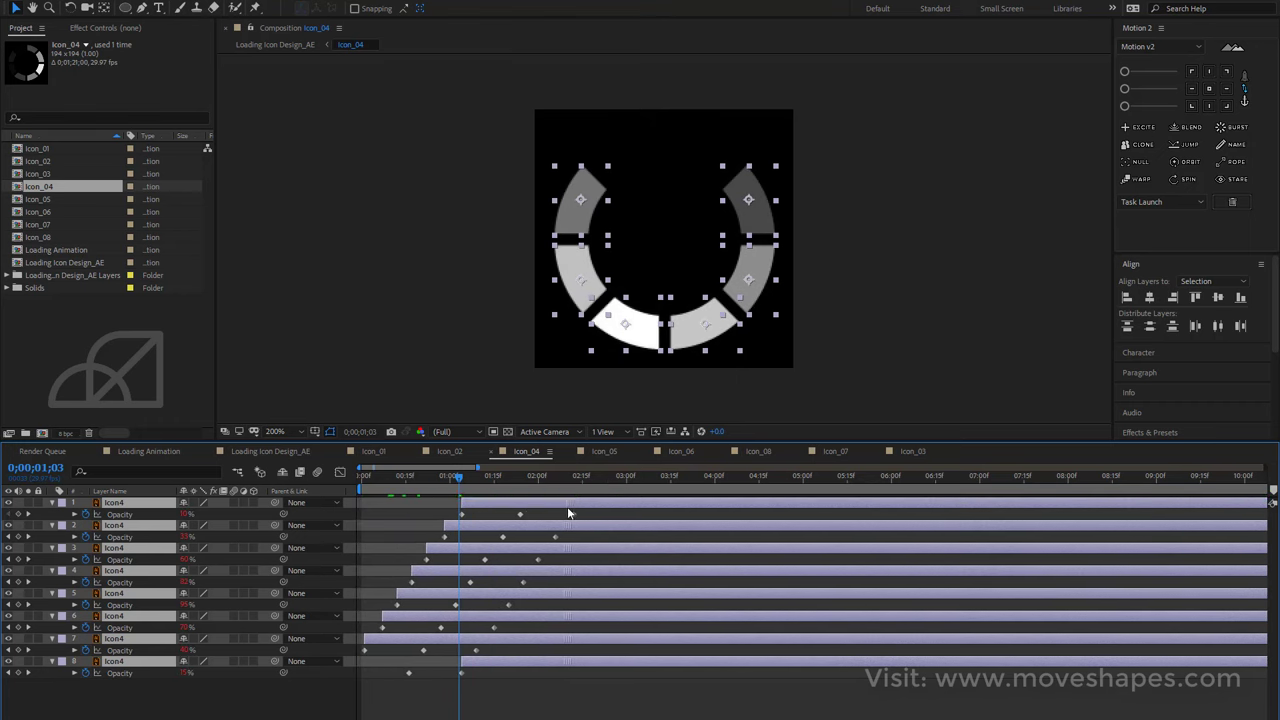
left_click(472, 601)
Shift all segment layers about 10 frames later and start layer 8 earlier.
left_click_drag(419, 481, 302, 496)
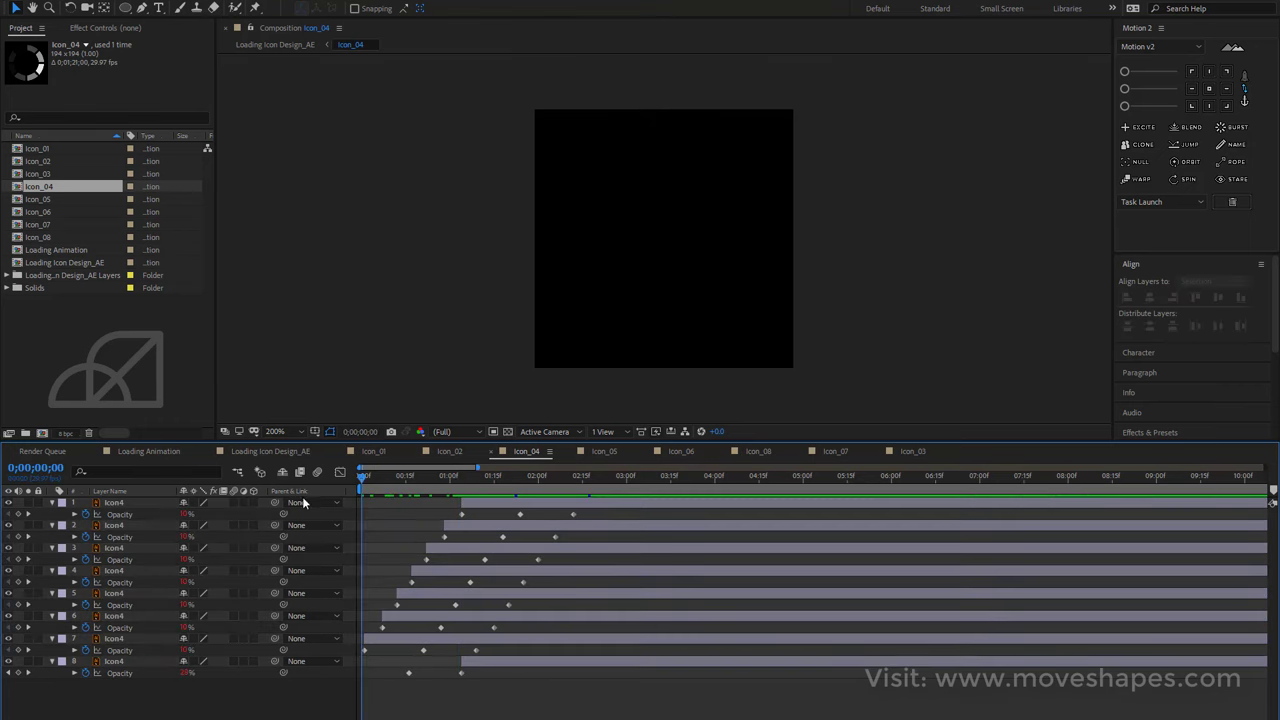
key("ctrl+a")
left_click_drag(494, 516, 524, 516)
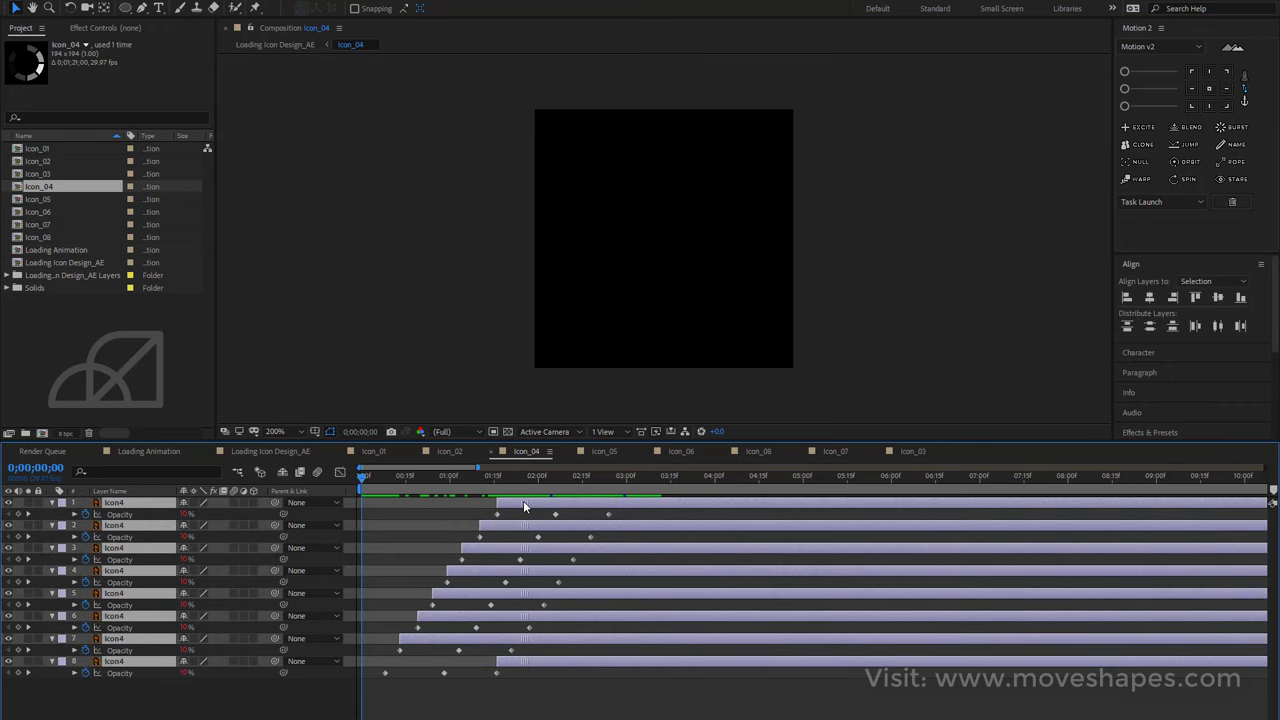
left_click(465, 692)
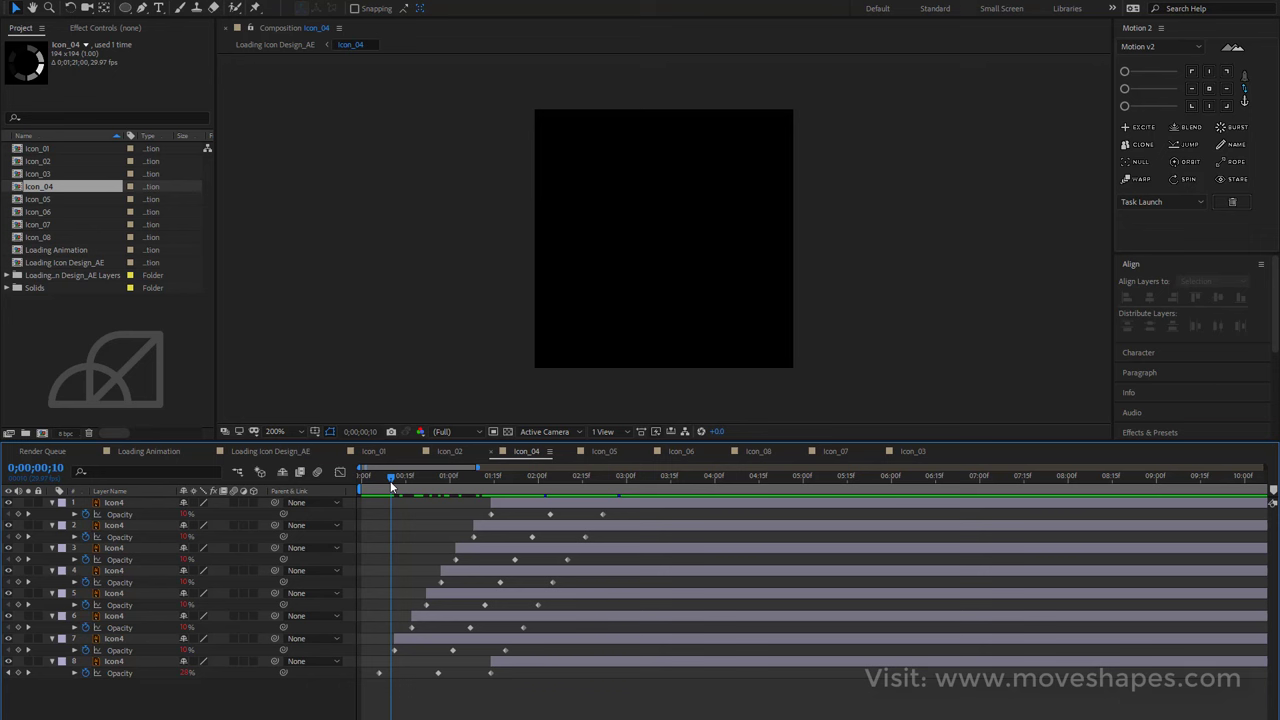
left_click_drag(491, 660, 380, 661)
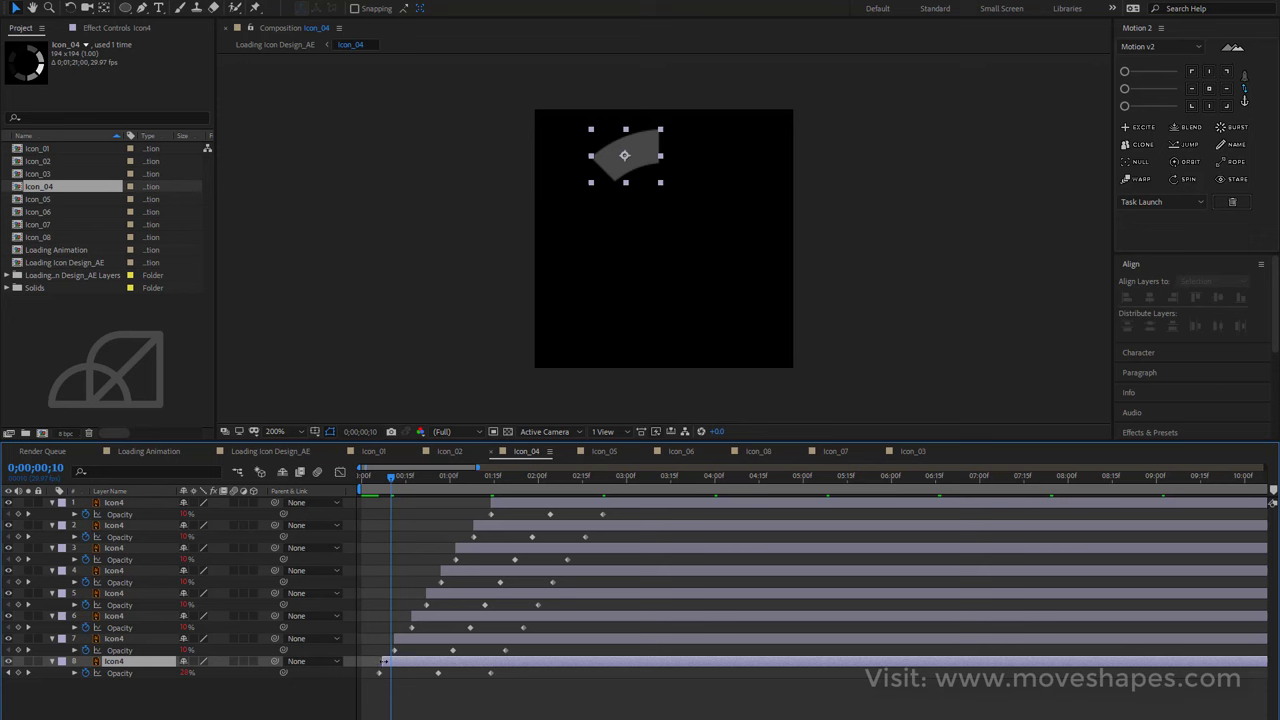
left_click(410, 706)
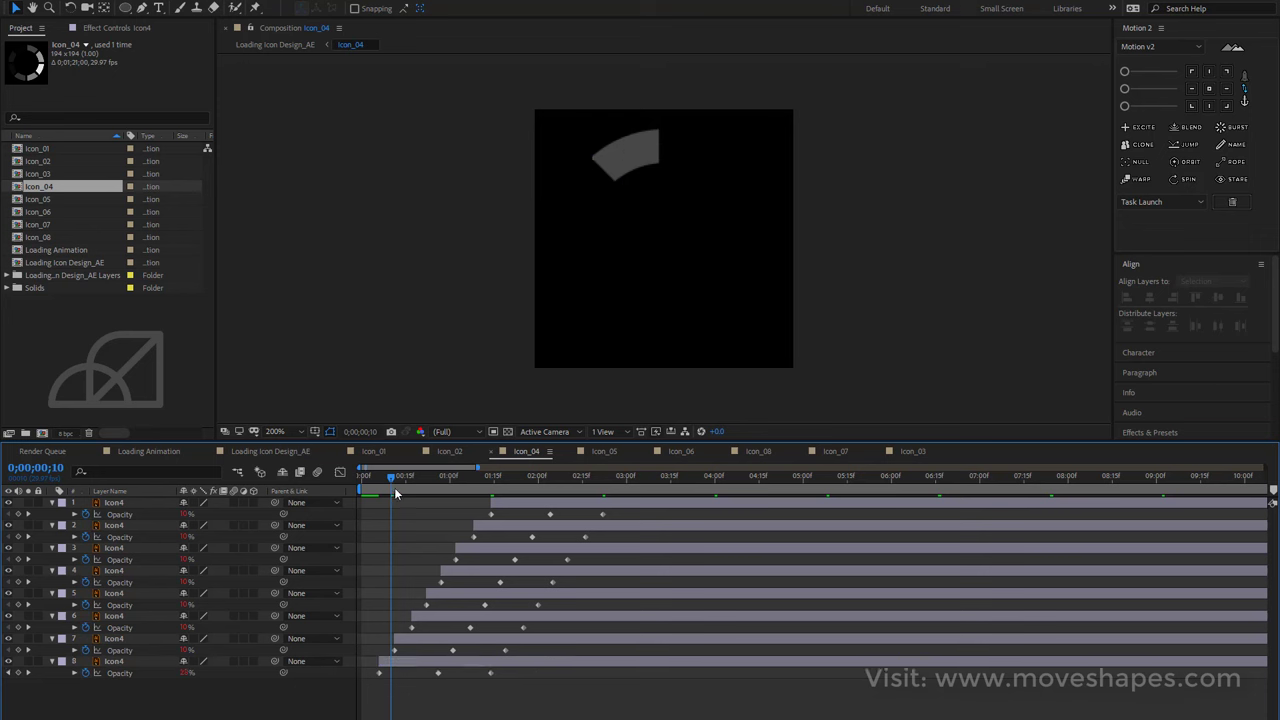
Check the fade around frame 6, then preview the animation in the Loading Icon Design_AE grid.
mouse_move(394, 487)
left_mouse_down()
mouse_move(381, 487)
mouse_move(613, 490)
mouse_move(391, 524)
left_mouse_up()
key("ctrl+a")
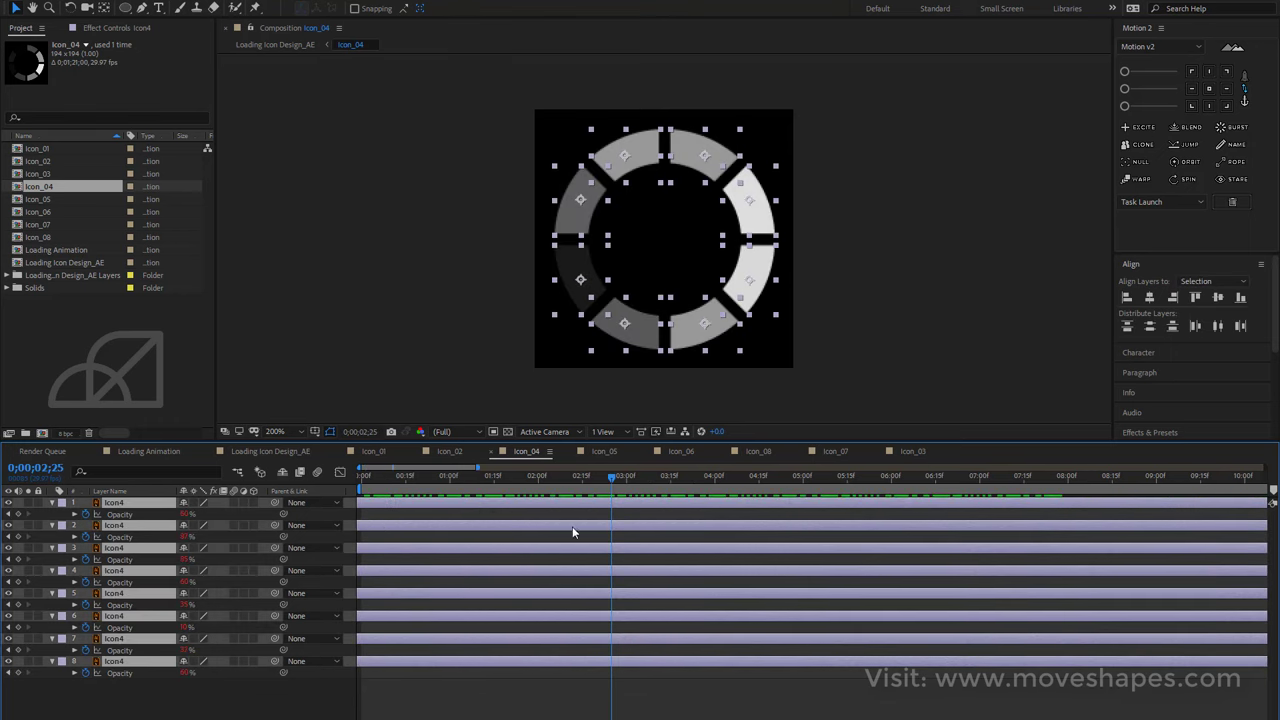
left_click(270, 451)
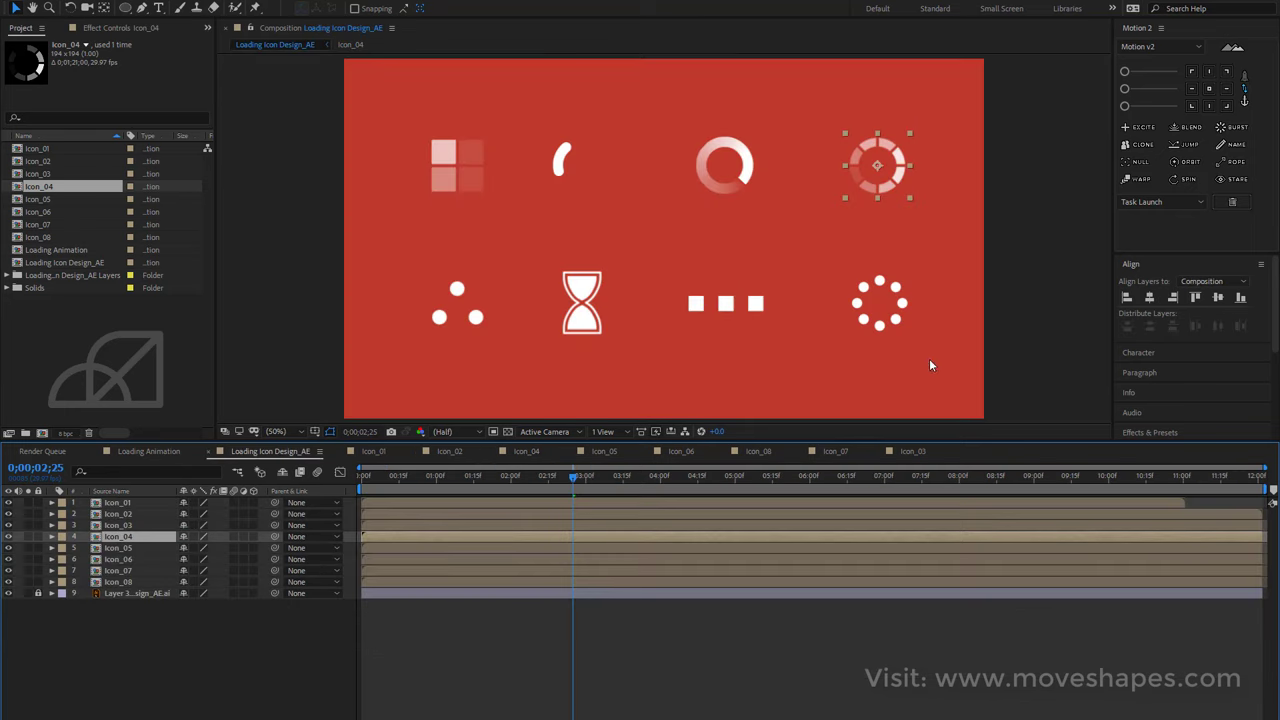
key("space")
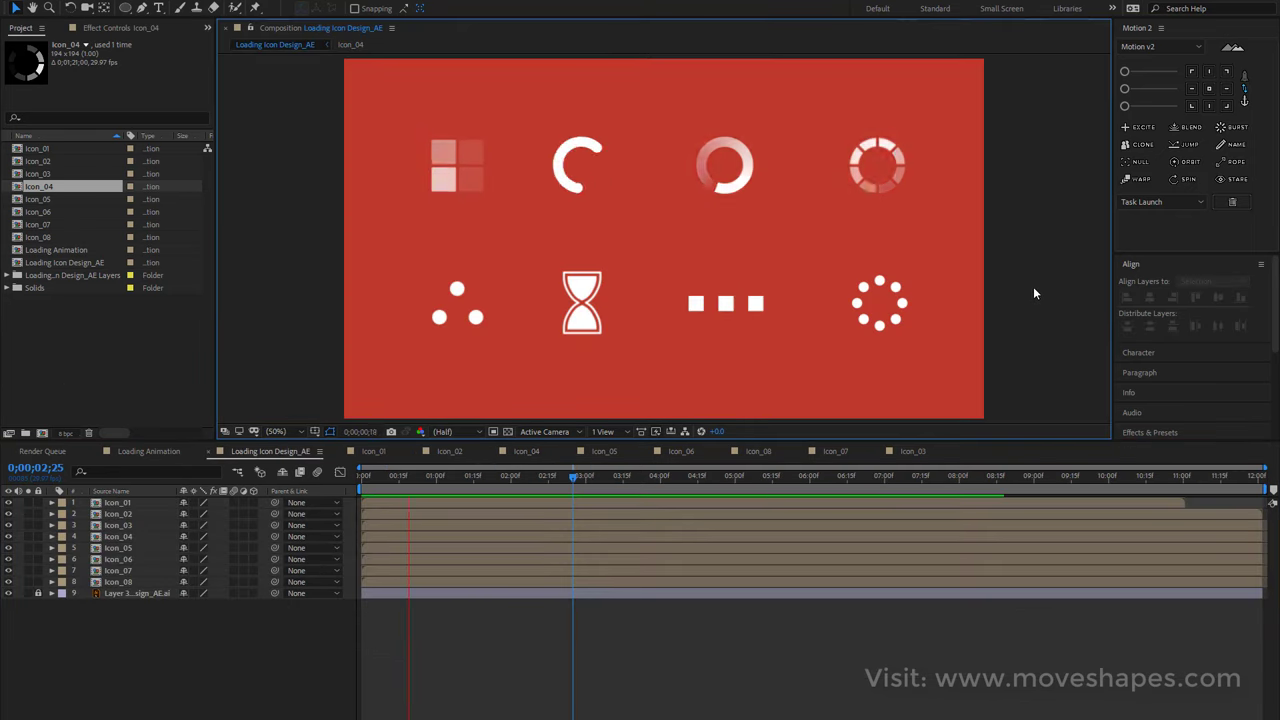